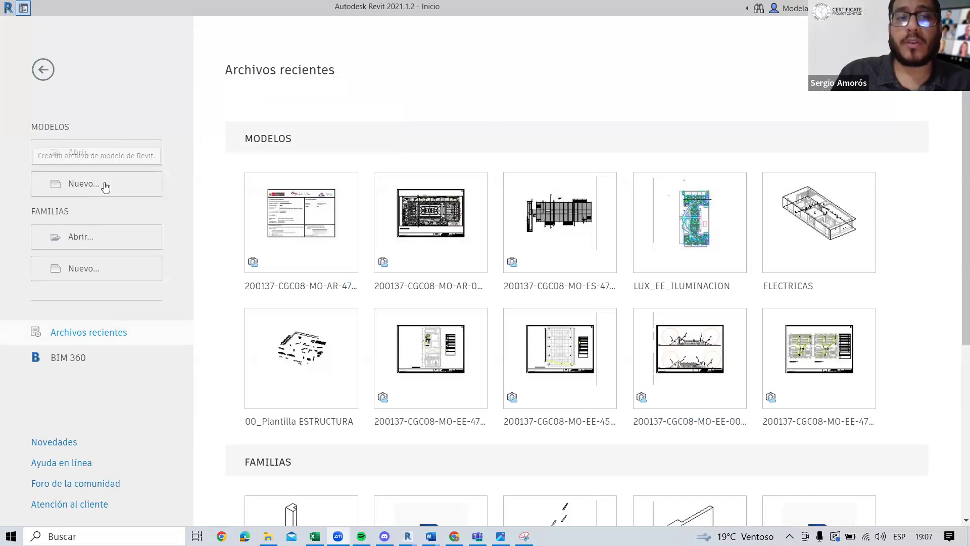
Step: Create a new project from the Plantilla arquitectónica template and narrow the project browser to enlarge the drawing area
click(130, 187)
click(488, 167)
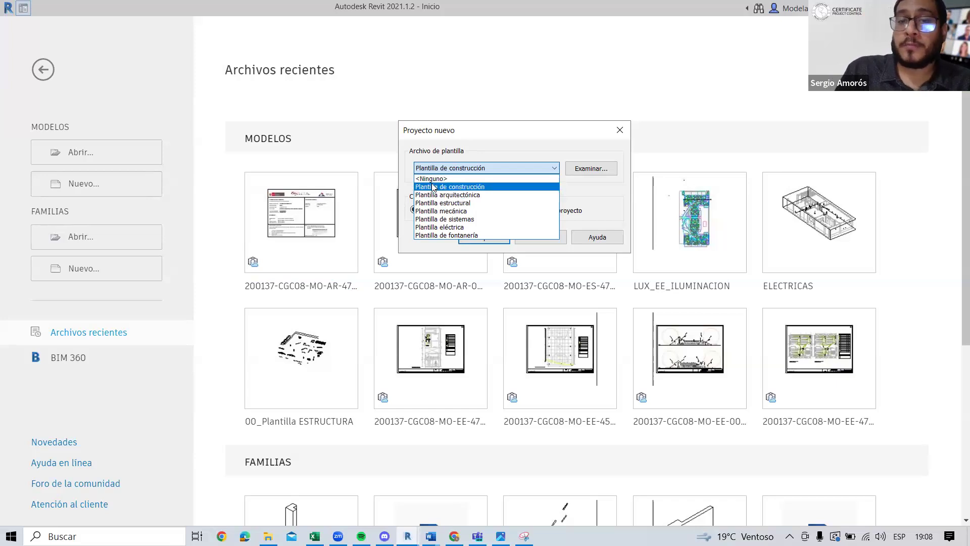
click(453, 195)
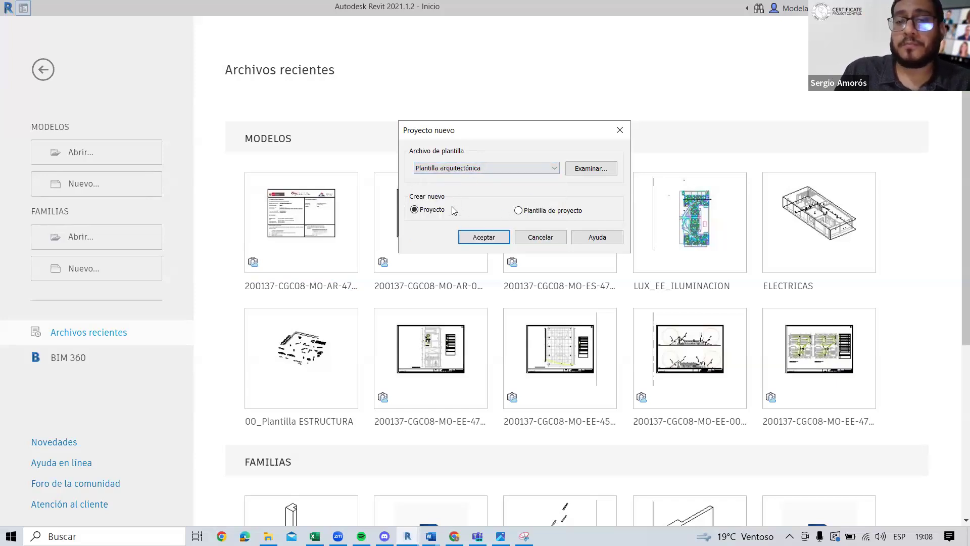
click(473, 236)
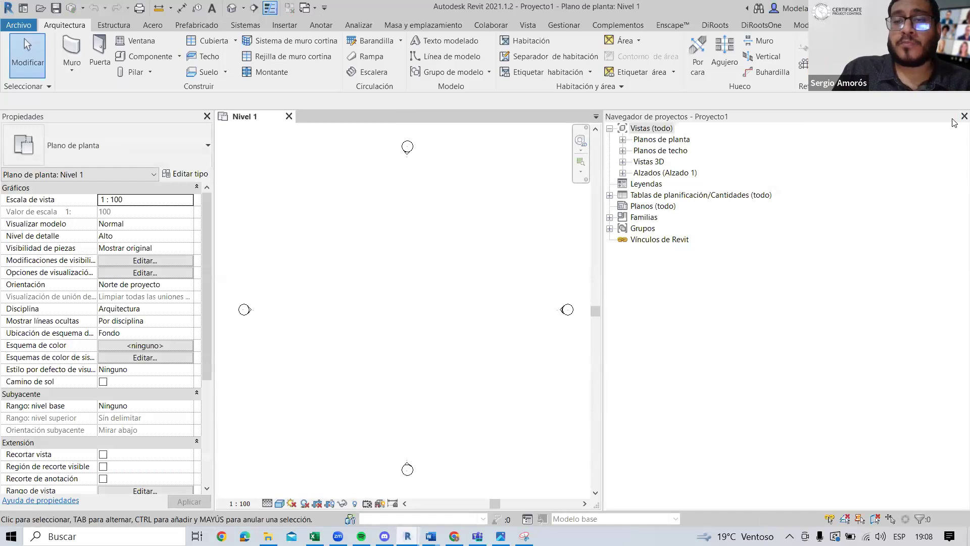
drag(602, 259, 802, 231)
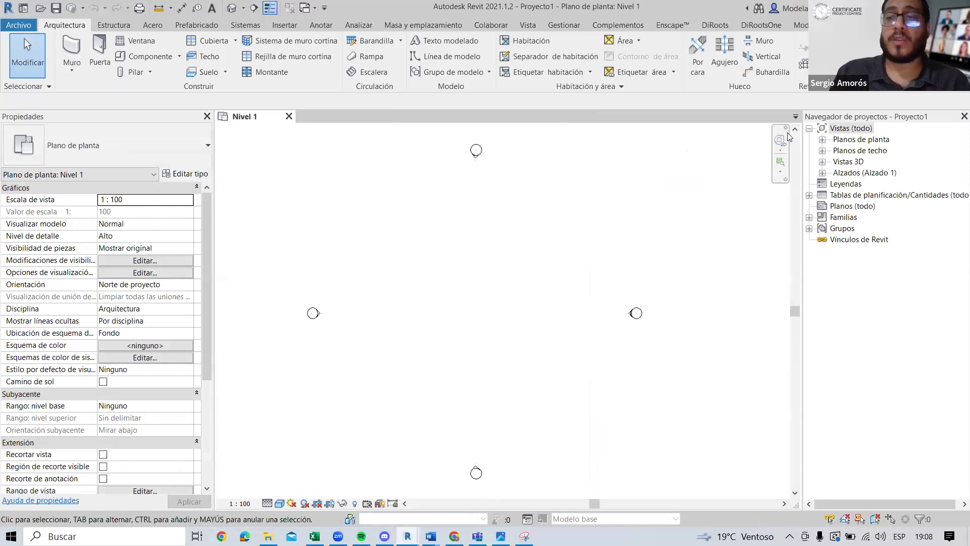
middle_drag(489, 292, 463, 297)
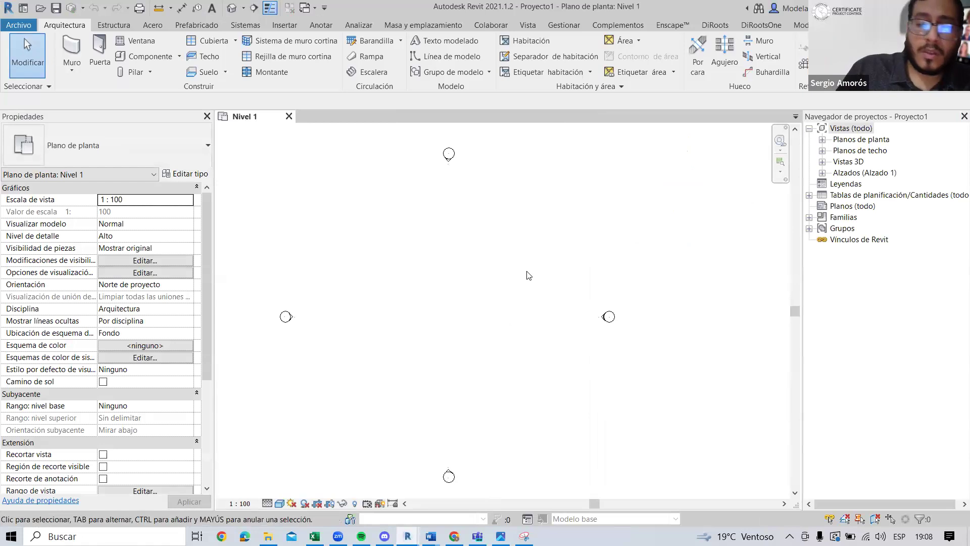
Step: Set the project's length unit (Longitud) to Metros and accept the project units
key(u)
key(n)
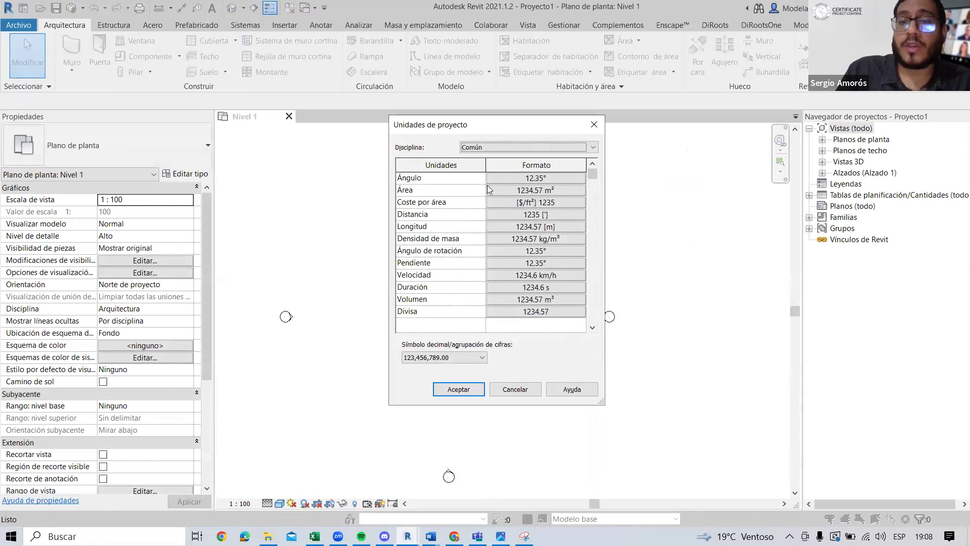
click(535, 228)
drag(655, 164, 584, 149)
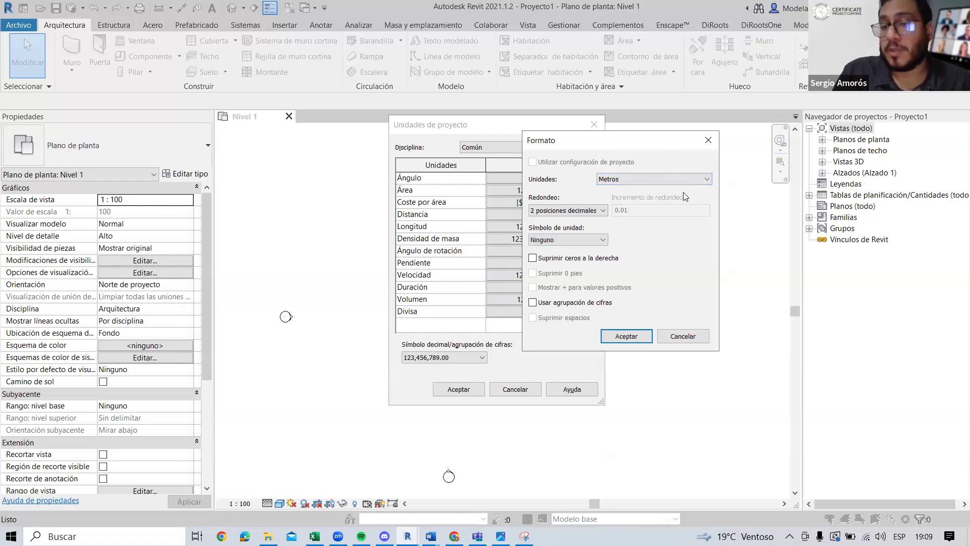
click(648, 179)
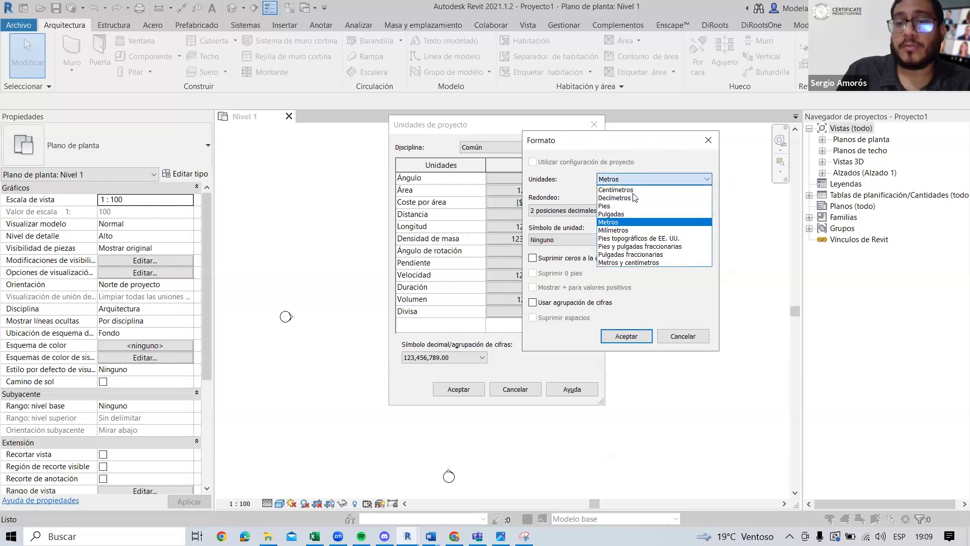
click(605, 222)
click(627, 336)
click(459, 389)
middle_drag(420, 258, 413, 251)
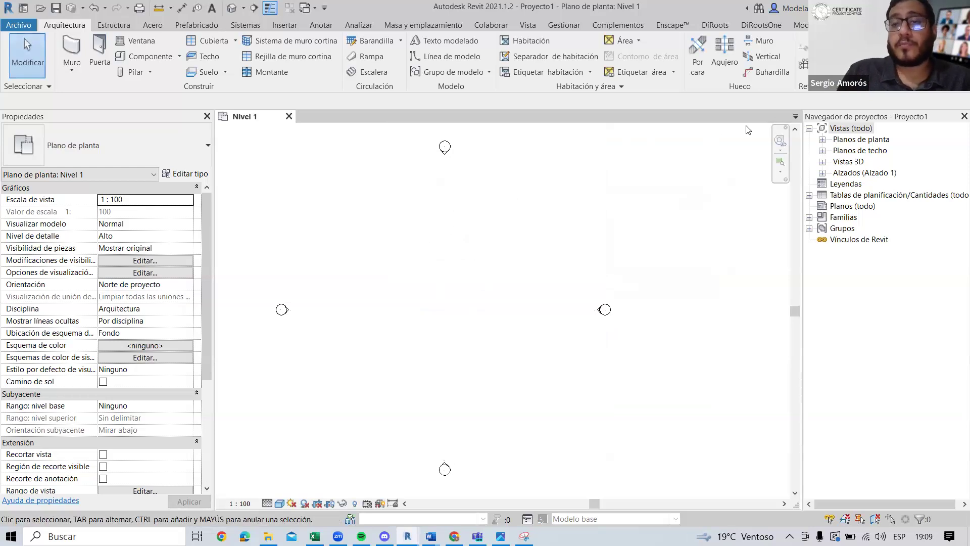
Step: Open the Sur elevation view
middle_drag(598, 352, 643, 347)
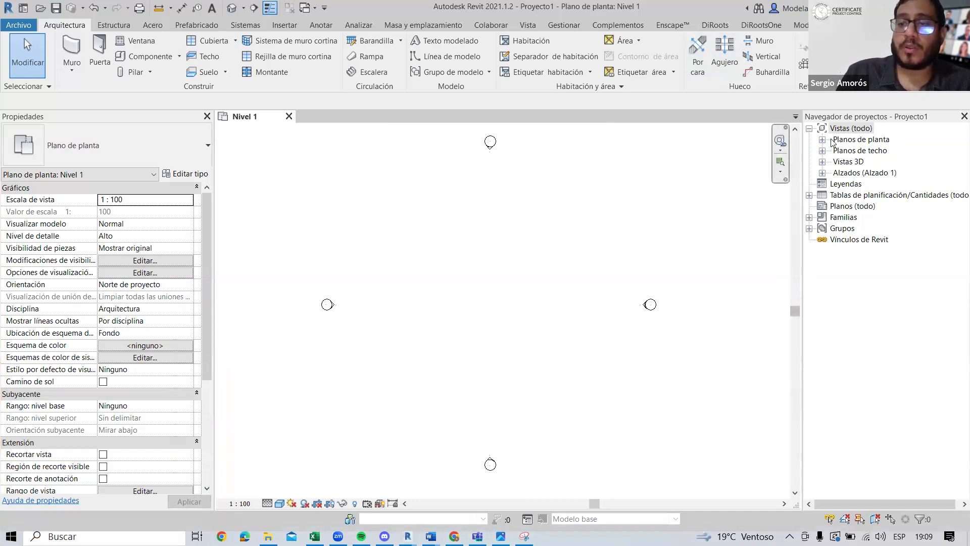
click(822, 173)
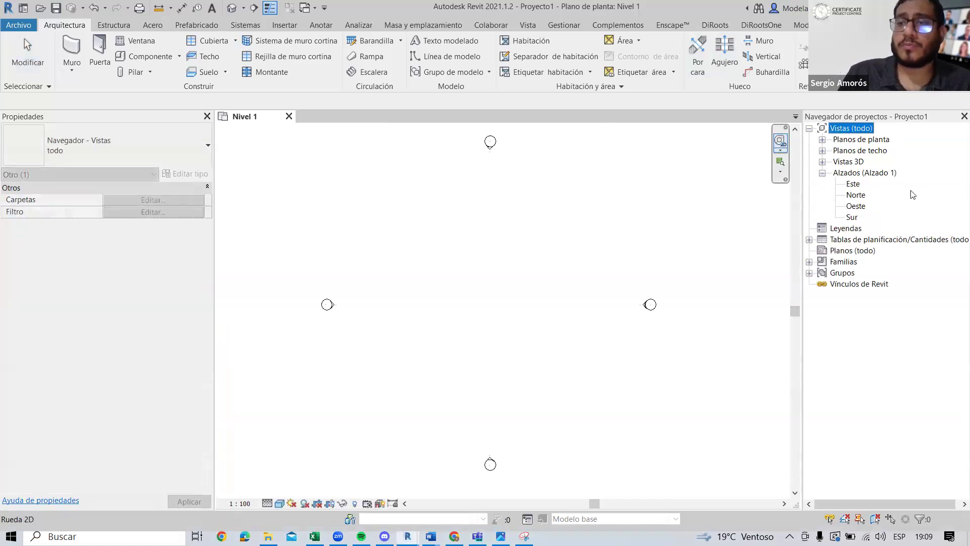
double_click(854, 218)
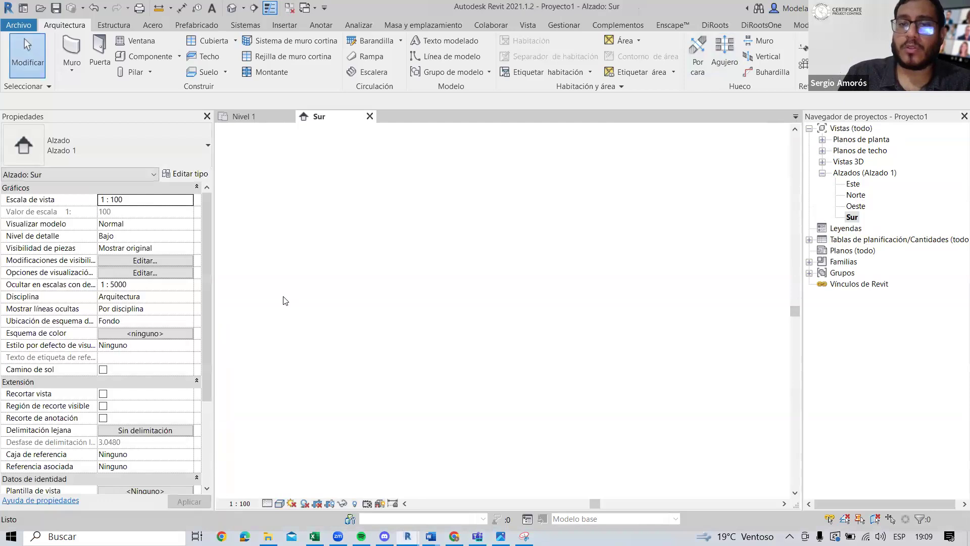
middle_drag(510, 272, 445, 288)
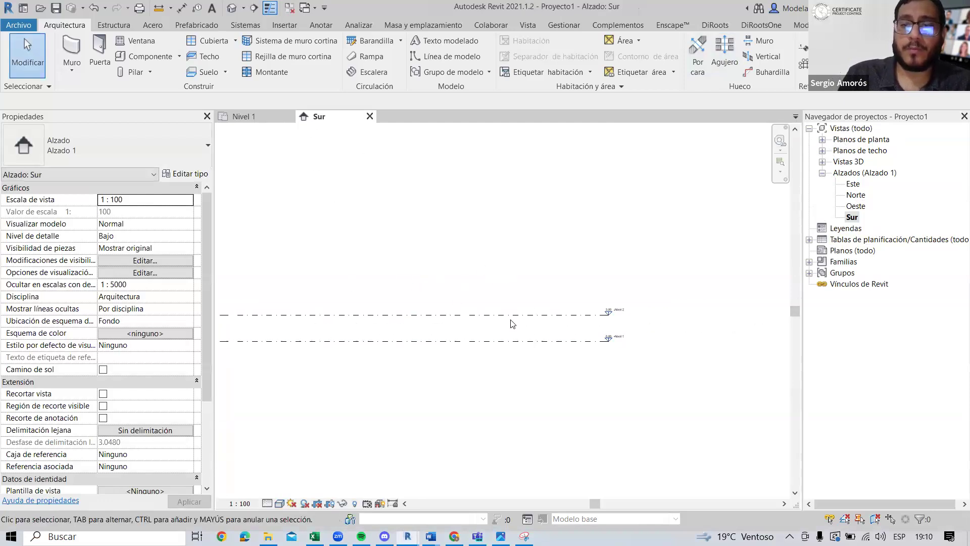
Step: Examine the level lines, their names and their elevations in the Sur elevation
scroll(615, 313, up, 6)
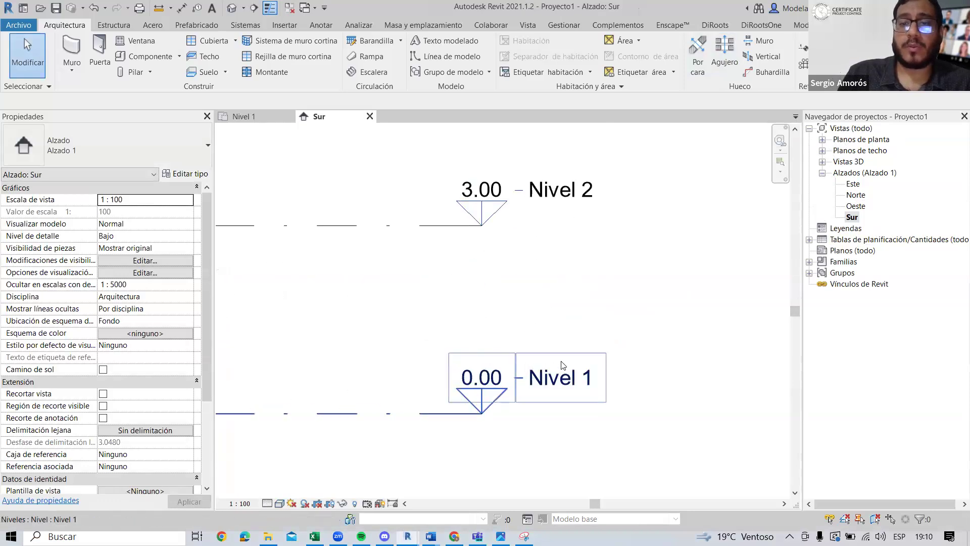
scroll(640, 208, down, 2)
scroll(640, 208, down, 1)
middle_drag(640, 207, 628, 260)
scroll(588, 282, down, 1)
scroll(549, 277, down, 2)
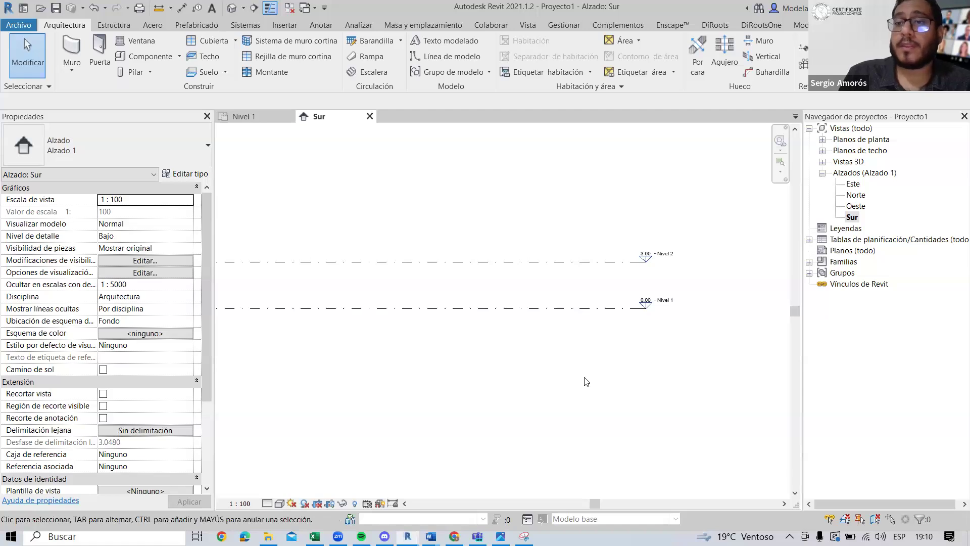
middle_drag(701, 296, 746, 309)
scroll(730, 253, down, 1)
scroll(723, 233, down, 1)
middle_drag(704, 254, 672, 299)
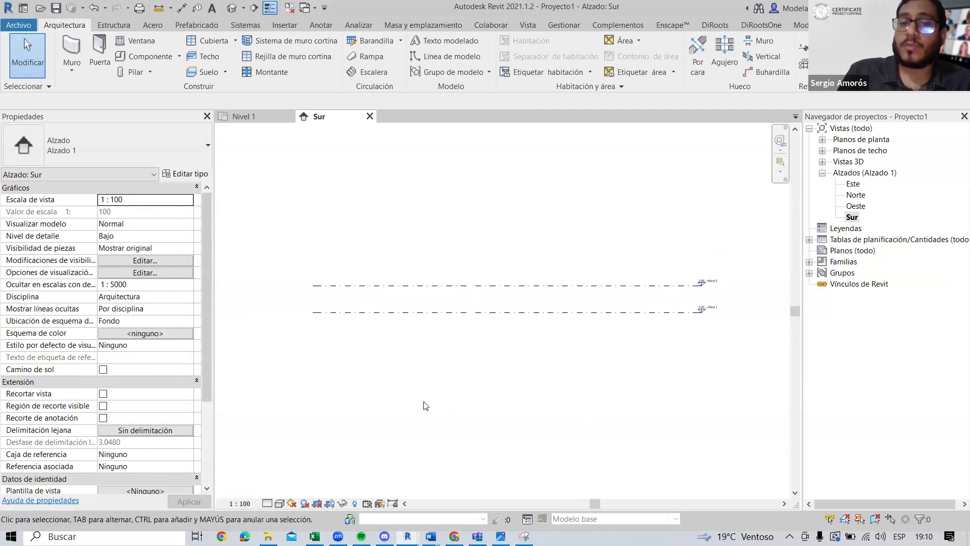
middle_drag(405, 237, 355, 259)
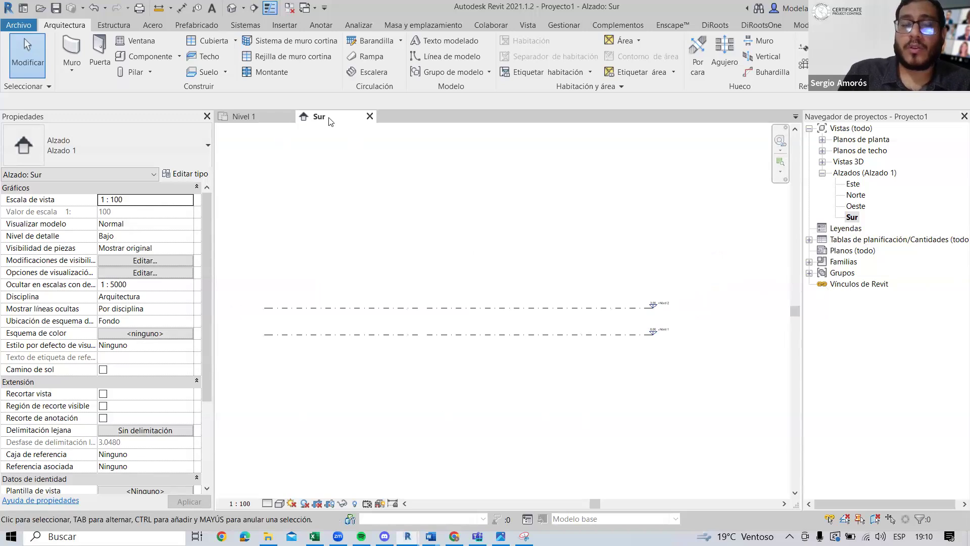
Step: View the Nivel 1 floor plan with its elevation markers and return to the Sur elevation
click(244, 119)
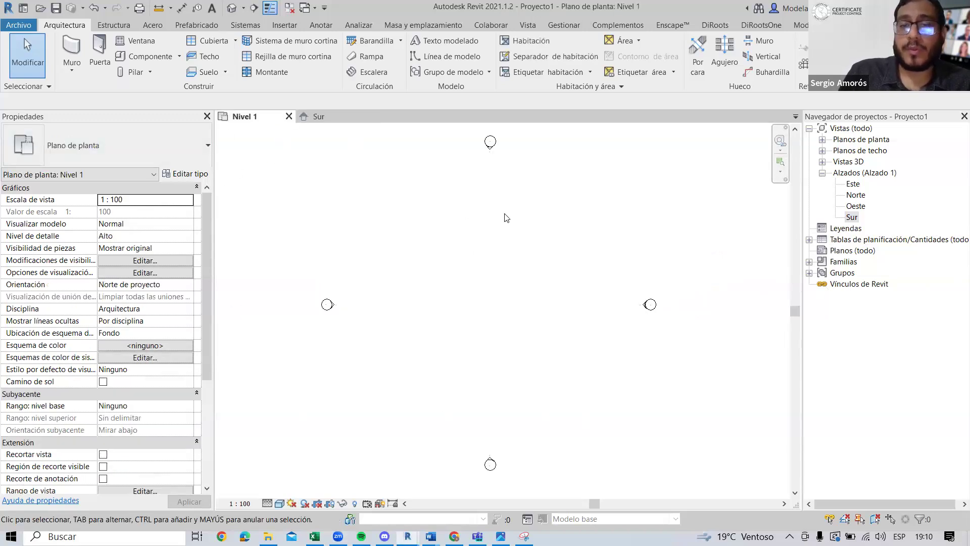
middle_drag(411, 258, 440, 286)
scroll(439, 286, down, 1)
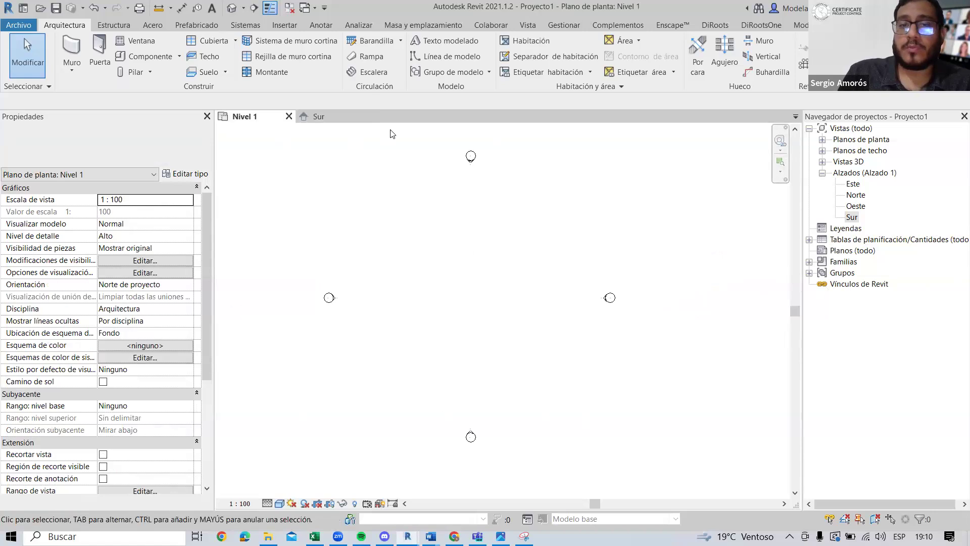
click(332, 115)
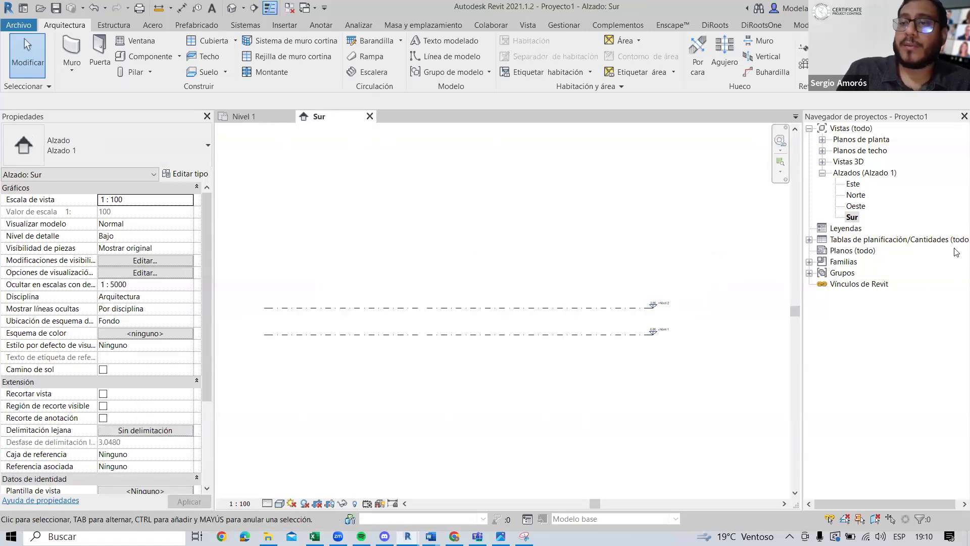
Step: Expand the floor plans in the project browser and compare Nivel 1 and Nivel 2 with the level lines in the Sur elevation
click(822, 141)
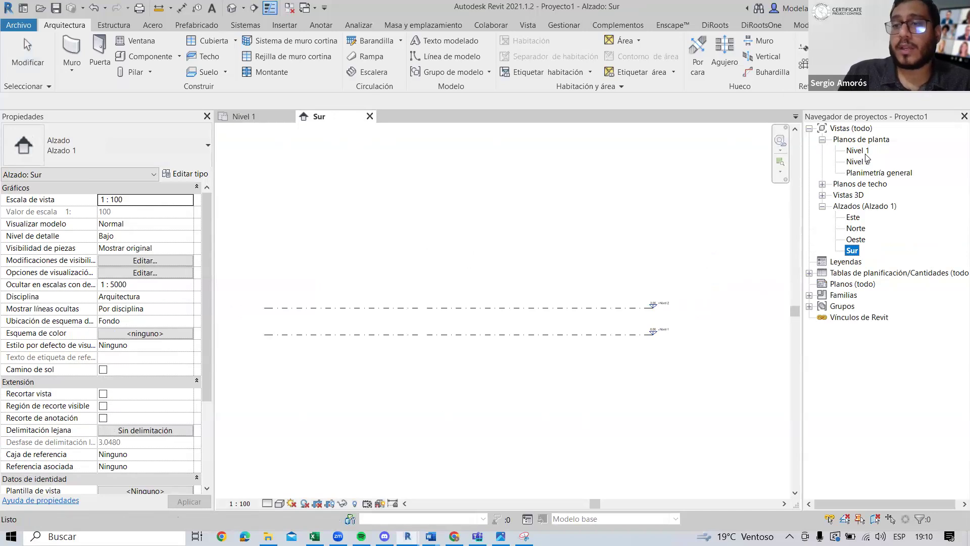
click(866, 161)
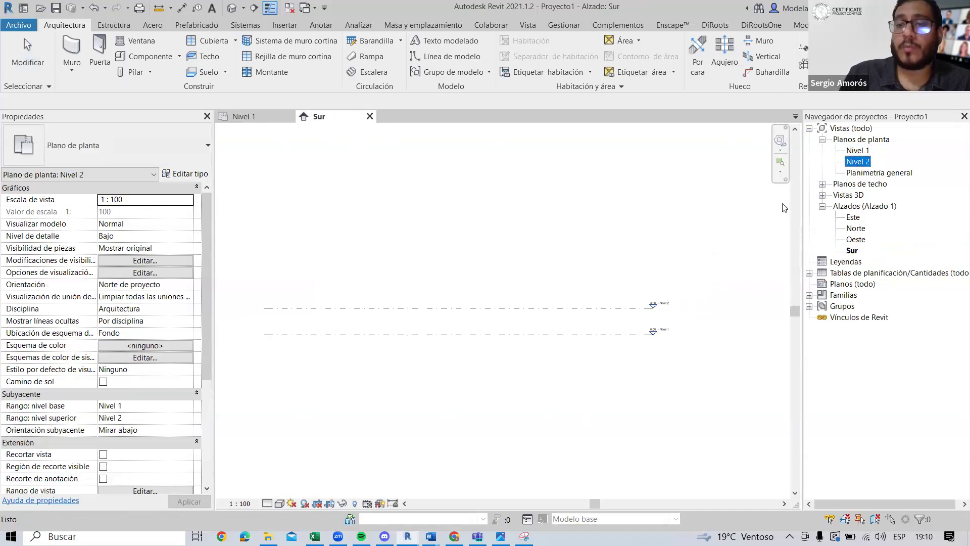
click(700, 316)
scroll(704, 320, up, 3)
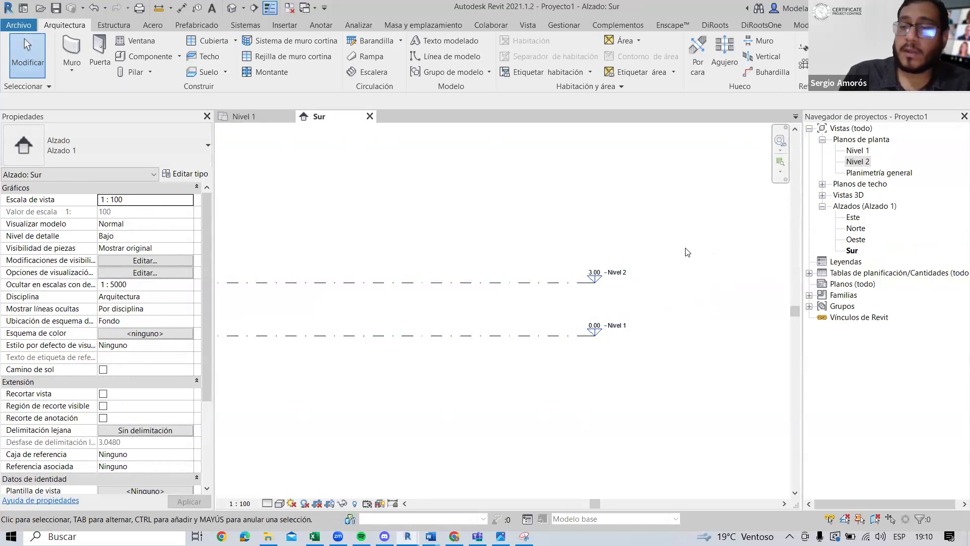
scroll(604, 237, down, 1)
middle_drag(601, 237, 691, 274)
scroll(644, 246, down, 2)
middle_drag(643, 246, 663, 278)
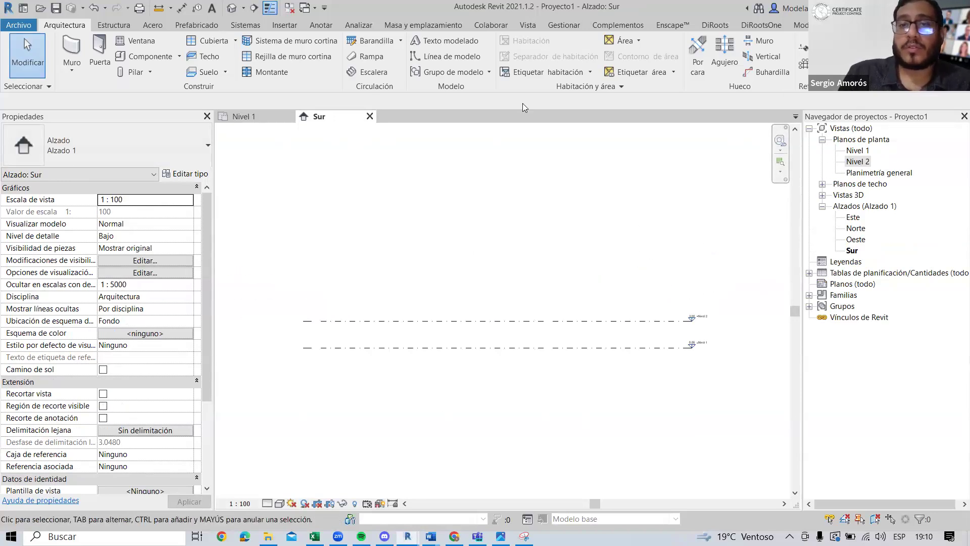
middle_drag(499, 163, 507, 172)
scroll(504, 271, up, 1)
middle_drag(515, 278, 521, 286)
scroll(517, 281, down, 1)
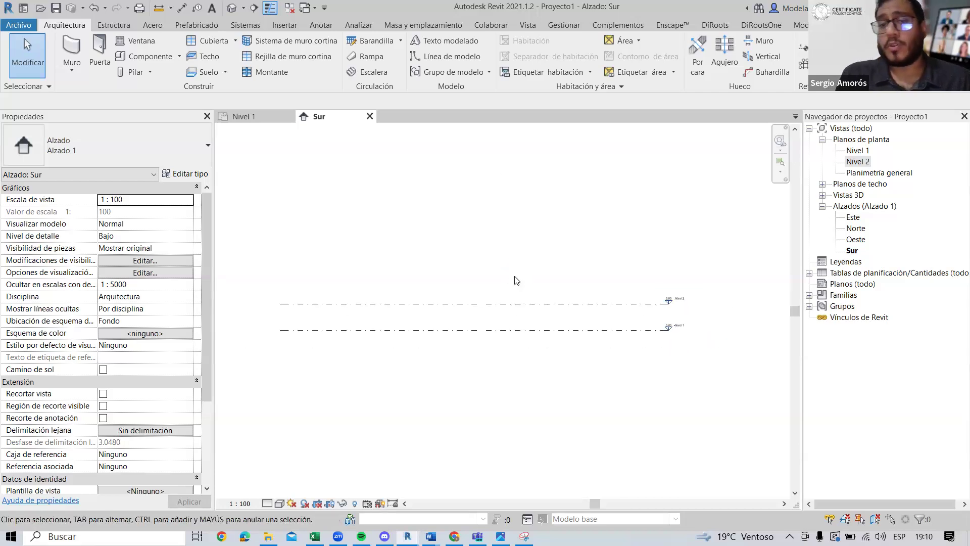
key(l)
key(l)
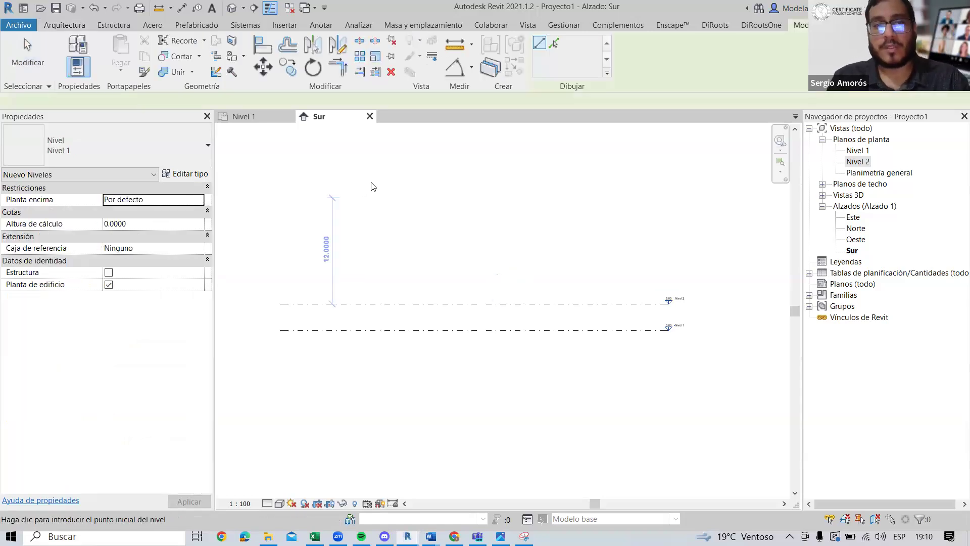
key(Escape)
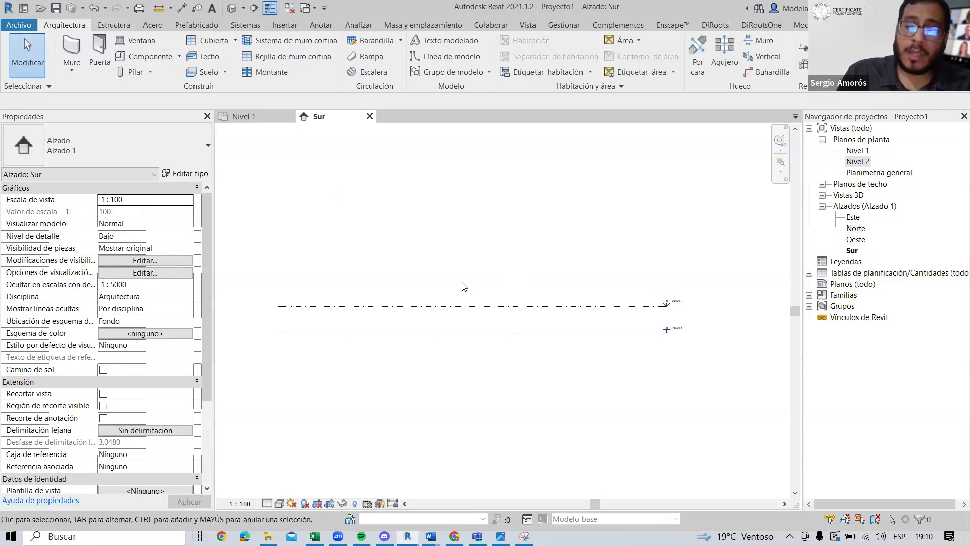
key(l)
key(l)
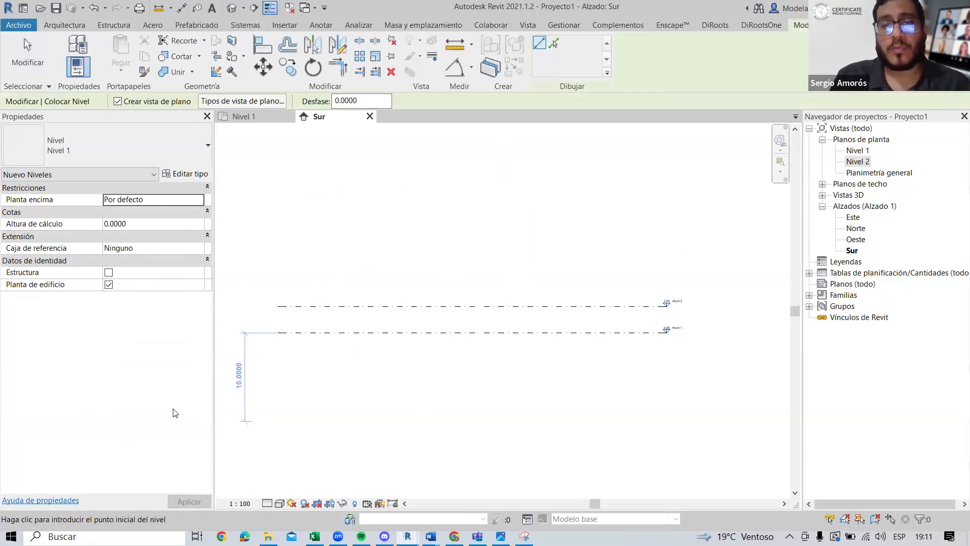
key(Escape)
key(Escape)
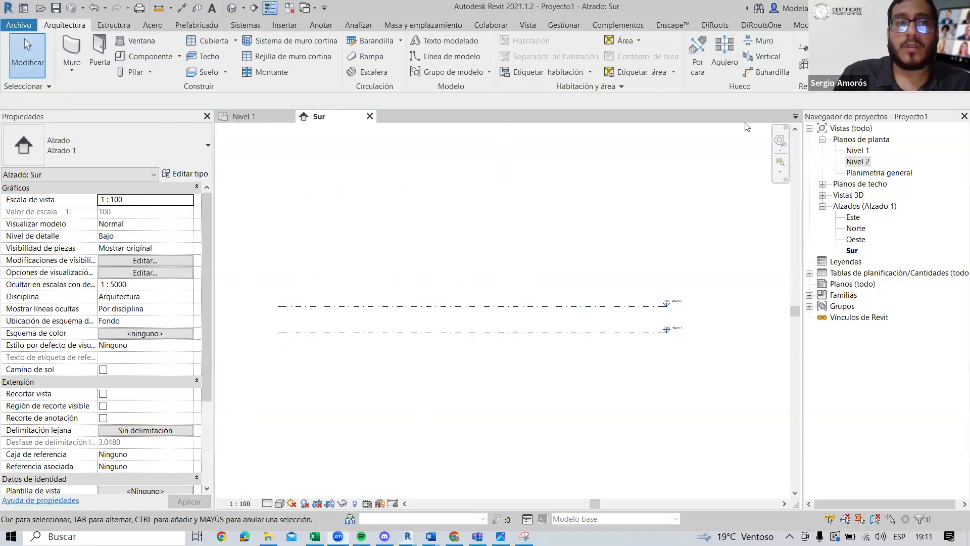
mouse_move(35, 15)
mouse_down()
mouse_move(105, 31)
mouse_move(843, 34)
mouse_up()
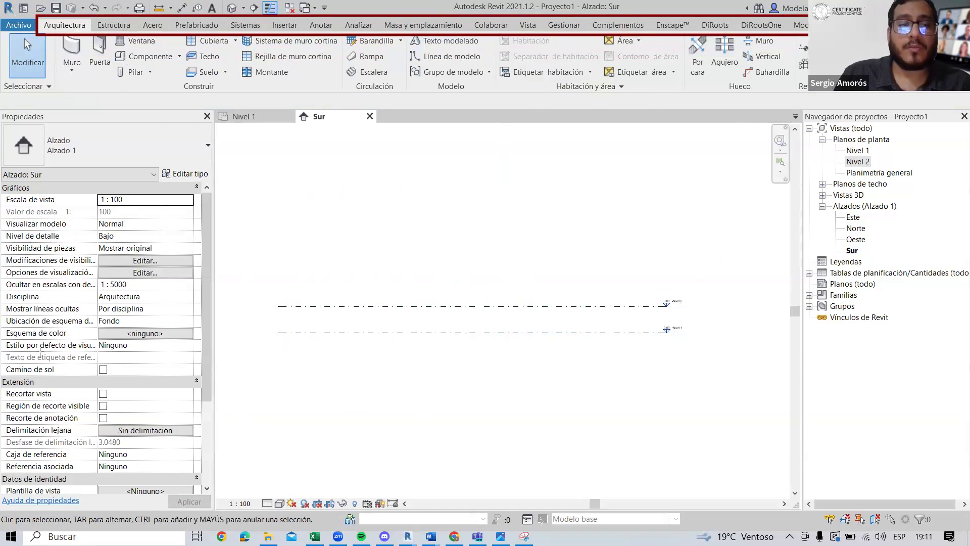
mouse_move(38, 18)
mouse_down()
mouse_move(76, 40)
mouse_move(91, 35)
mouse_up()
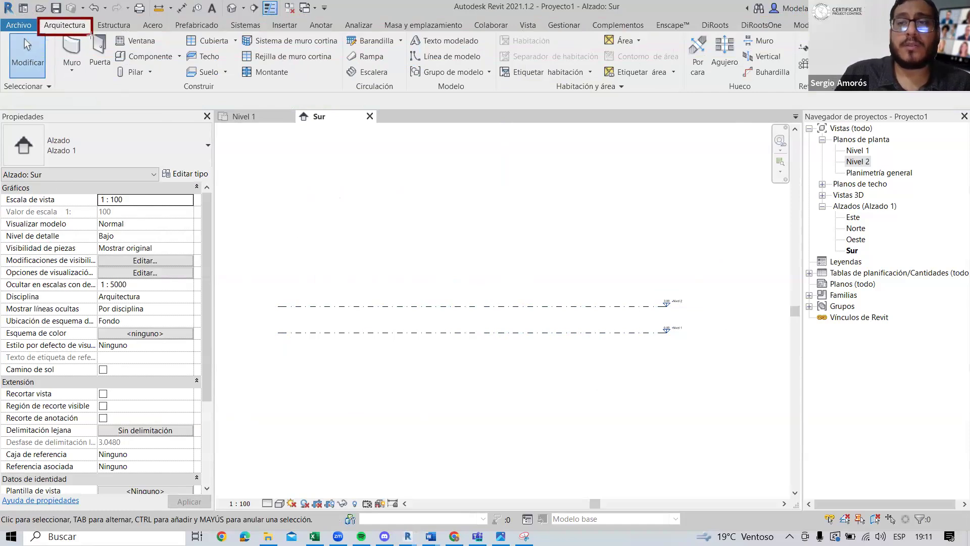
drag(791, 37, 816, 57)
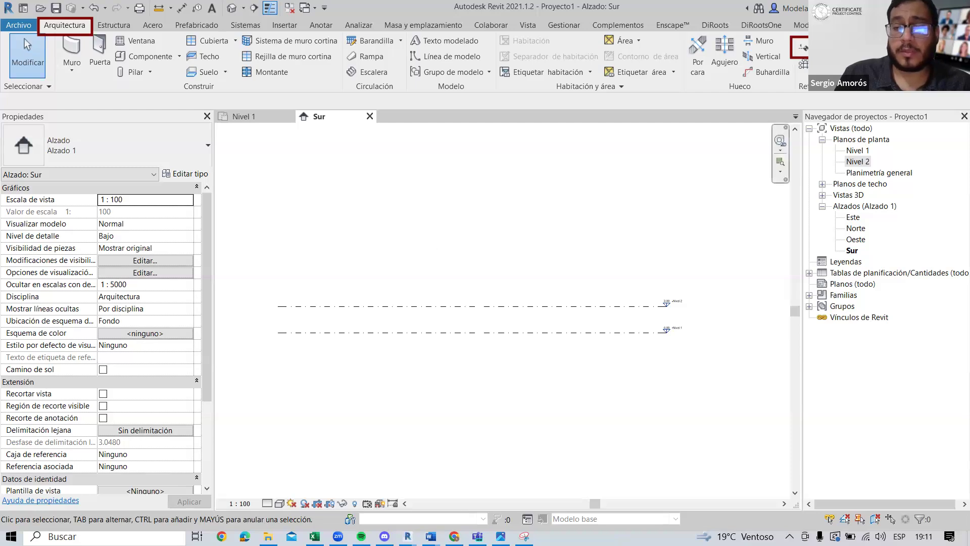
Step: Draw a new level 3 m above Nivel 2, at elevation 6.00 m, with its ends aligned to the existing levels
key(l)
key(l)
scroll(377, 275, up, 2)
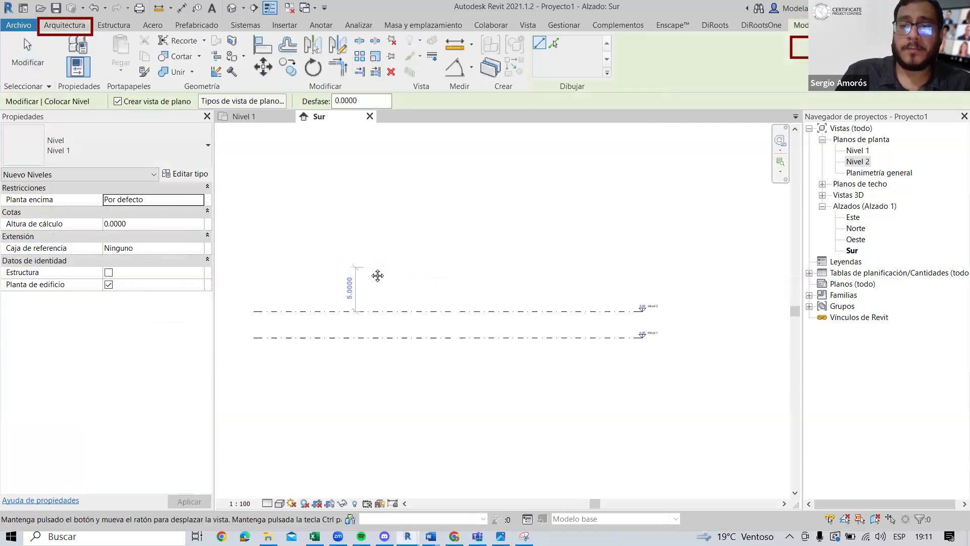
middle_drag(300, 280, 389, 284)
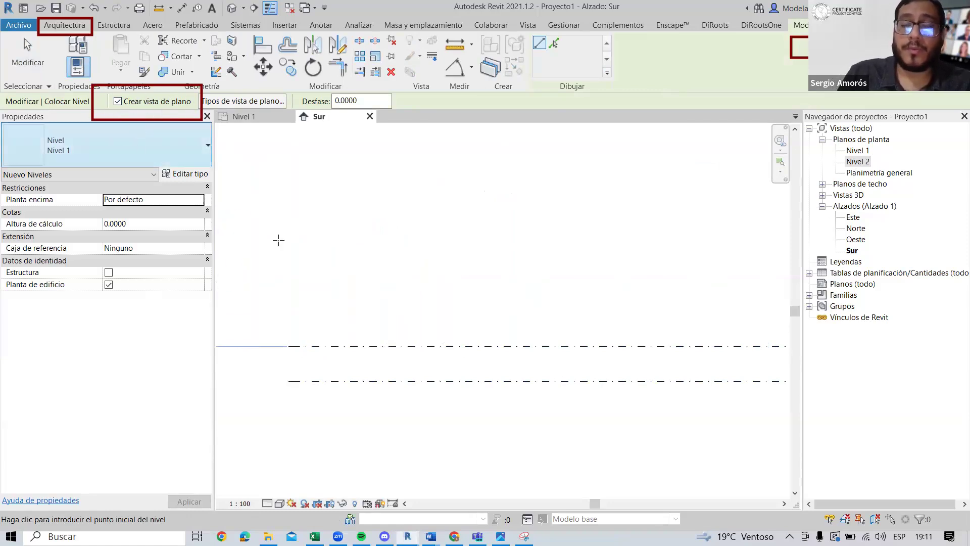
middle_drag(305, 299, 312, 264)
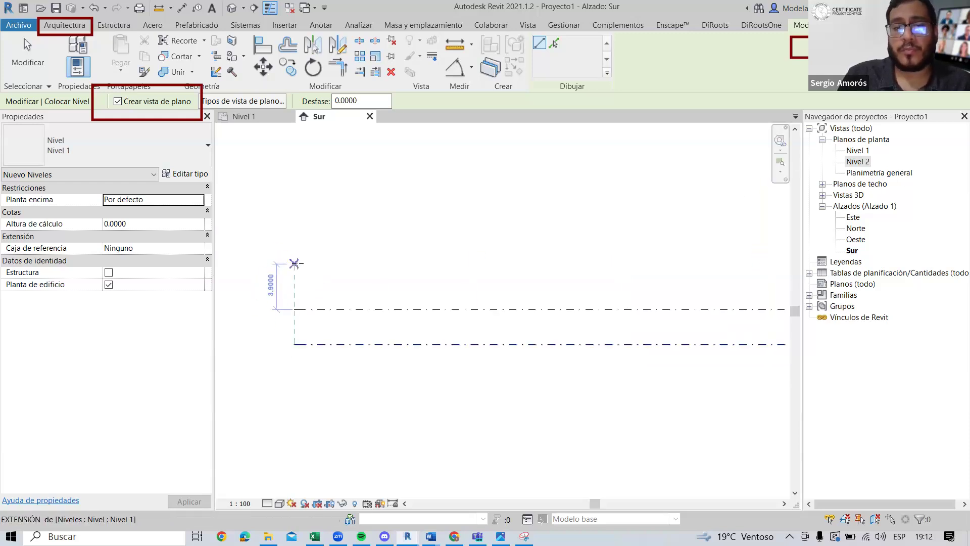
scroll(393, 263, down, 1)
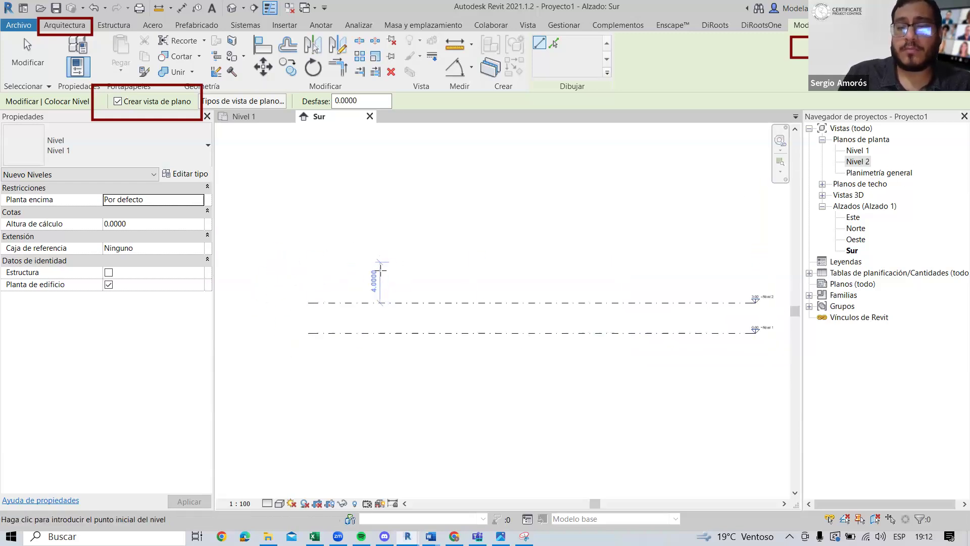
scroll(303, 265, up, 2)
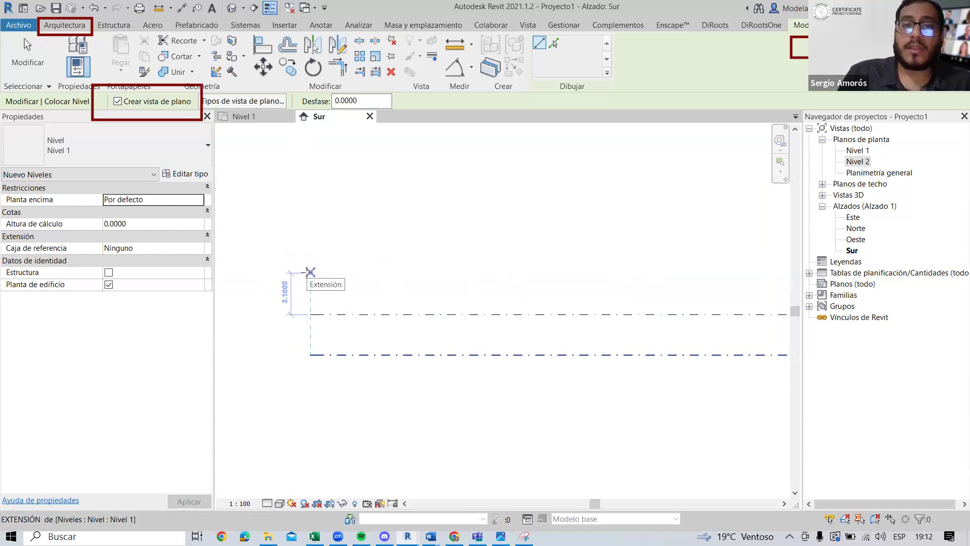
click(310, 272)
middle_drag(589, 271, 371, 300)
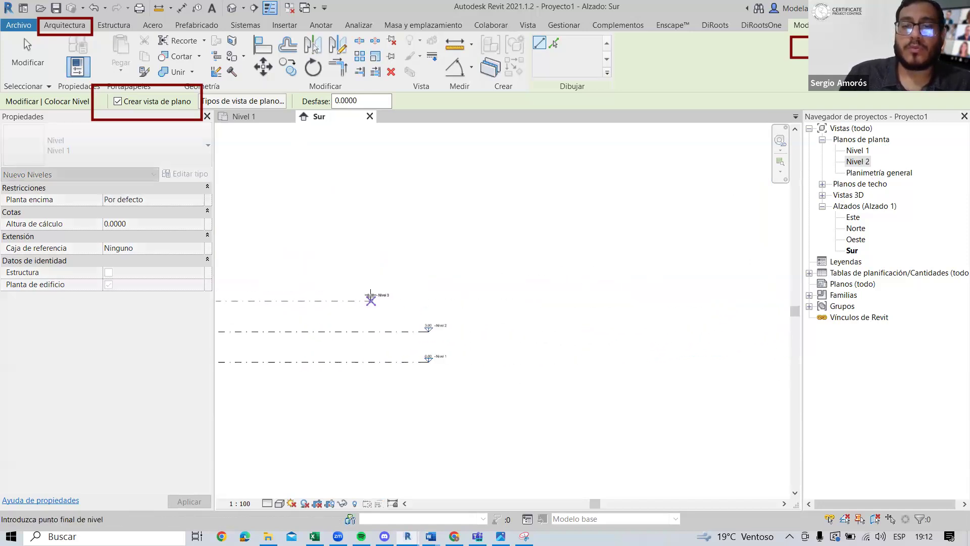
scroll(387, 297, up, 3)
click(501, 312)
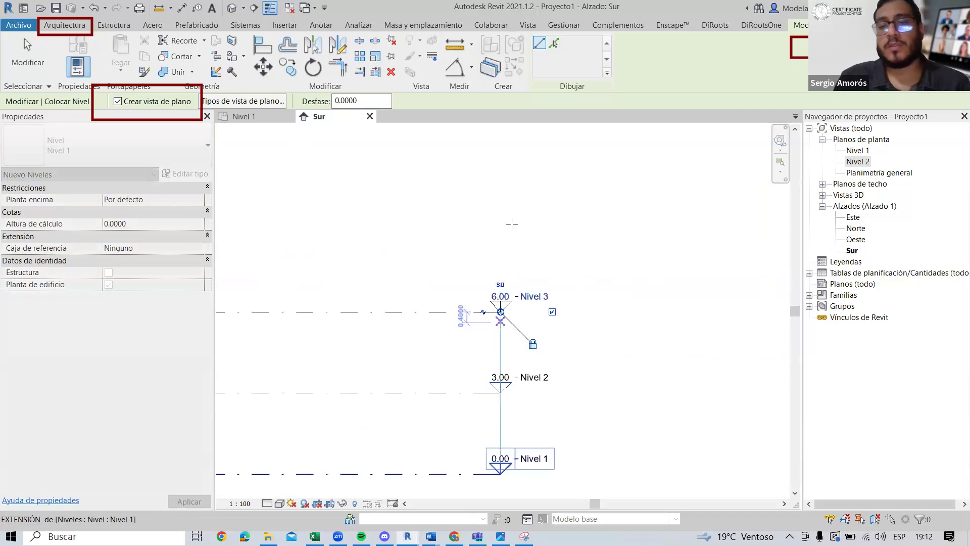
key(Escape)
key(Escape)
scroll(505, 207, down, 3)
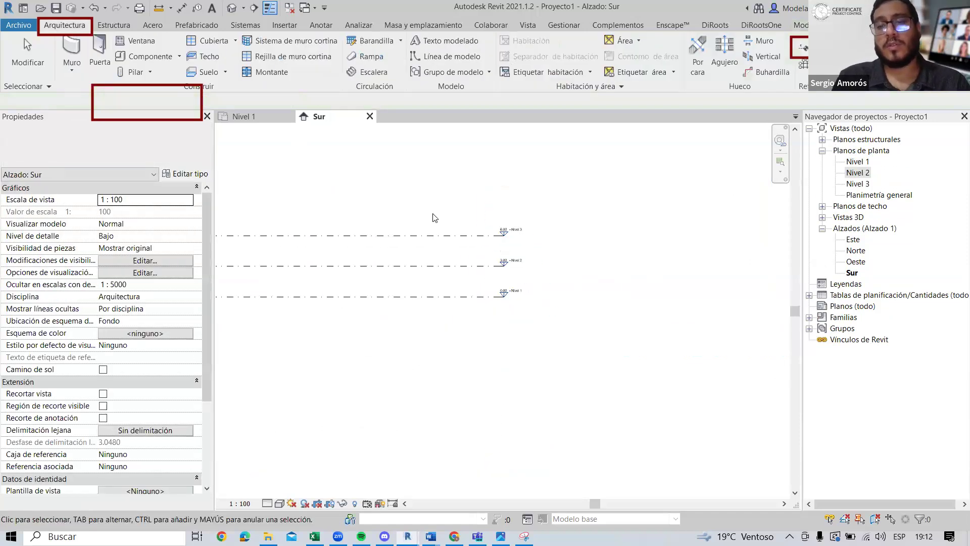
Step: Draw another level above Nivel 3 at an elevation of about 17.80 m, with its ends aligned to the levels below
middle_drag(435, 217, 586, 285)
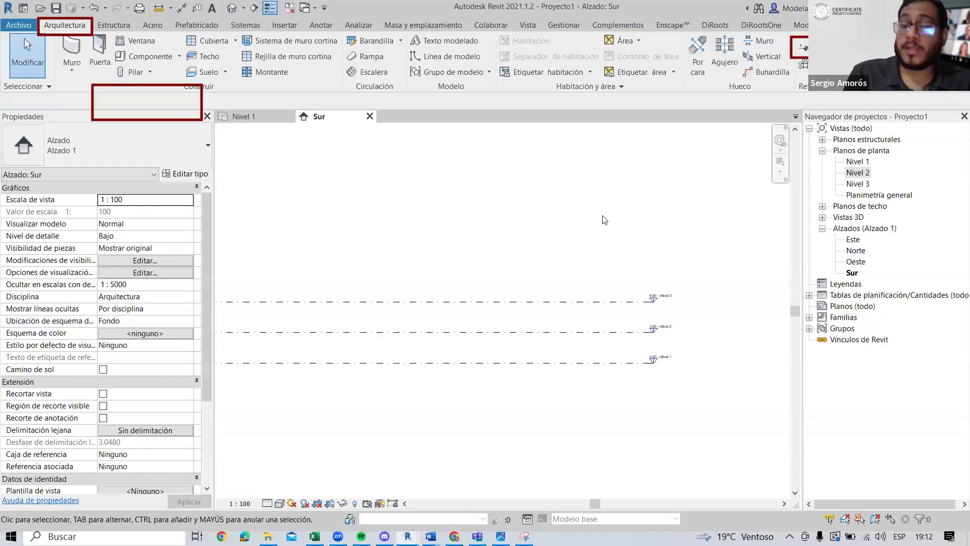
key(l)
key(l)
scroll(587, 212, down, 2)
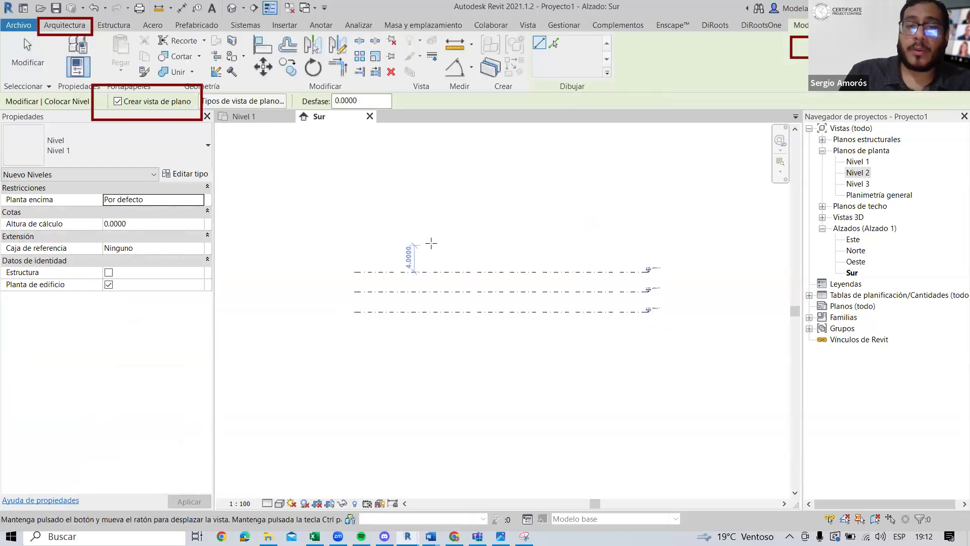
scroll(379, 252, up, 2)
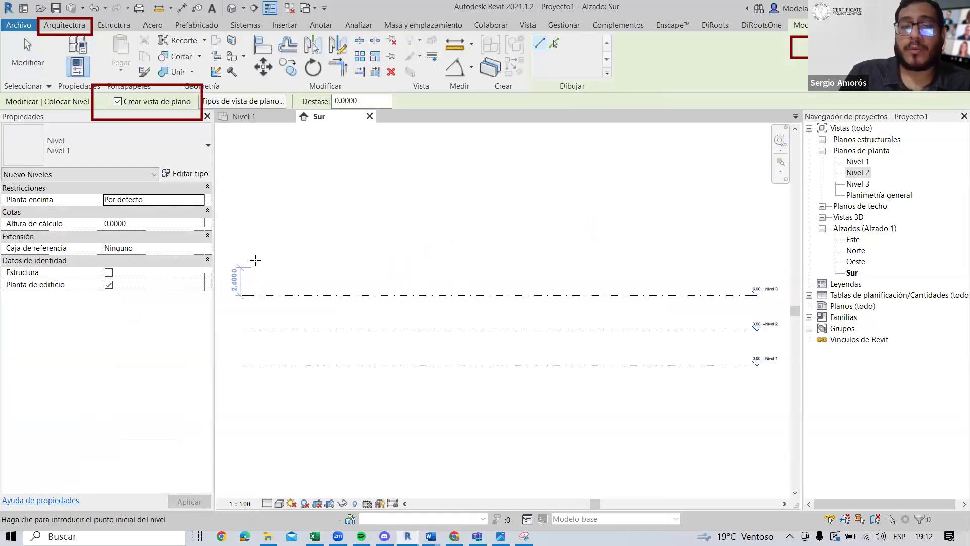
middle_drag(253, 228, 268, 282)
click(259, 211)
scroll(527, 232, down, 2)
middle_drag(527, 234, 358, 251)
scroll(567, 274, up, 2)
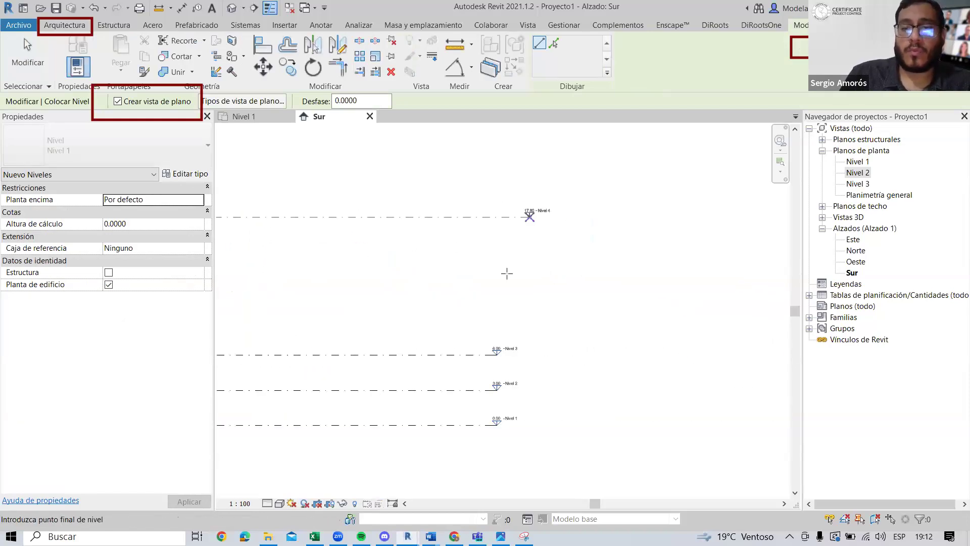
click(497, 217)
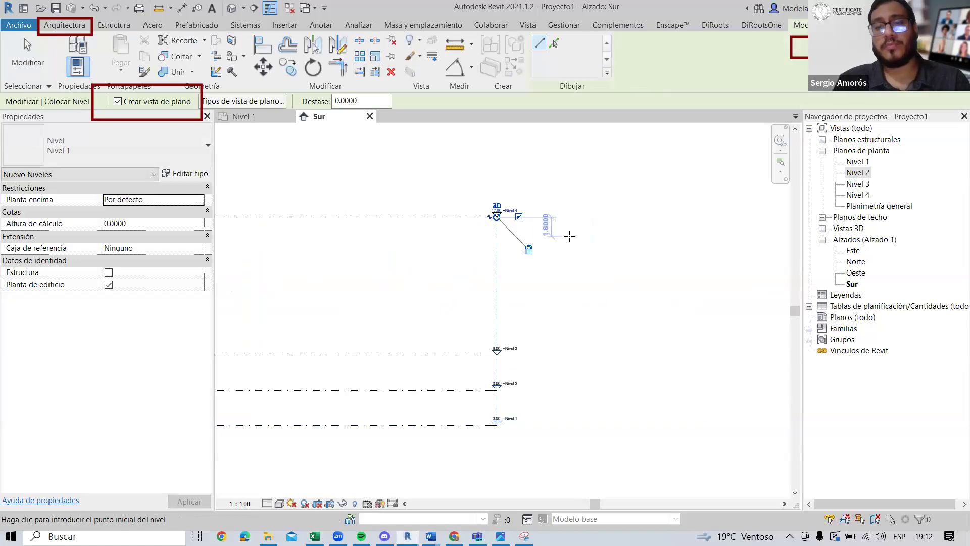
key(Escape)
key(Escape)
Step: Set the elevation of Nivel 4 to 12 m
scroll(548, 202, up, 5)
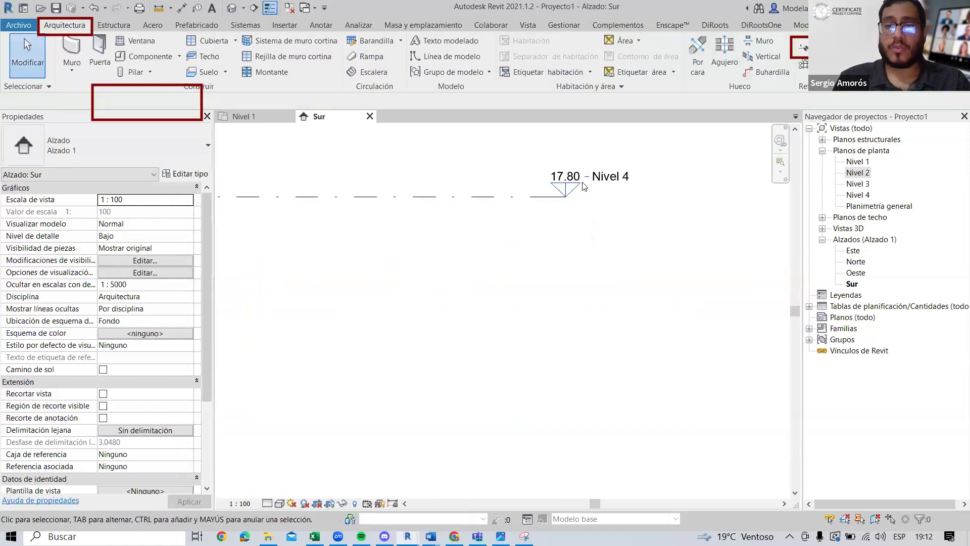
middle_drag(582, 183, 474, 262)
scroll(474, 262, up, 1)
click(454, 252)
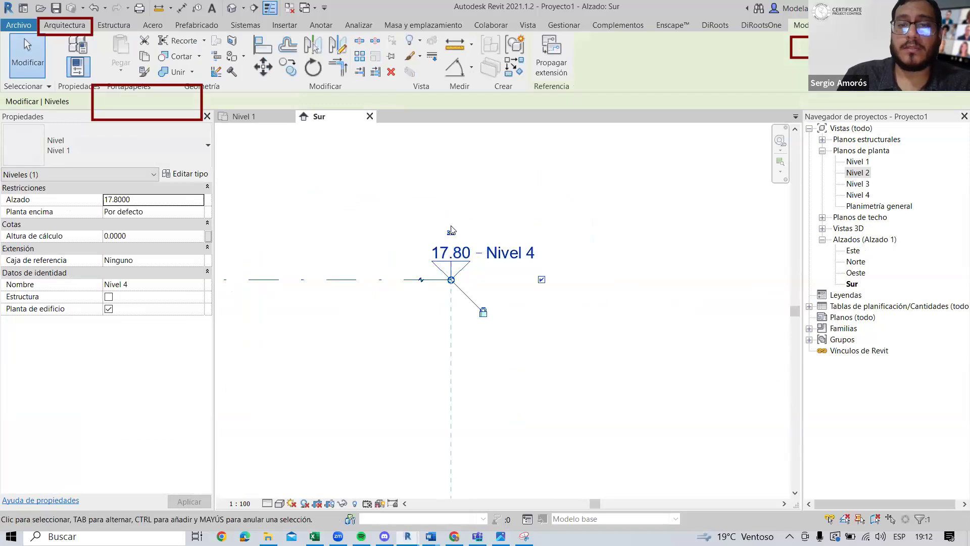
click(452, 253)
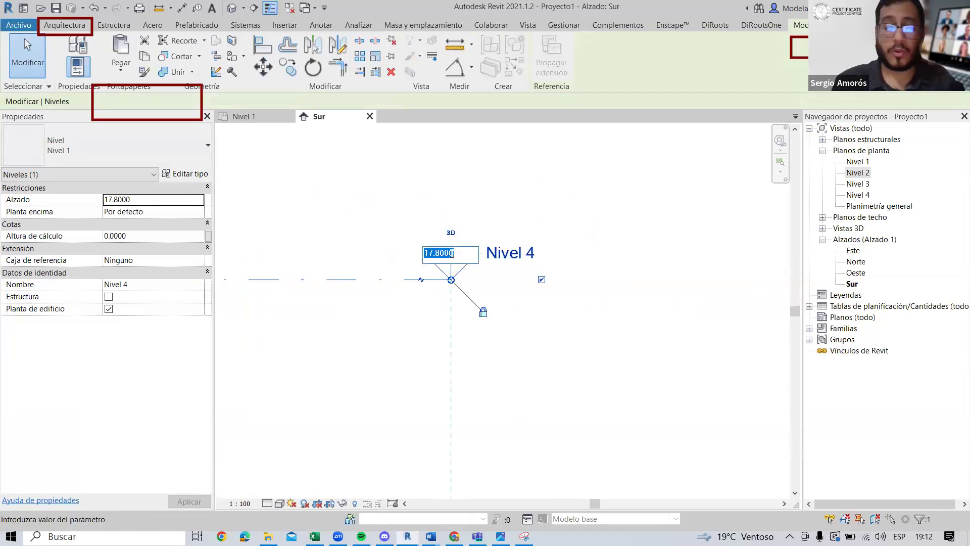
text(12)
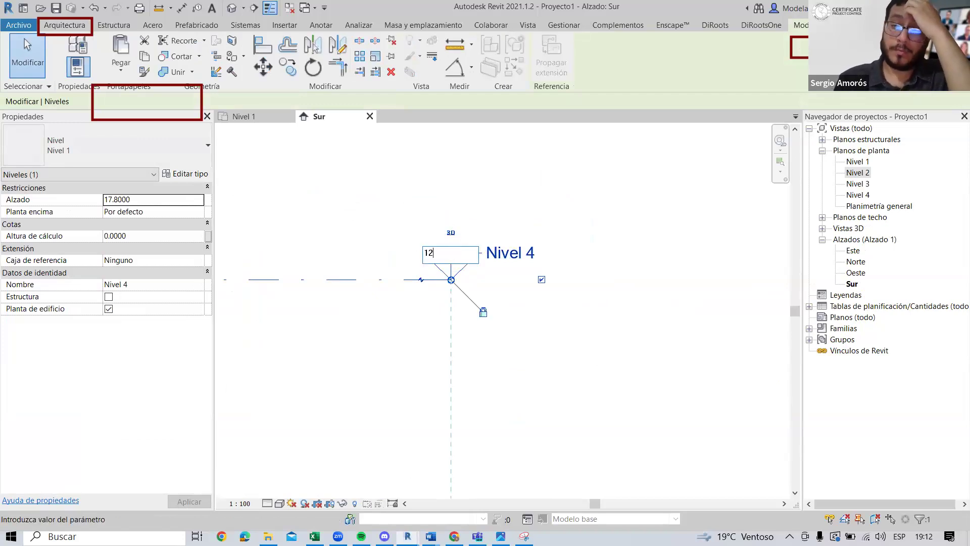
key(Return)
Step: Set the elevation of Nivel 4 to 9 m
scroll(510, 256, down, 6)
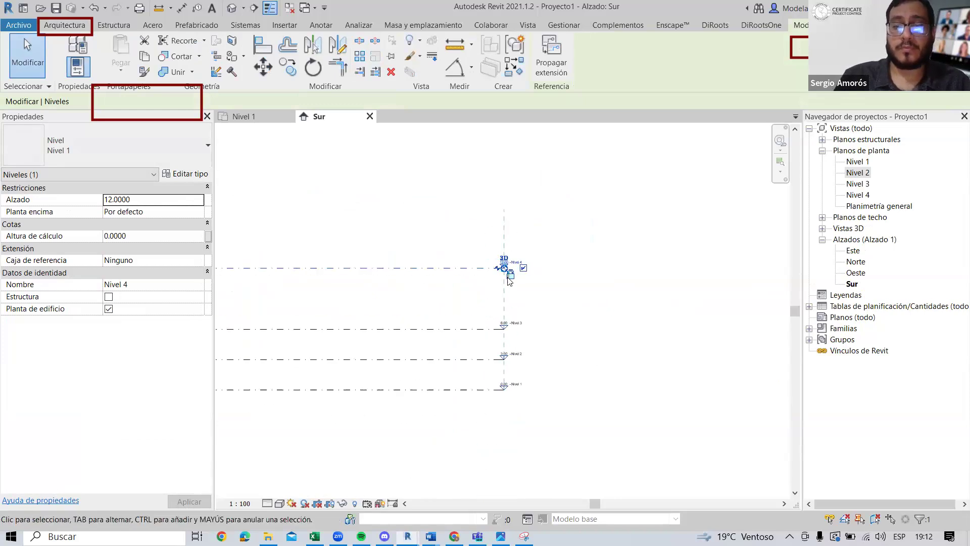
scroll(508, 253, up, 4)
click(497, 243)
text(9)
key(Return)
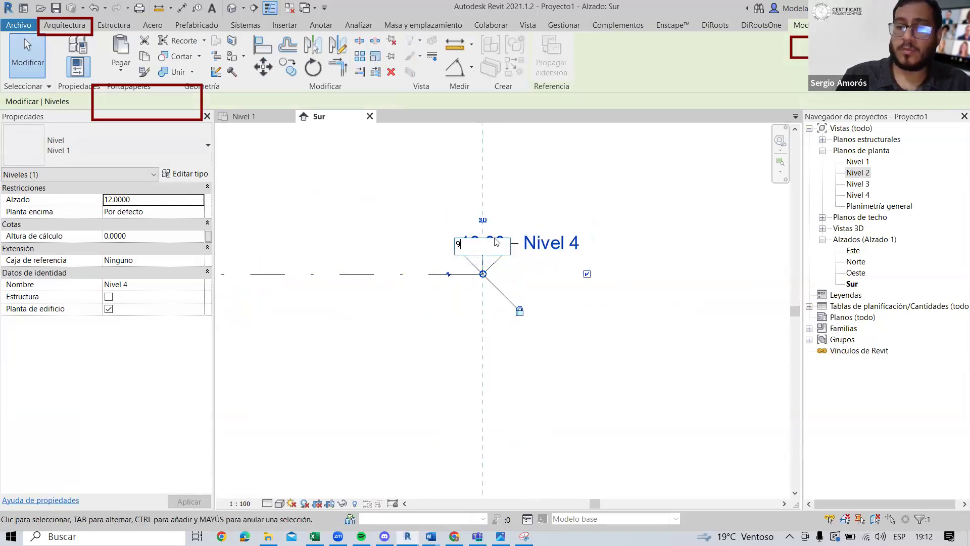
scroll(495, 252, down, 5)
click(440, 332)
scroll(440, 323, down, 1)
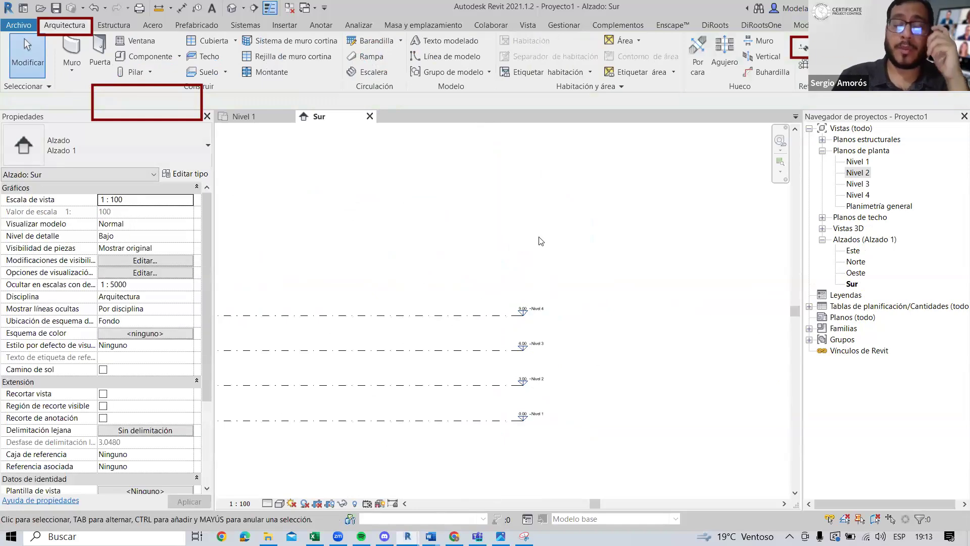
Step: Try to delete the Nivel 4 level, cancelling at the warning about its associated views
scroll(521, 324, up, 3)
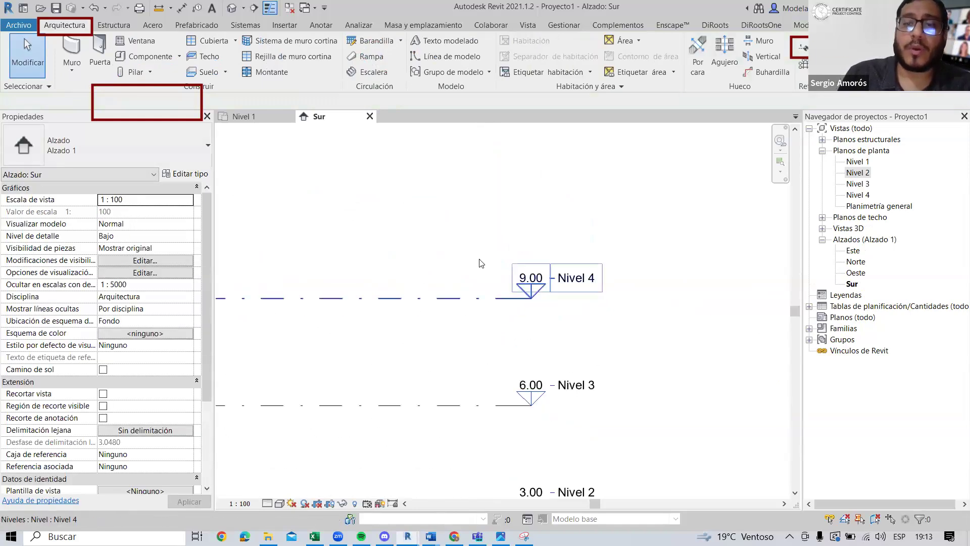
scroll(508, 211, down, 2)
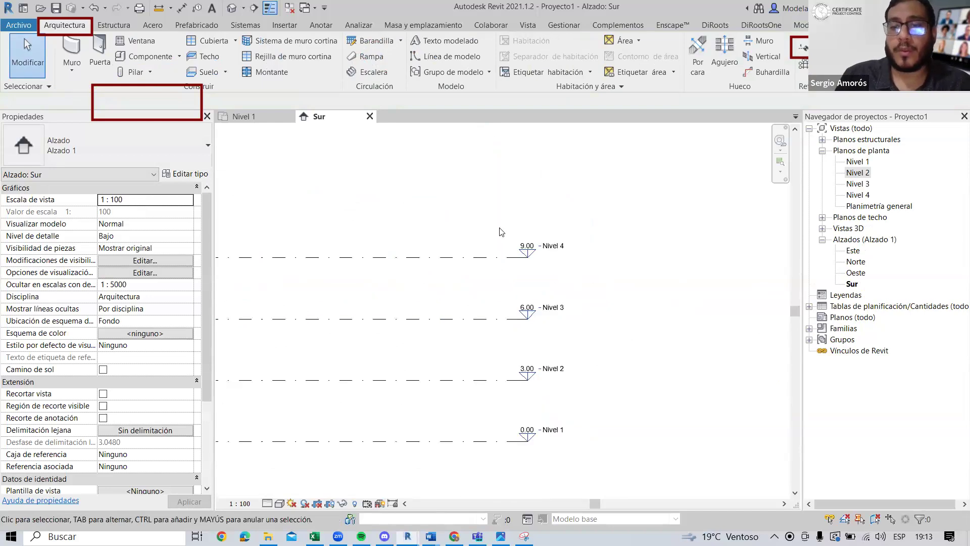
drag(648, 277, 427, 230)
key(Delete)
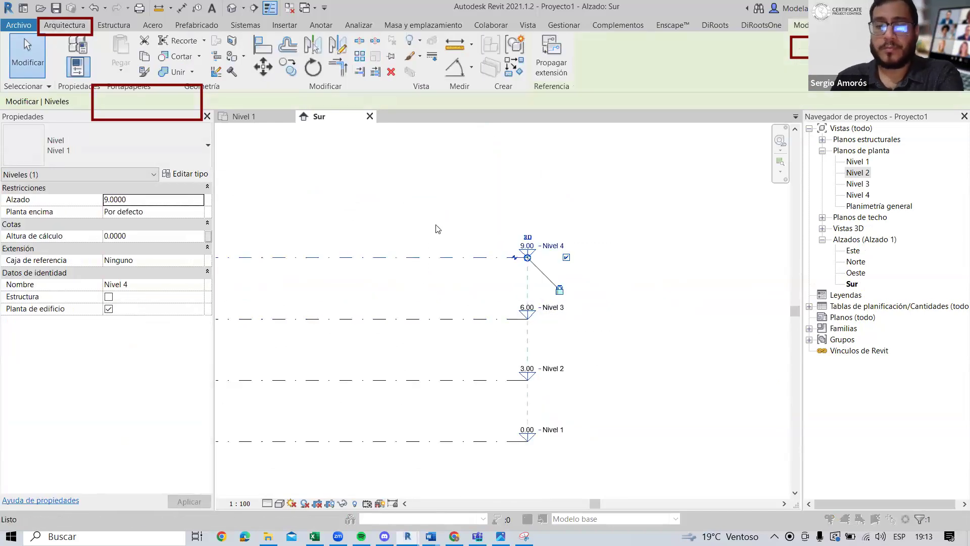
click(591, 314)
scroll(569, 266, down, 1)
middle_drag(640, 322, 668, 336)
scroll(491, 309, up, 1)
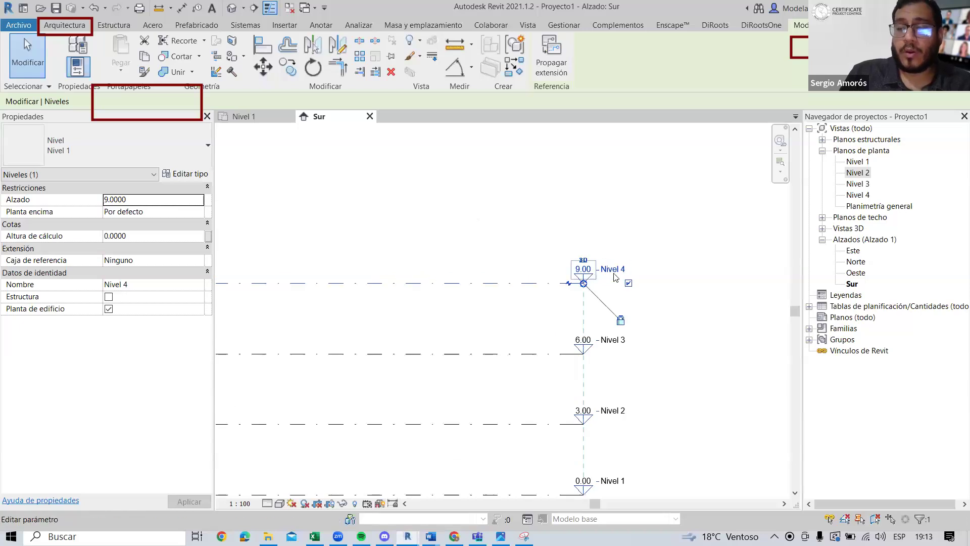
key(Delete)
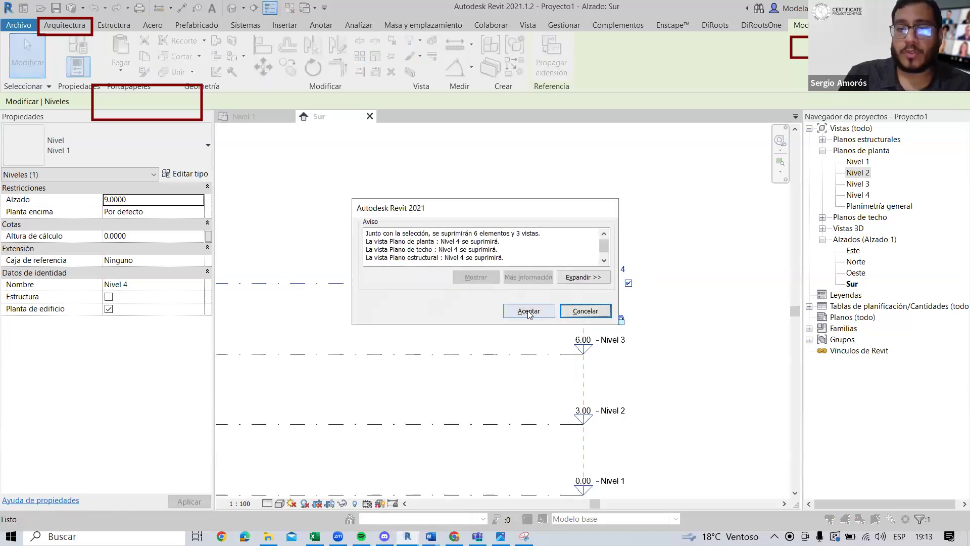
click(587, 311)
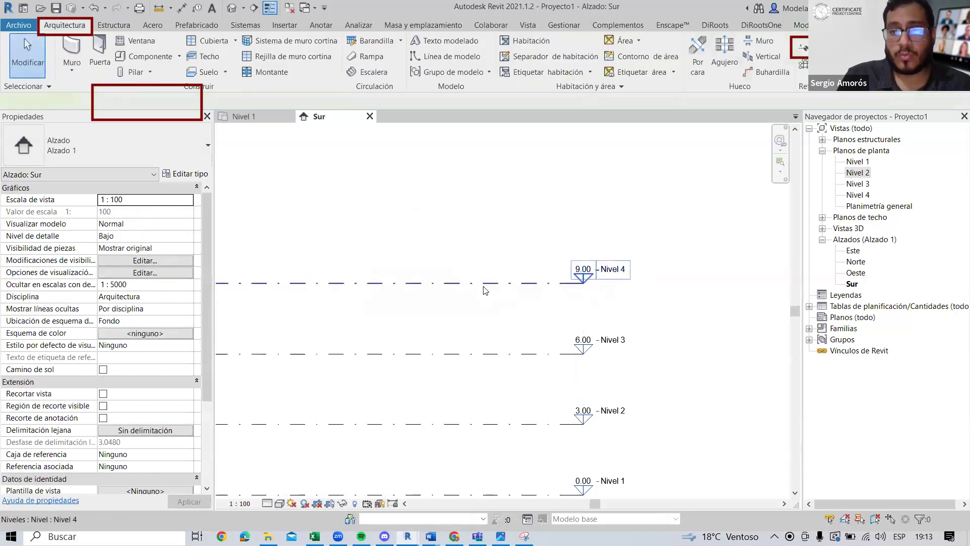
Step: Delete the Nivel 4 level together with its associated floor, ceiling and structural plan views
key(Delete)
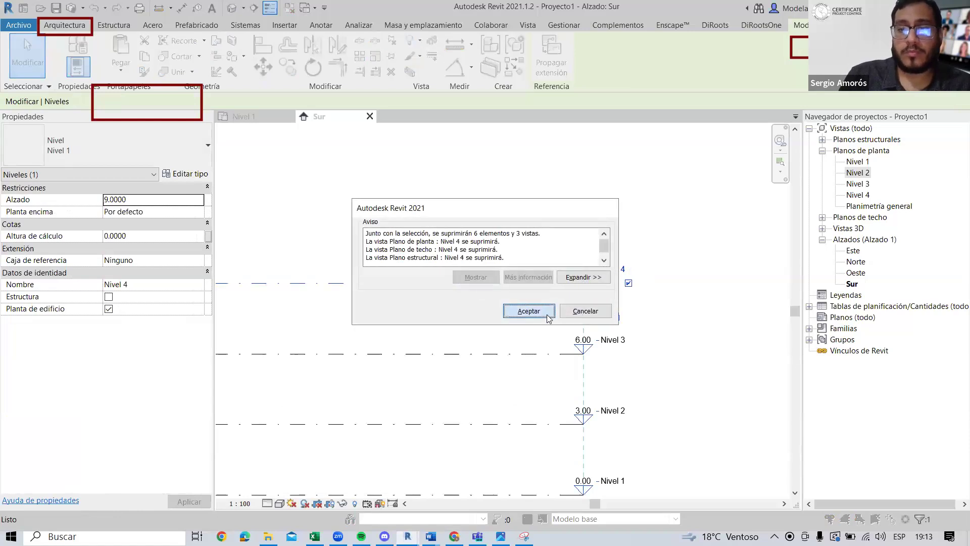
click(525, 311)
scroll(640, 273, down, 4)
middle_drag(621, 331, 637, 364)
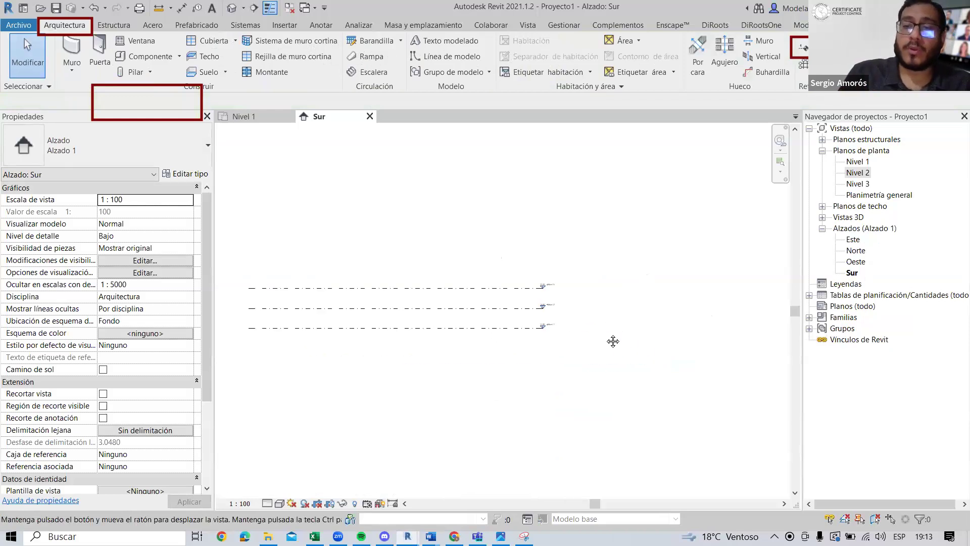
Step: Set the elevation of Nivel 1 to 0.20 m
scroll(592, 349, up, 3)
scroll(592, 349, up, 3)
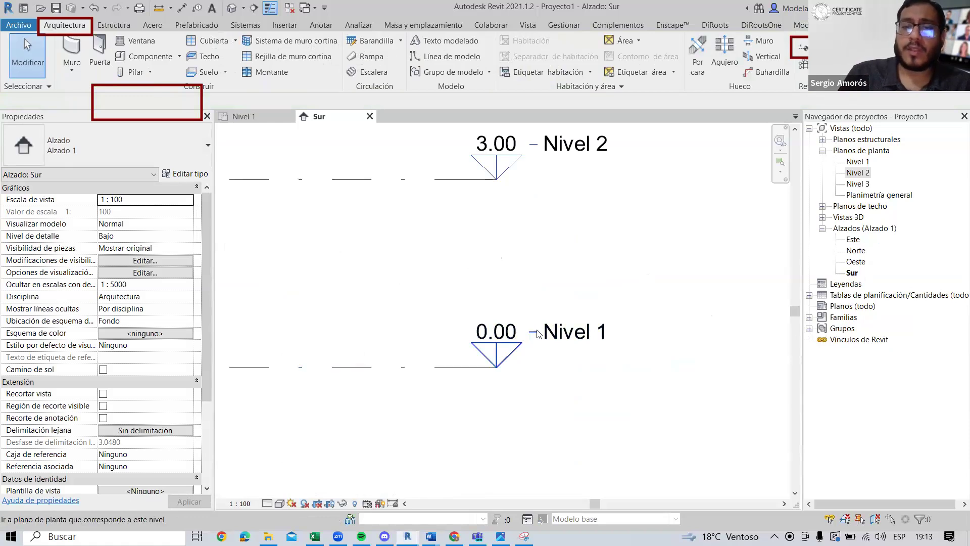
click(515, 334)
click(515, 335)
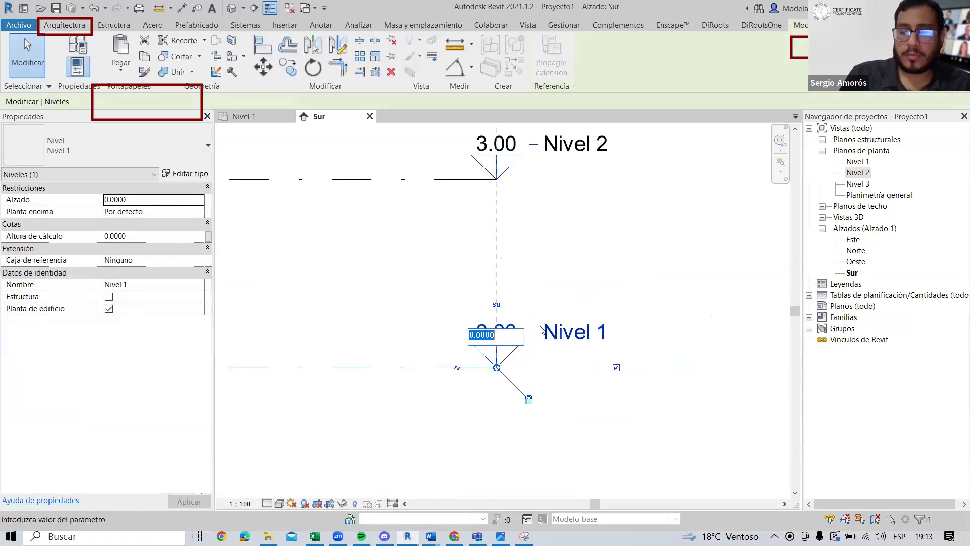
text(0.2)
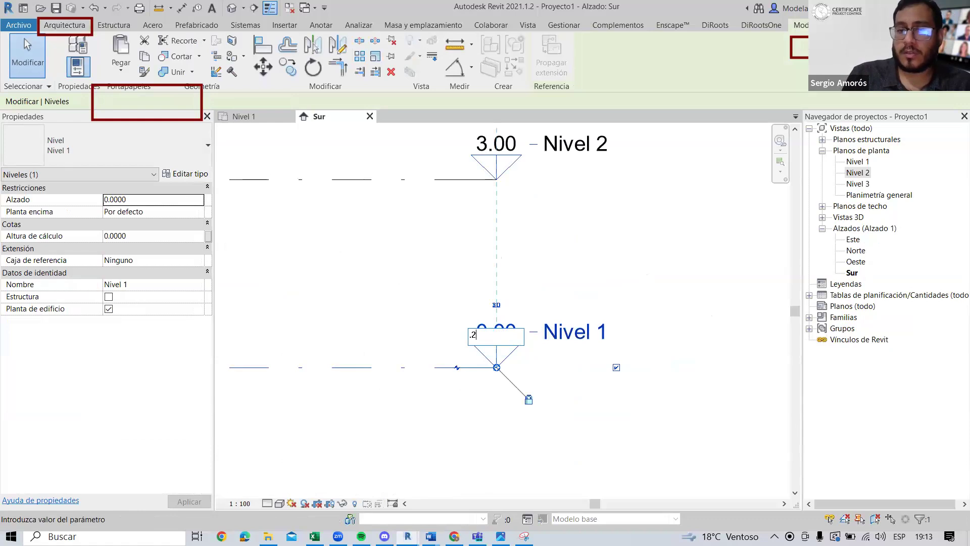
key(Return)
click(661, 284)
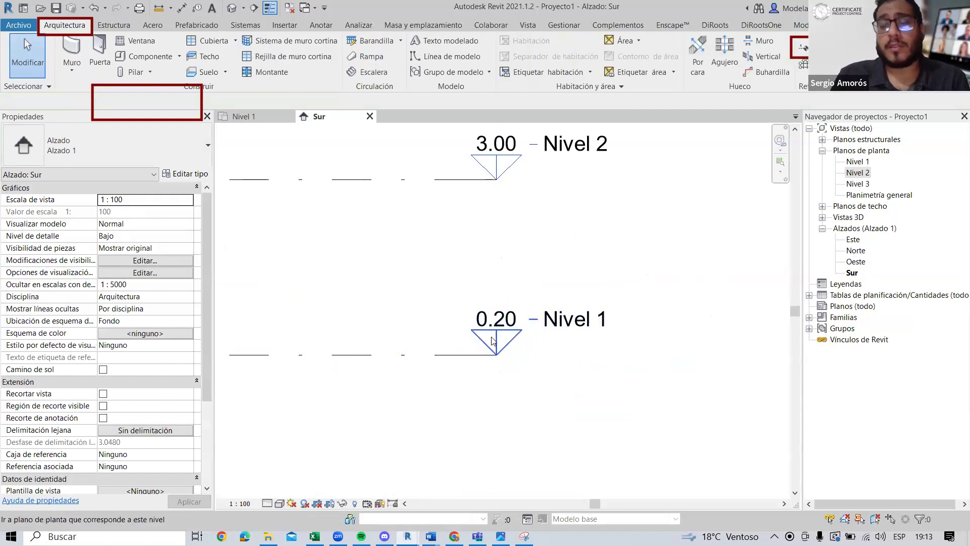
scroll(593, 303, down, 2)
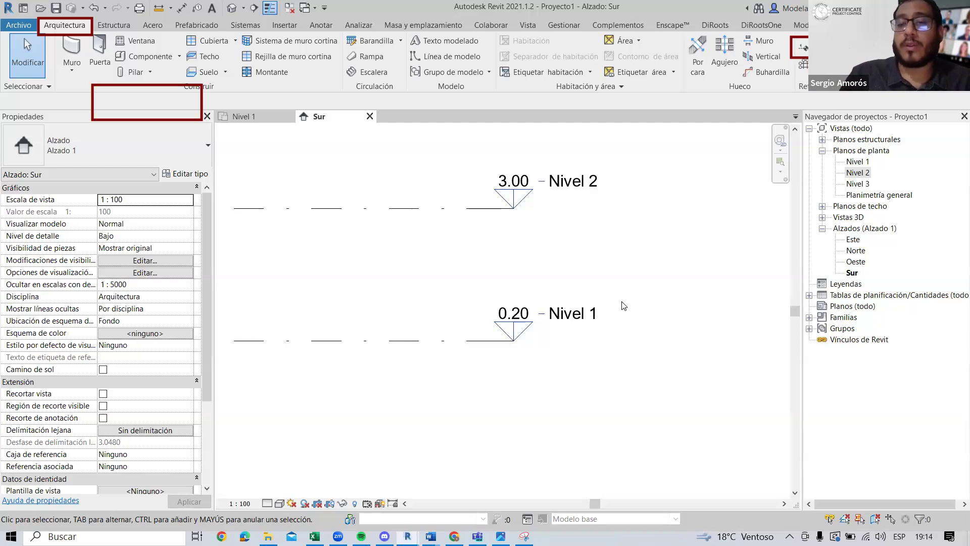
scroll(626, 309, down, 4)
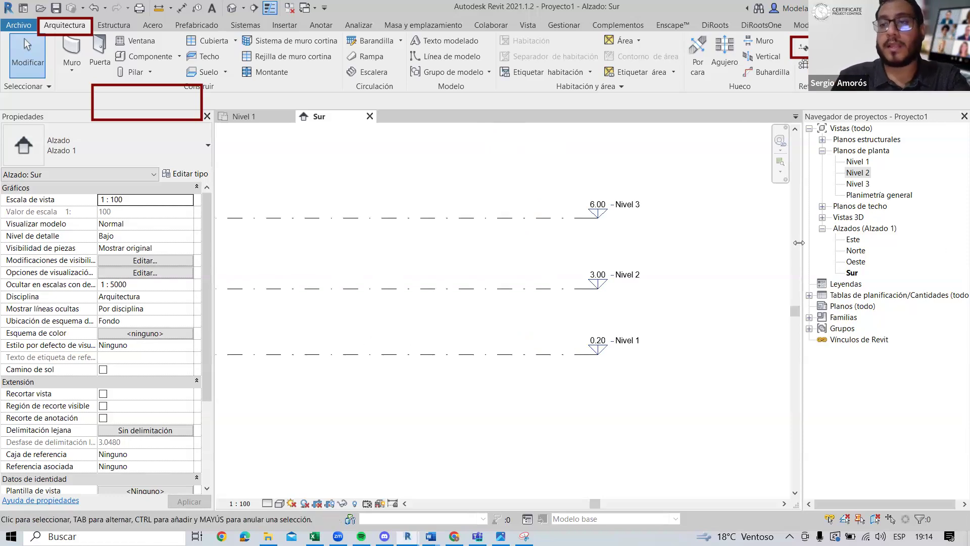
middle_drag(622, 256, 688, 275)
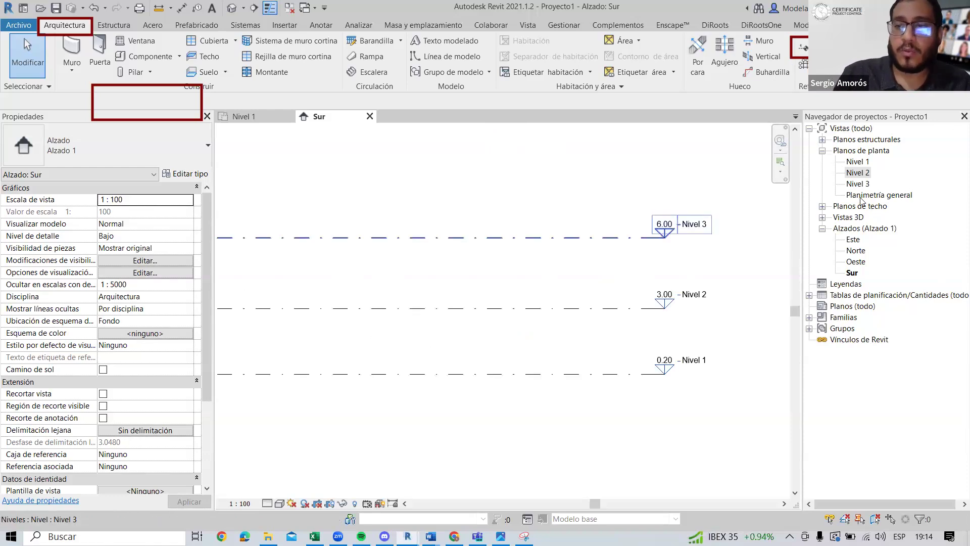
Step: Draw a new level at about -0.70 m below Nivel 1, aligned with the existing levels, without creating a plan view
scroll(455, 151, down, 2)
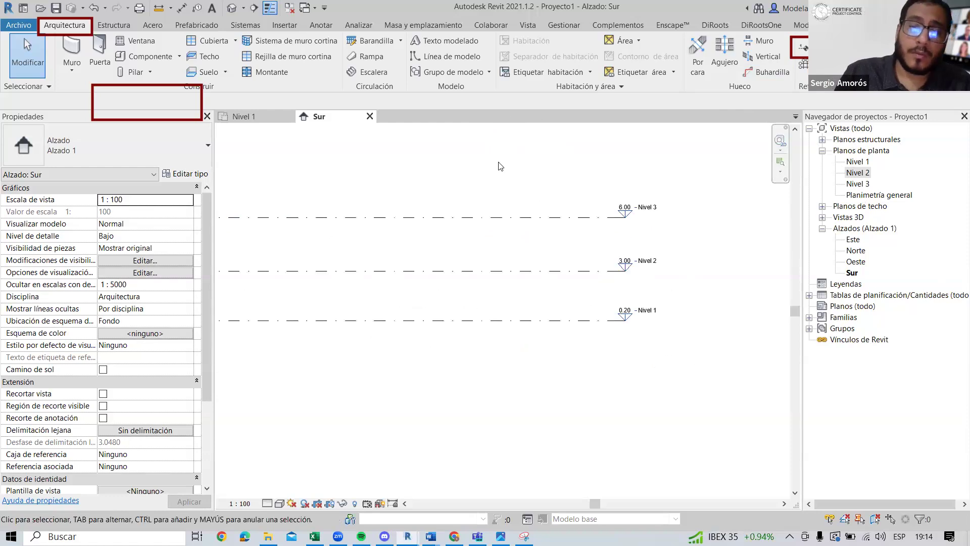
scroll(429, 146, down, 1)
middle_drag(506, 206, 577, 242)
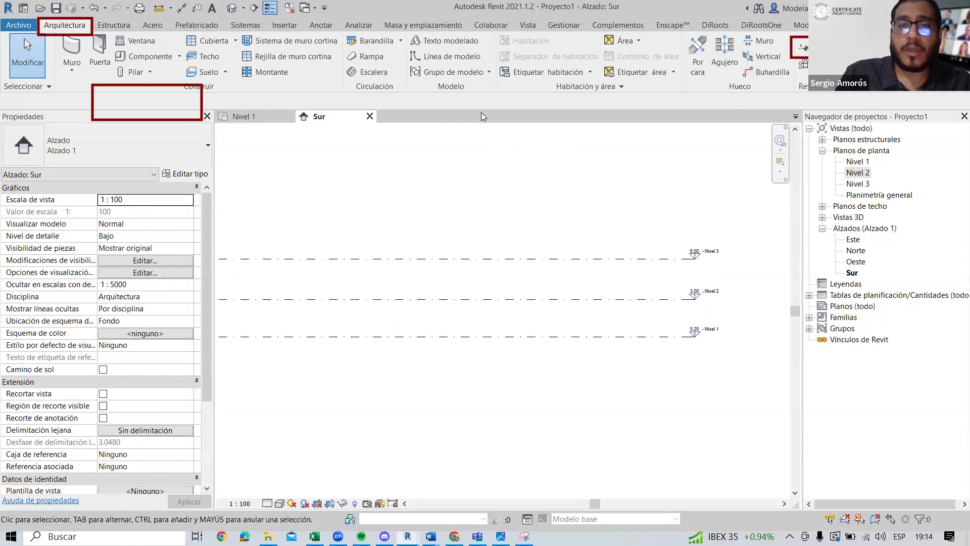
key(l)
key(l)
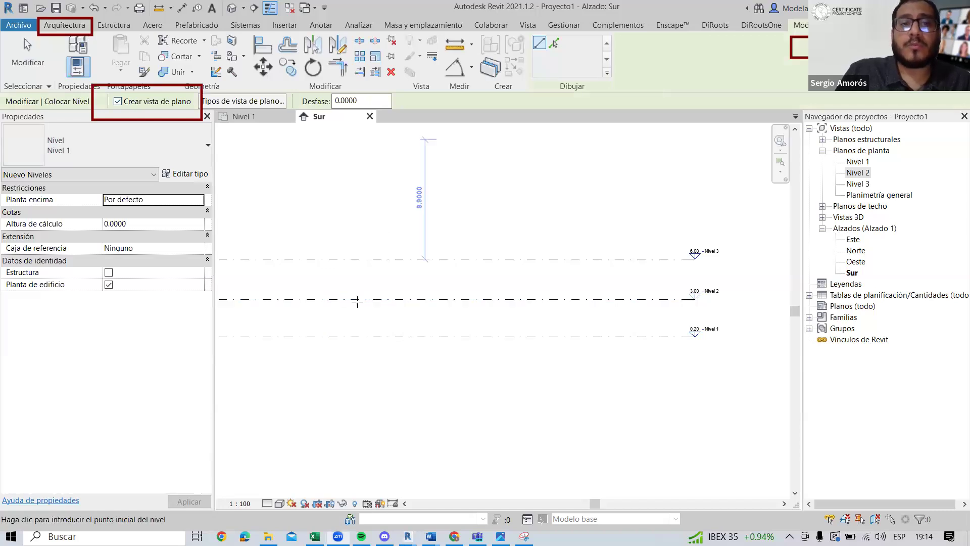
click(117, 101)
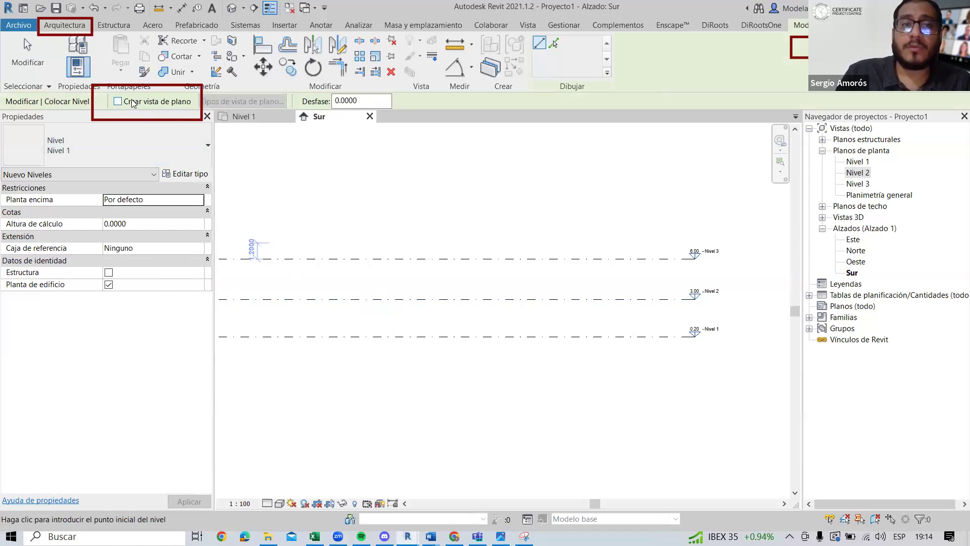
middle_drag(612, 340, 737, 336)
middle_drag(459, 336, 740, 369)
scroll(525, 379, up, 2)
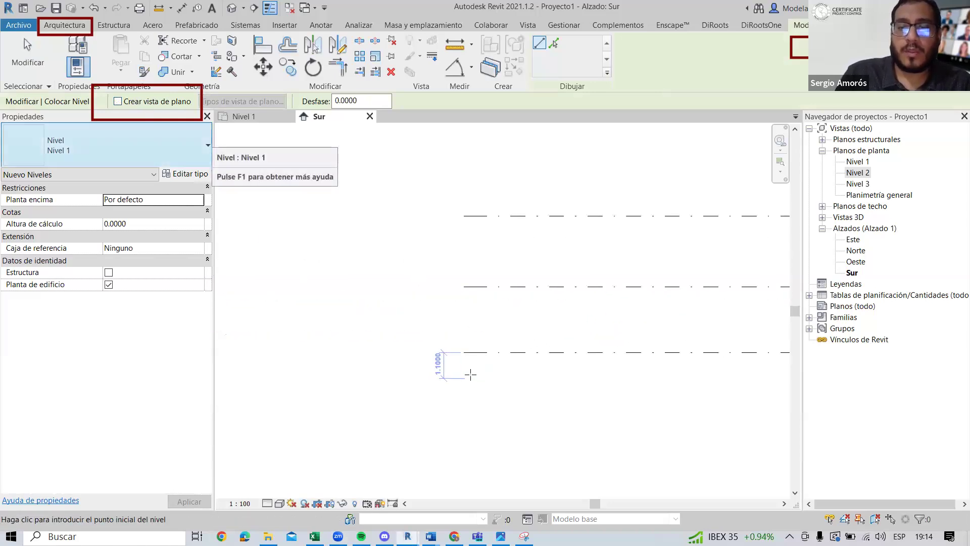
click(460, 373)
scroll(652, 377, down, 5)
middle_drag(652, 377, 266, 331)
middle_drag(536, 350, 499, 342)
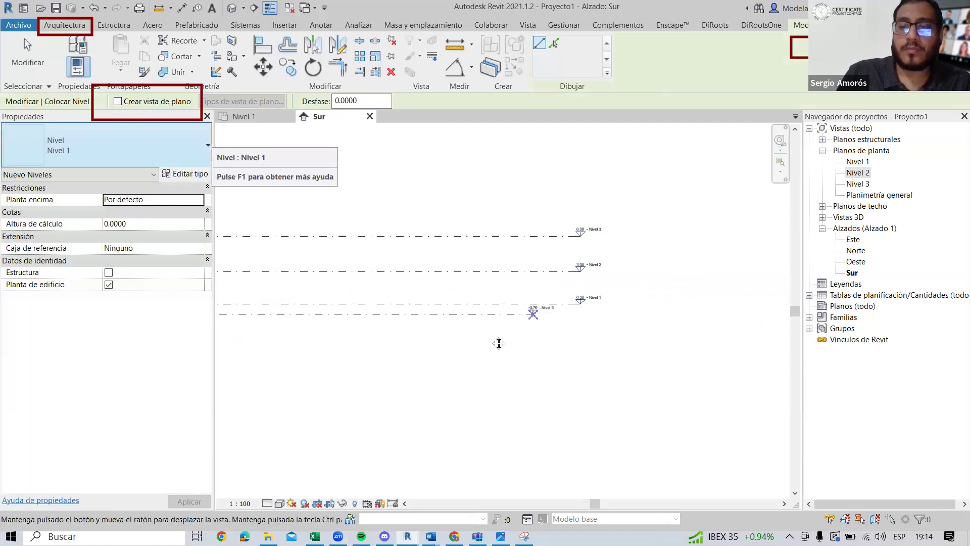
scroll(560, 325, up, 4)
click(558, 326)
scroll(589, 284, up, 2)
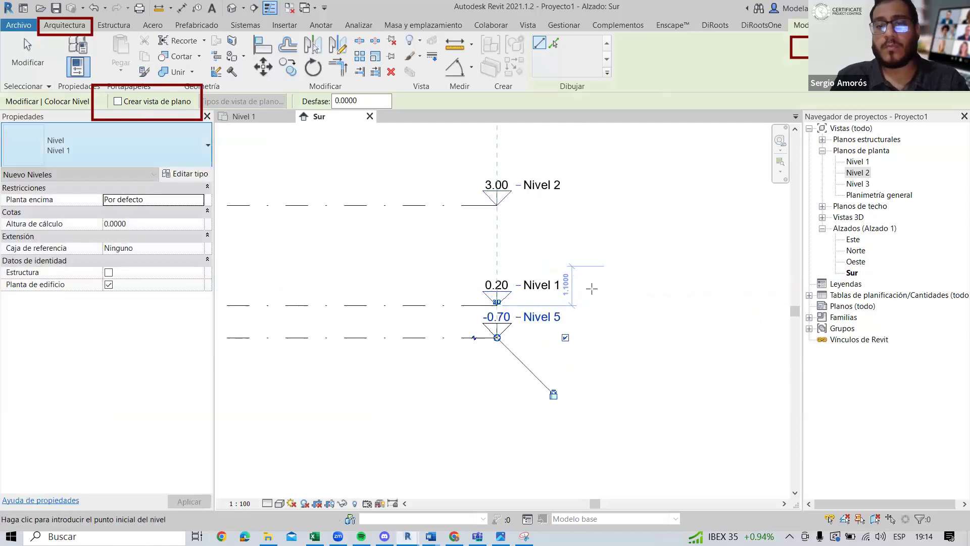
key(Escape)
middle_drag(560, 337, 517, 375)
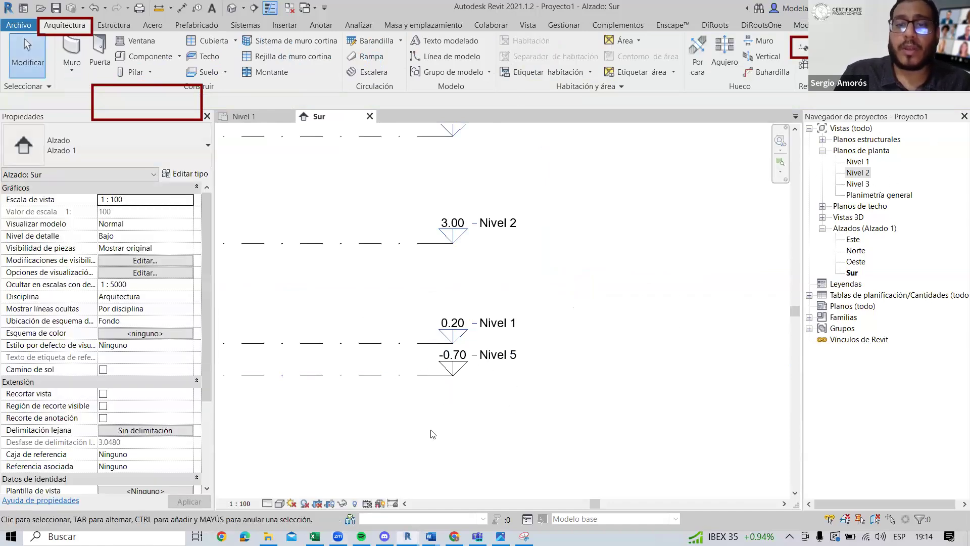
scroll(474, 380, up, 2)
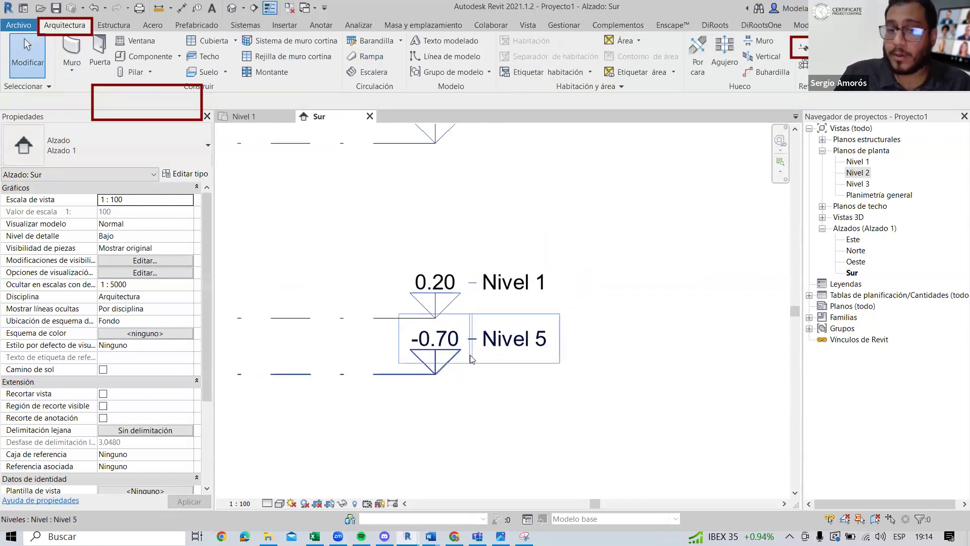
scroll(438, 331, up, 2)
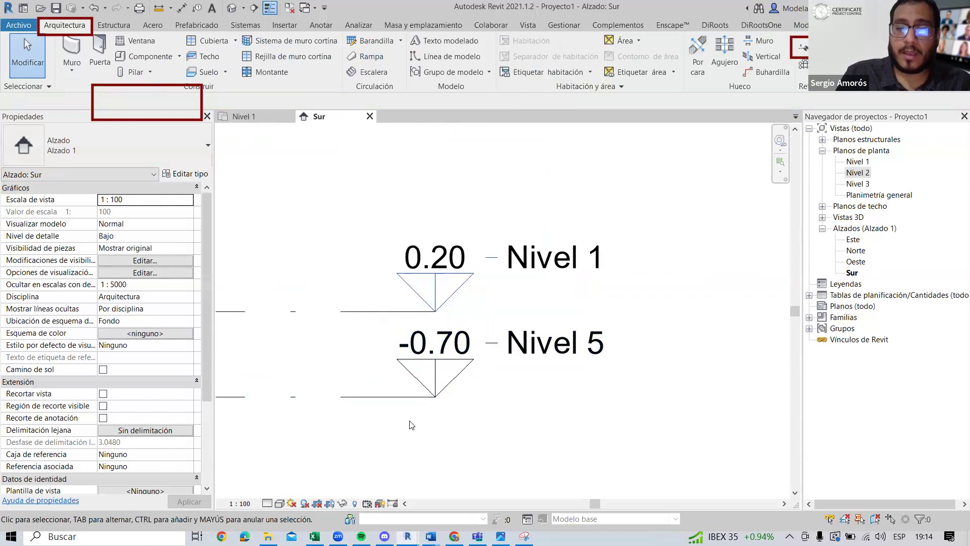
middle_drag(447, 456, 460, 387)
scroll(481, 441, down, 2)
scroll(572, 325, down, 1)
middle_drag(505, 344, 546, 373)
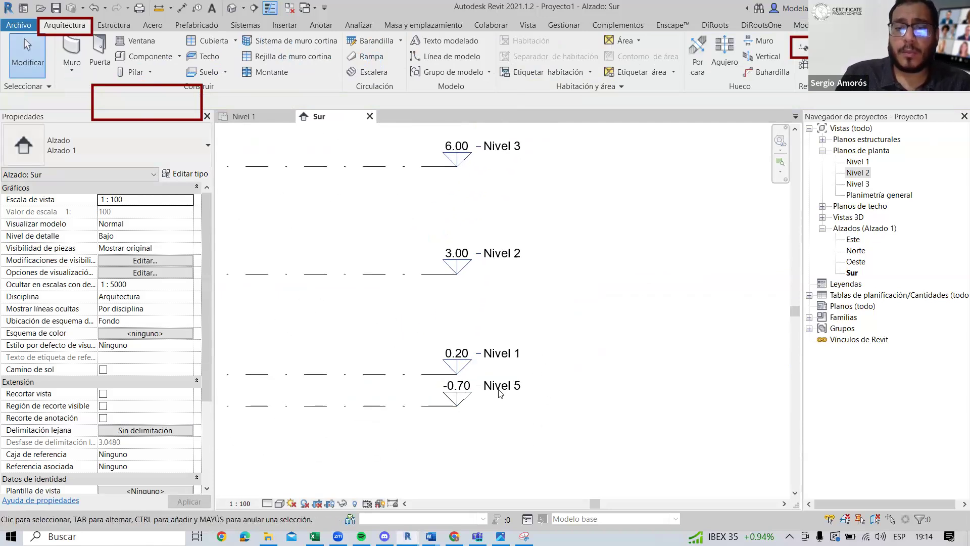
Step: Rename the lowest level as "Nivel de terreno natural"
scroll(499, 393, up, 2)
click(503, 387)
click(516, 388)
text(n)
text(Nivel d)
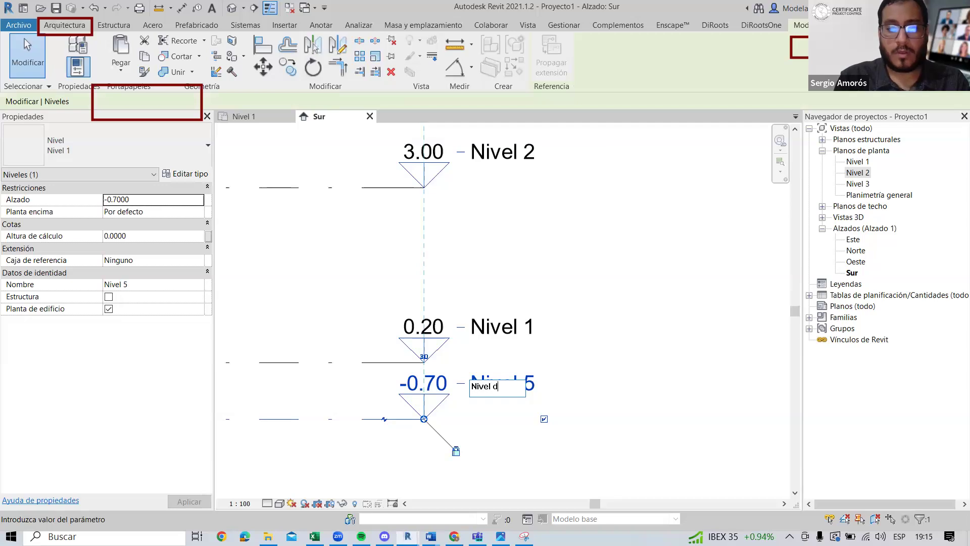
text(e terreno natural)
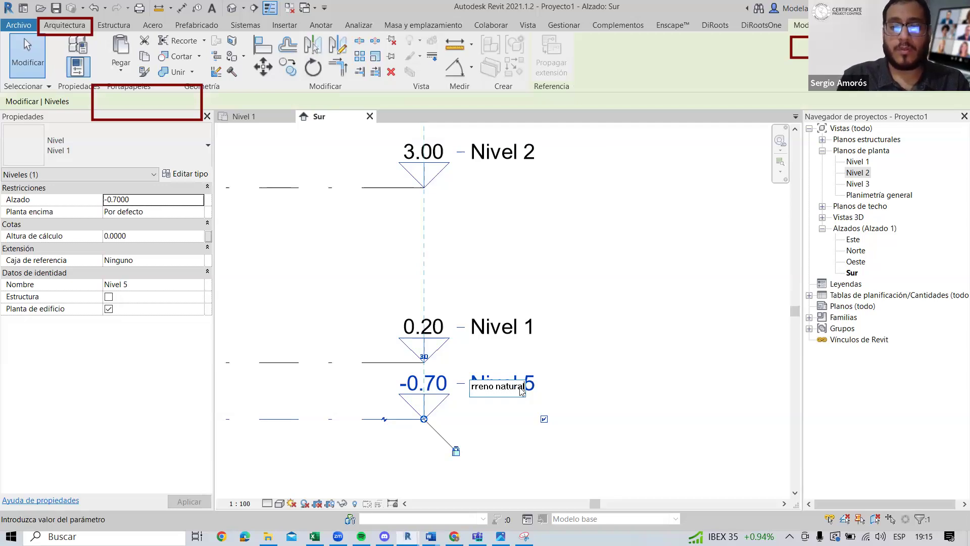
key(Return)
Step: Shorten the lowest level's name to "NTN"
scroll(664, 248, down, 2)
click(666, 346)
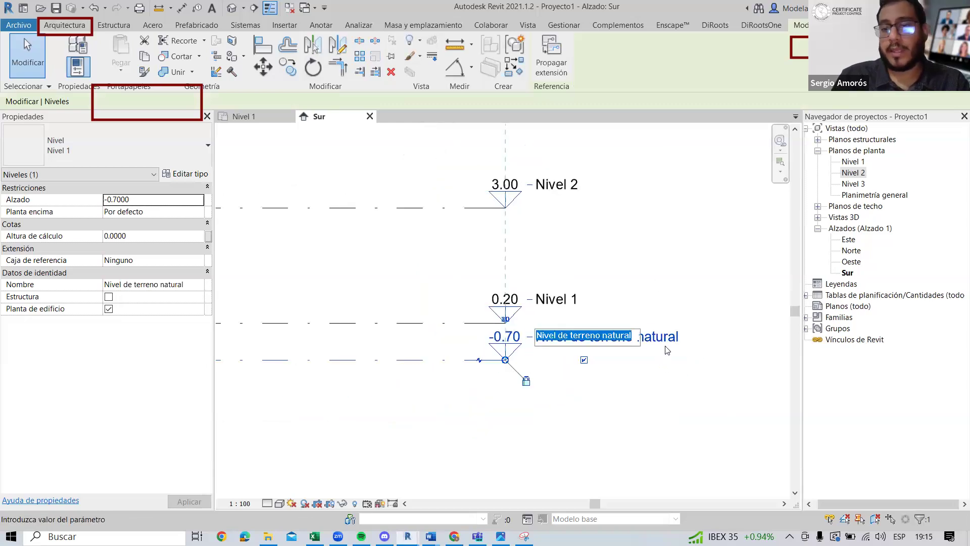
text(NTN)
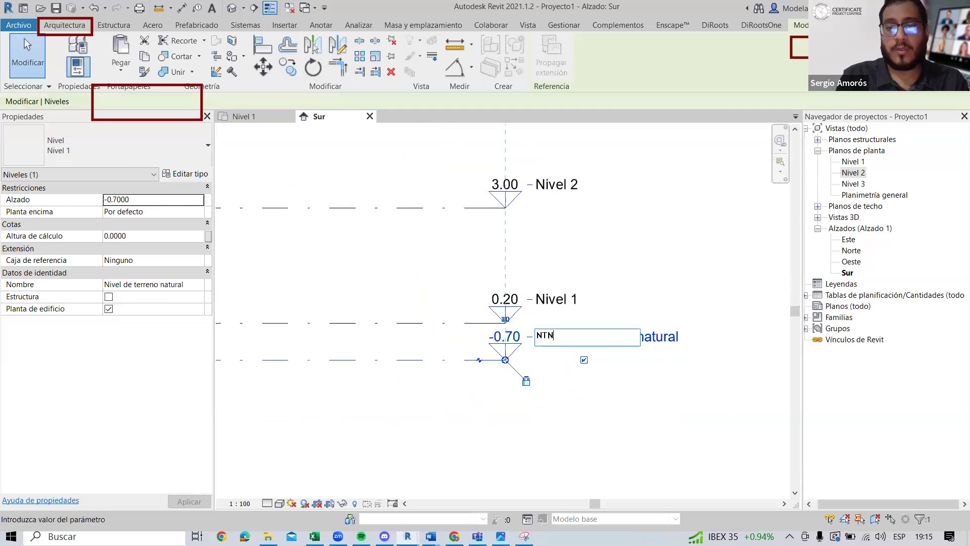
key(Return)
click(670, 348)
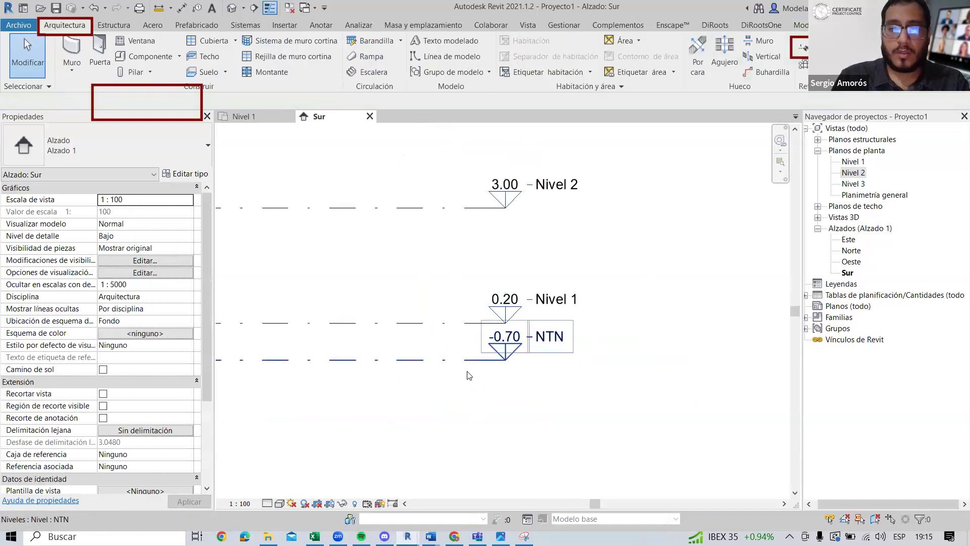
Step: Set the elevation of the NTN level to 0 m
scroll(449, 380, up, 1)
click(454, 355)
click(541, 317)
text(0)
key(Return)
Step: Add an elbow to the NTN level line and offset its head below the Nivel 1 head so the labels do not overlap
click(460, 331)
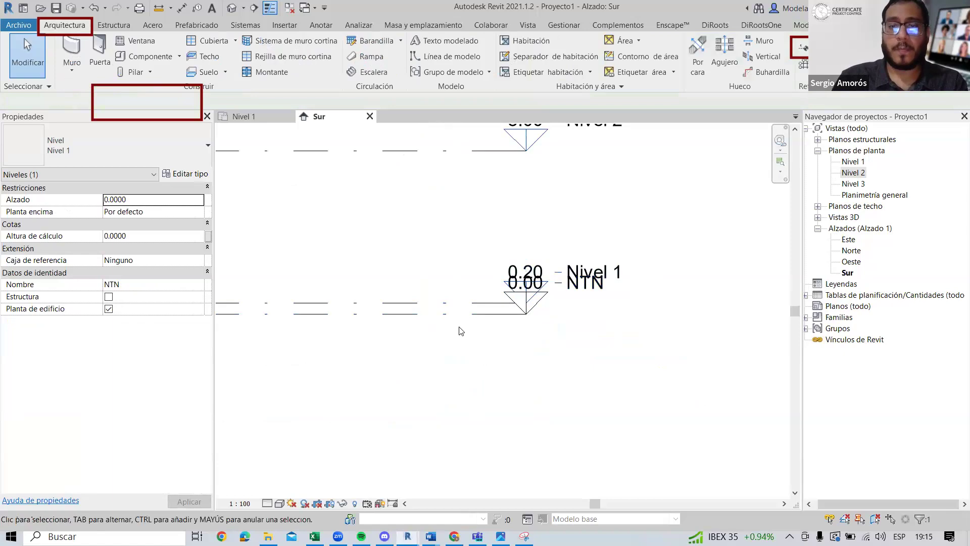
scroll(510, 317, up, 1)
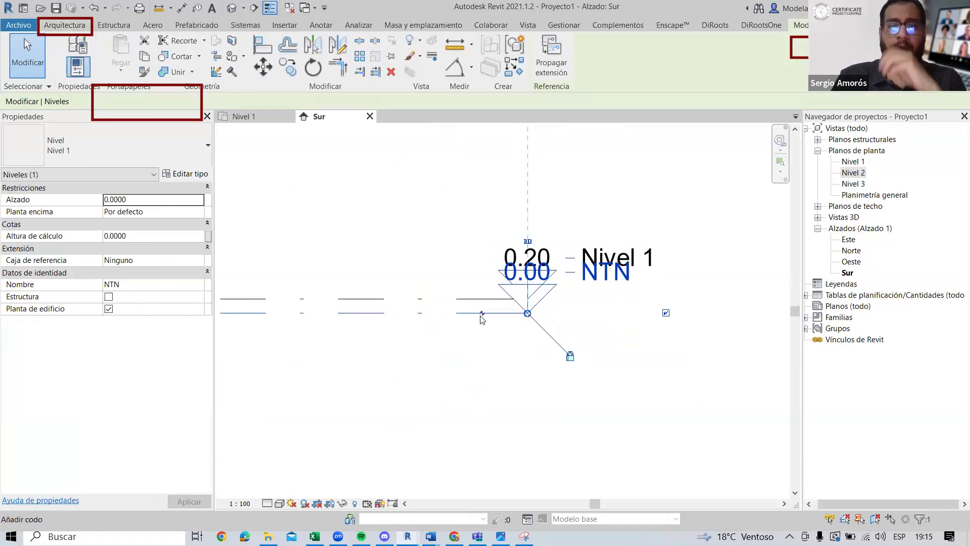
scroll(407, 410, down, 1)
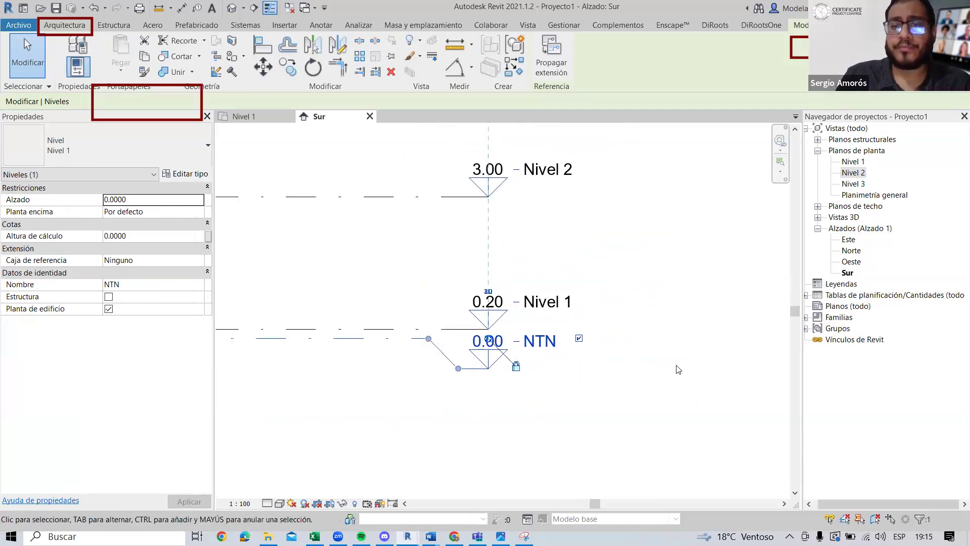
click(679, 369)
scroll(678, 369, down, 1)
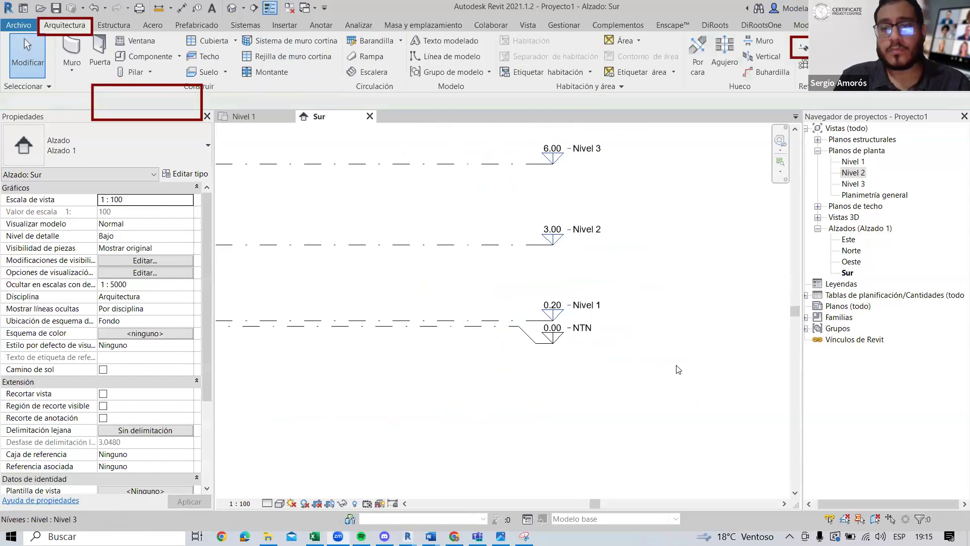
scroll(641, 286, down, 1)
scroll(479, 454, down, 2)
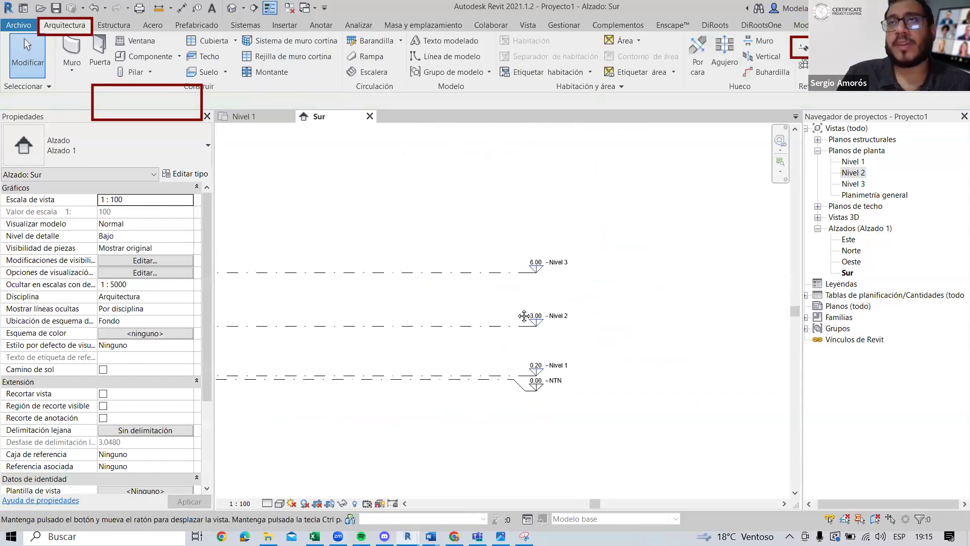
scroll(518, 361, up, 3)
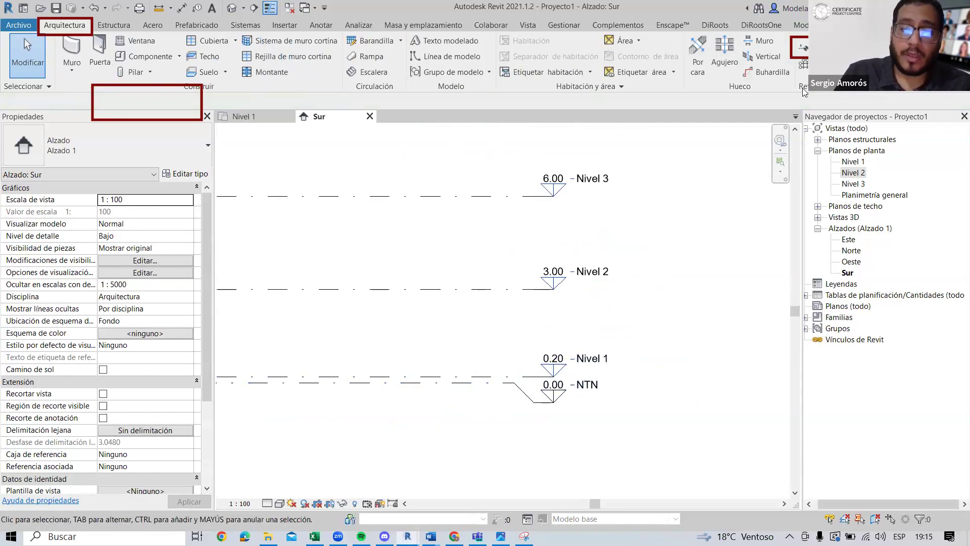
middle_drag(536, 319, 536, 289)
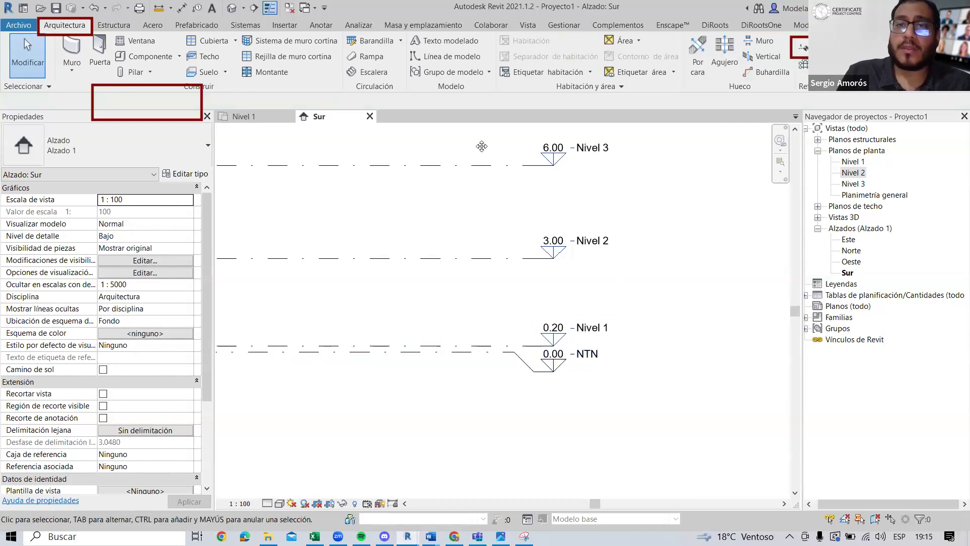
drag(504, 11, 544, 43)
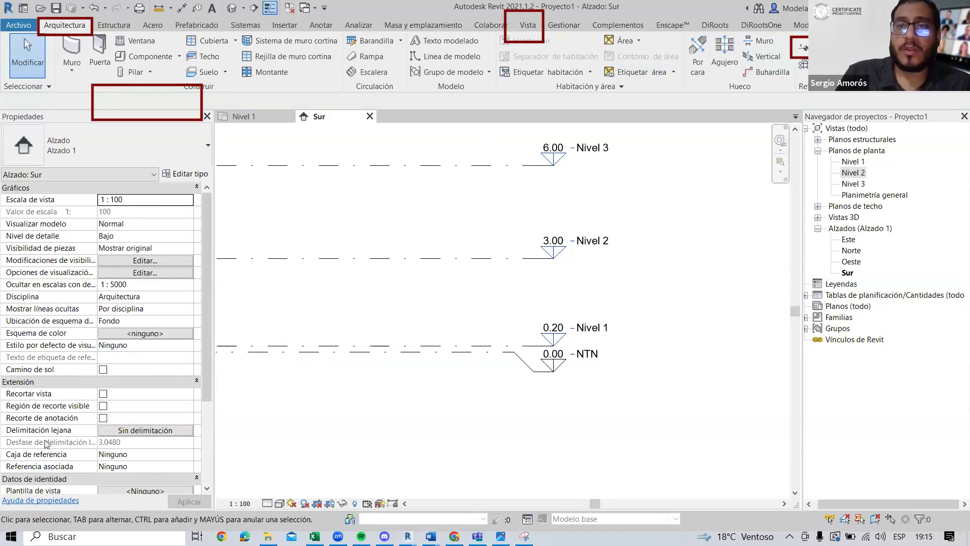
Step: Create a floor plan view for the NTN level without duplicating existing views, and undo its creation
click(526, 27)
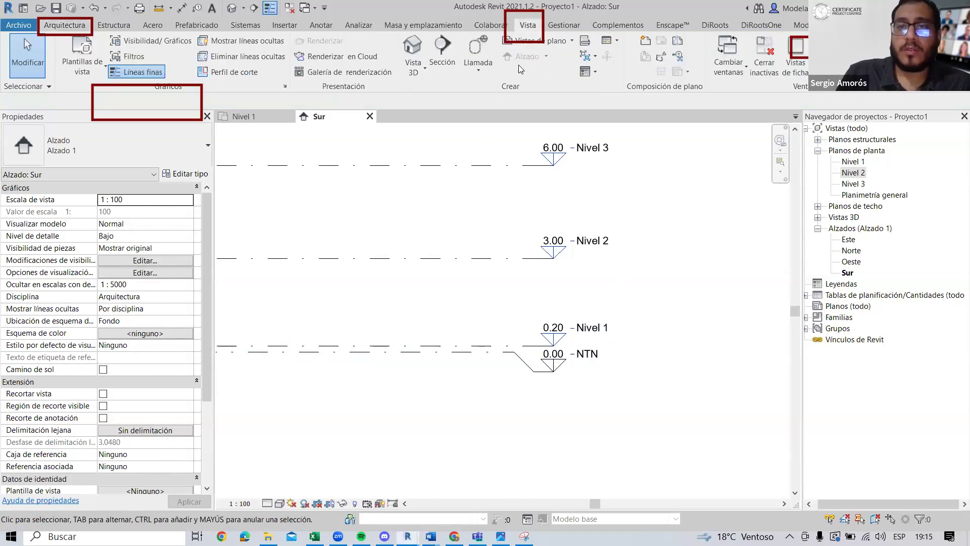
click(568, 42)
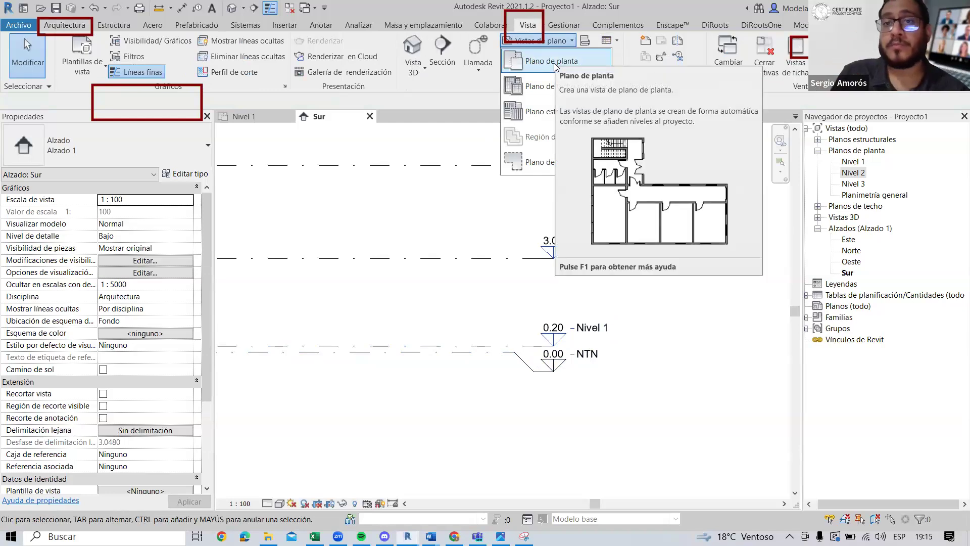
click(551, 61)
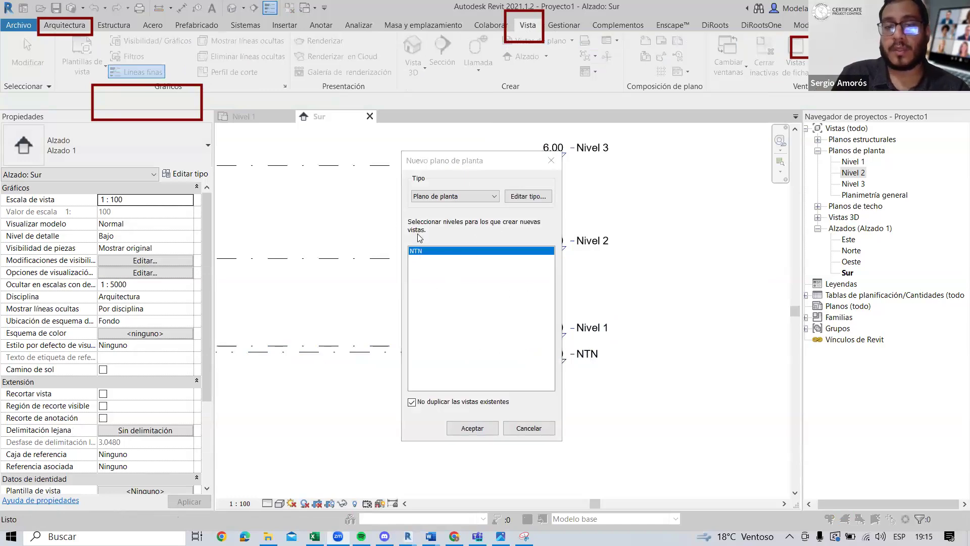
click(472, 428)
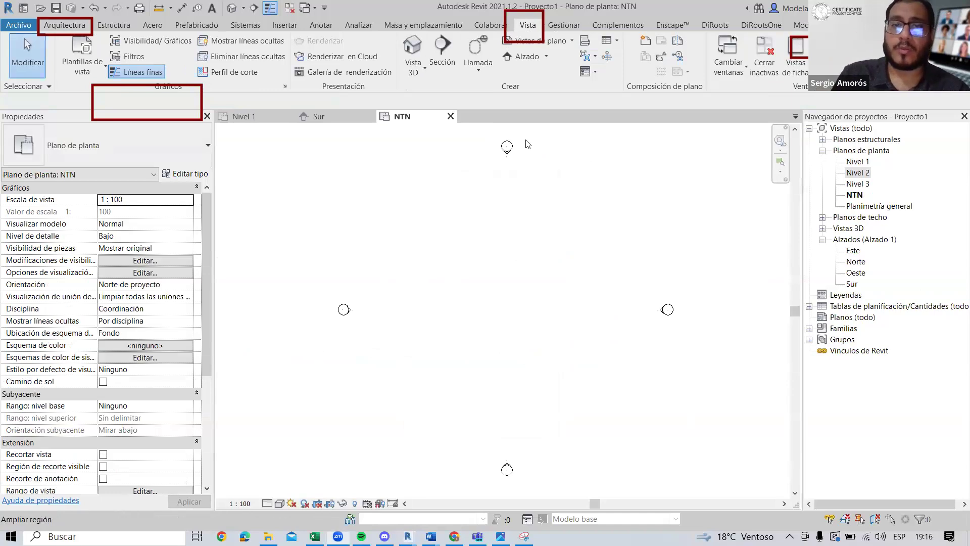
key(ctrl+z)
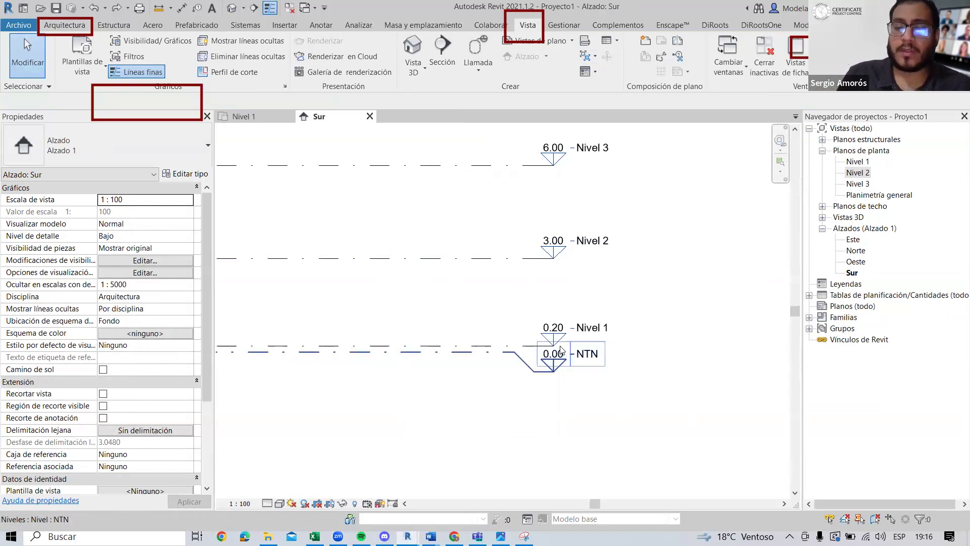
Step: Examine the level heads and elevations of Nivel 3, Nivel 2, Nivel 1 and NTN in the Sur elevation
scroll(622, 346, down, 3)
middle_drag(622, 346, 512, 340)
scroll(567, 328, up, 4)
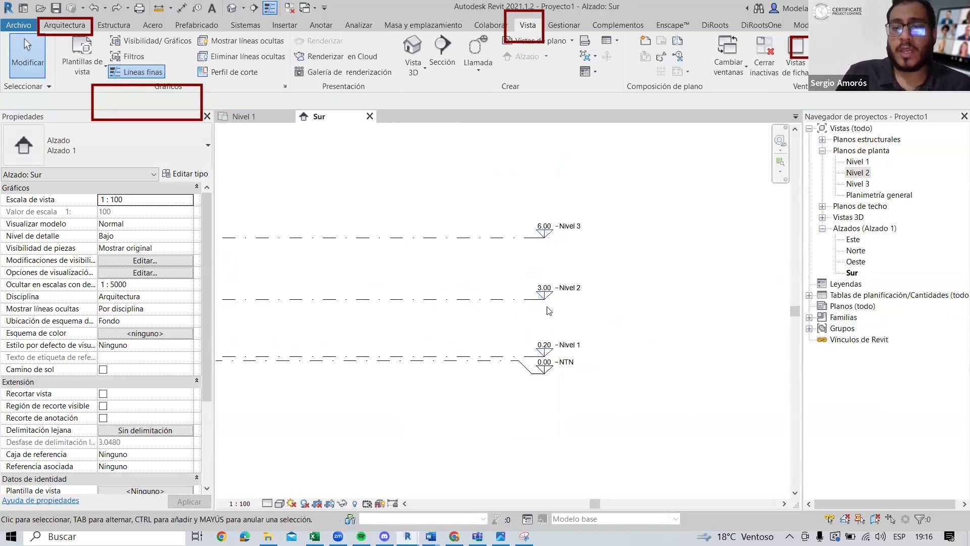
middle_drag(584, 322, 642, 347)
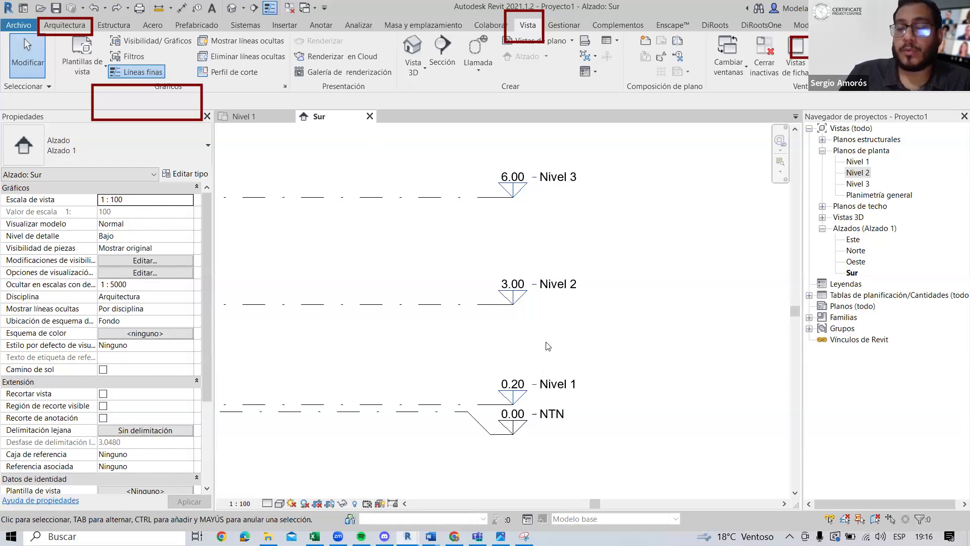
middle_drag(495, 327, 585, 241)
scroll(587, 241, down, 2)
scroll(573, 248, up, 4)
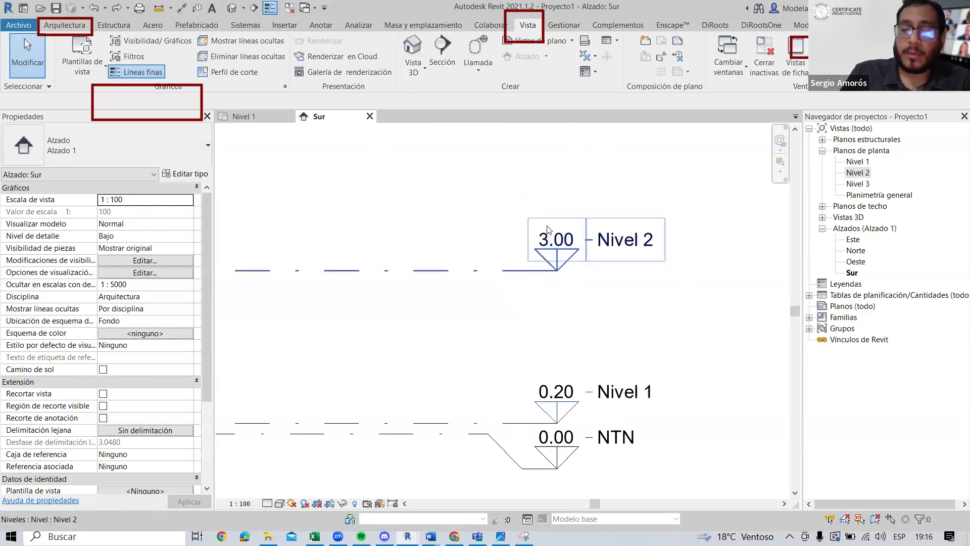
scroll(511, 319, down, 2)
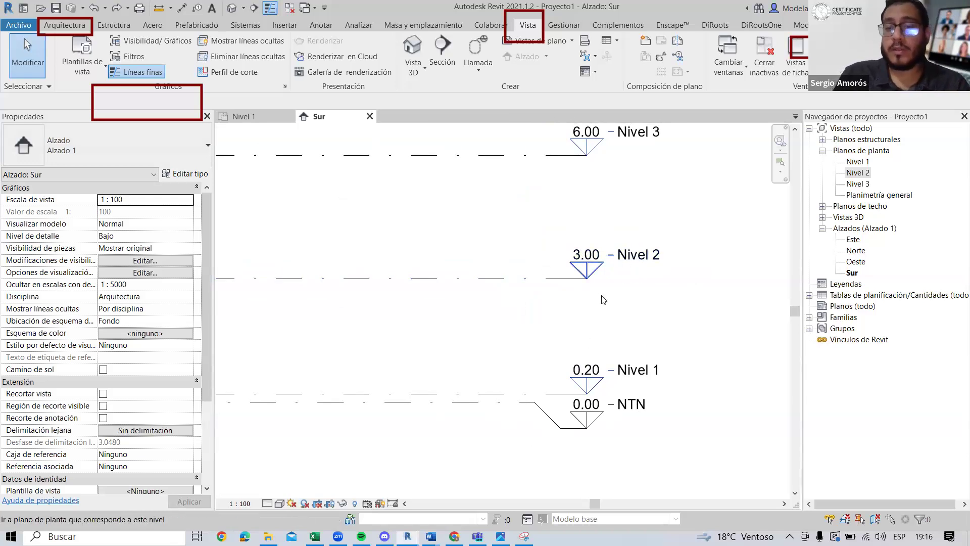
scroll(606, 274, down, 2)
middle_drag(606, 274, 672, 274)
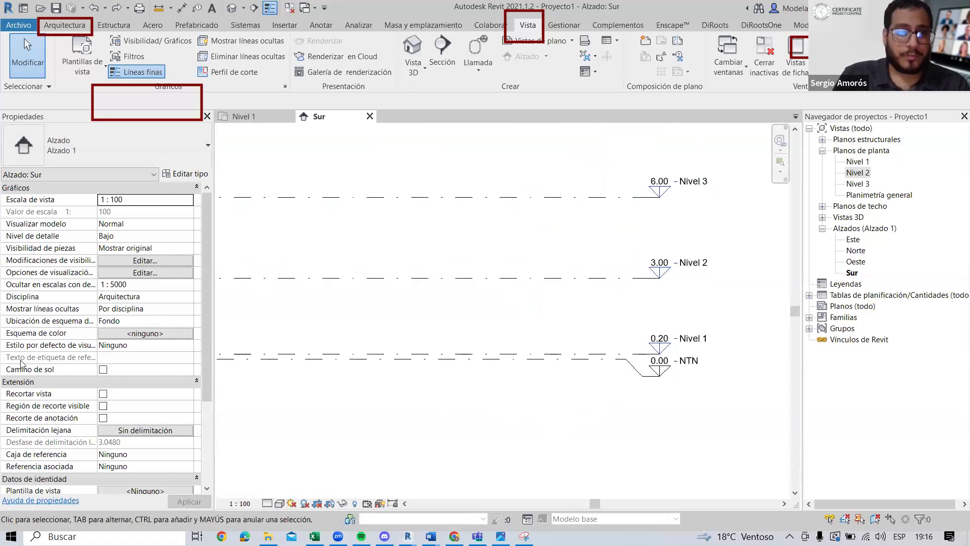
scroll(564, 248, down, 3)
middle_drag(565, 281, 660, 307)
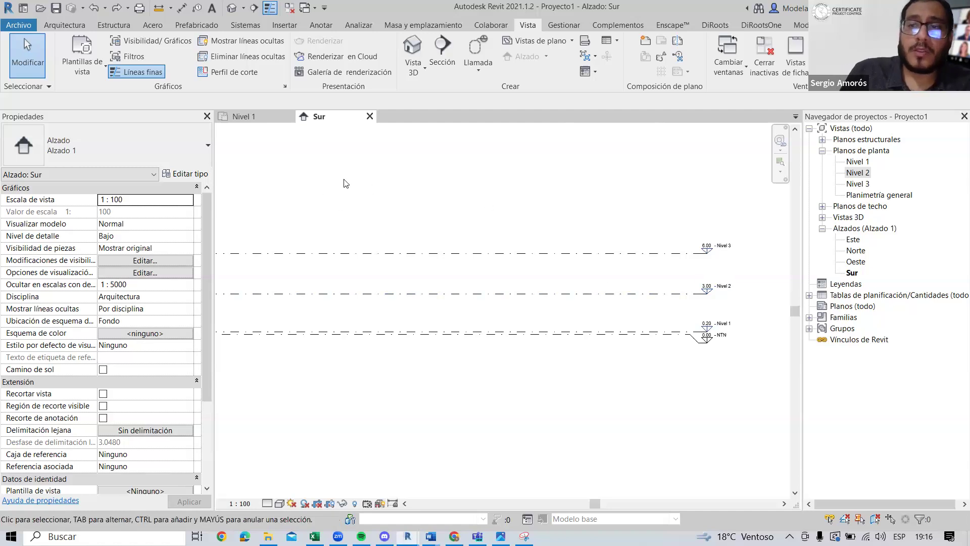
Step: Switch to the Nivel 1 floor plan view and bring up the architectural building tools
click(256, 115)
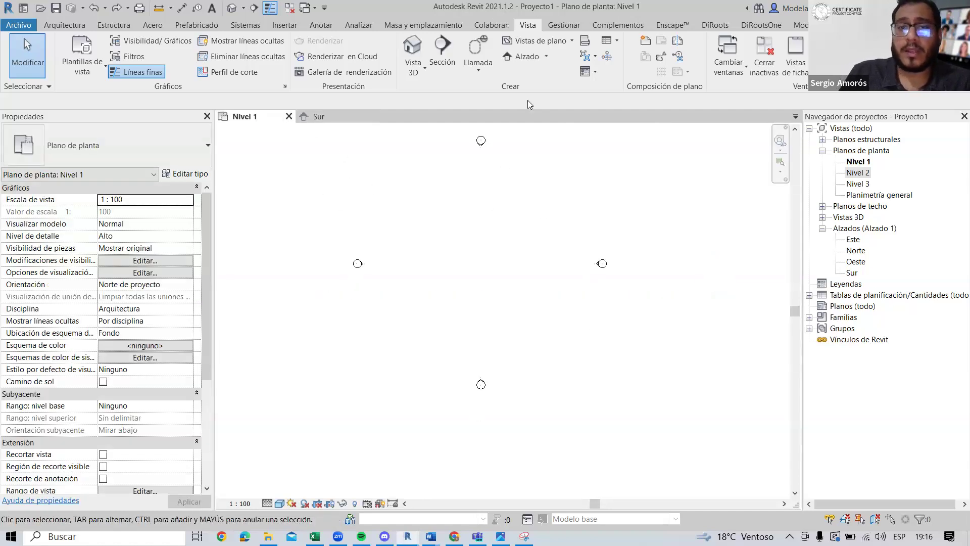
click(75, 27)
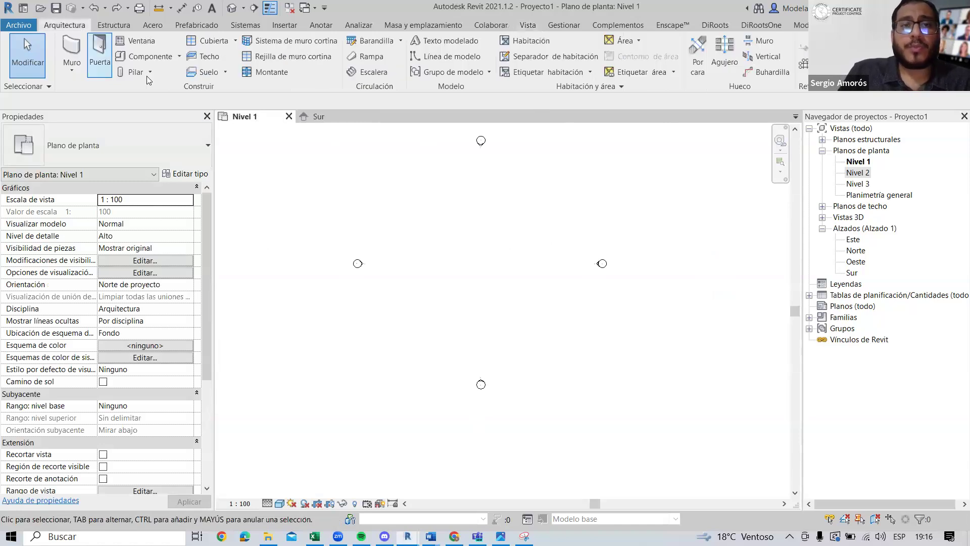
middle_drag(427, 234, 418, 244)
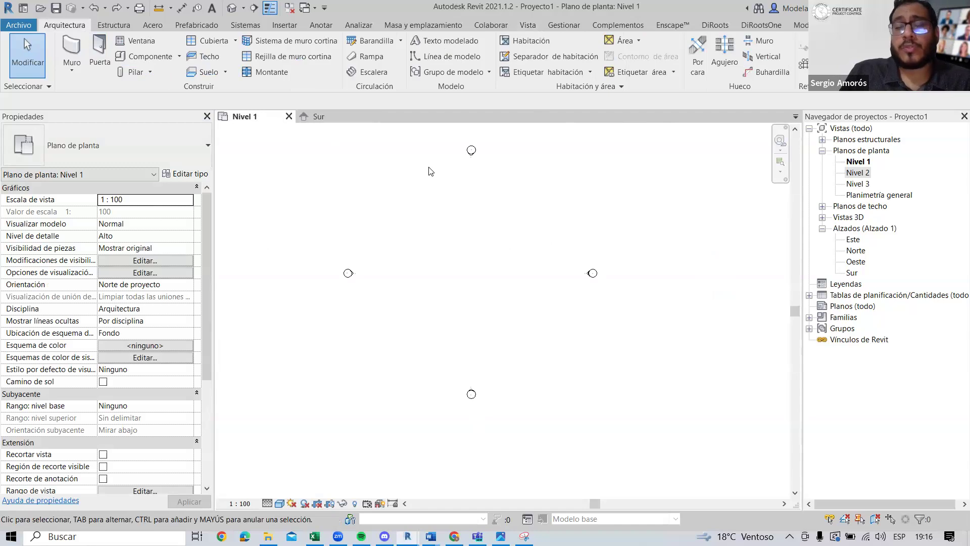
middle_drag(444, 181, 475, 188)
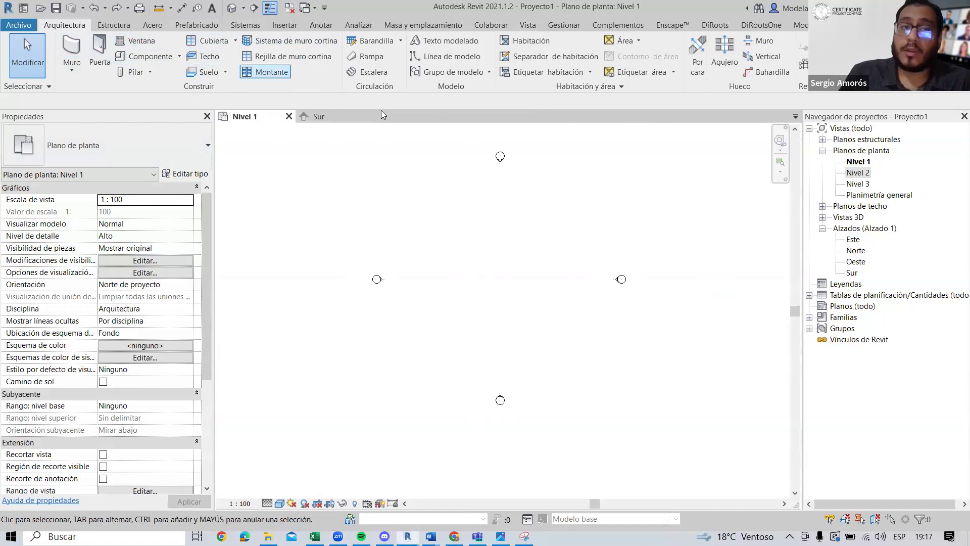
middle_drag(536, 259, 515, 296)
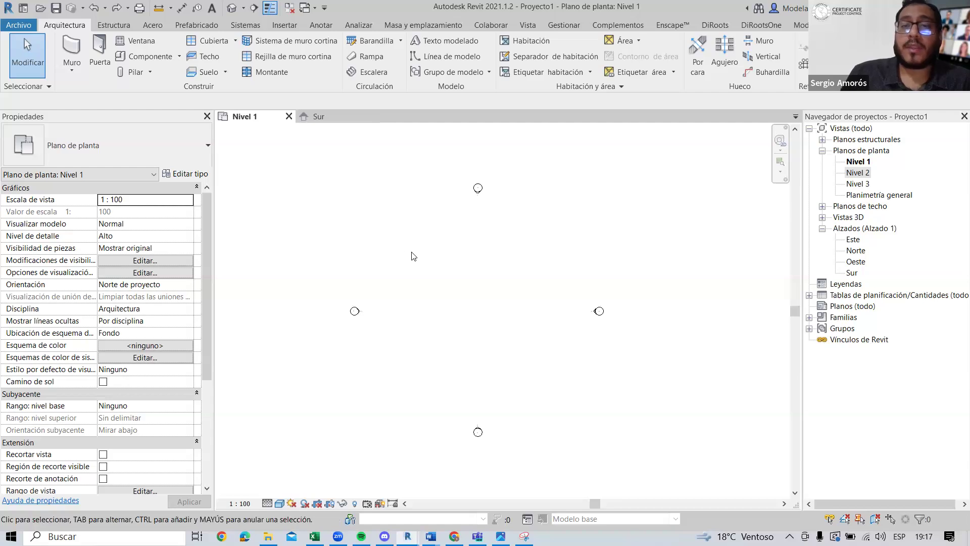
Step: Draw a straight horizontal wall 22 m long between the elevation markers, from Nivel 1 up to Nivel 2
click(77, 43)
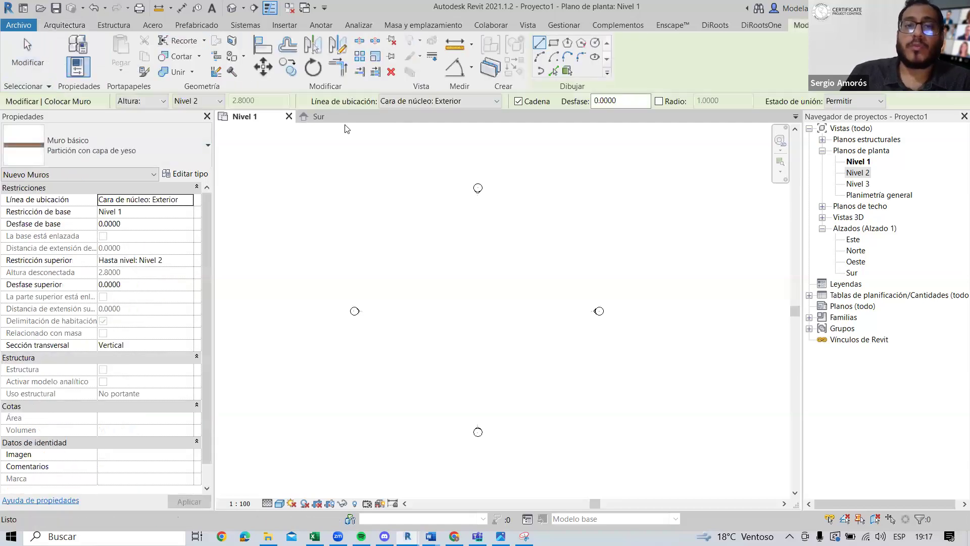
click(376, 265)
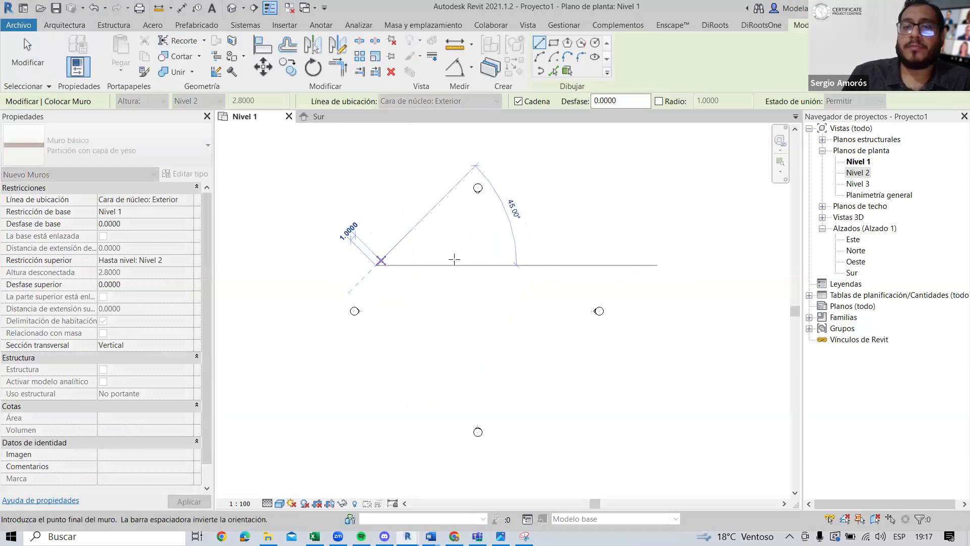
click(524, 263)
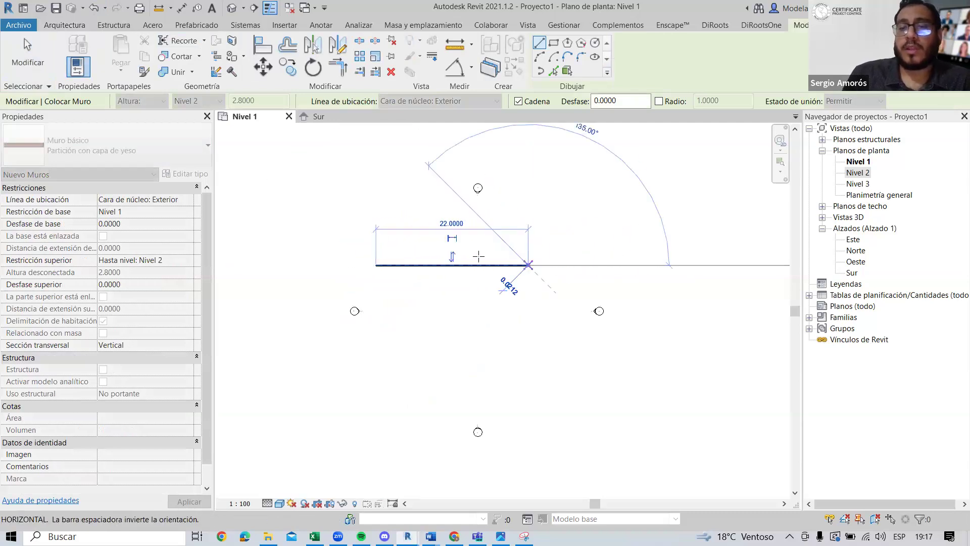
key(F1)
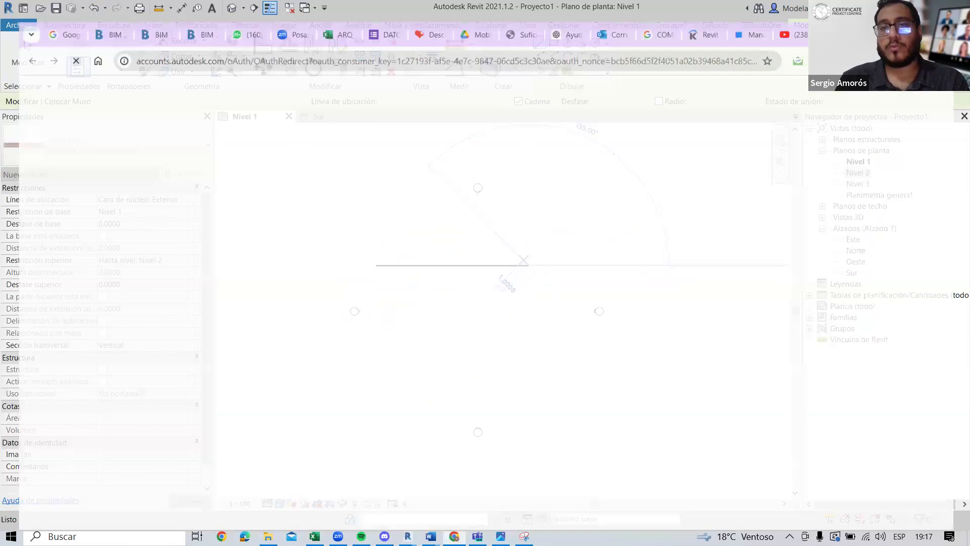
key(alt+Tab)
key(Escape)
scroll(461, 286, up, 2)
middle_drag(461, 286, 478, 340)
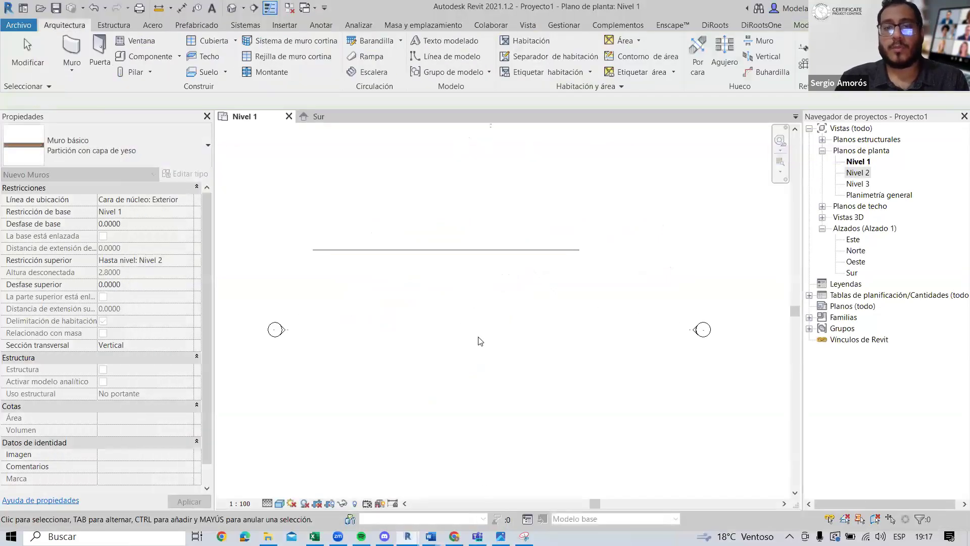
Step: Delete the horizontal wall from the Nivel 1 plan
scroll(455, 306, up, 5)
scroll(454, 228, down, 5)
drag(593, 309, 283, 254)
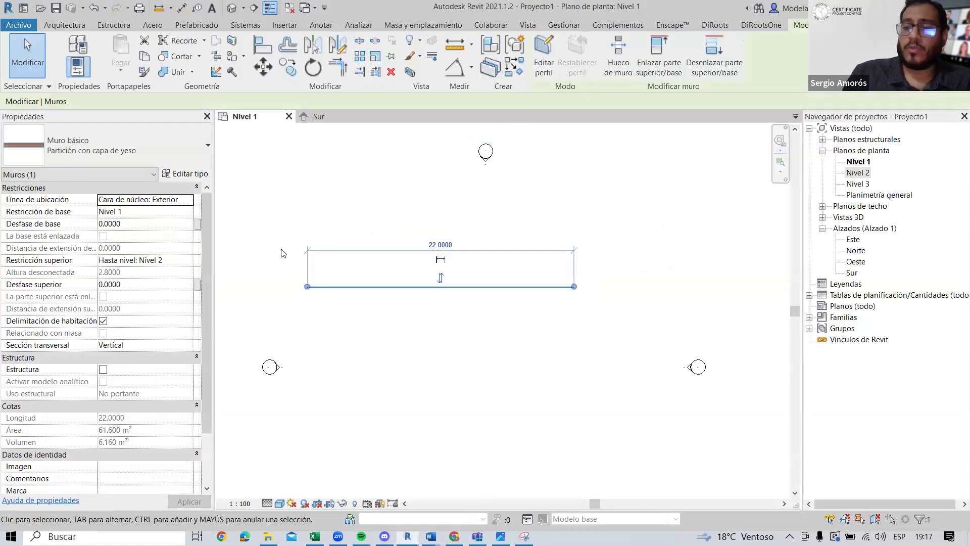
key(Escape)
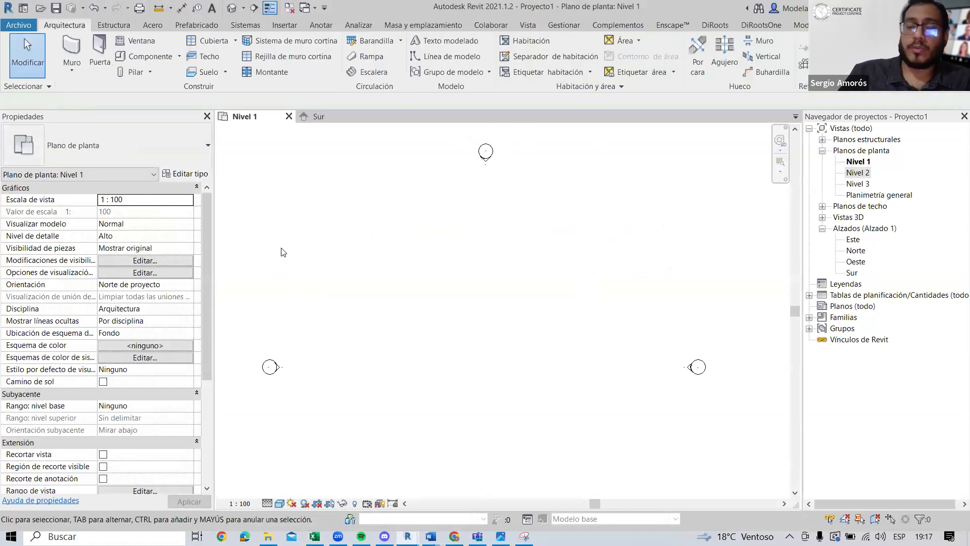
scroll(434, 260, down, 2)
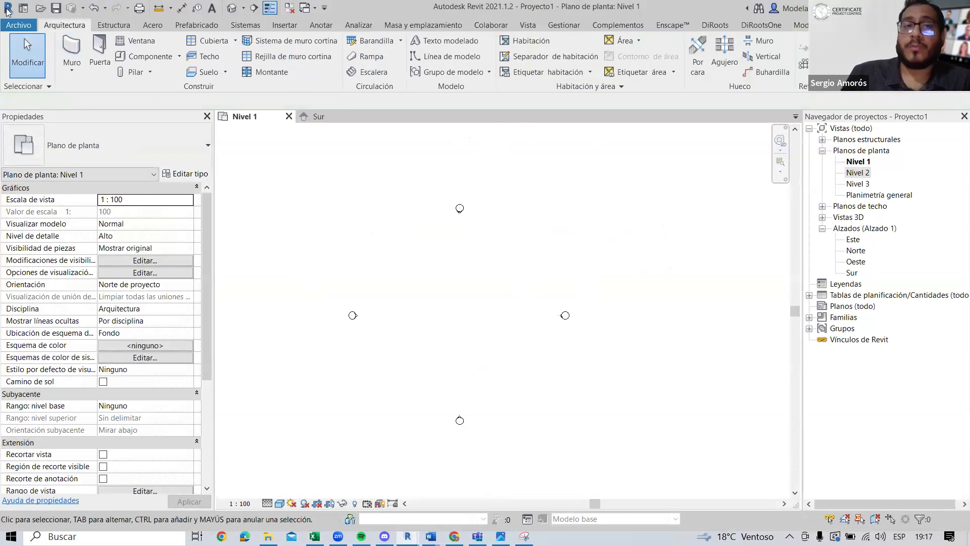
Step: Start an architectural floor sketch on Nivel 1 using the Por defecto - 30 cm floor type
middle_drag(347, 304, 311, 307)
mouse_move(407, 274)
middle_down()
mouse_move(441, 258)
mouse_move(429, 259)
middle_up()
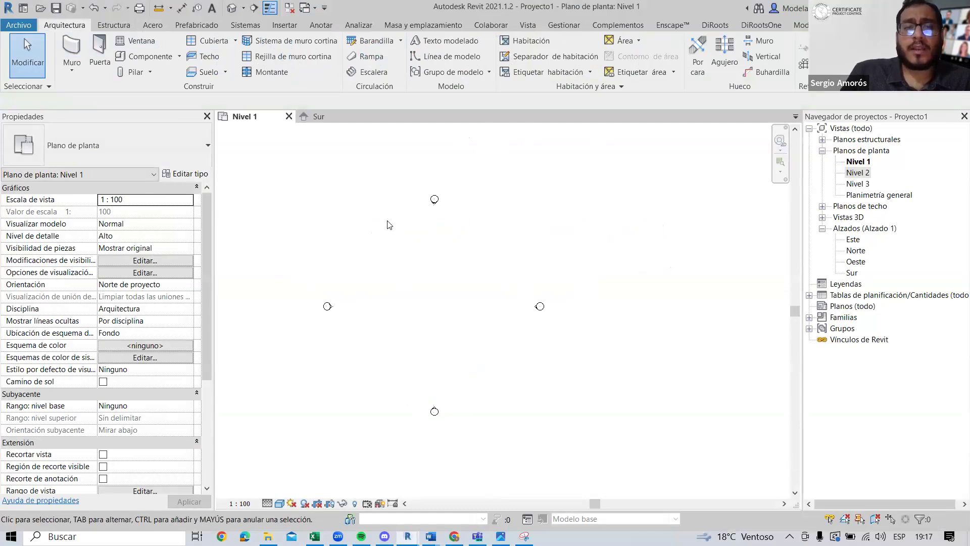
click(205, 73)
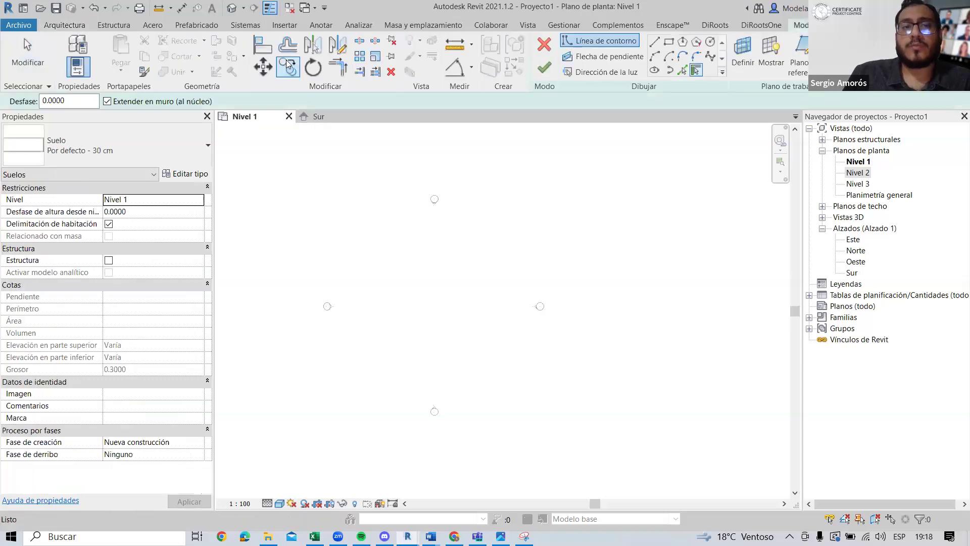
middle_drag(360, 253, 385, 255)
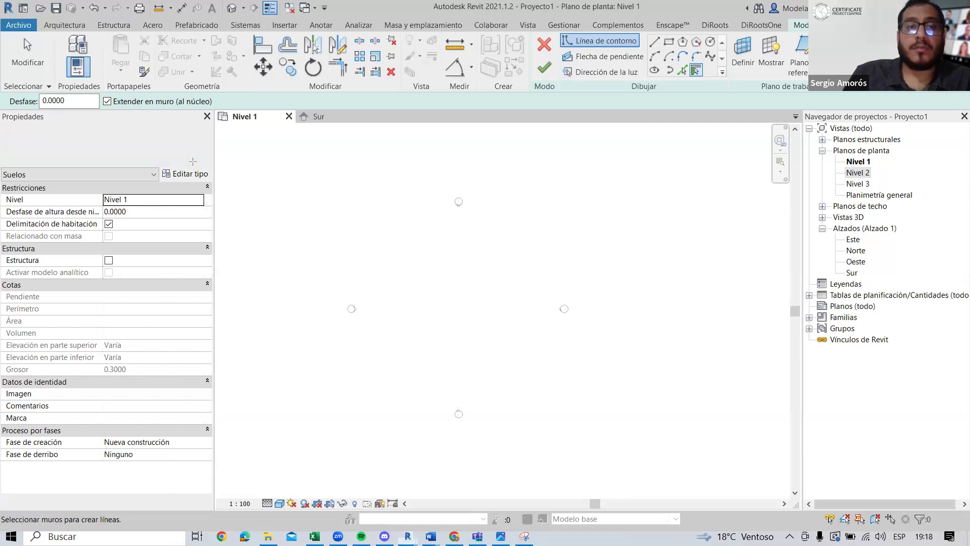
click(81, 149)
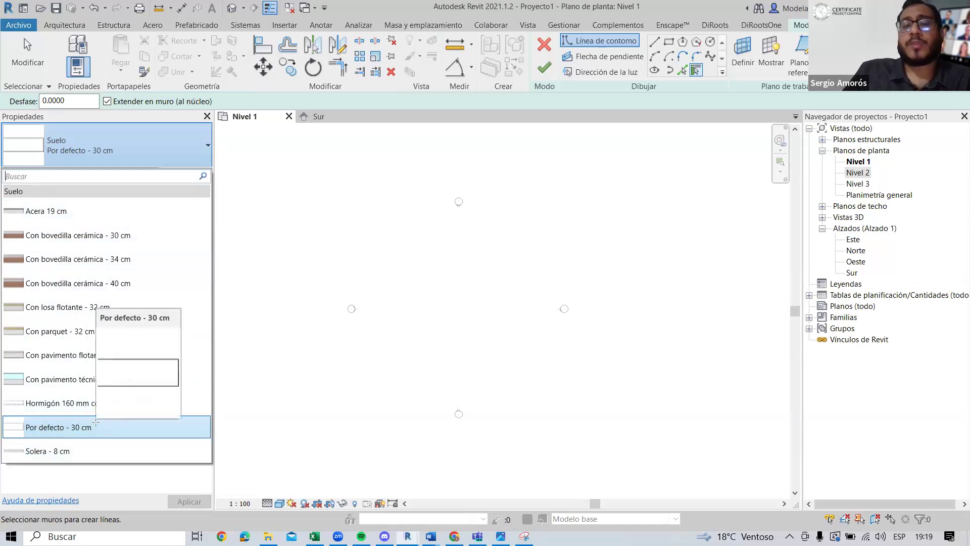
click(60, 427)
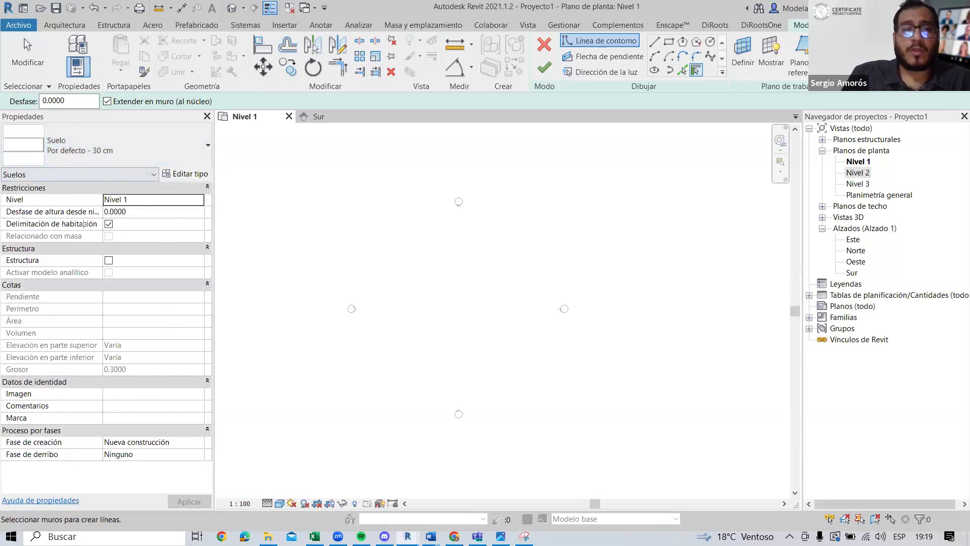
Step: Open the type properties of the Por defecto - 30 cm floor and review its construction, graphics and identity parameters
click(185, 174)
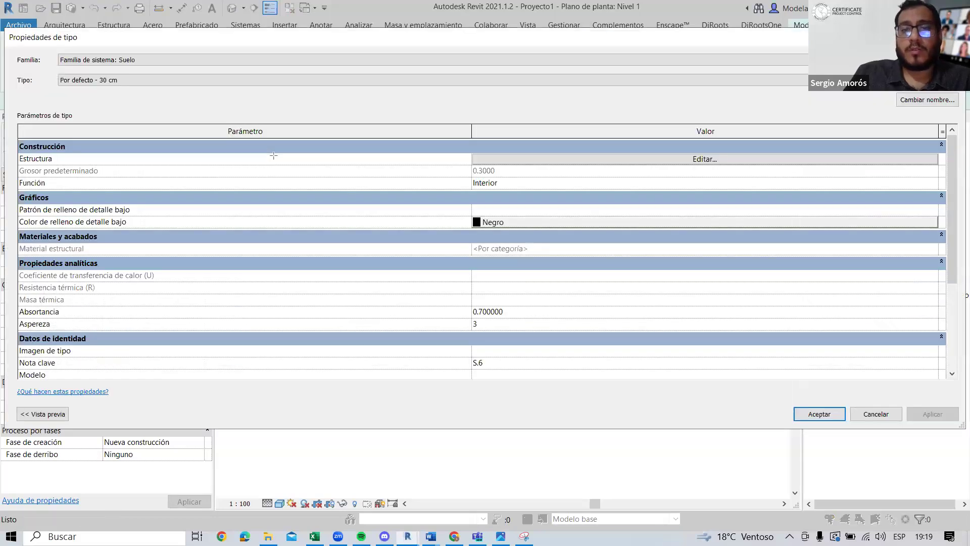
key(Return)
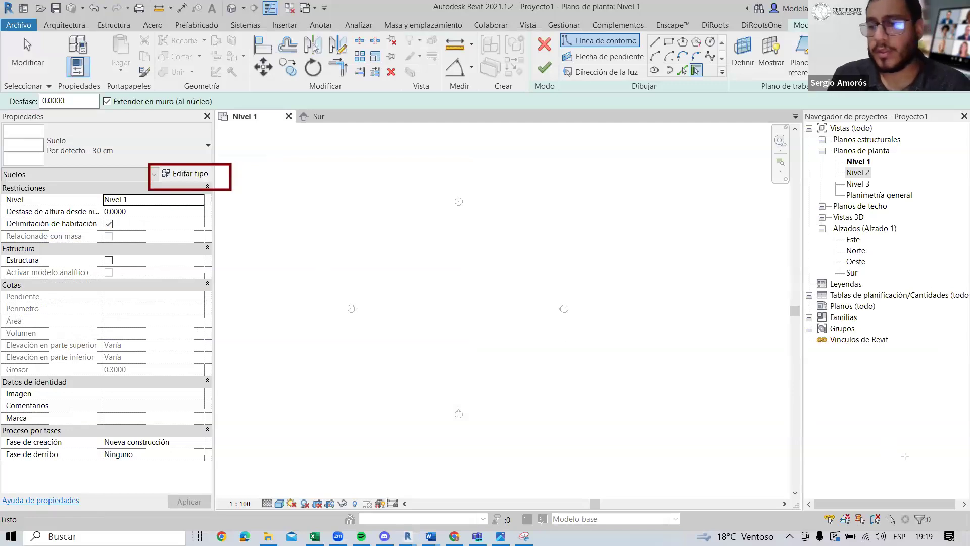
click(177, 174)
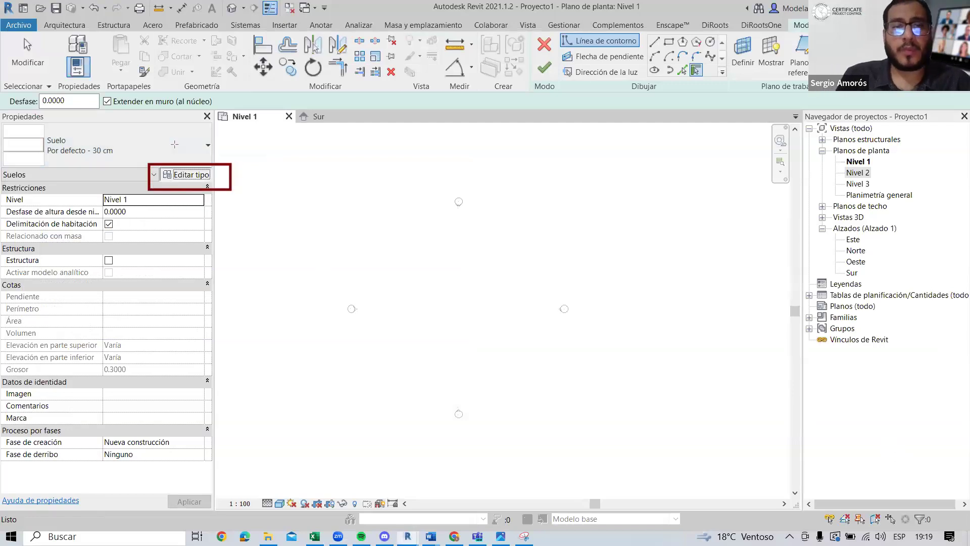
click(201, 174)
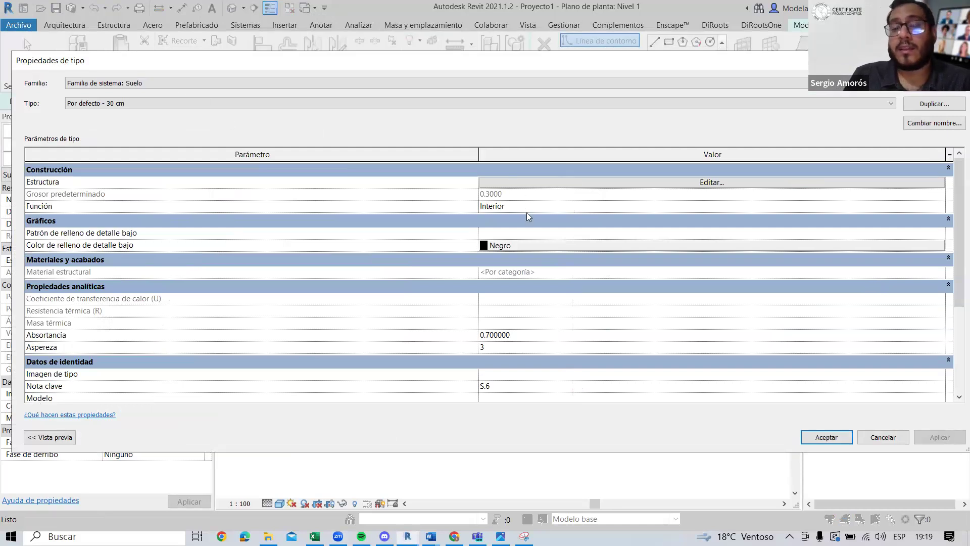
scroll(526, 216, down, 5)
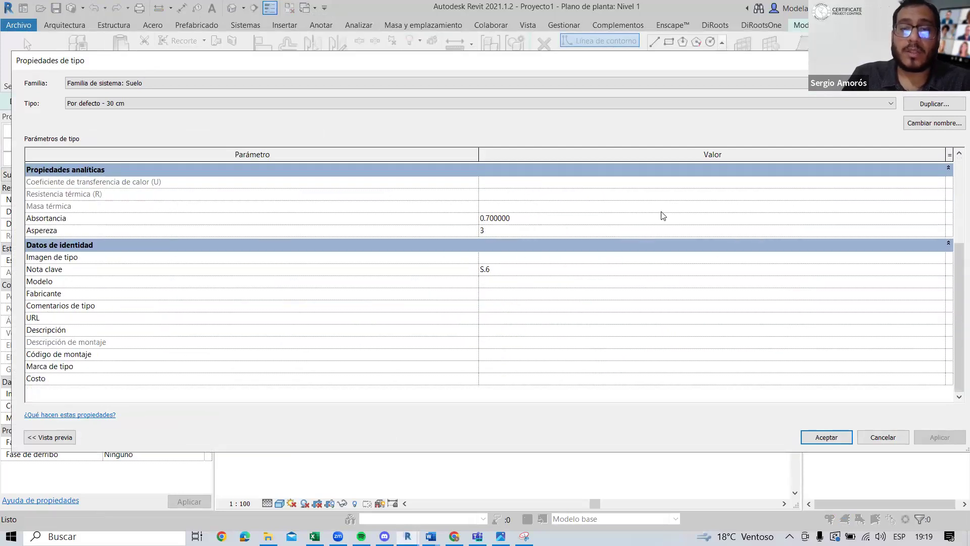
scroll(632, 219, up, 5)
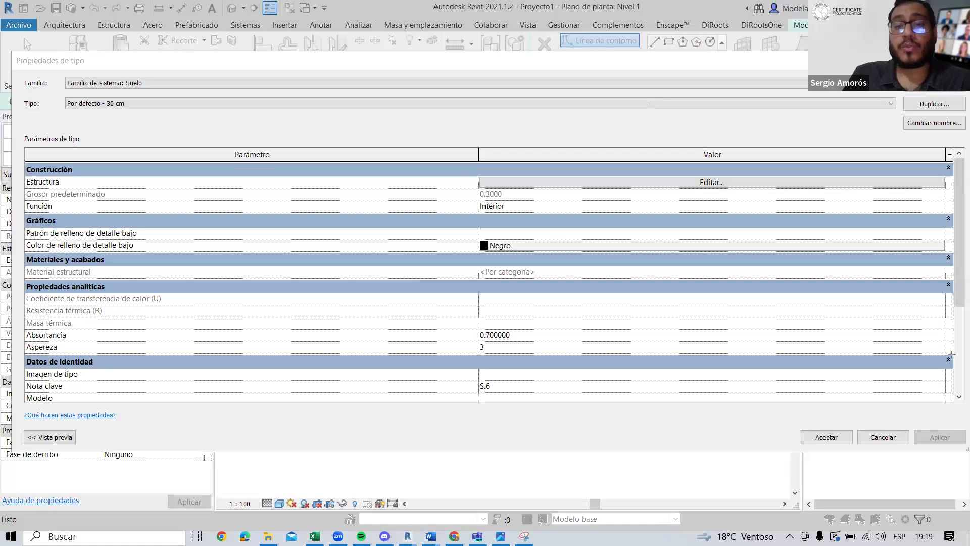
Step: Open the floor type's layer structure for editing and show its section preview
click(531, 181)
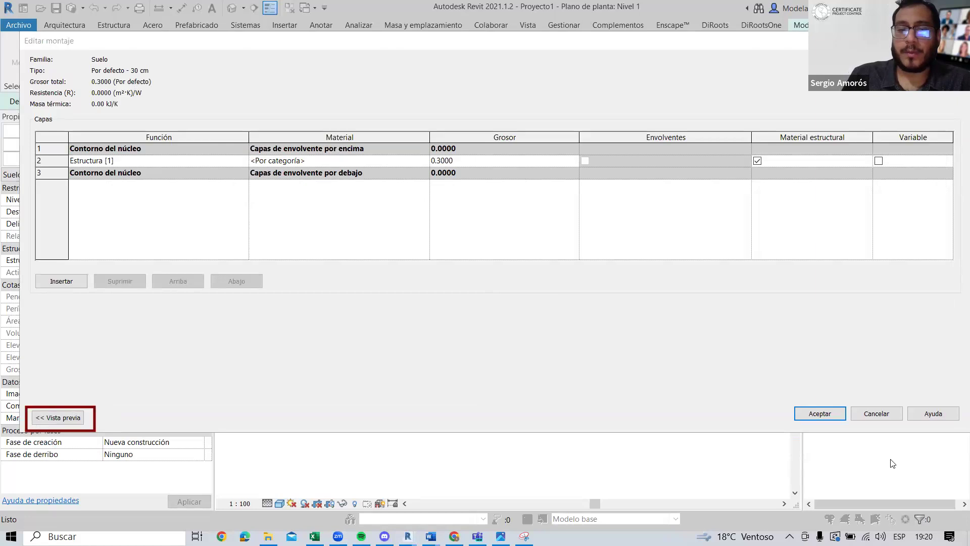
click(58, 417)
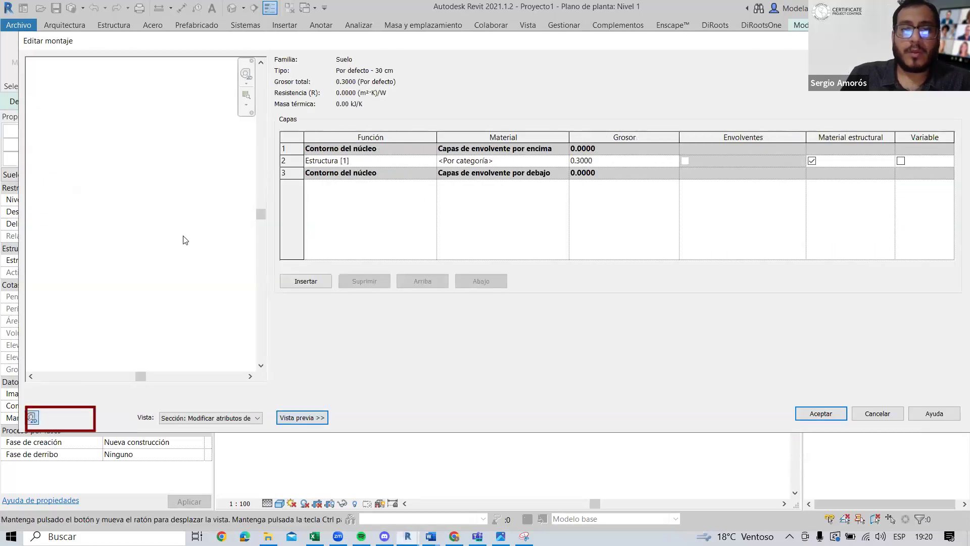
middle_drag(222, 220, 197, 229)
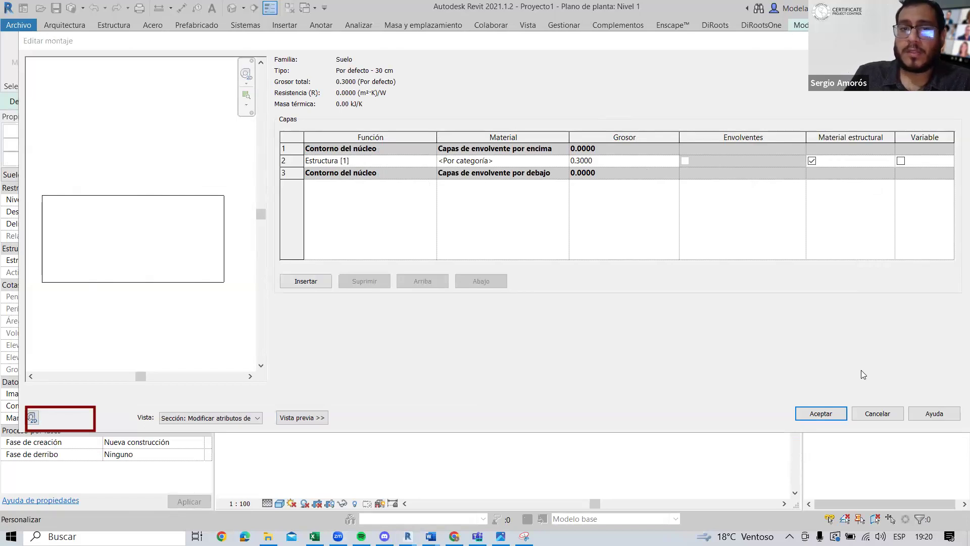
drag(285, 125, 442, 263)
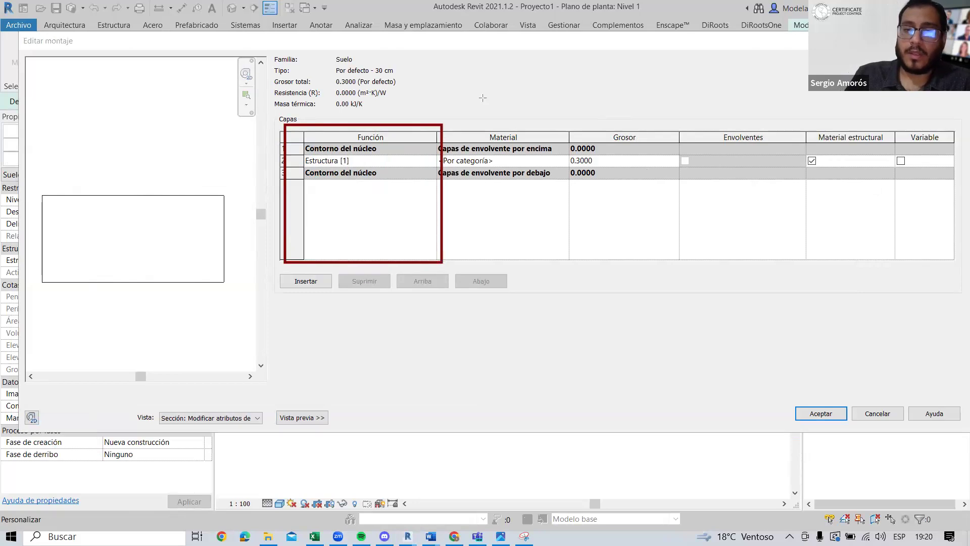
drag(442, 124, 572, 261)
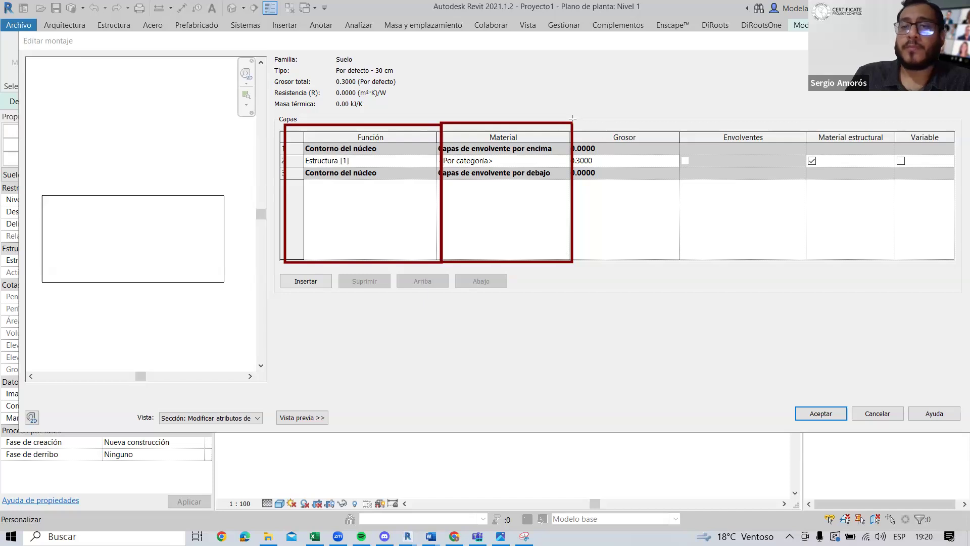
drag(572, 123, 687, 265)
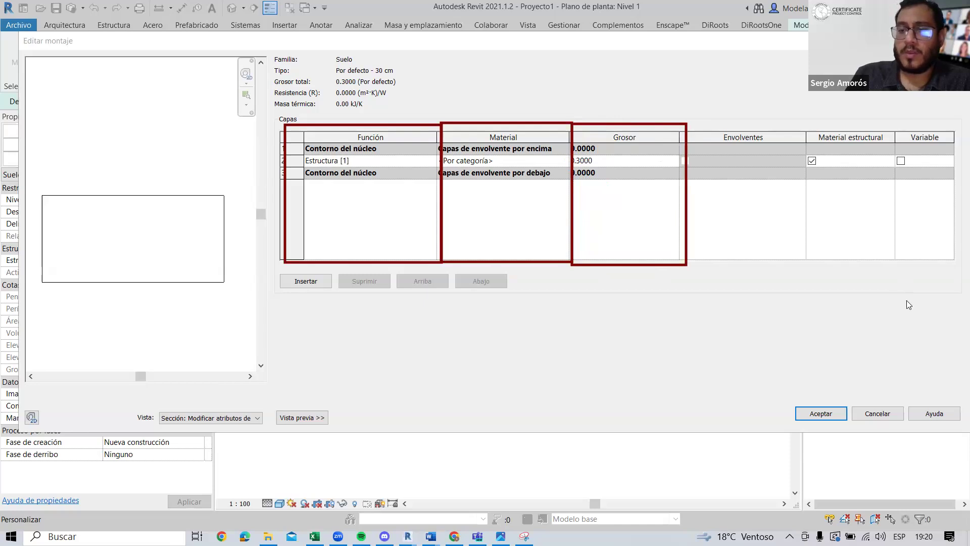
click(884, 353)
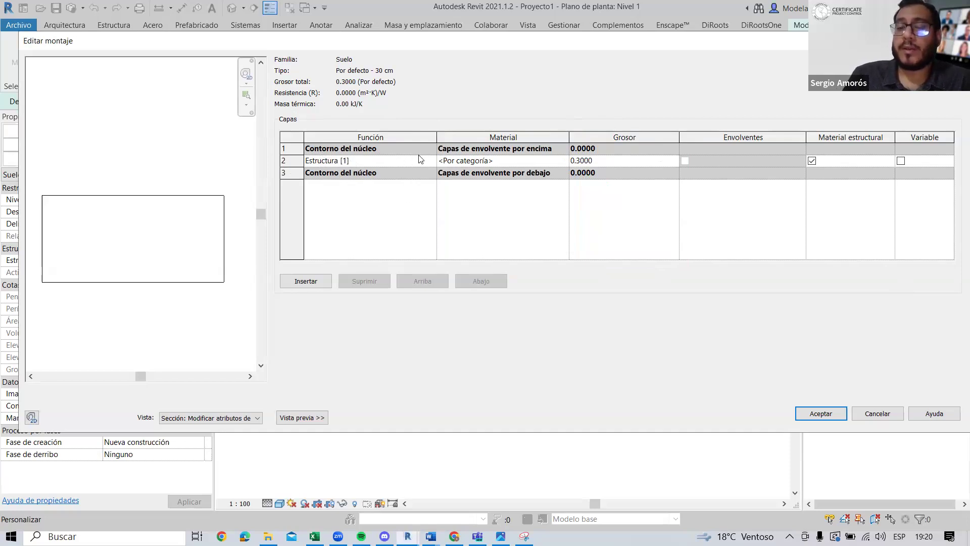
Step: Set the thickness of the Estructura [1] layer to 0.05 m
click(586, 165)
click(585, 163)
key(BackSpace)
key(BackSpace)
text(05)
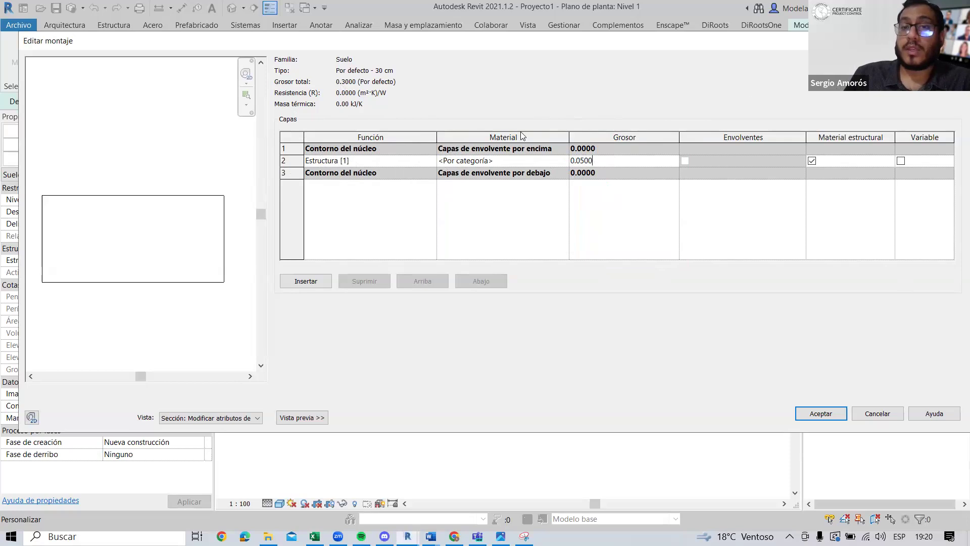
click(565, 159)
click(565, 160)
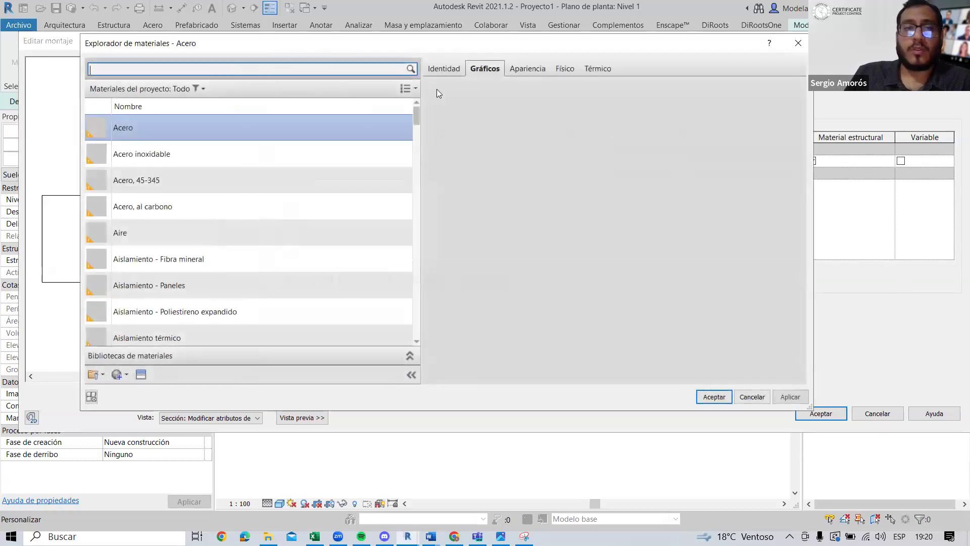
click(799, 43)
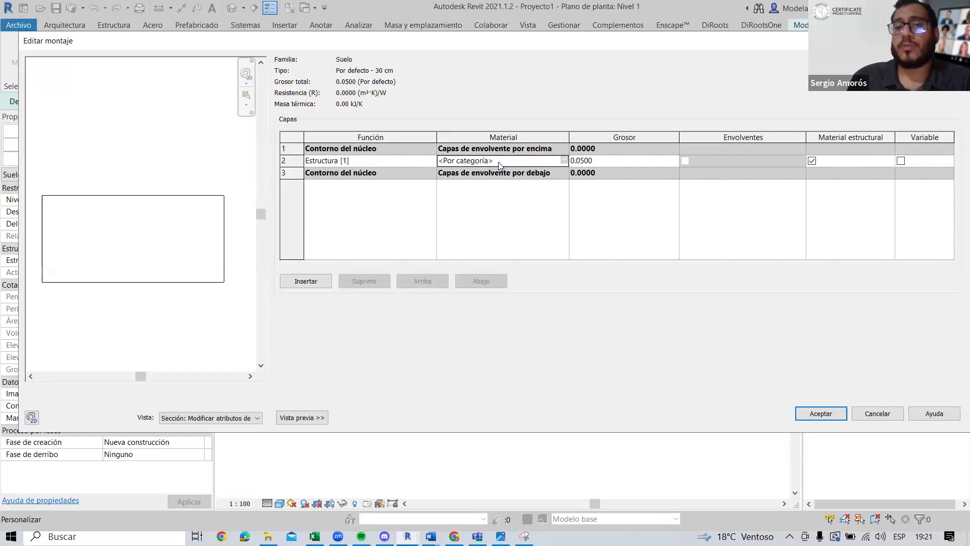
Step: Choose Madera - Parquet from the project materials for the floor's Estructura [1] layer
click(563, 157)
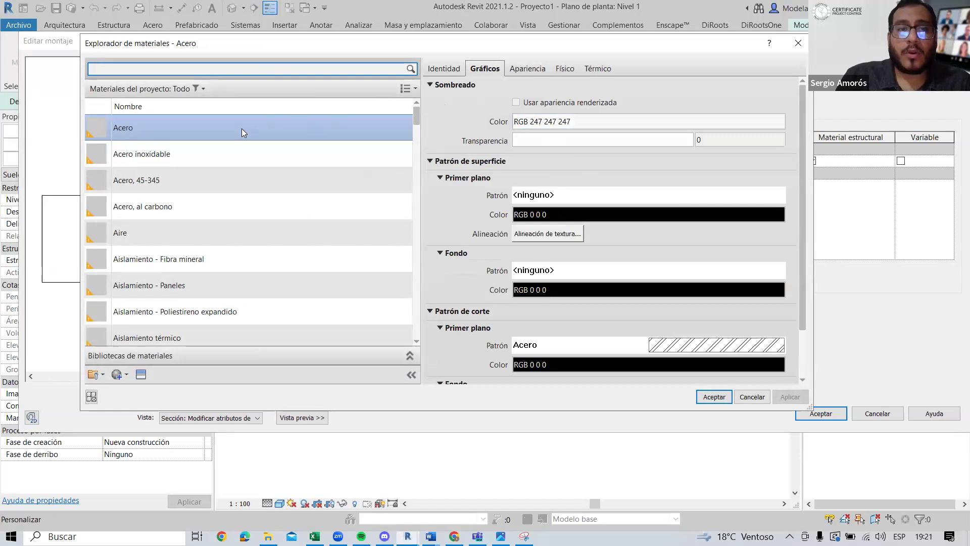
drag(418, 116, 443, 125)
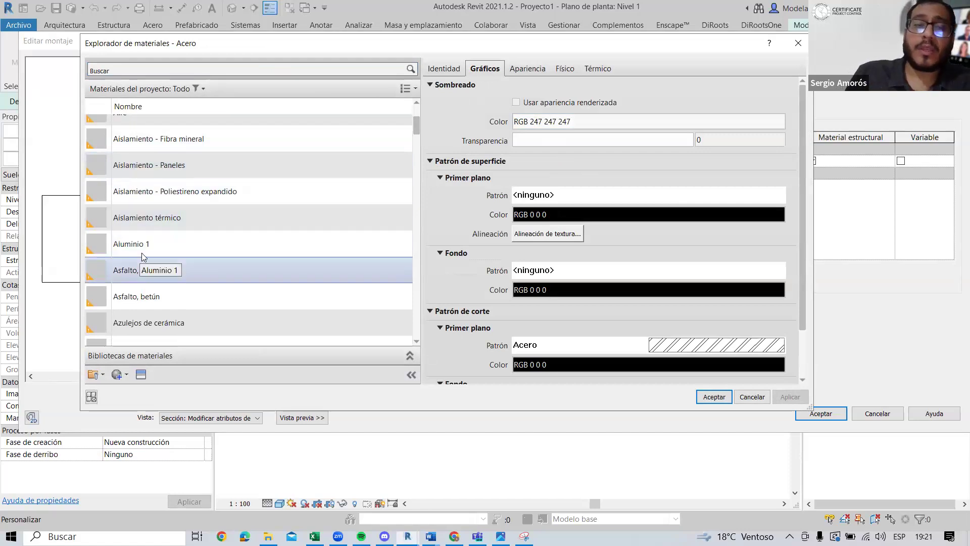
scroll(146, 203, down, 8)
scroll(186, 167, down, 10)
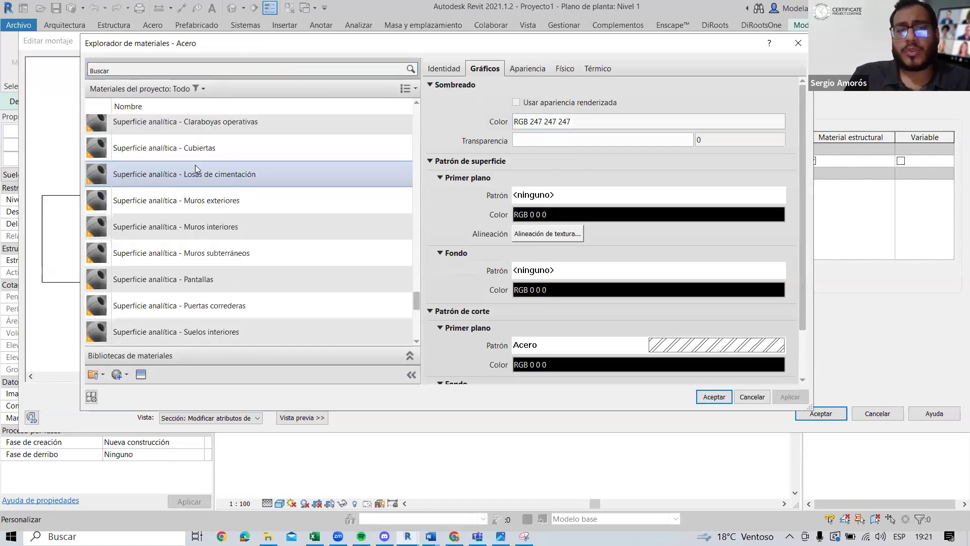
scroll(195, 165, up, 6)
scroll(309, 164, up, 10)
scroll(318, 152, down, 8)
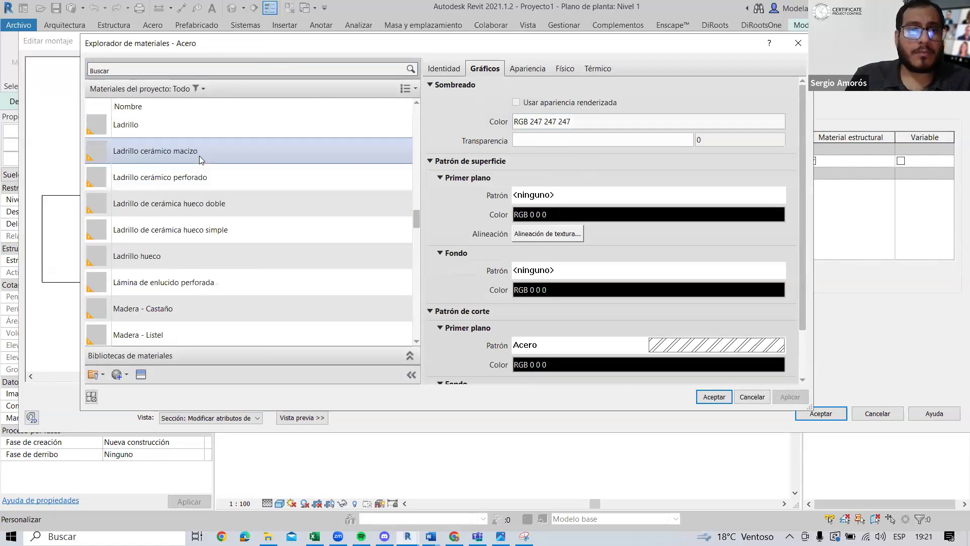
scroll(199, 156, up, 3)
scroll(247, 158, down, 3)
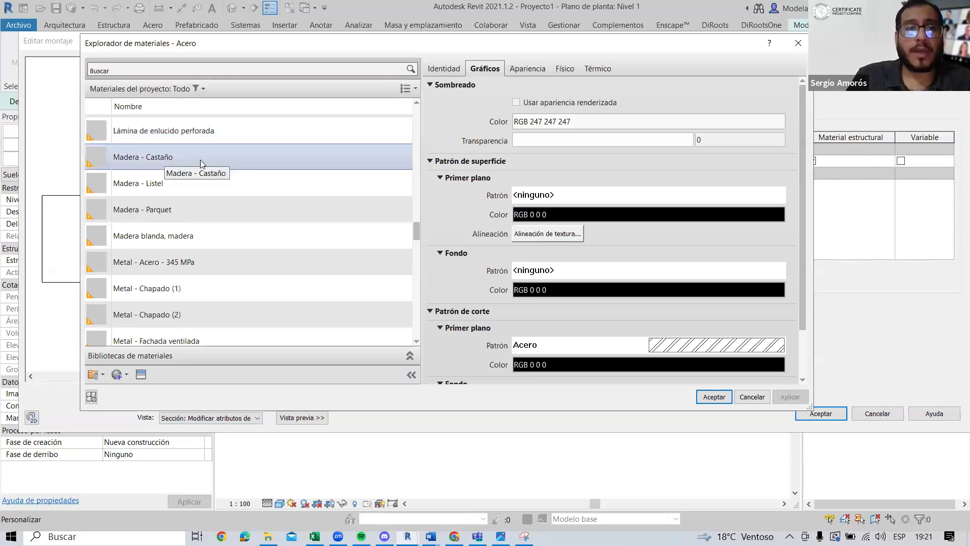
click(189, 218)
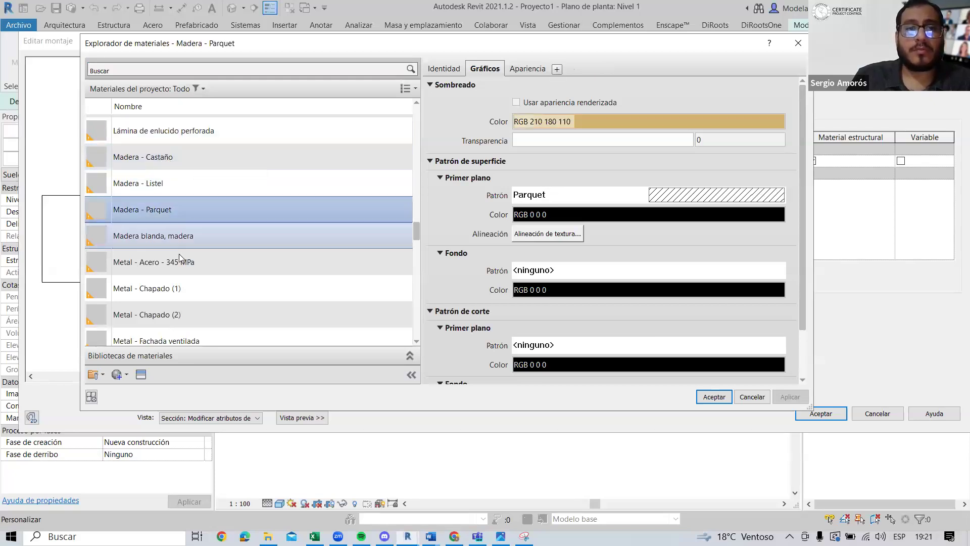
scroll(178, 253, up, 1)
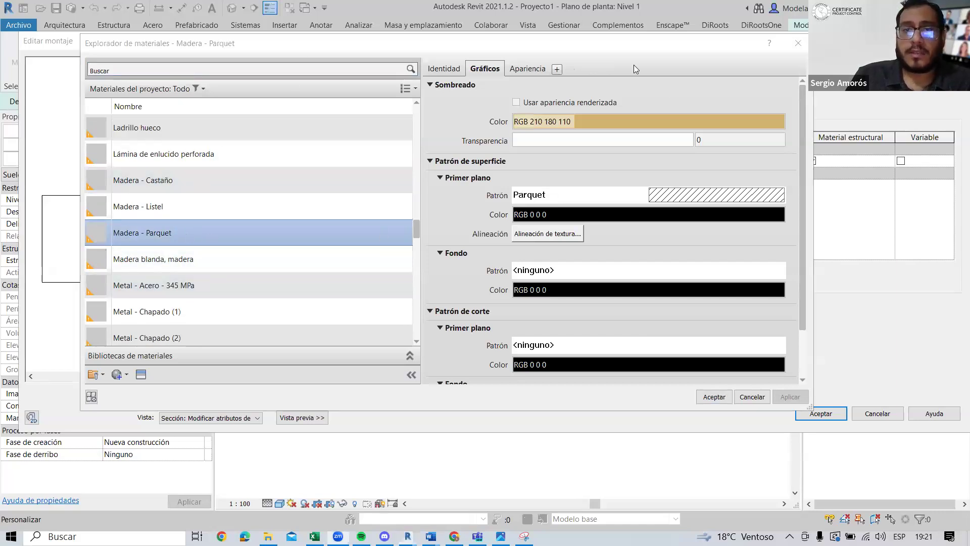
Step: Review the identity and graphics properties of the Madera - Parquet material
mouse_move(415, 58)
mouse_down()
mouse_move(580, 91)
mouse_move(570, 84)
mouse_up()
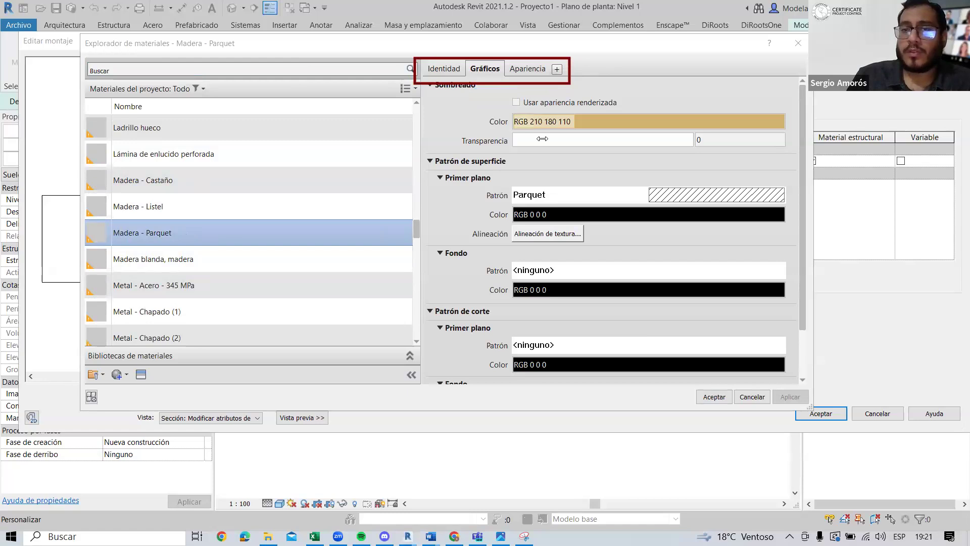
click(428, 69)
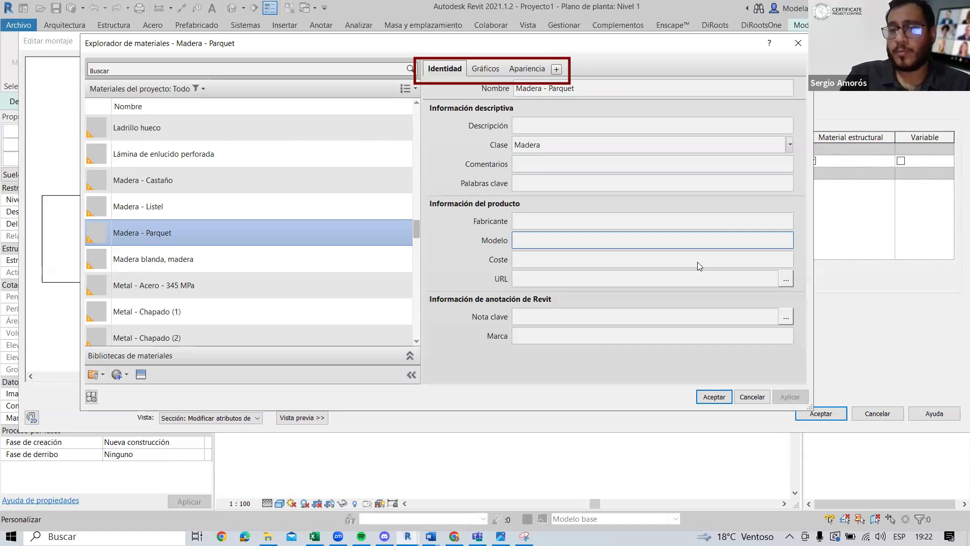
click(607, 125)
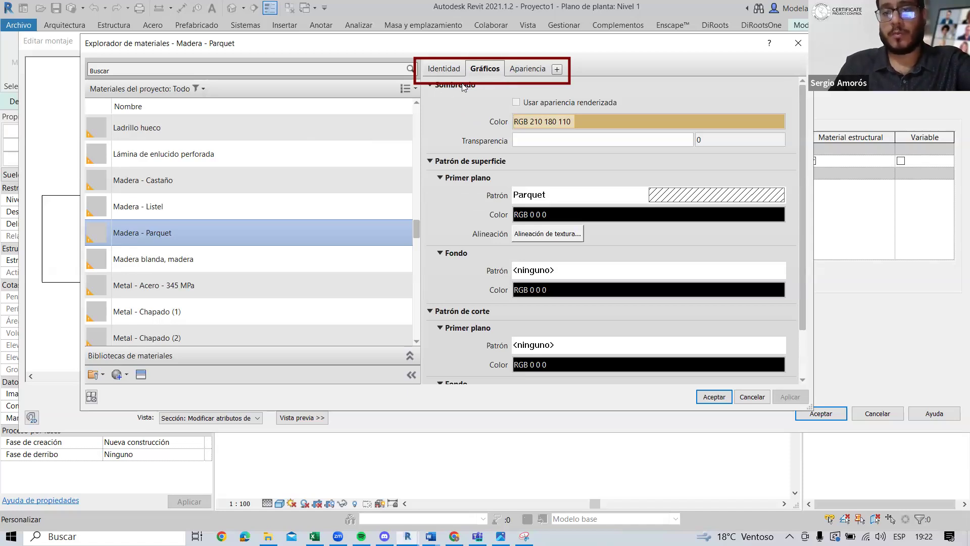
click(559, 68)
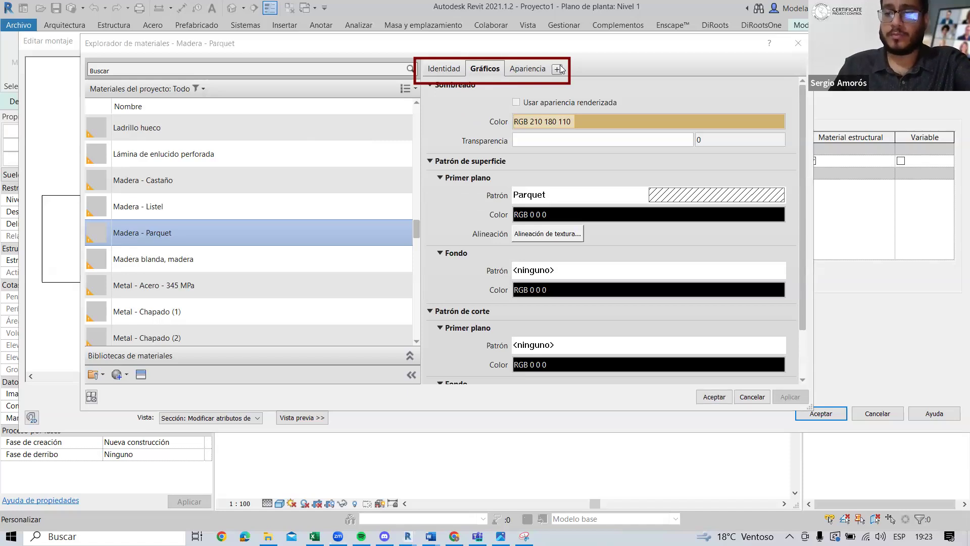
key(Escape)
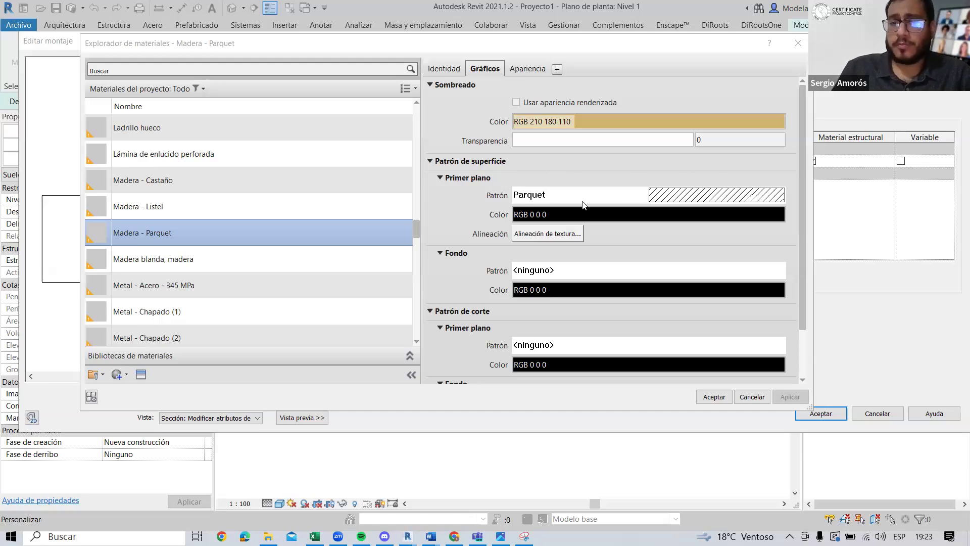
Step: Set the foreground cut pattern of the Madera - Parquet material to Diagonal abajo 3 mm
scroll(582, 202, down, 2)
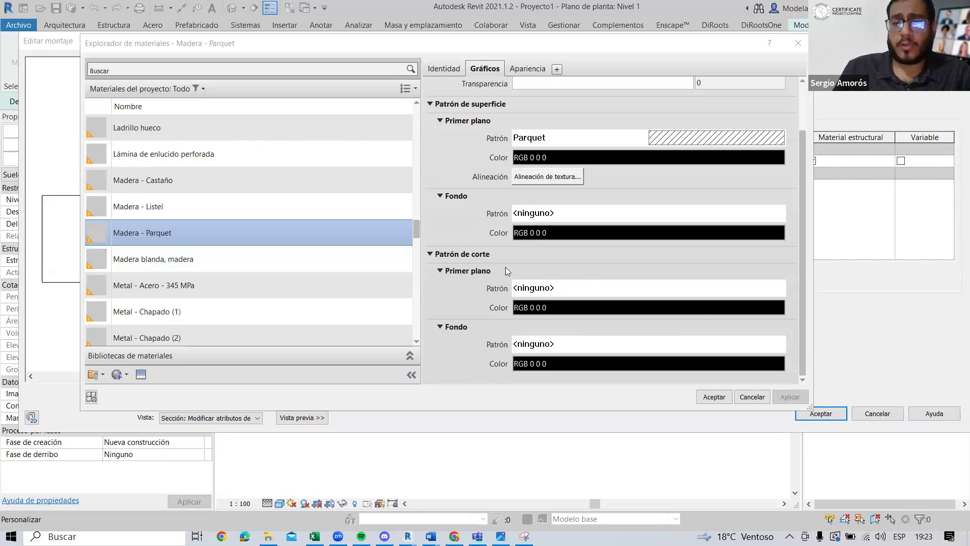
click(624, 284)
click(625, 243)
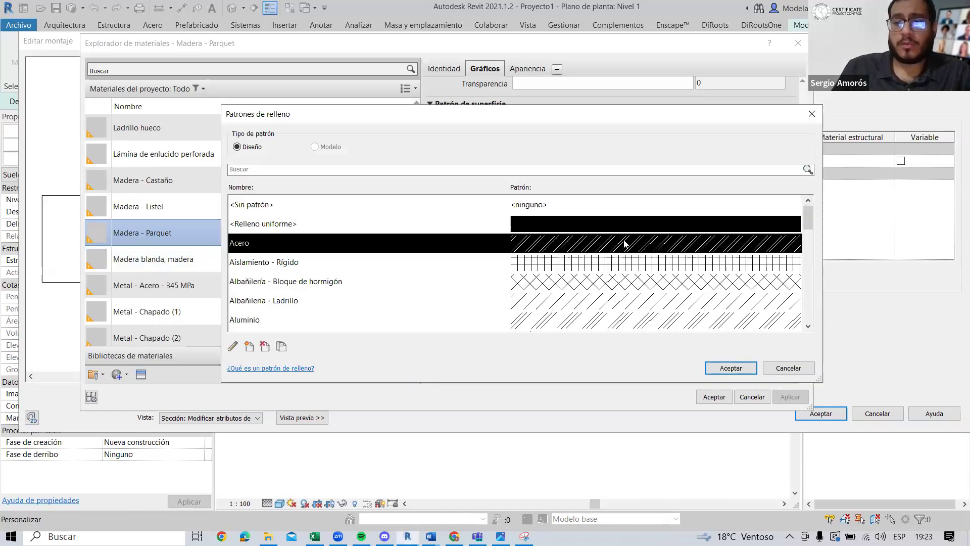
click(659, 299)
scroll(650, 277, down, 1)
click(651, 277)
click(648, 256)
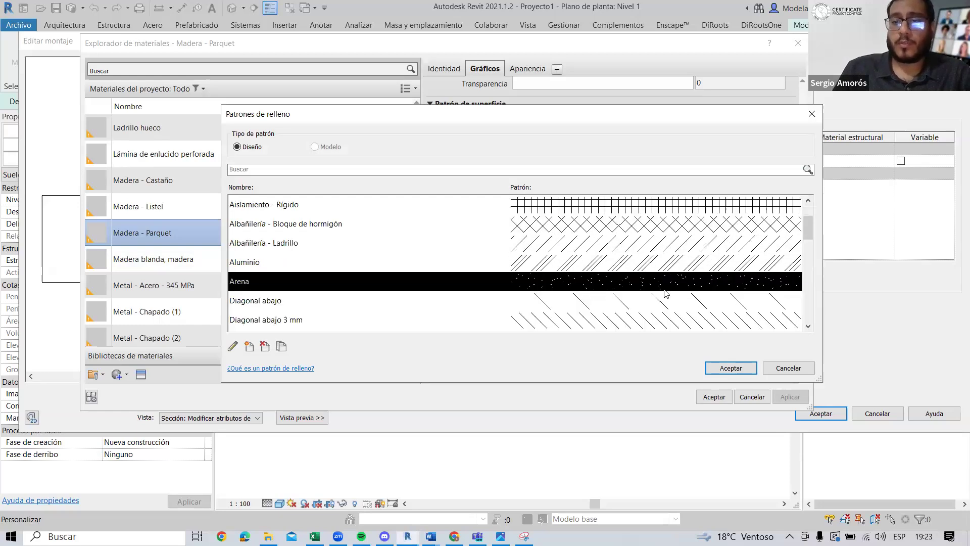
scroll(678, 306, down, 4)
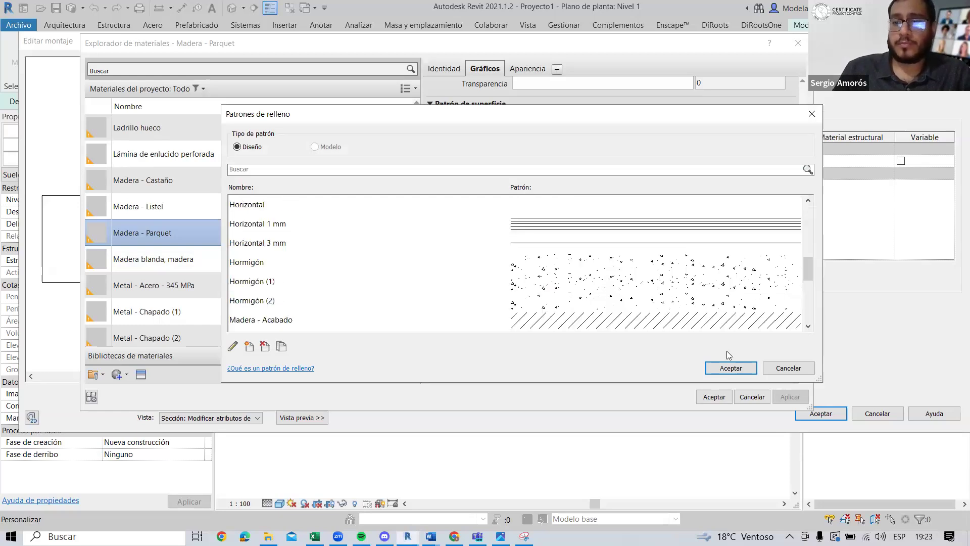
scroll(719, 377, up, 2)
click(744, 367)
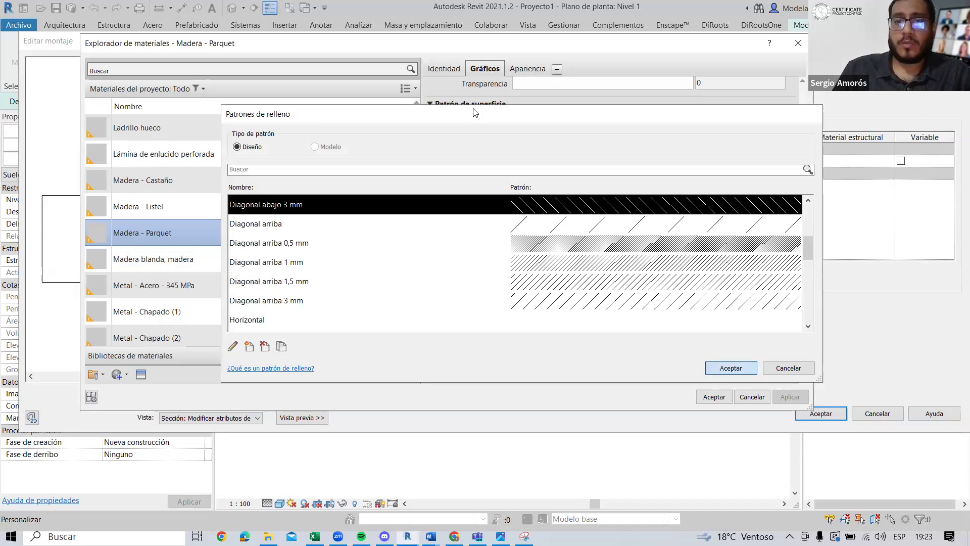
Step: Examine the Madera - Parquet appearance and browse the Biblioteca de apariencias categories for replacement assets, without replacing the current one
click(528, 69)
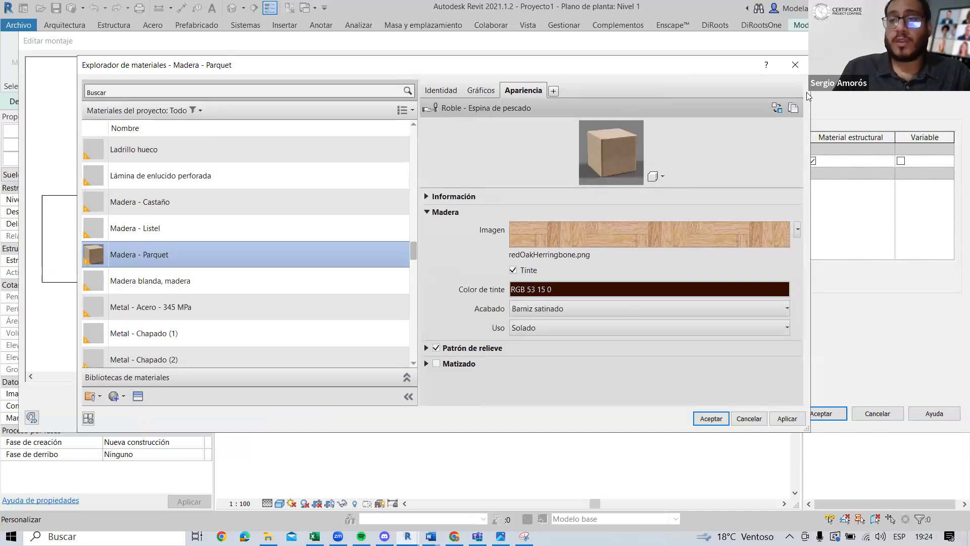
key(super+shift+s)
drag(792, 123, 761, 93)
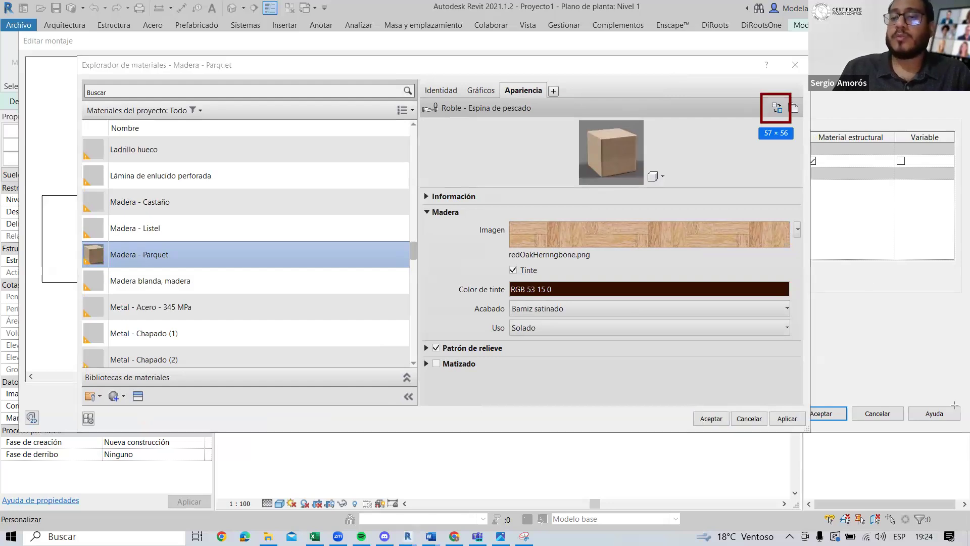
click(777, 108)
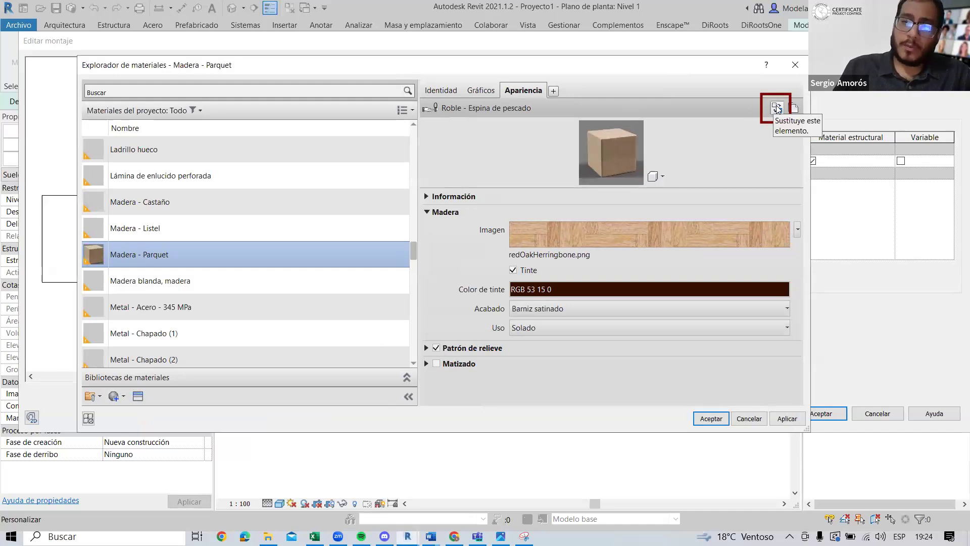
click(777, 109)
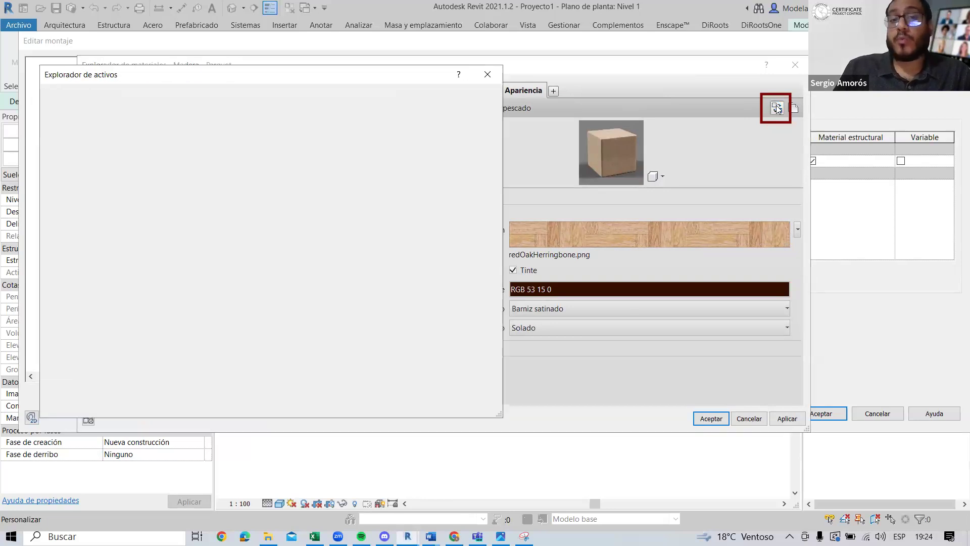
drag(504, 118, 793, 118)
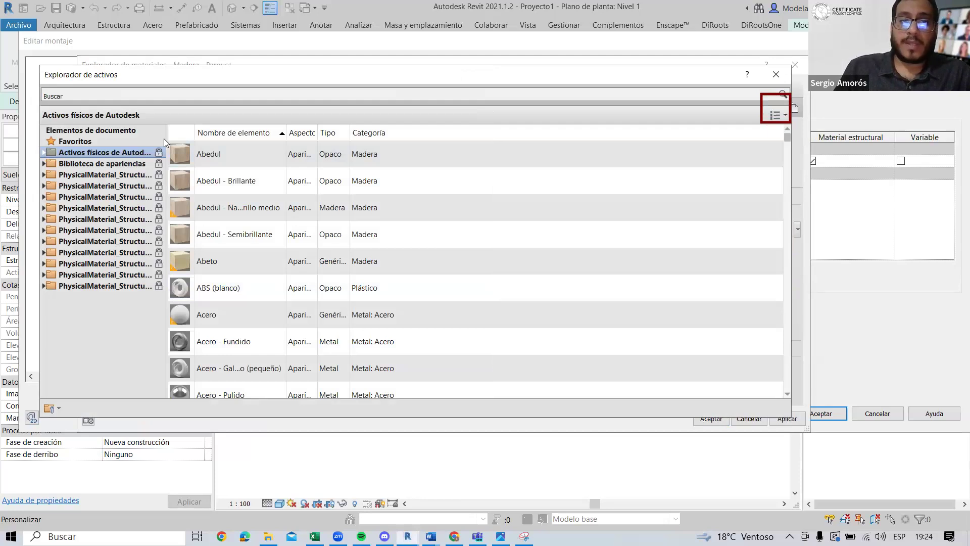
drag(167, 135, 256, 140)
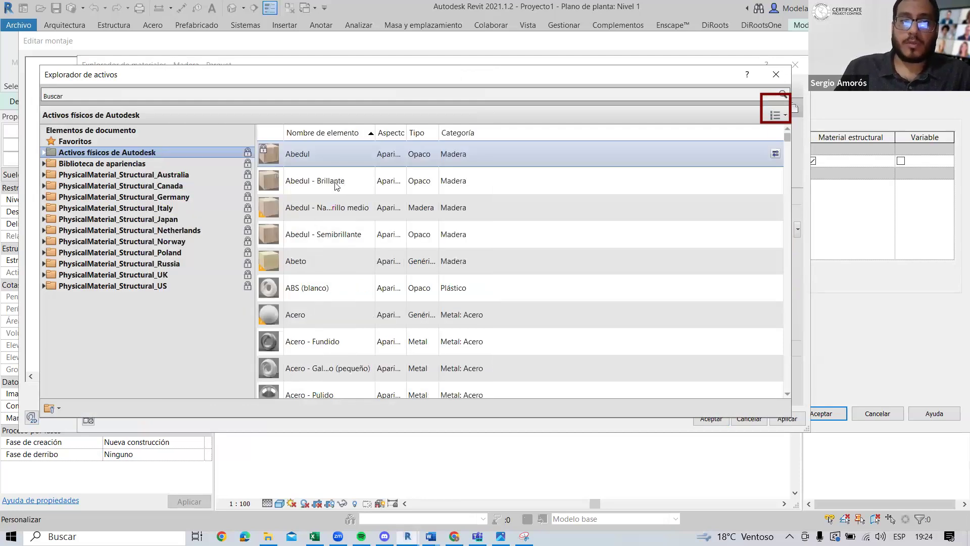
click(43, 163)
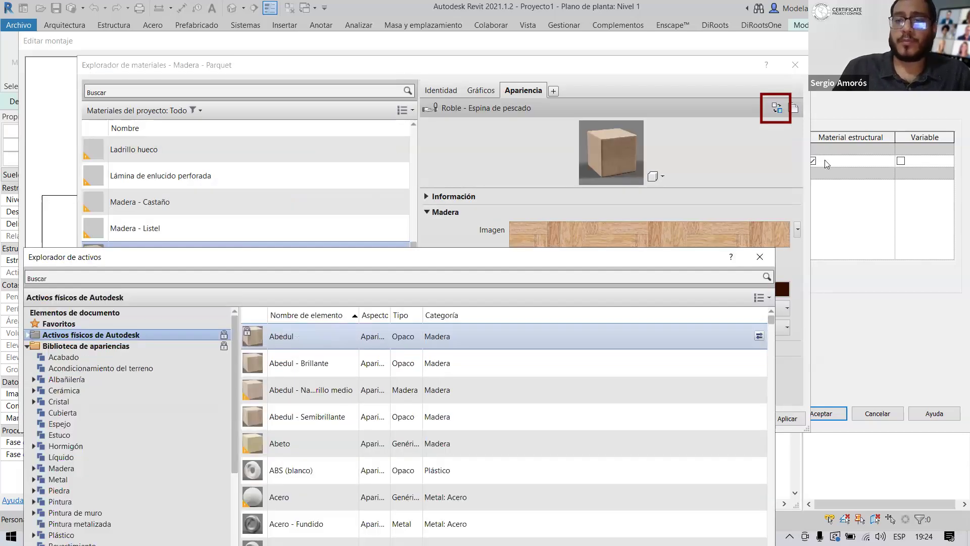
click(759, 257)
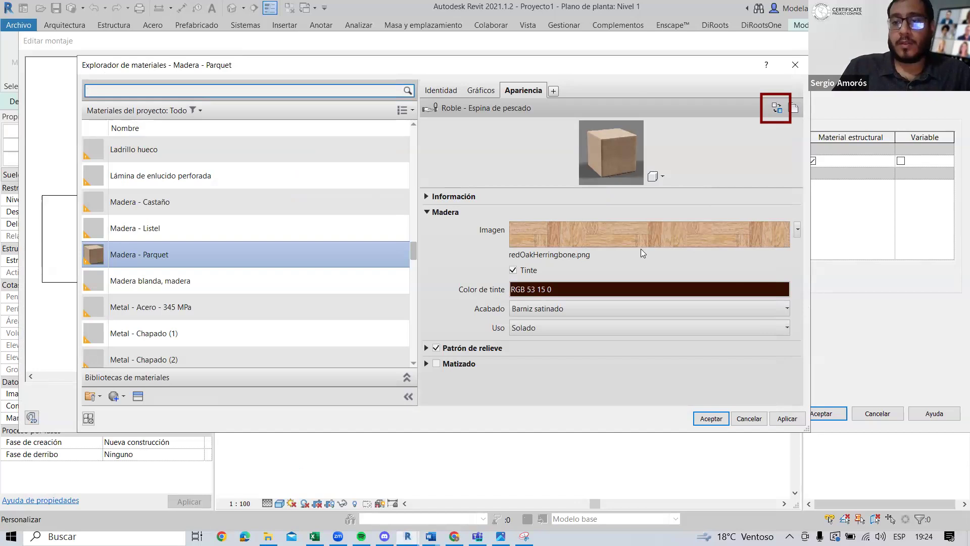
Step: Apply Madera - Parquet to the Estructura [1] layer, confirm the floor's layer structure and recheck its type properties
click(711, 418)
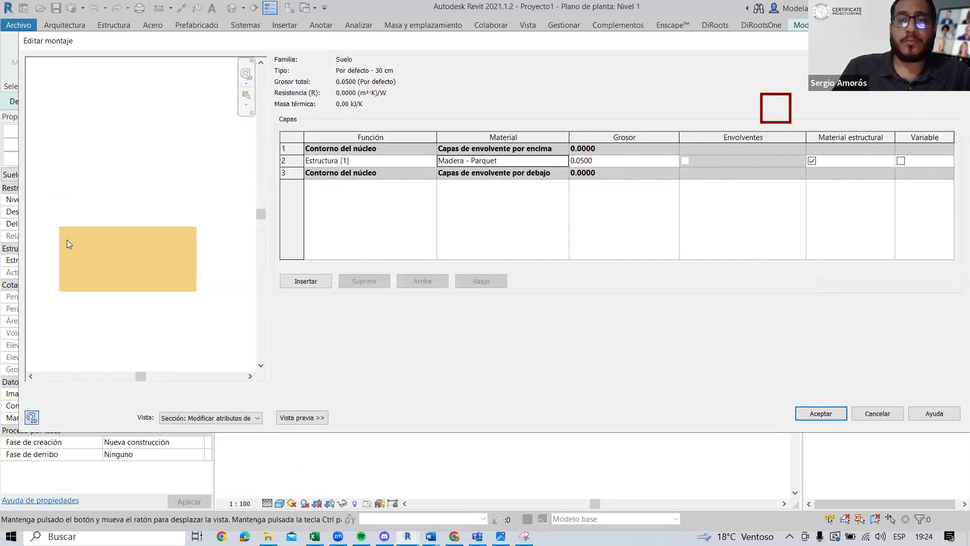
click(809, 413)
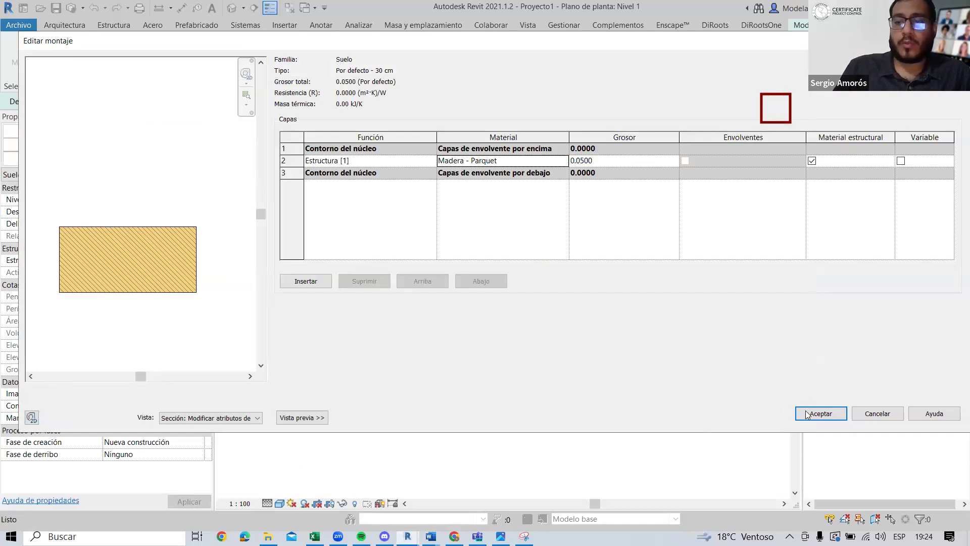
click(732, 417)
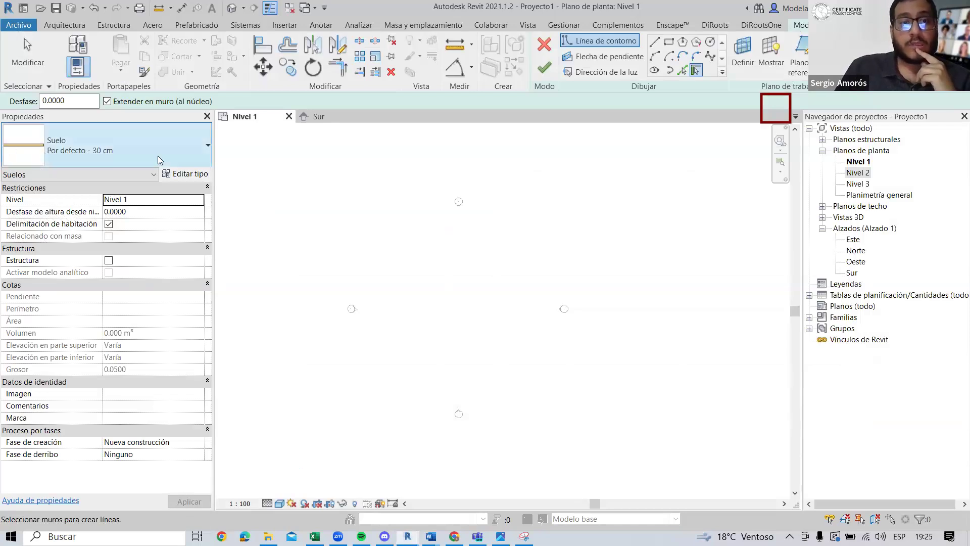
click(186, 175)
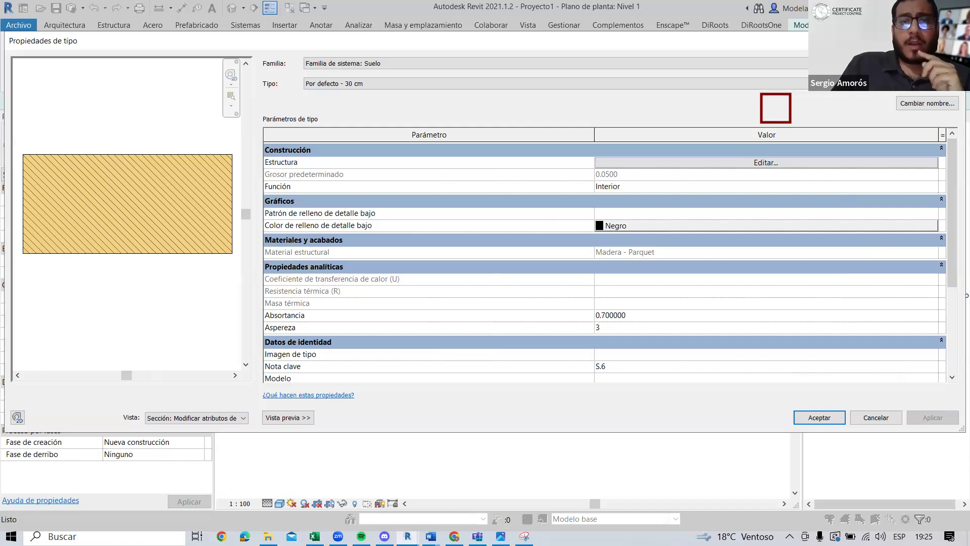
key(Return)
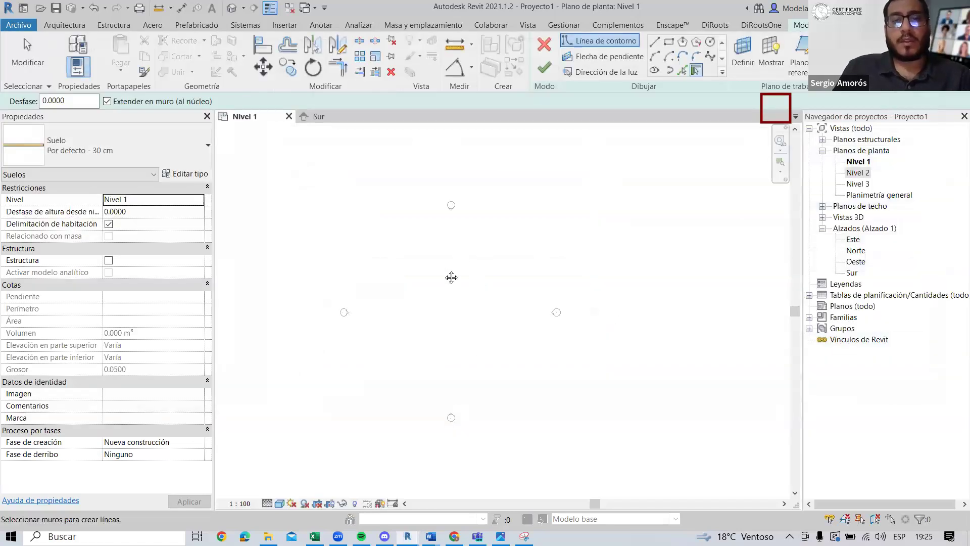
Step: Leave the floor boundary sketch on Nivel 1 and discard the unfinished floor
key(Escape)
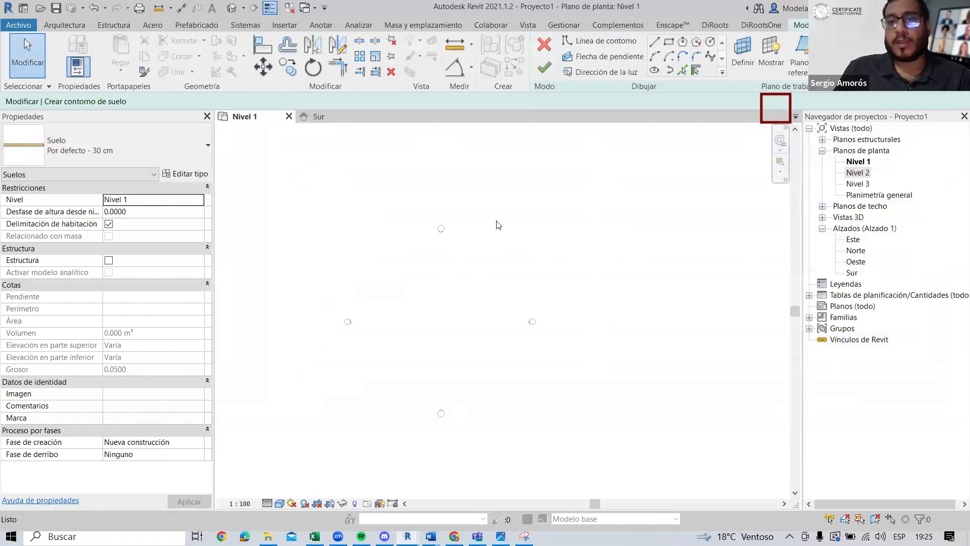
key(Escape)
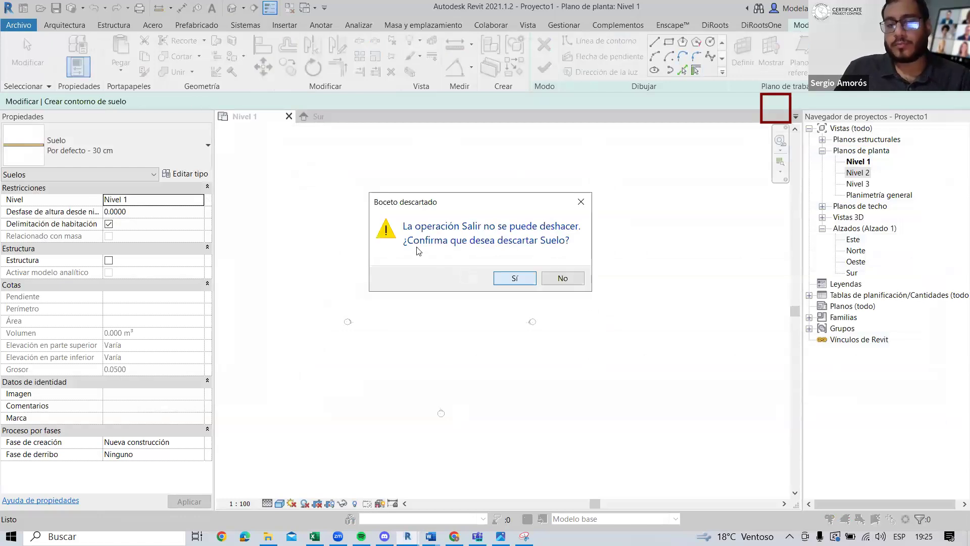
key(Return)
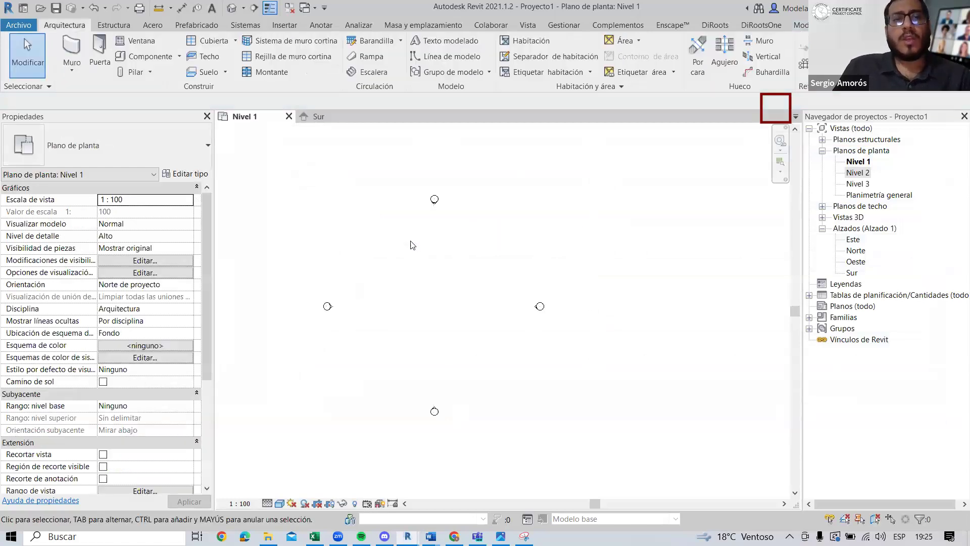
Step: Start a new floor and duplicate the Por defecto - 30 cm type under the name Suelo_Madera
click(207, 72)
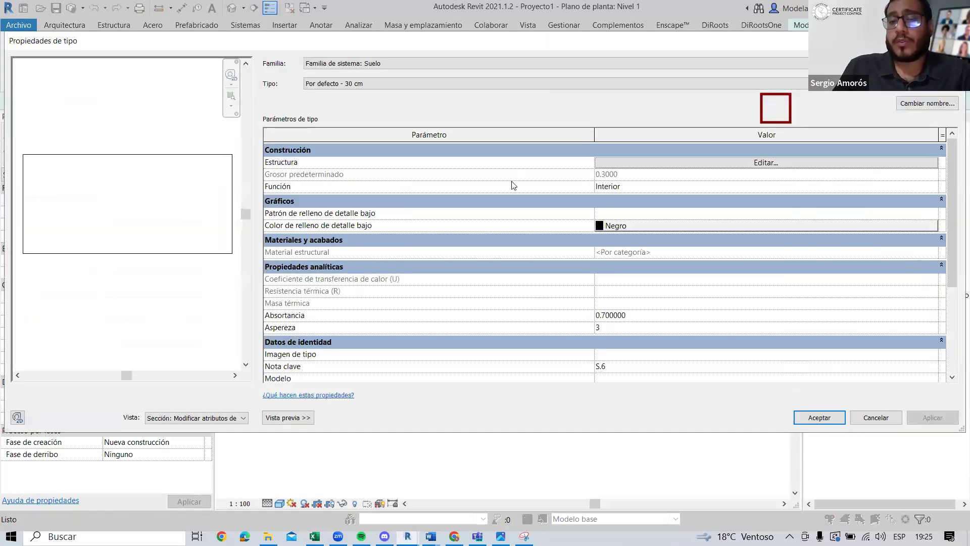
click(883, 91)
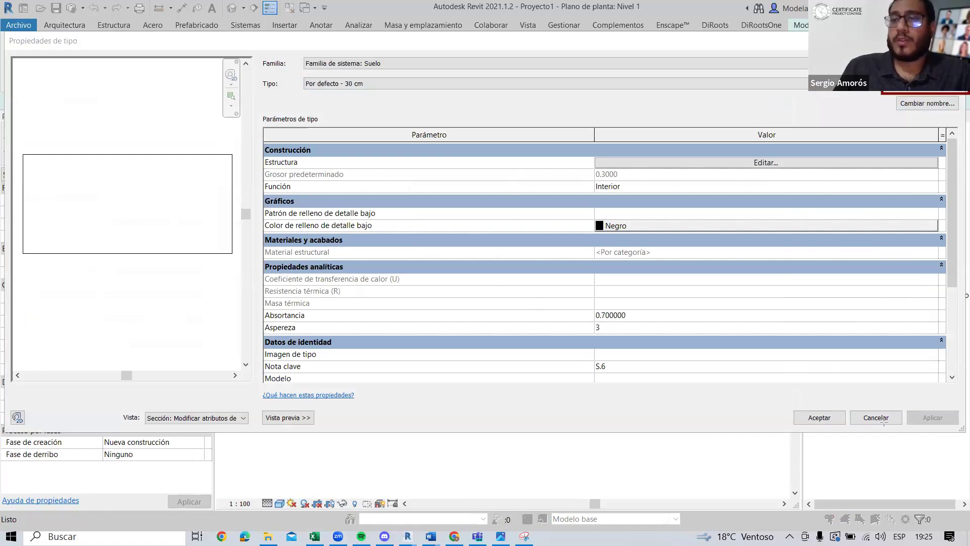
click(927, 84)
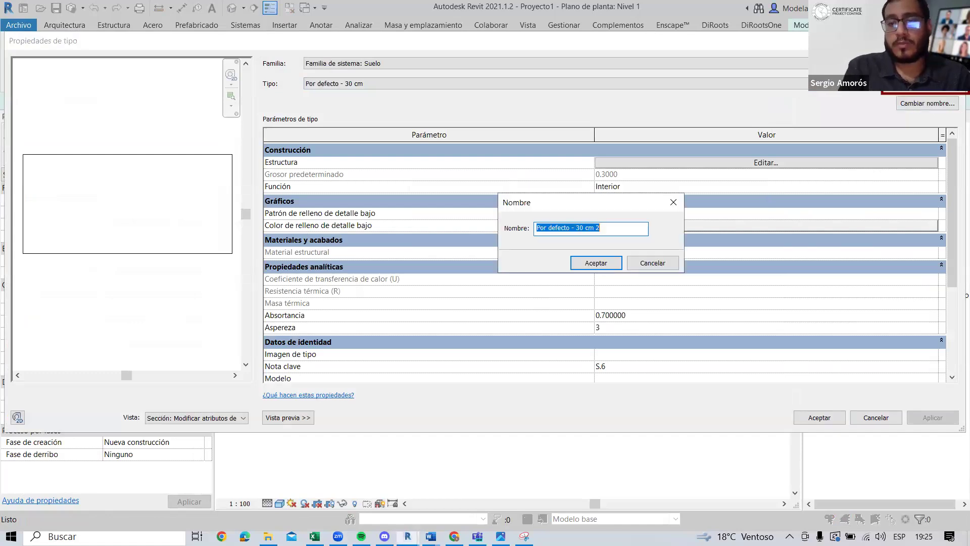
text(Suelo_)
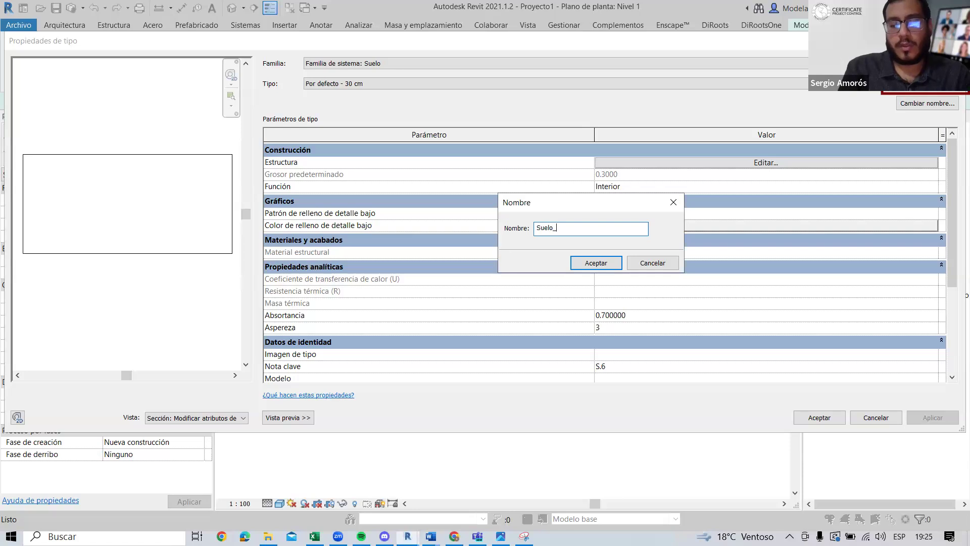
text(Madera)
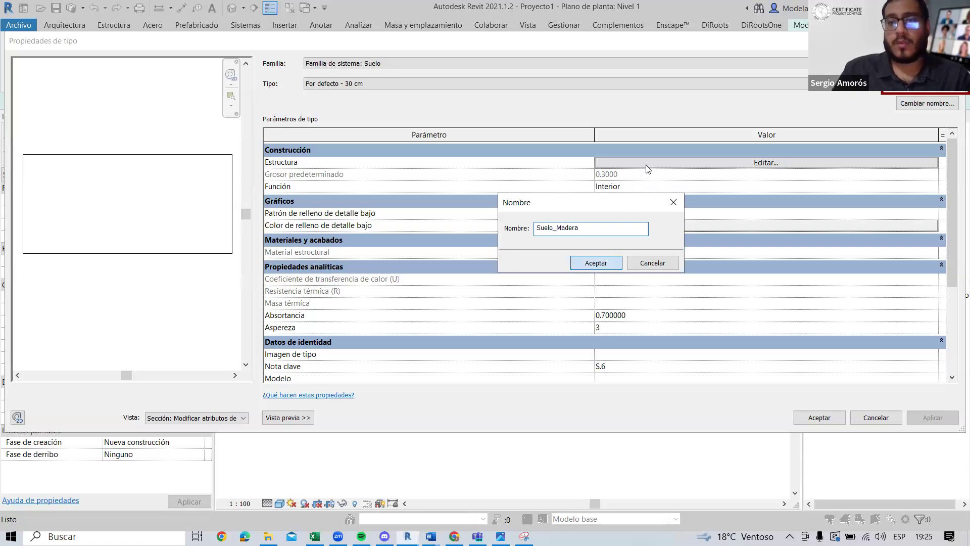
click(596, 263)
Step: Set the Estructura [1] layer of Suelo_Madera to 0.05 m thick with Madera - Parquet material and accept the type
click(602, 162)
click(589, 159)
text(0.05)
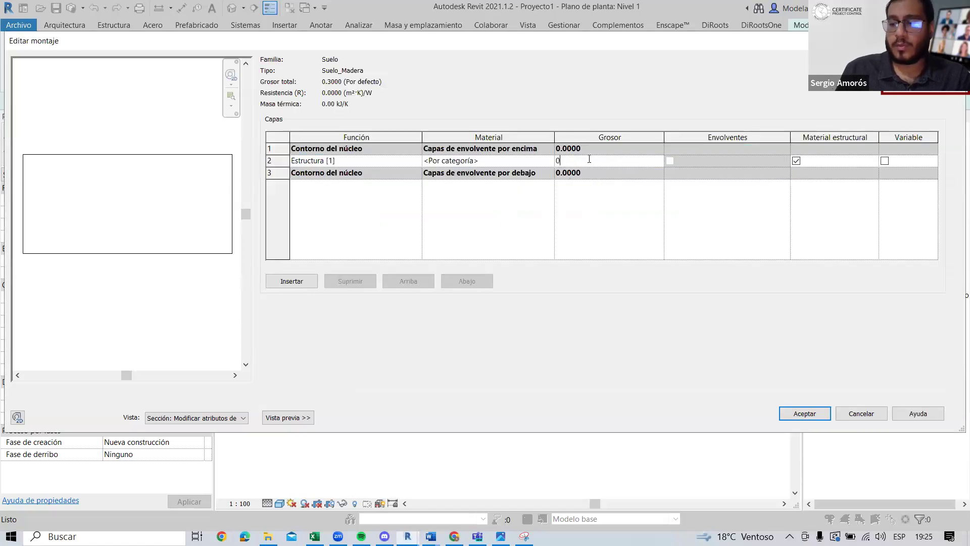
click(535, 160)
click(550, 160)
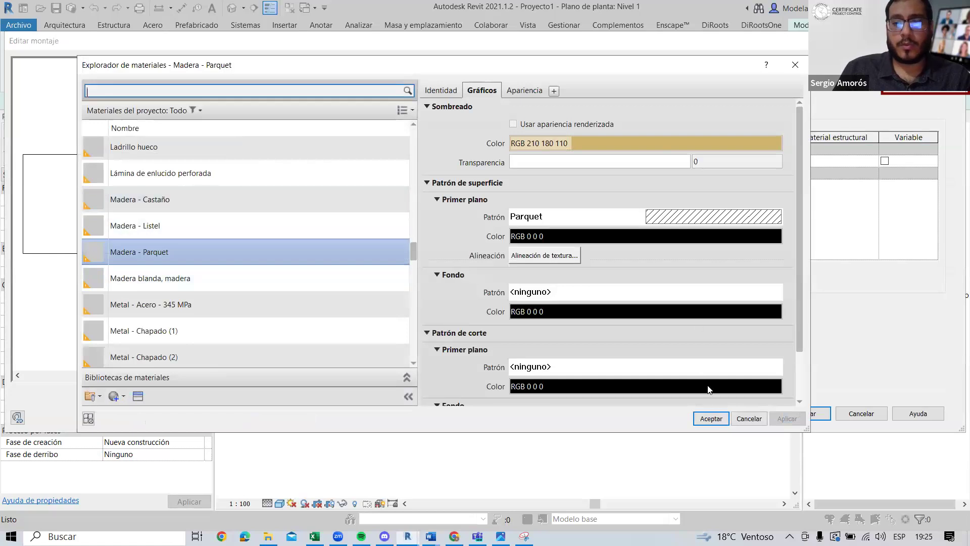
click(711, 418)
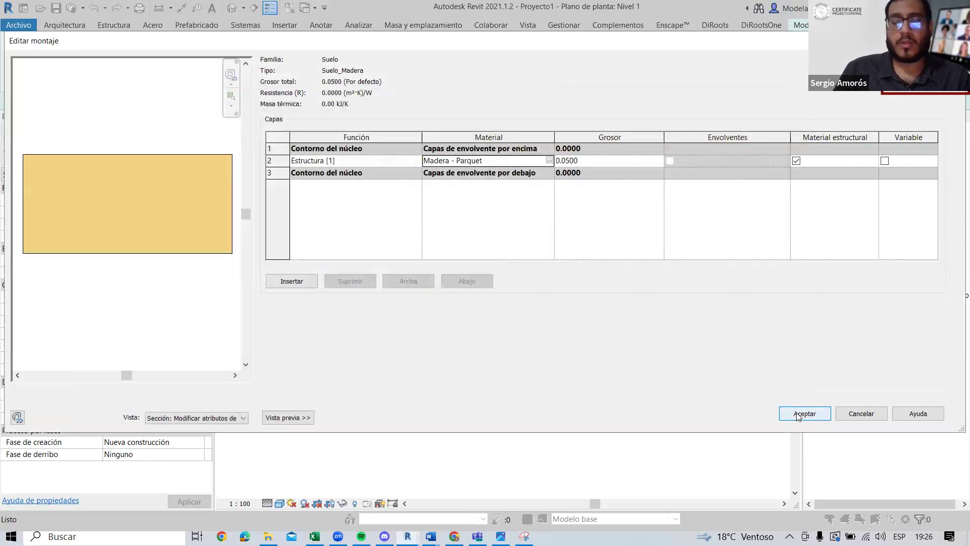
click(798, 414)
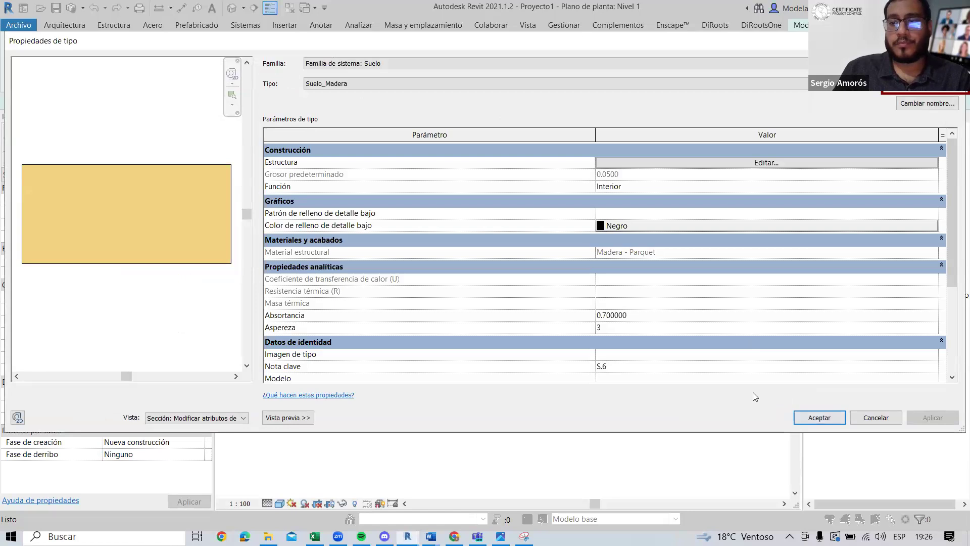
click(805, 418)
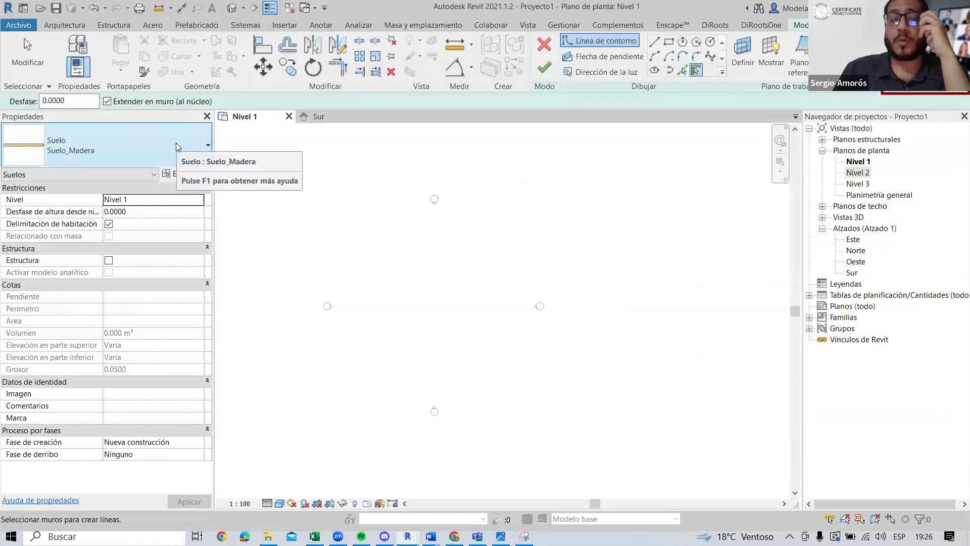
Step: Choose the Suelo_Madera type from the available floor types for the new floor
click(132, 154)
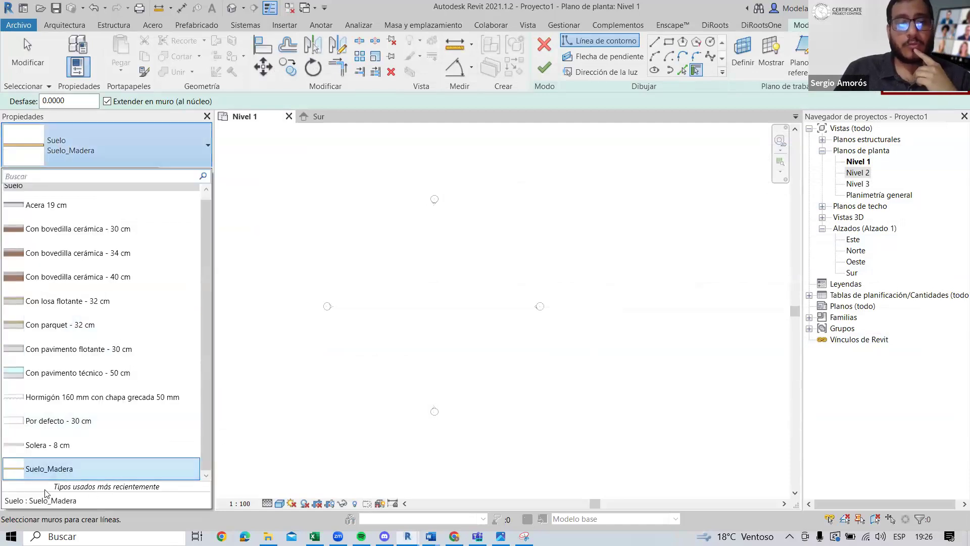
scroll(66, 379, down, 1)
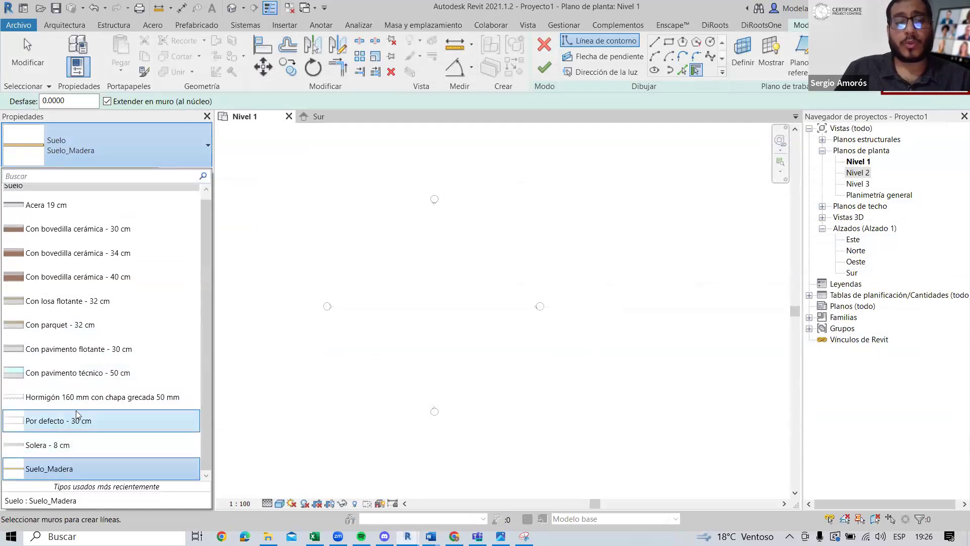
click(76, 465)
middle_drag(390, 281, 405, 245)
scroll(394, 249, up, 2)
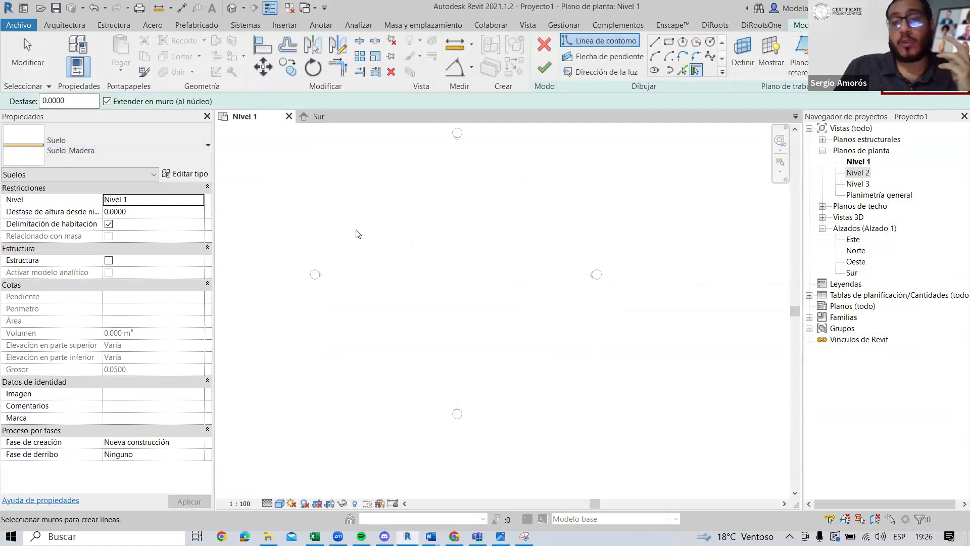
middle_drag(409, 268, 401, 284)
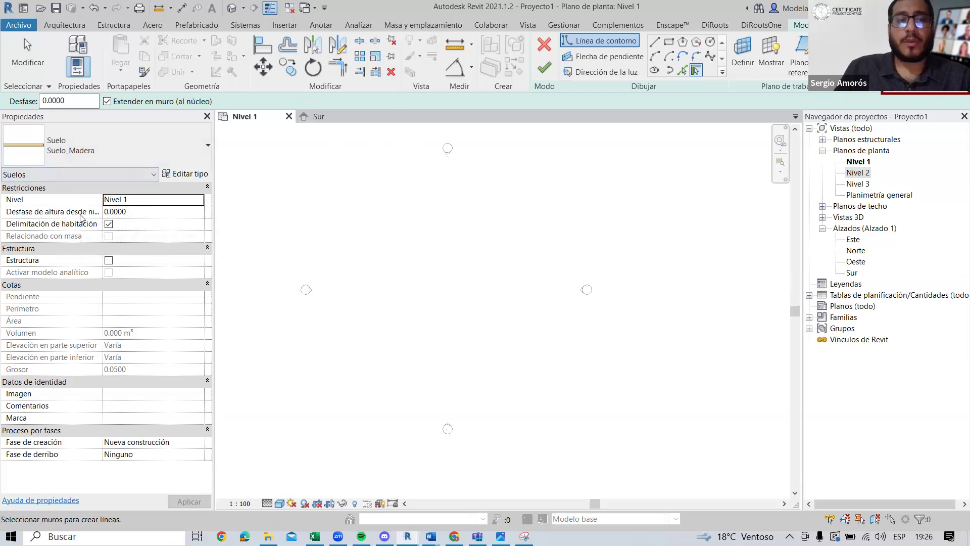
click(140, 214)
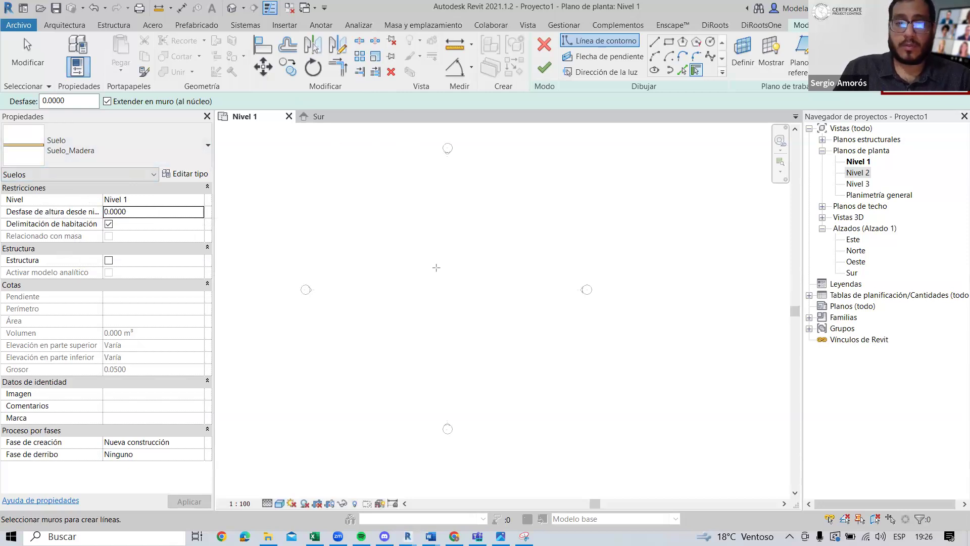
click(396, 264)
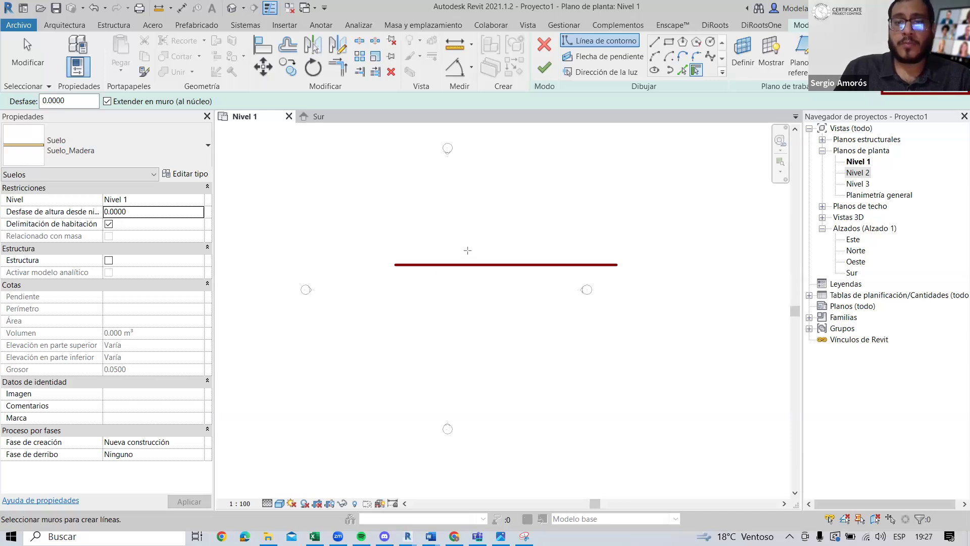
mouse_move(474, 250)
mouse_down()
mouse_move(502, 287)
mouse_move(539, 257)
mouse_up()
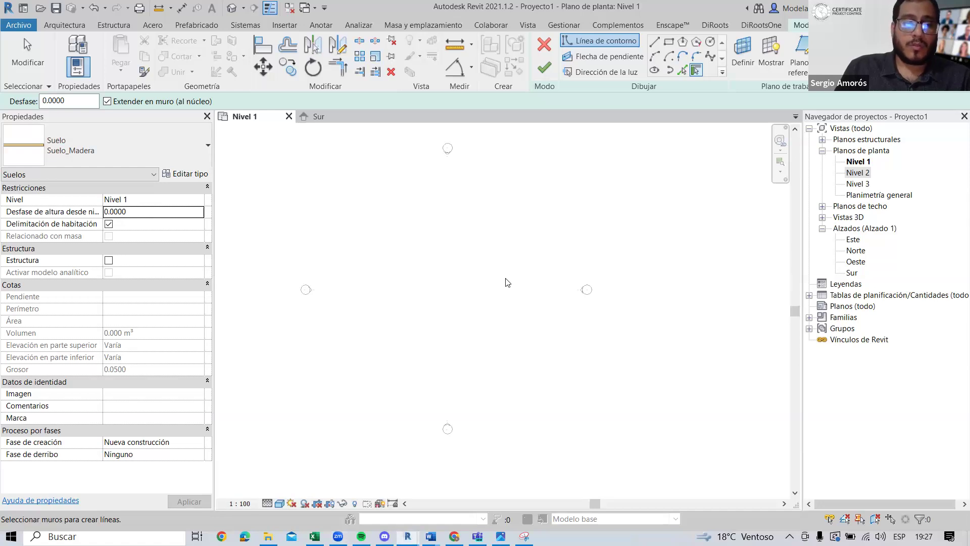
Step: Sketch a closed L-shaped floor boundary between the elevation markers with chained straight lines, its right edge about 10 m long
click(654, 44)
click(349, 358)
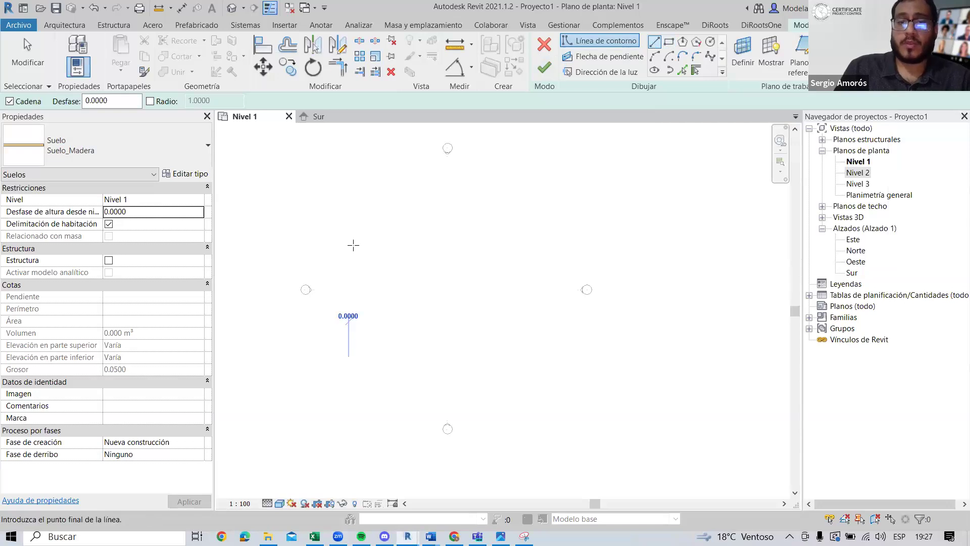
click(349, 207)
click(436, 206)
click(436, 278)
click(555, 278)
click(556, 358)
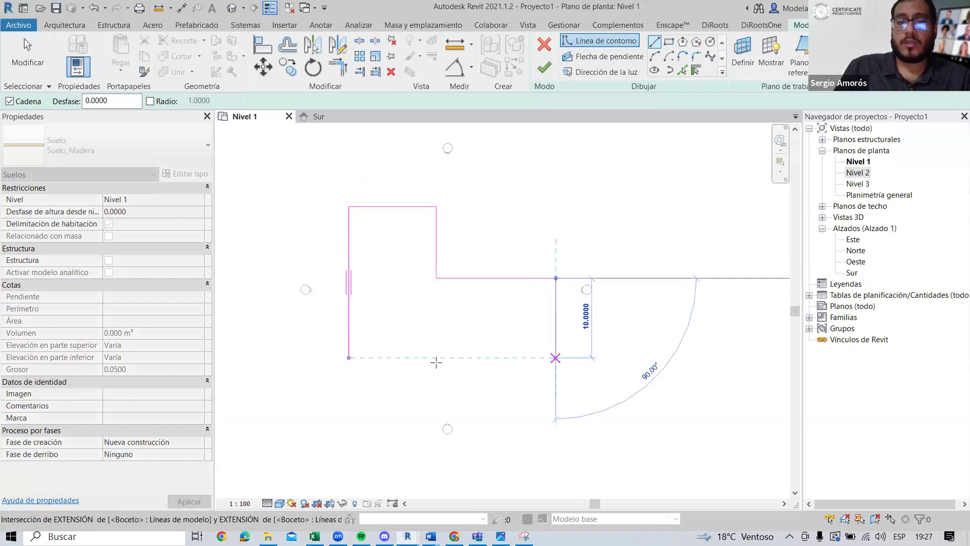
click(349, 358)
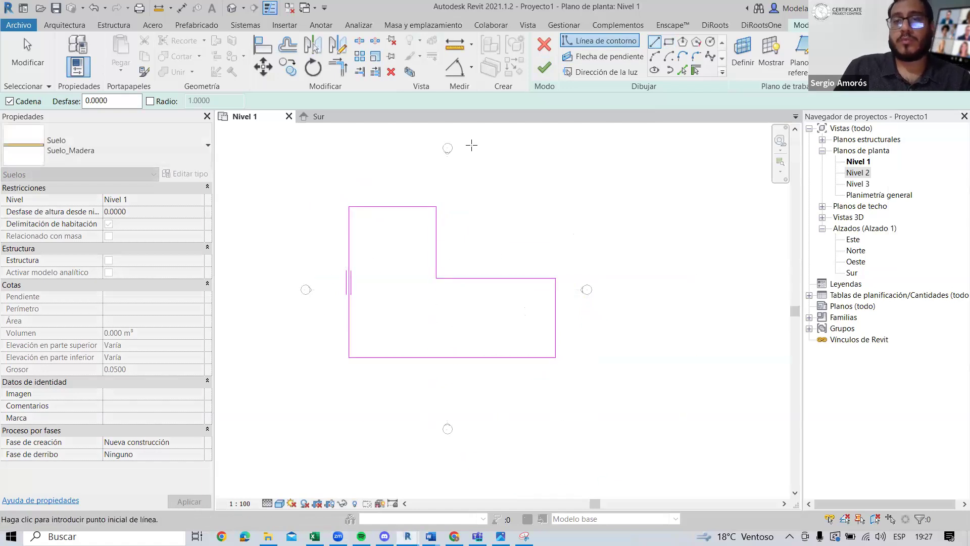
Step: Stop drawing lines and delete the whole L-shaped floor boundary
click(544, 64)
scroll(472, 329, up, 3)
scroll(469, 302, down, 3)
key(Escape)
double_click(512, 283)
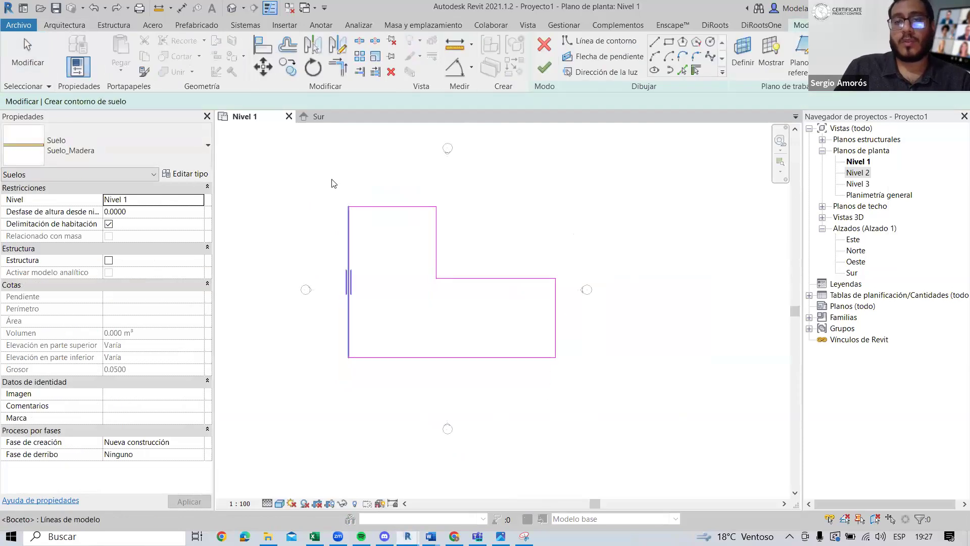
key(Delete)
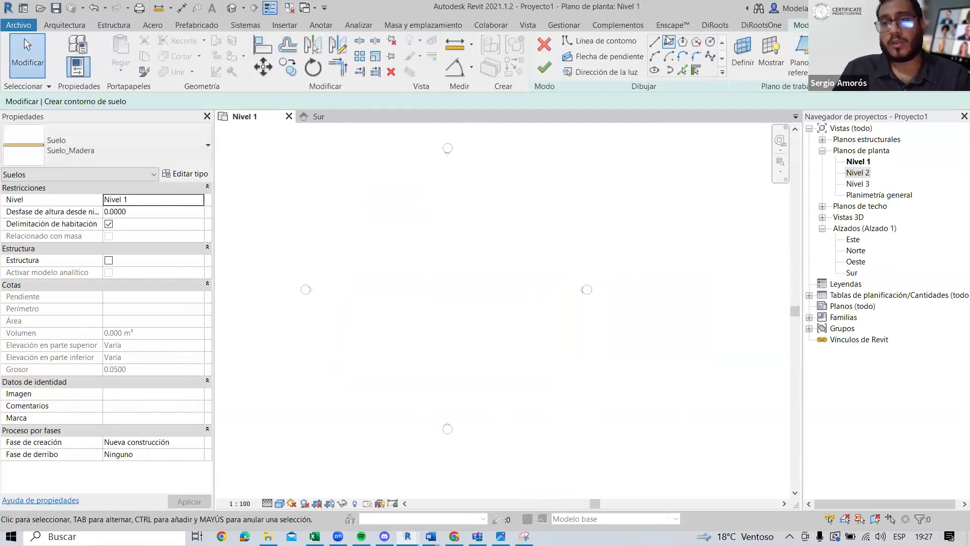
Step: Sketch a rectangular floor boundary about 23 m wide and 19 m high between the elevation markers
click(670, 44)
click(345, 193)
click(529, 344)
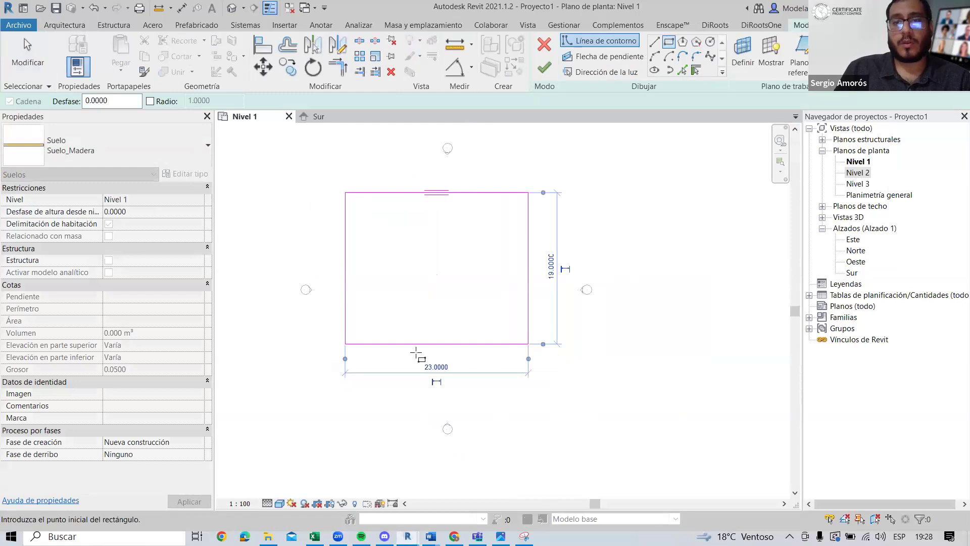
key(Escape)
key(Escape)
middle_drag(602, 273, 608, 295)
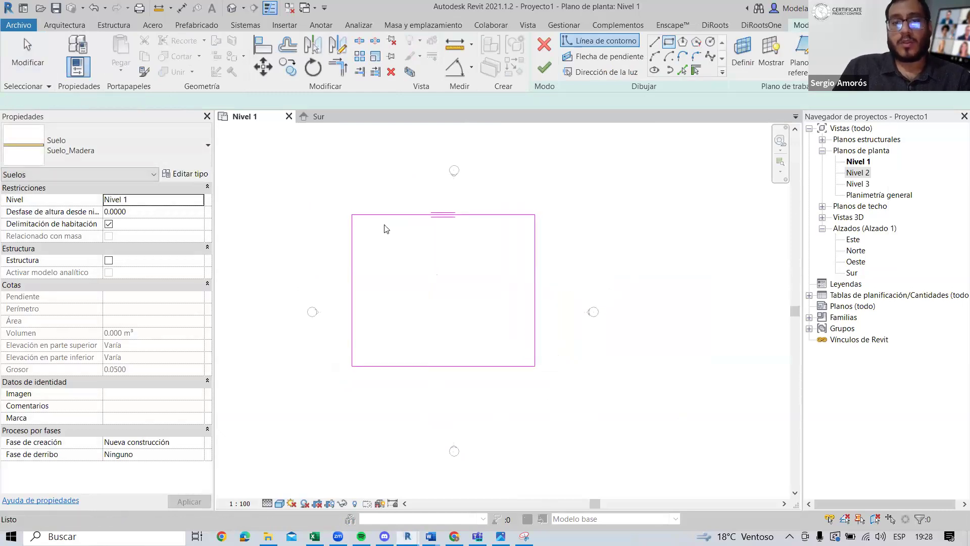
Step: Set the rectangular boundary's vertical dimension to 10 m by adjusting its upper edge
click(383, 216)
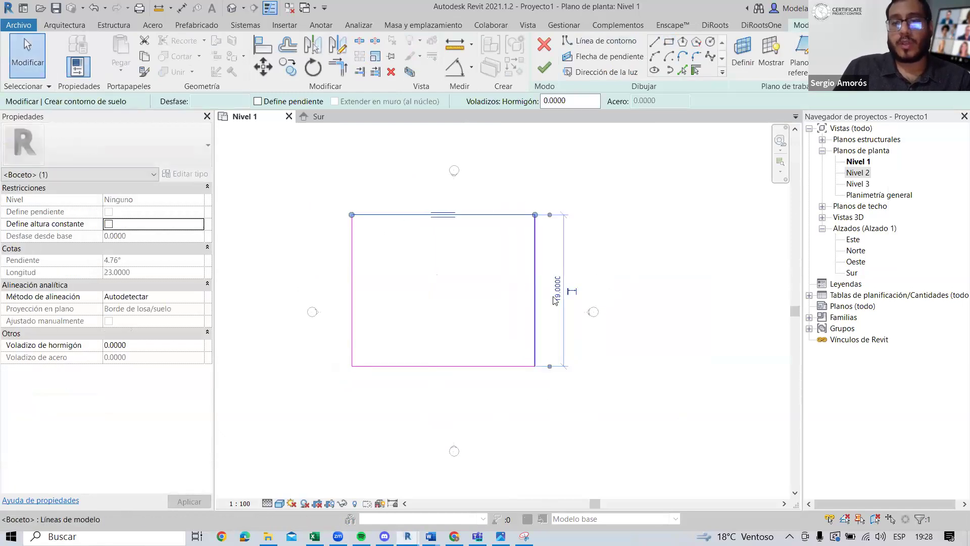
scroll(556, 300, up, 3)
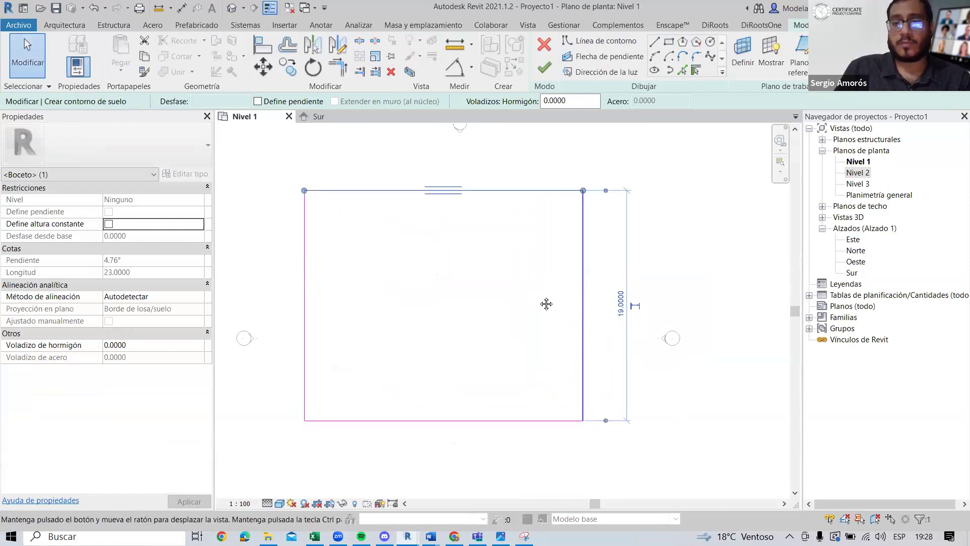
click(581, 279)
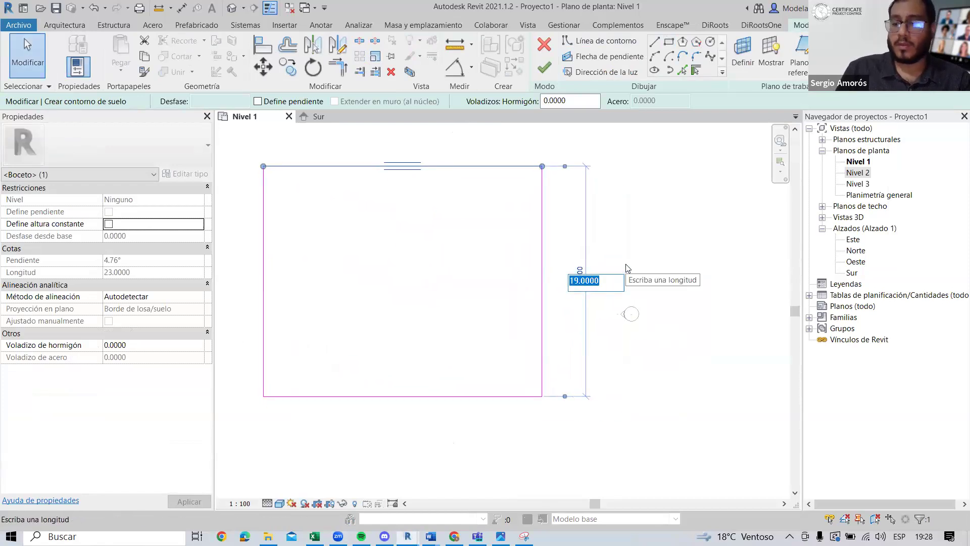
text(10)
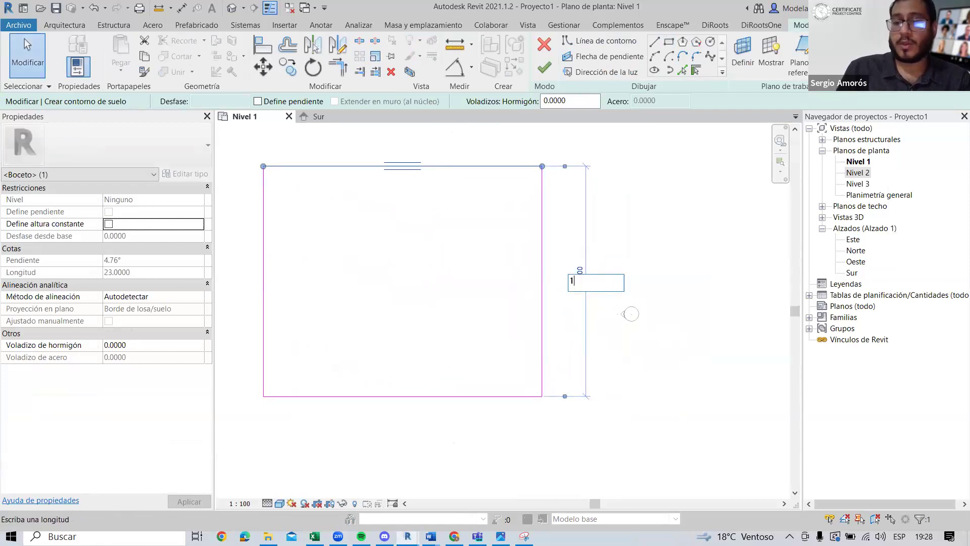
key(Return)
key(Escape)
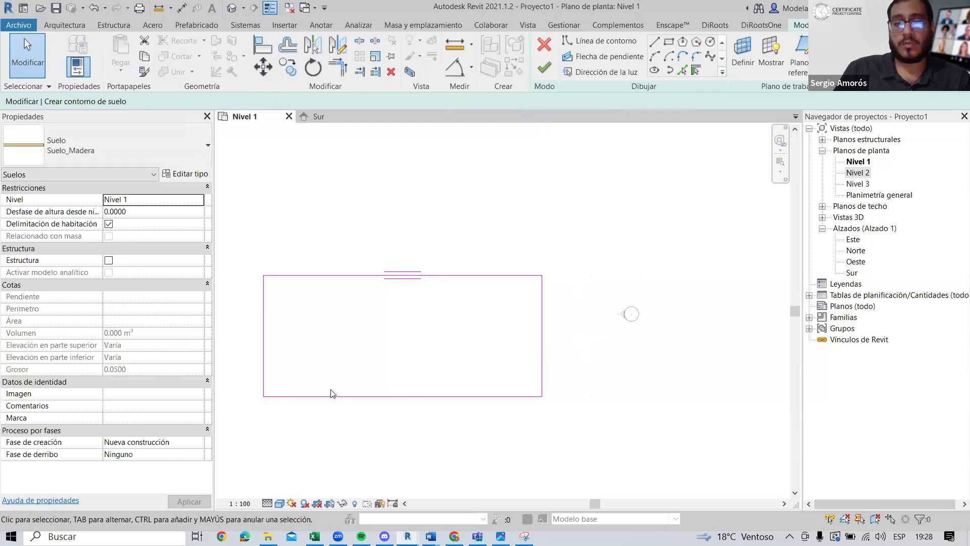
Step: Set the rectangular boundary's horizontal dimension to 10 m by adjusting its left edge, and finish the floor
click(325, 396)
key(Escape)
click(349, 275)
click(404, 236)
text(10)
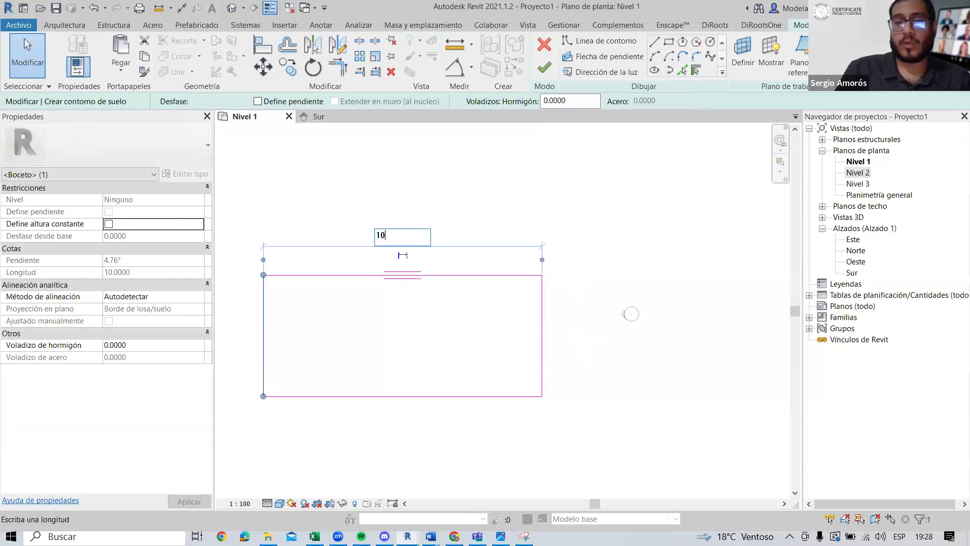
key(Return)
click(544, 68)
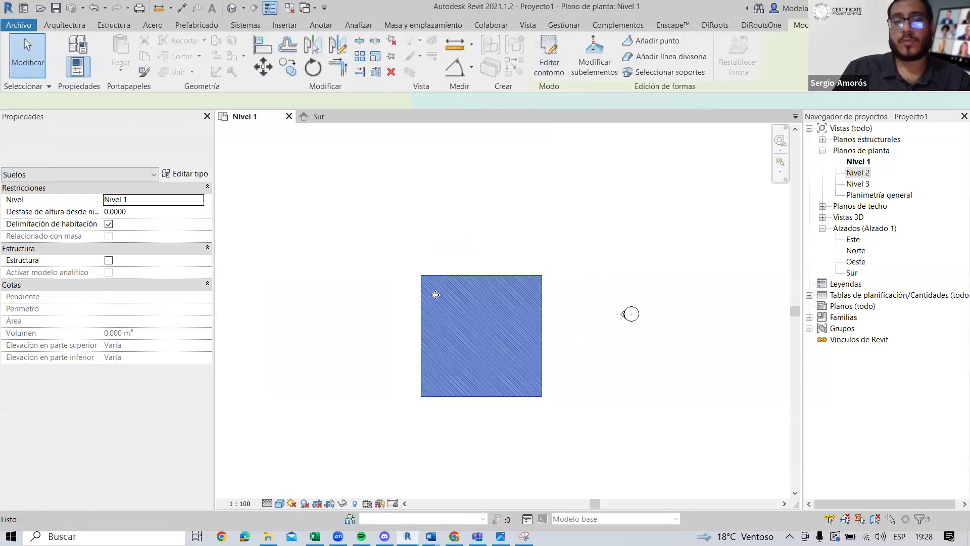
scroll(435, 294, down, 3)
drag(438, 281, 388, 251)
click(446, 256)
middle_drag(447, 255, 488, 276)
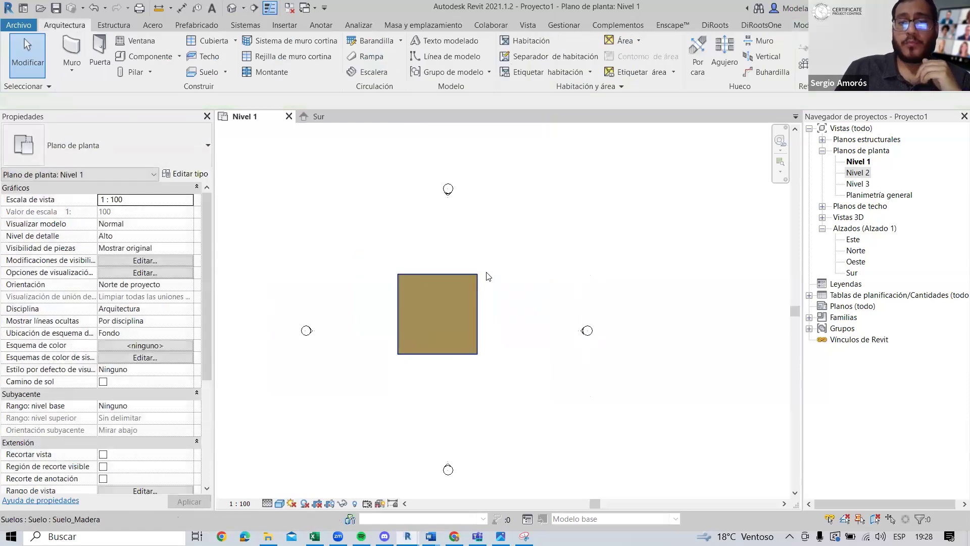
Step: Edit the square floor's boundary, round its upper-left corner with a fillet arc of about 7.2 m radius, and finish the sketch
click(427, 271)
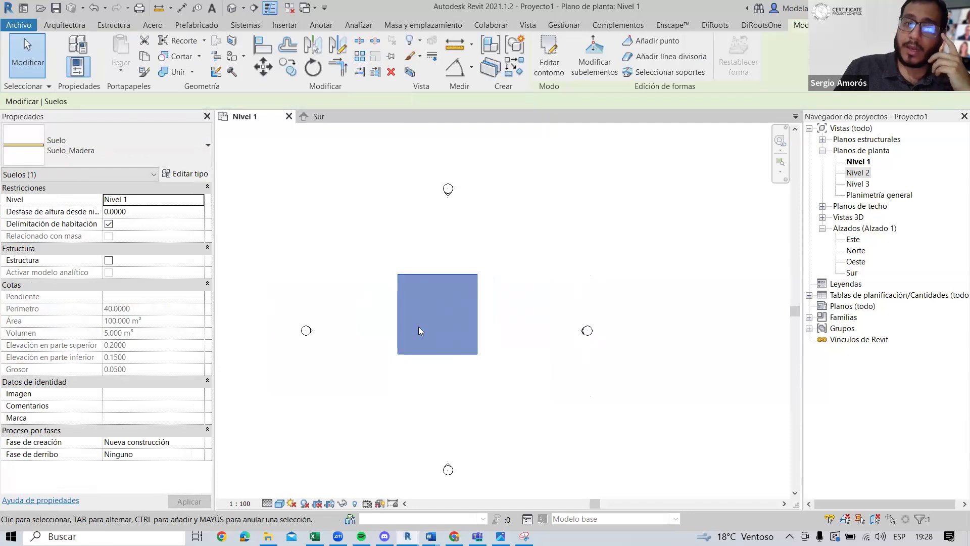
scroll(360, 277, up, 1)
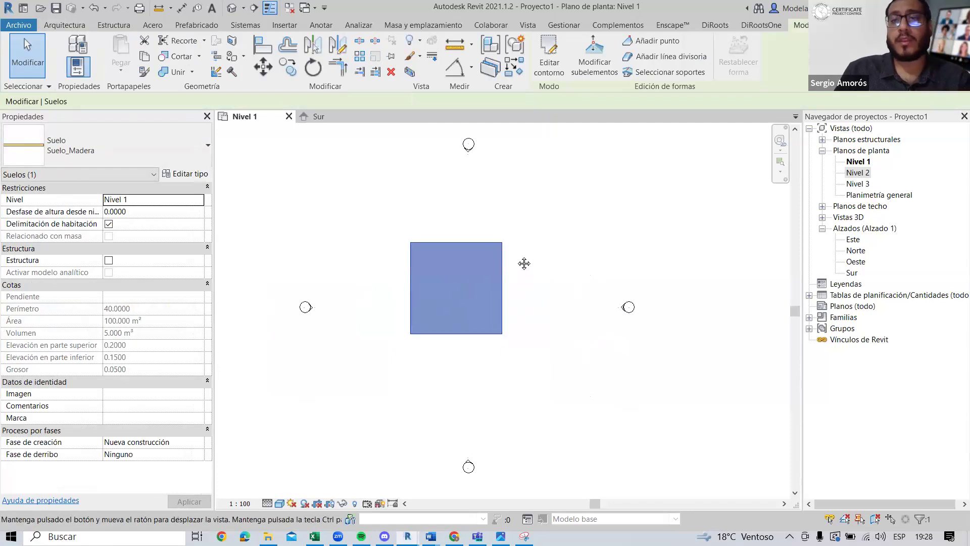
click(550, 55)
middle_drag(575, 256, 562, 296)
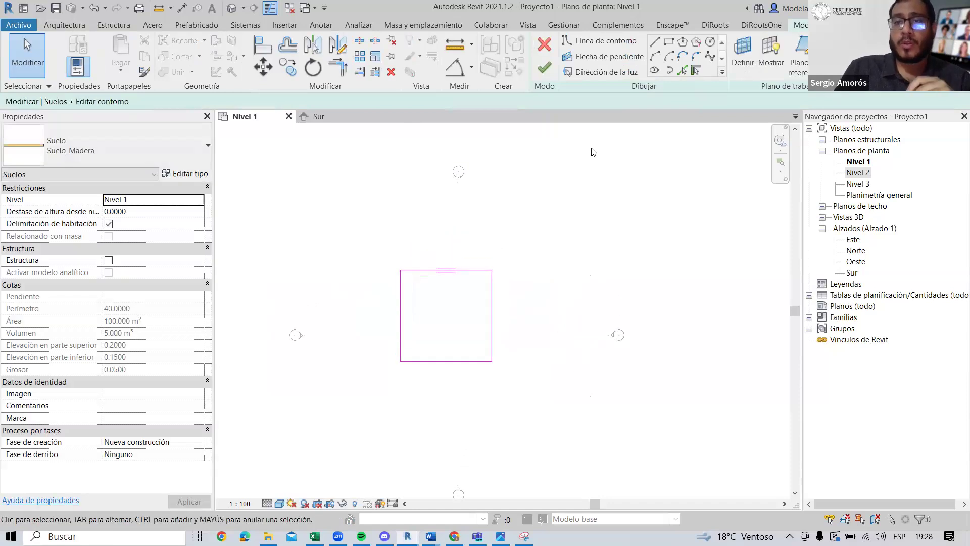
click(696, 56)
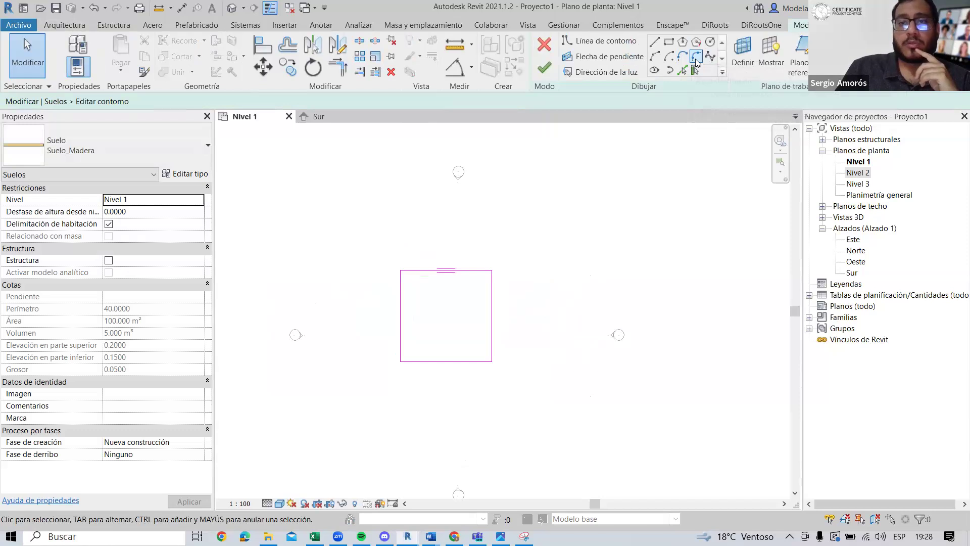
scroll(415, 268, up, 2)
click(415, 262)
click(395, 281)
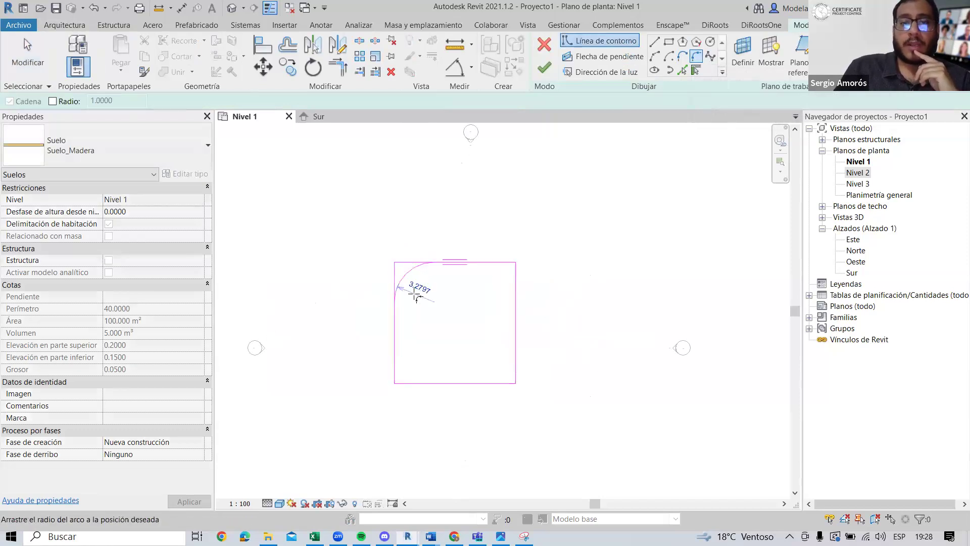
click(417, 287)
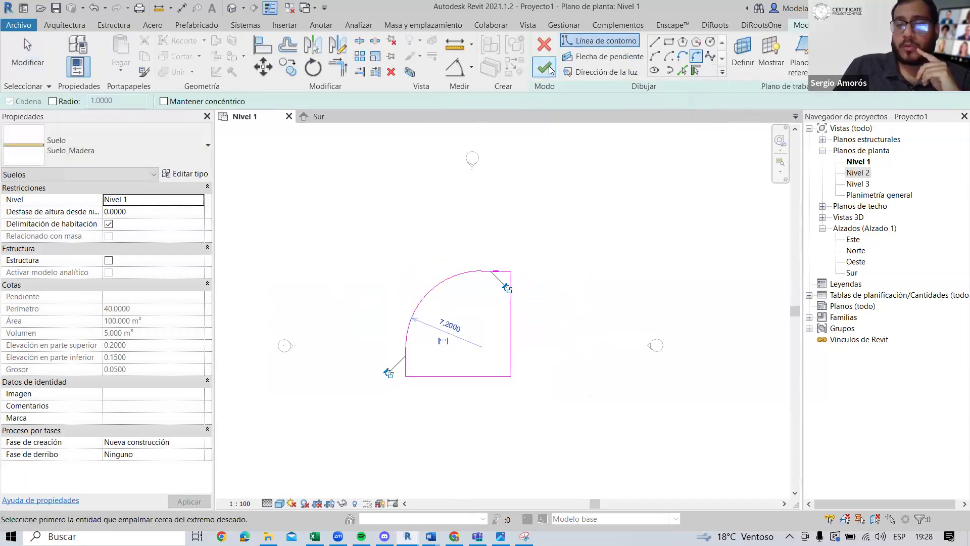
click(544, 67)
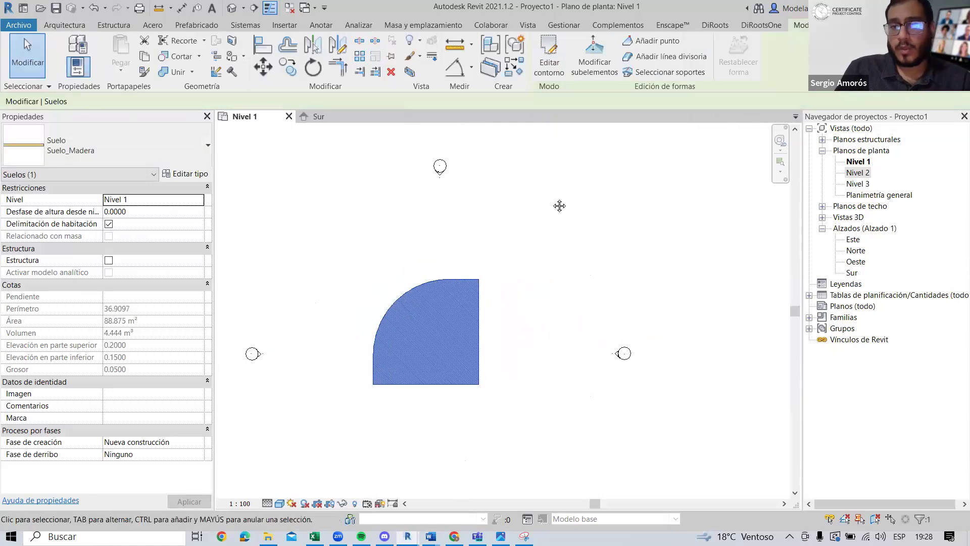
Step: Undo the floor boundary's corner fillet and finish the sketch with the square outline
click(549, 59)
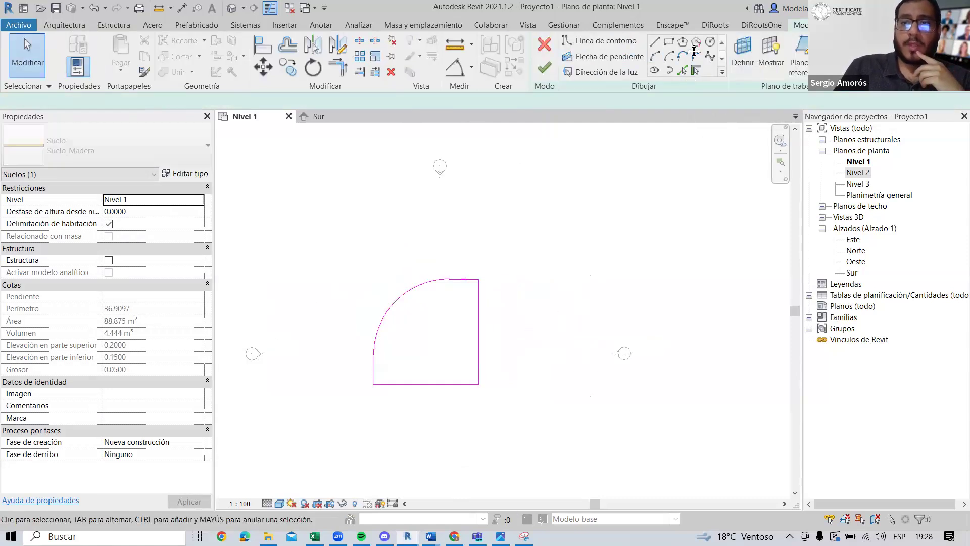
click(647, 81)
drag(687, 64, 707, 82)
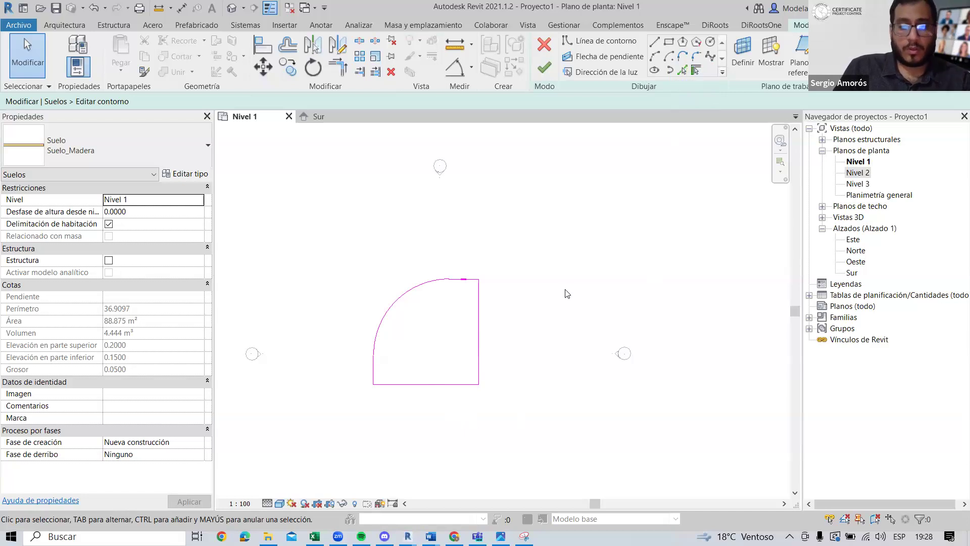
key(ctrl+z)
key(ctrl+z)
key(ctrl+z)
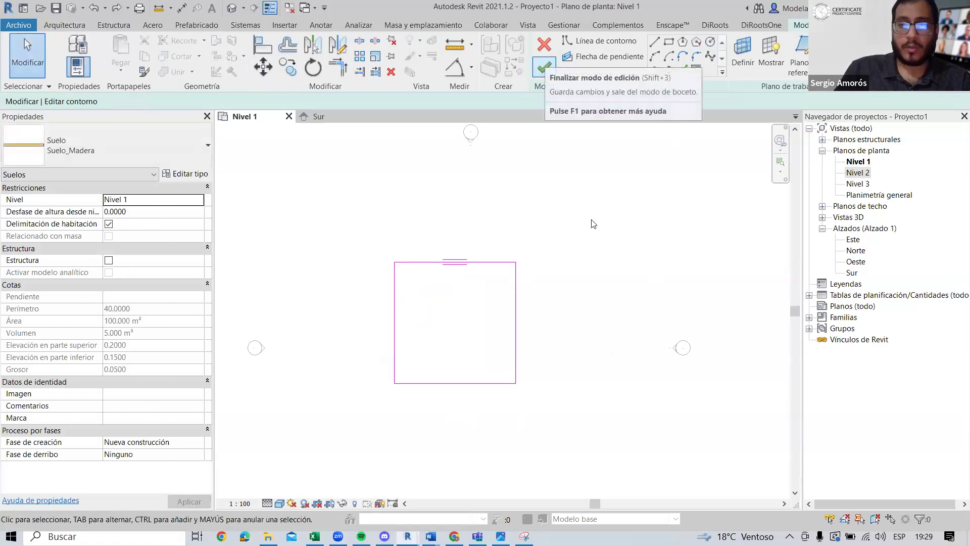
click(545, 63)
mouse_move(594, 353)
middle_down()
mouse_move(572, 353)
mouse_move(572, 336)
middle_up()
key(Escape)
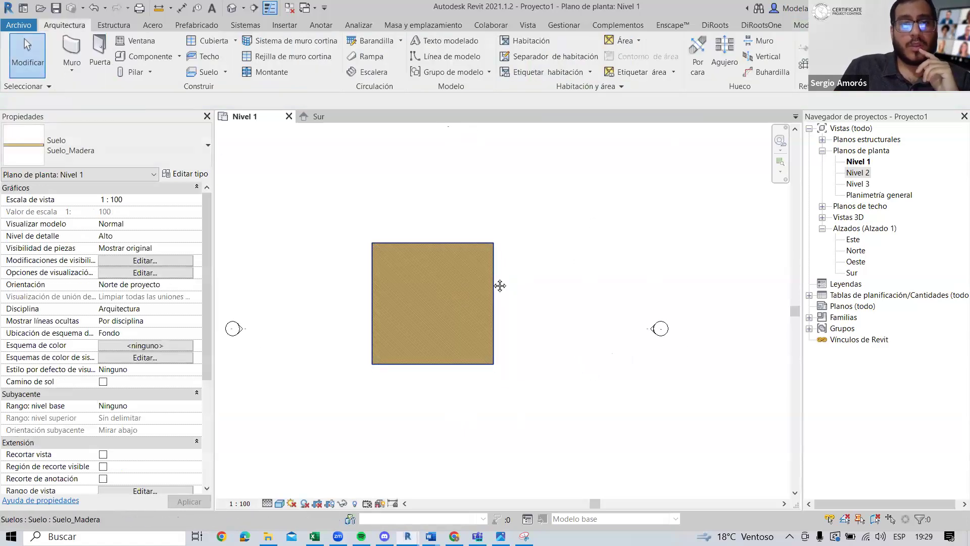
Step: Inspect the floor in the default 3D view, orbiting around it, and return to the Nivel 1 floor plan
middle_drag(500, 286, 525, 292)
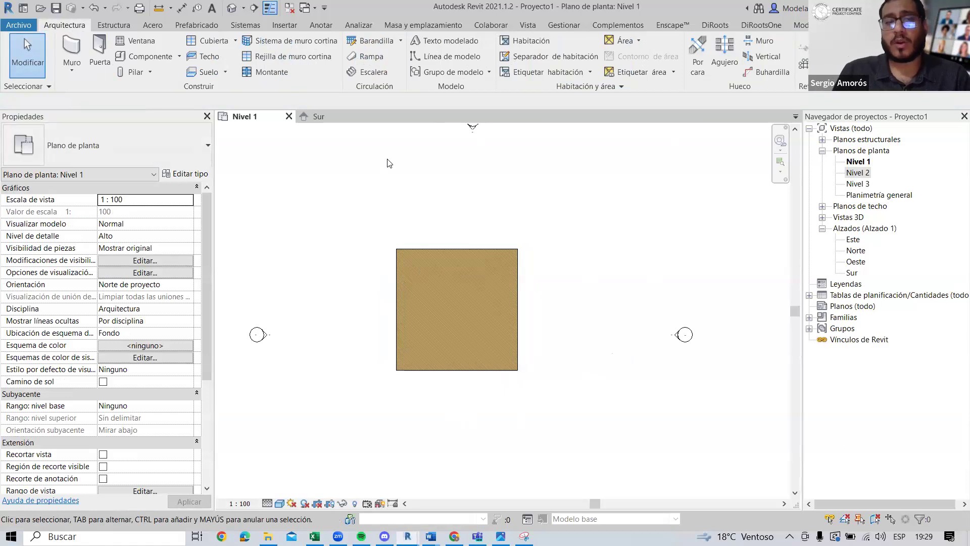
middle_drag(416, 187, 433, 158)
scroll(451, 181, up, 3)
scroll(453, 186, down, 2)
click(232, 8)
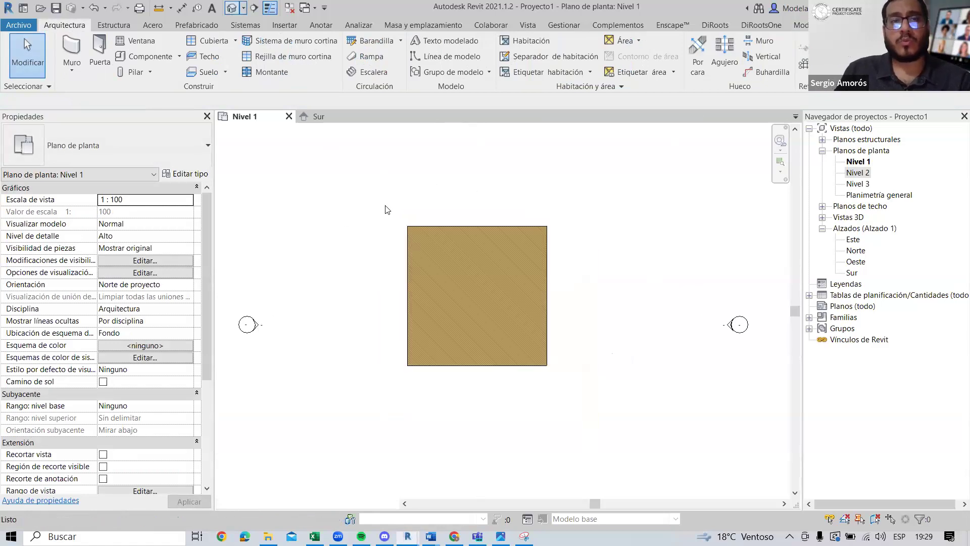
scroll(510, 311, up, 2)
shift+middle_drag(511, 311, 462, 202)
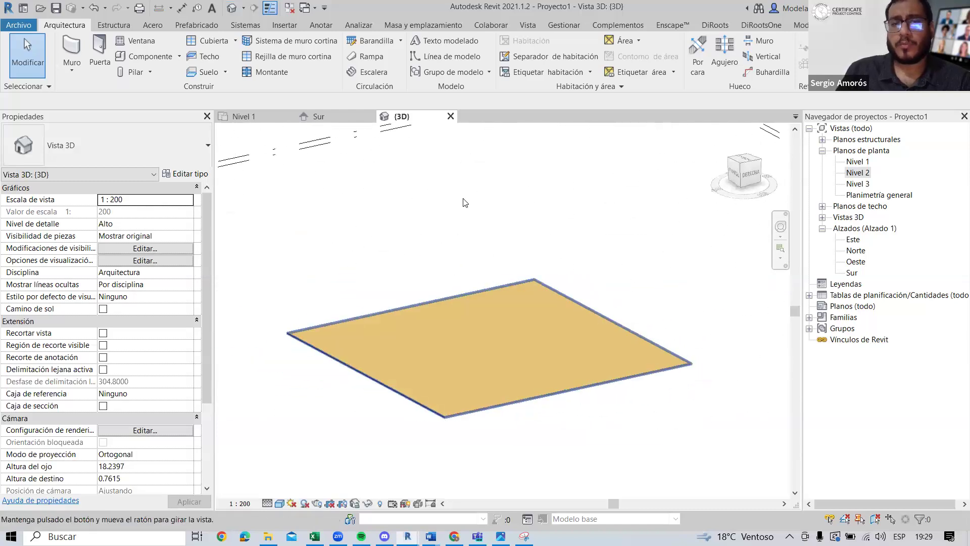
click(270, 120)
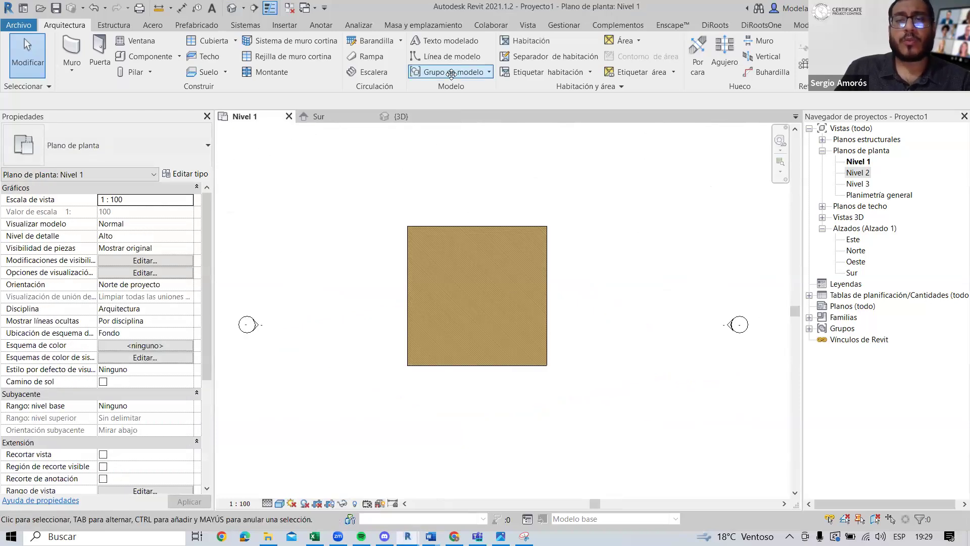
Step: Start the Wall tool on Nivel 1 and choose the basic wall type Por defecto - 20 cm
click(70, 52)
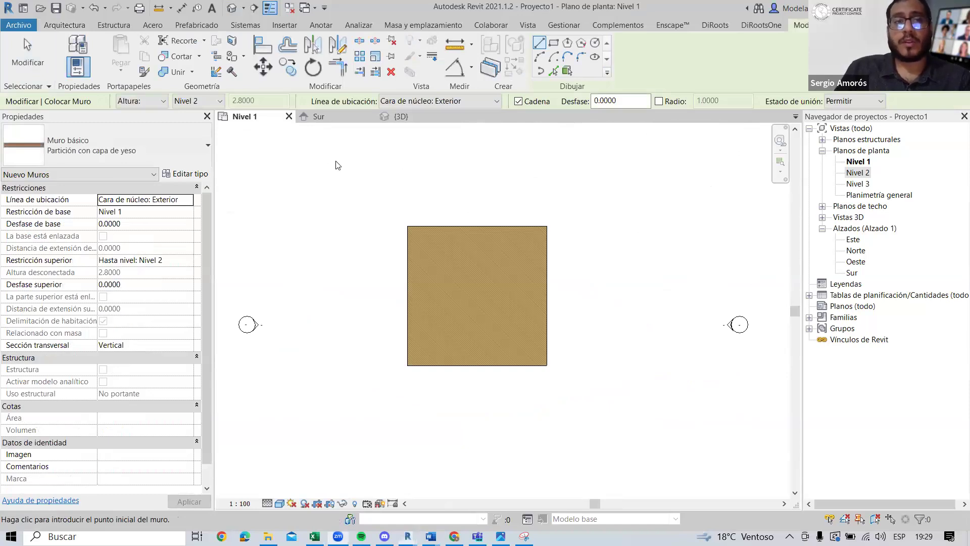
key(Escape)
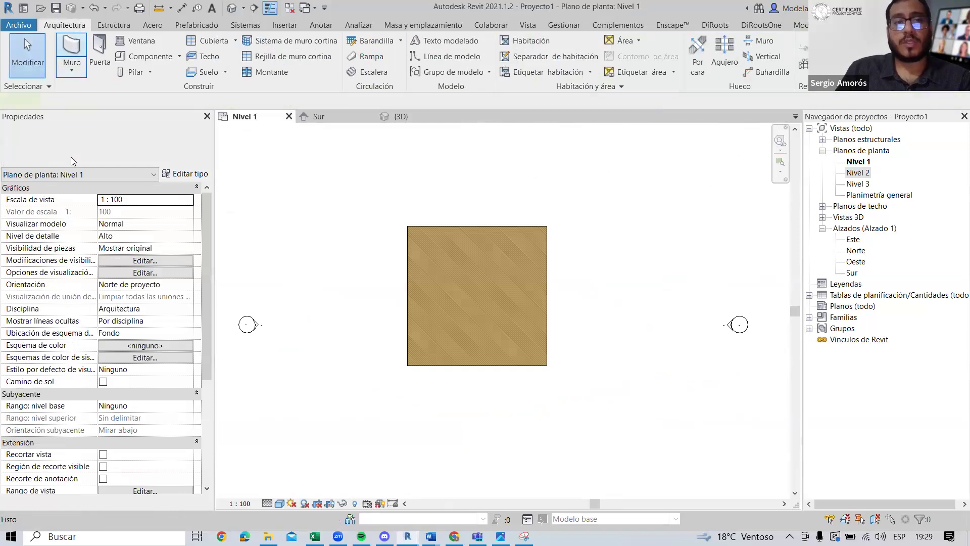
key(w)
key(a)
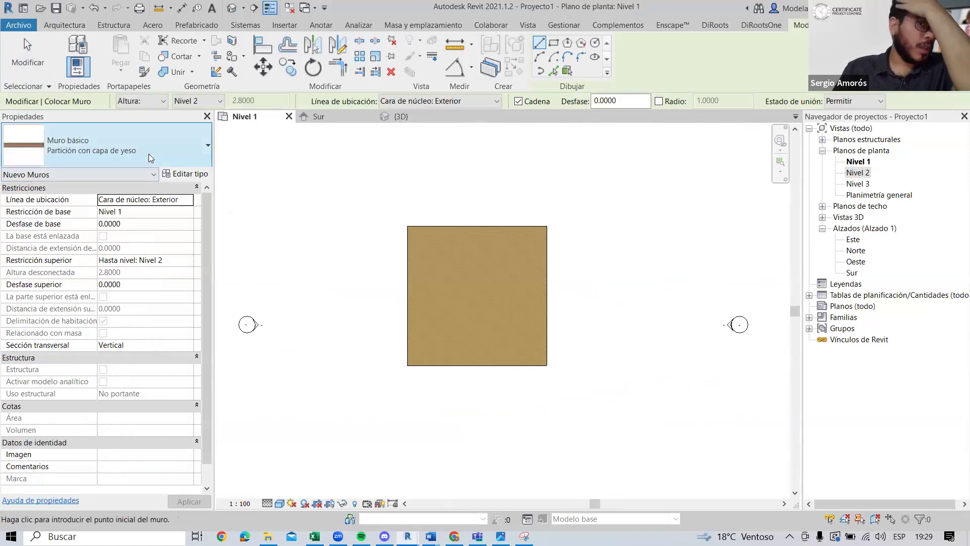
click(129, 156)
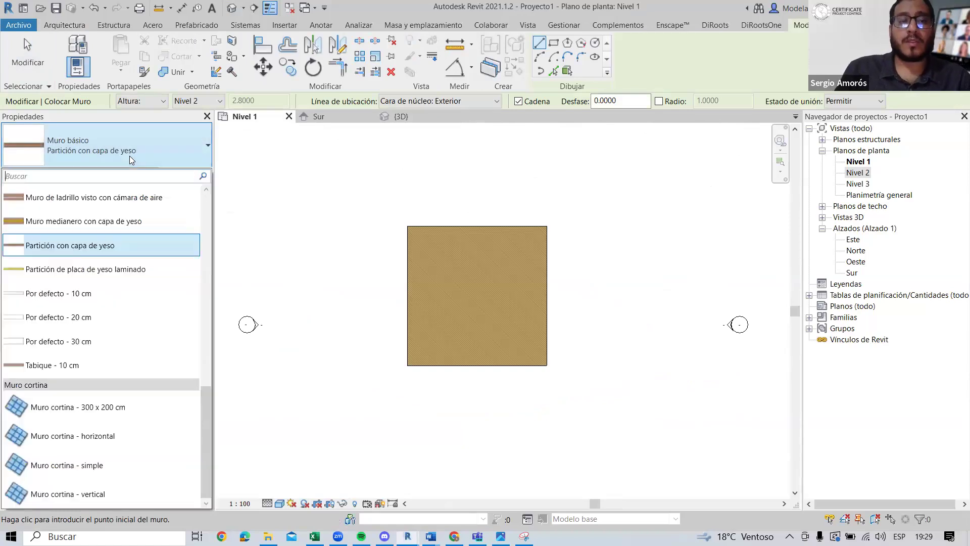
scroll(140, 309, up, 10)
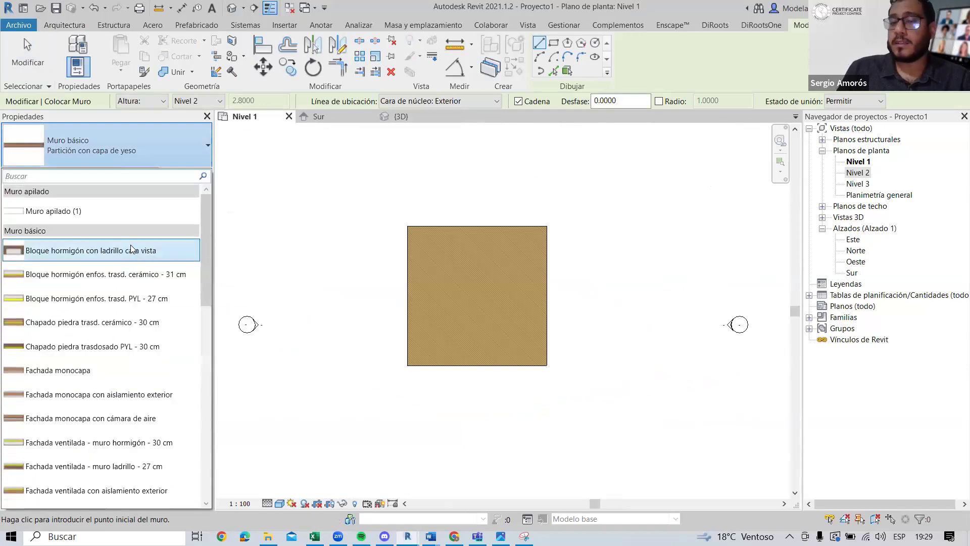
scroll(131, 247, down, 7)
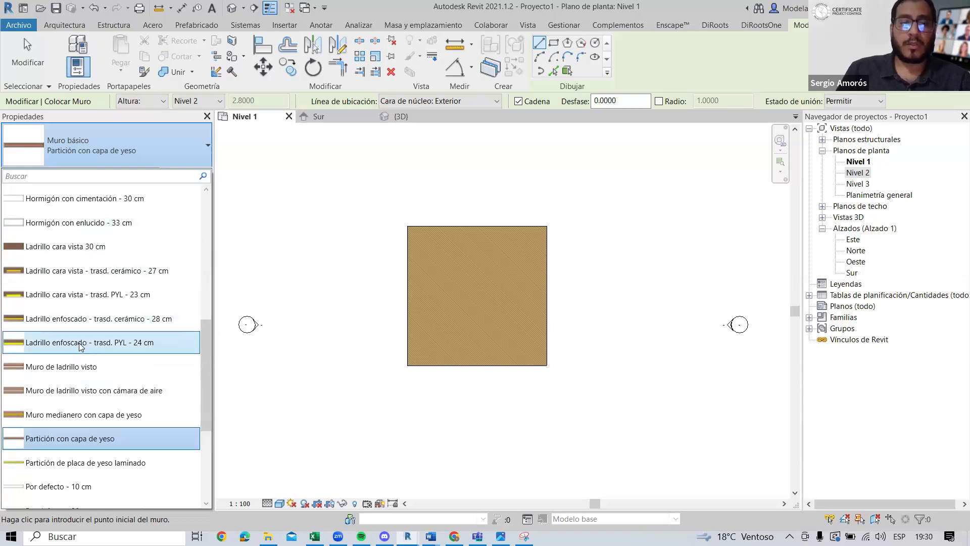
scroll(102, 289, up, 7)
scroll(118, 236, down, 2)
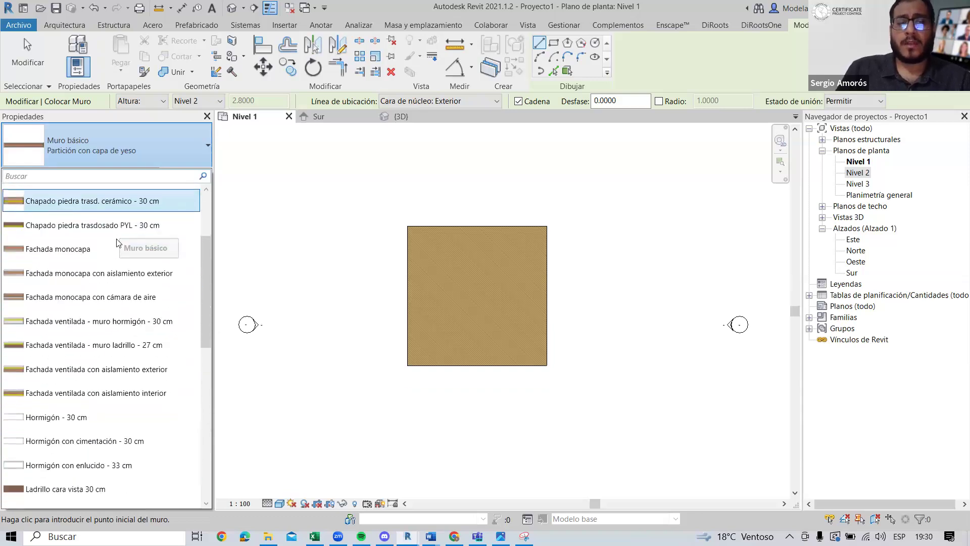
scroll(118, 242, down, 6)
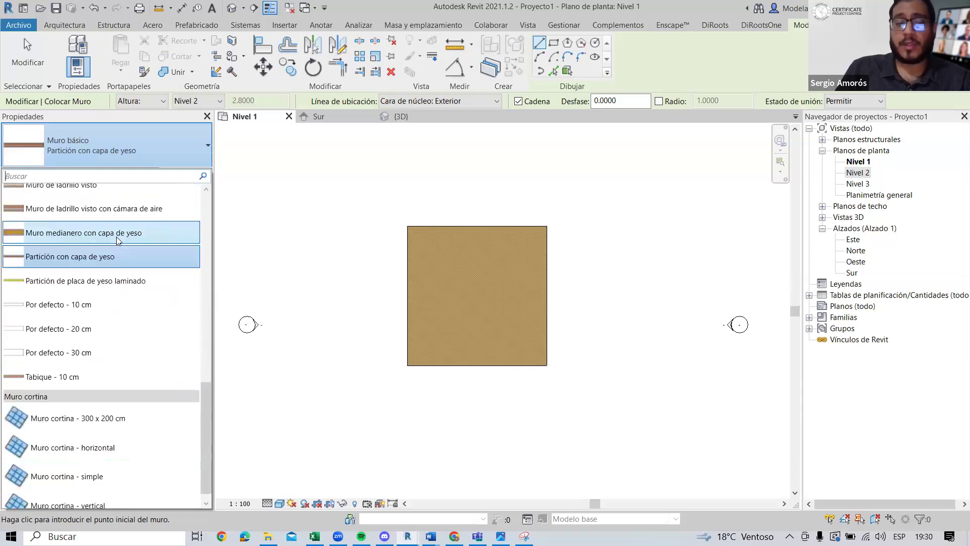
scroll(59, 331, up, 4)
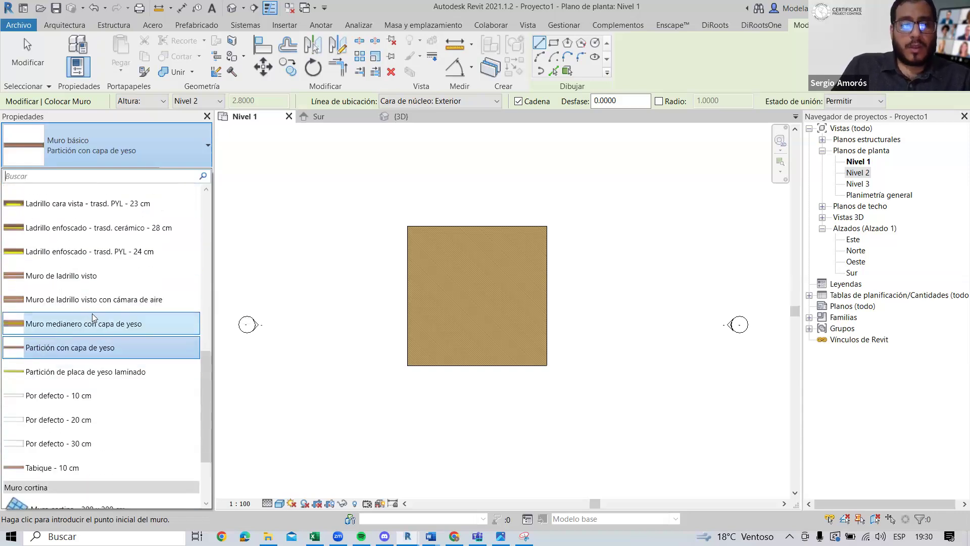
click(62, 422)
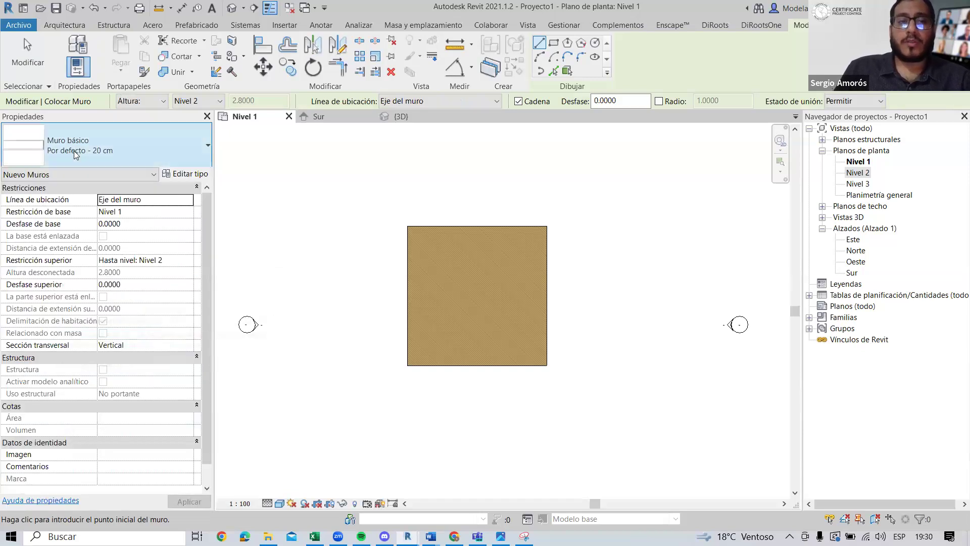
Step: Draw a chain of four walls above and beside the floor, the first about 16.9 m and the last two about 7.6 m and 12.1 m
scroll(354, 253, down, 4)
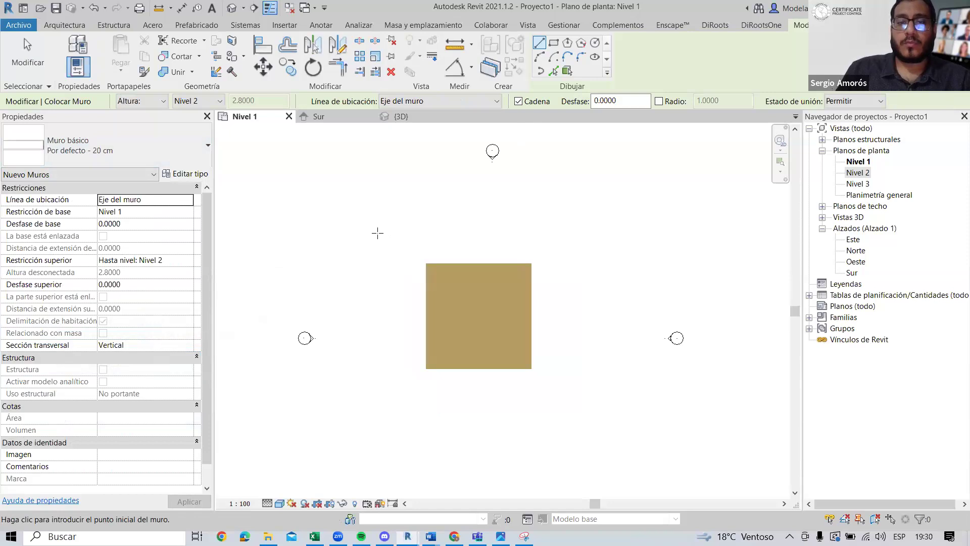
scroll(305, 253, up, 2)
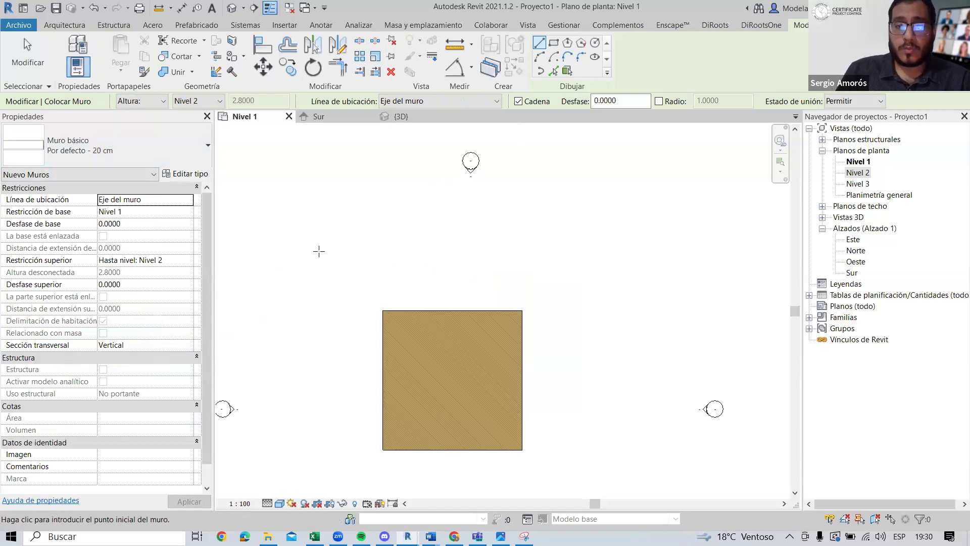
click(321, 248)
click(557, 249)
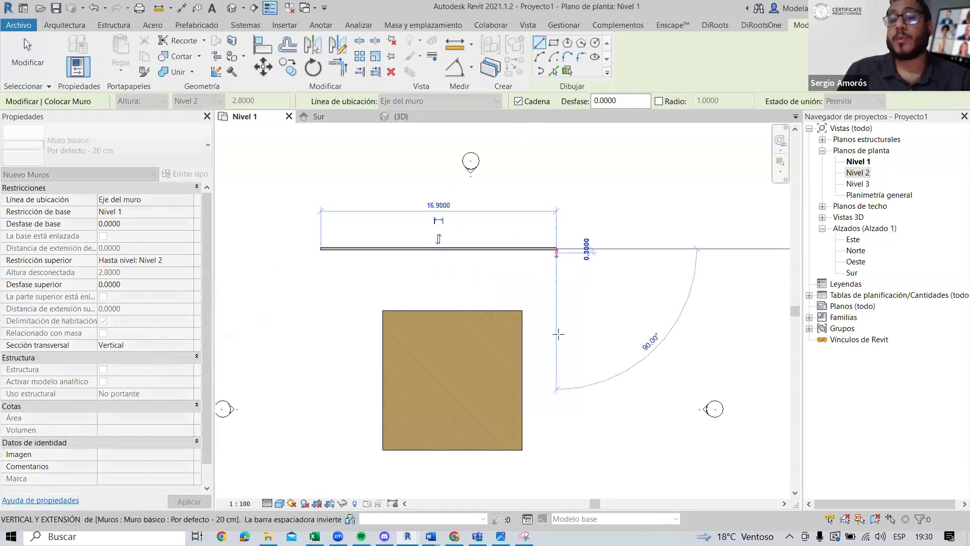
click(556, 423)
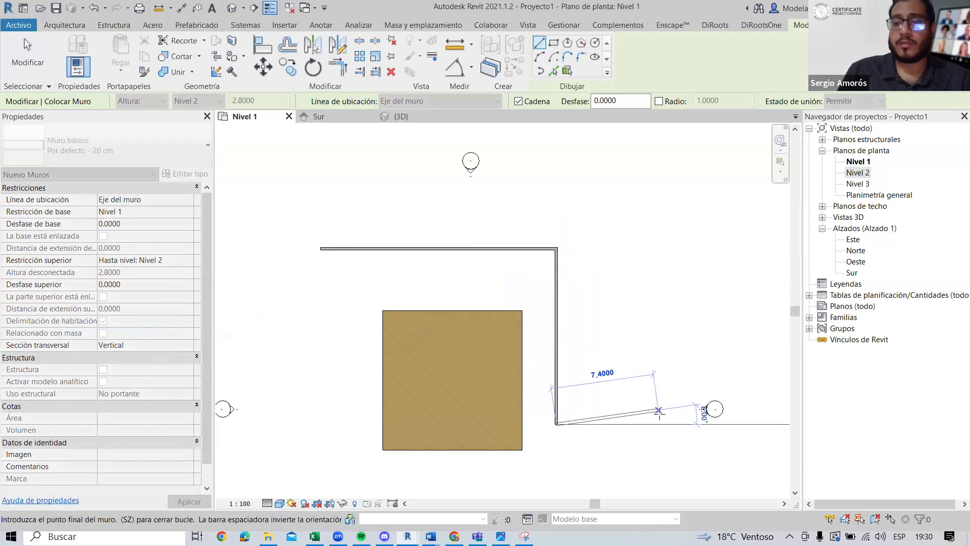
click(662, 423)
click(662, 256)
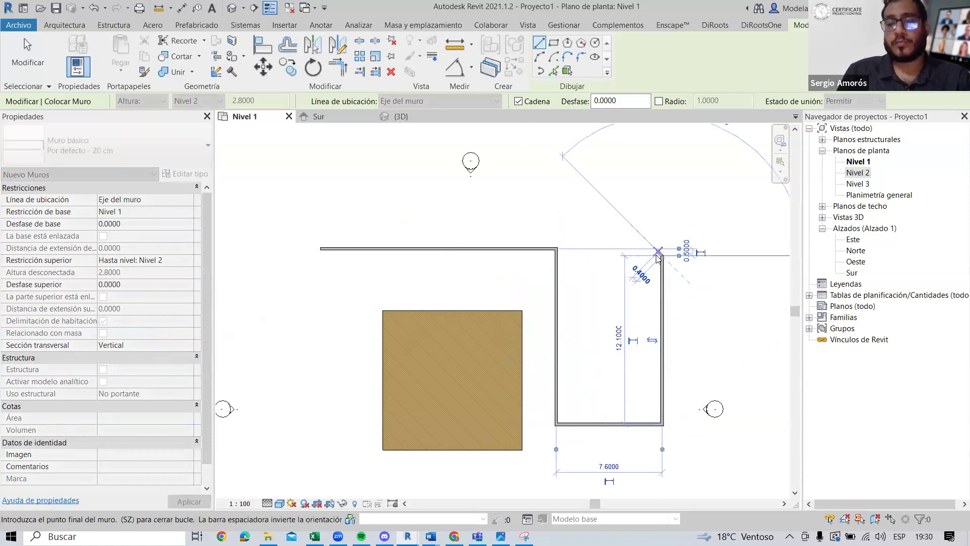
Step: Stop drawing walls and delete the whole chain of trial walls
key(Escape)
key(Escape)
drag(677, 433, 546, 192)
key(Delete)
Step: Restart the Wall tool at the floor and review the location line options available for the new walls
click(69, 51)
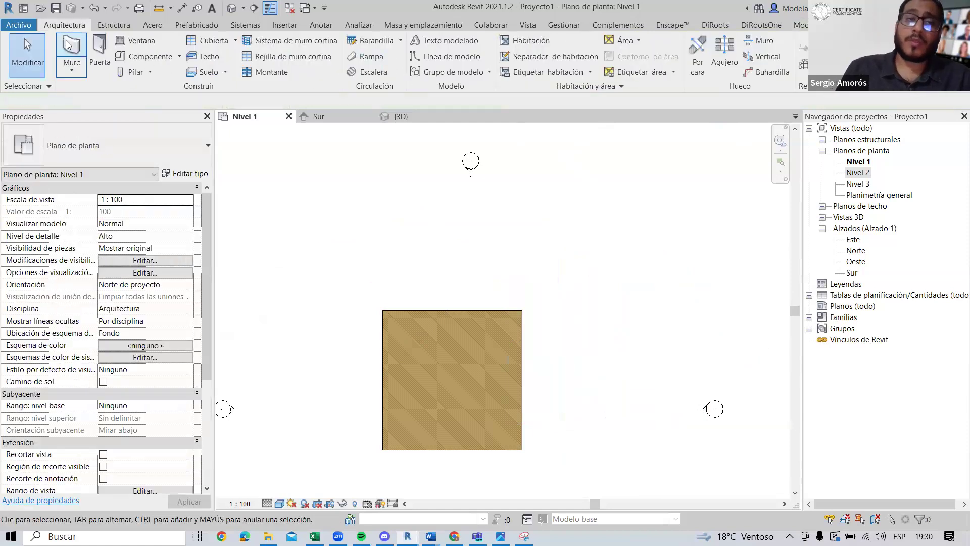
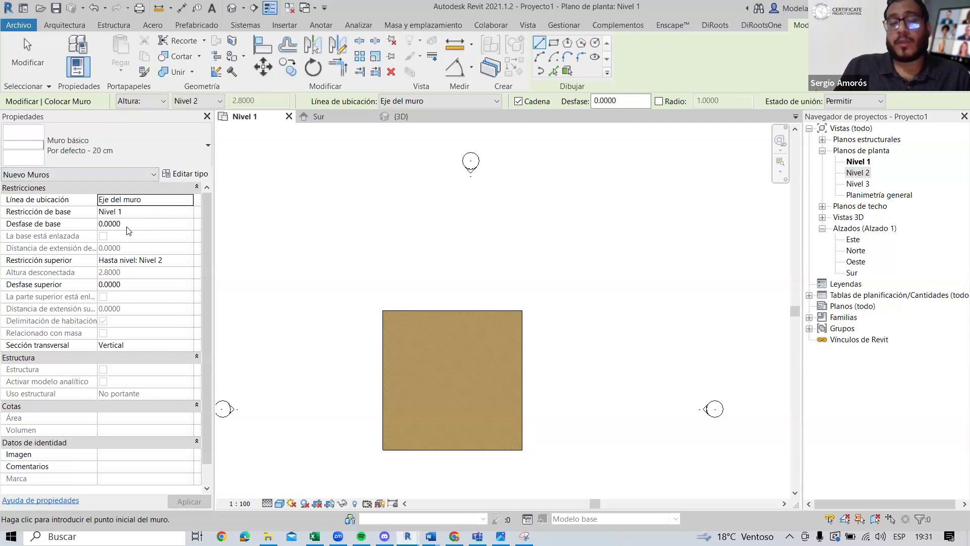
middle_drag(302, 264, 340, 245)
scroll(317, 262, up, 2)
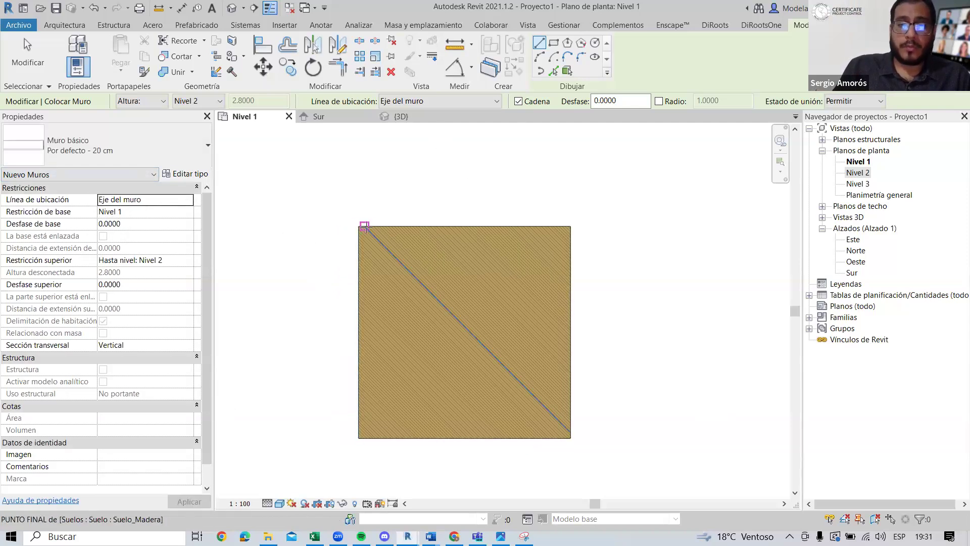
click(188, 201)
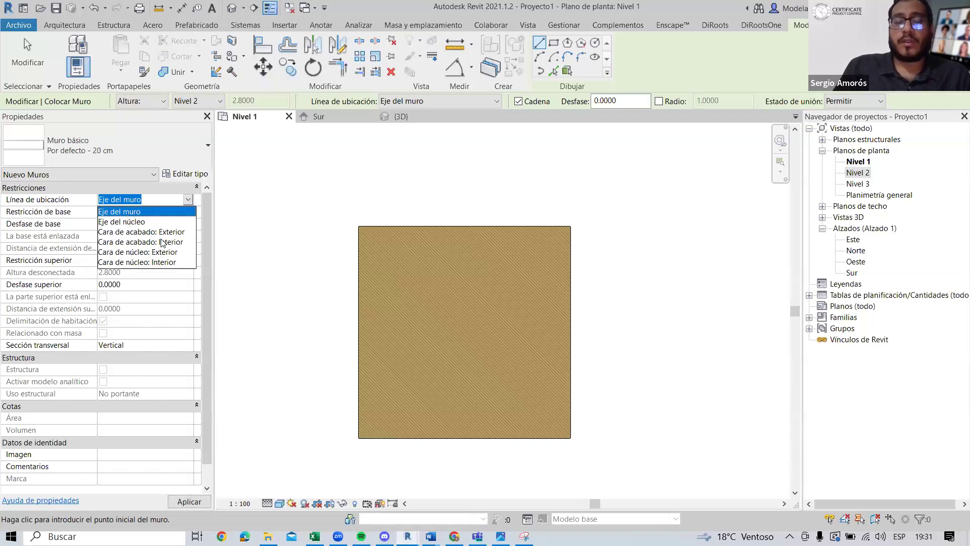
click(188, 200)
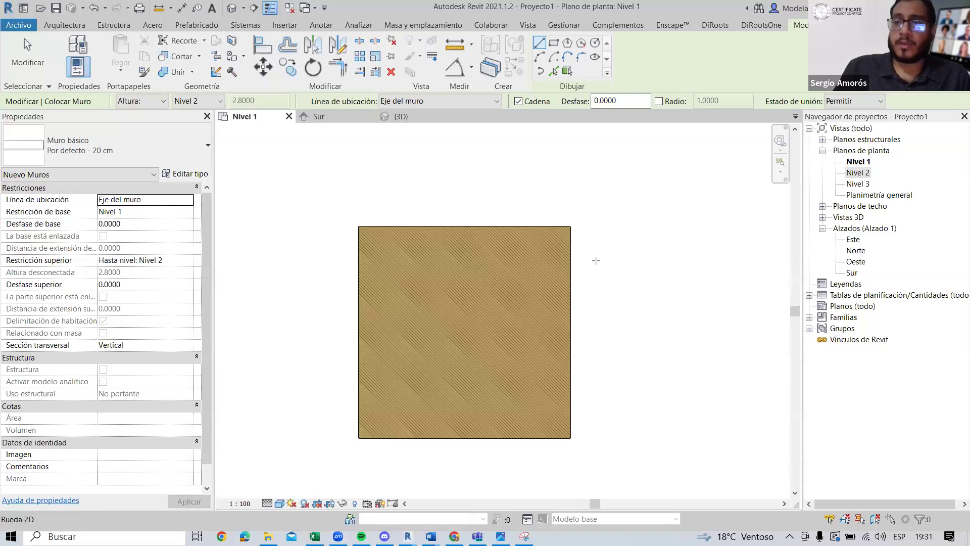
drag(260, 151, 748, 220)
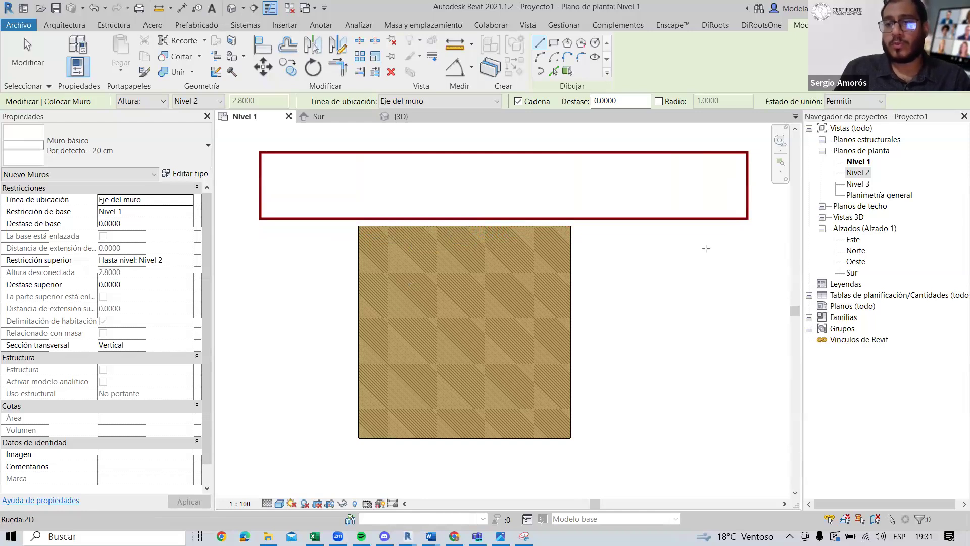
click(245, 161)
click(779, 161)
click(246, 211)
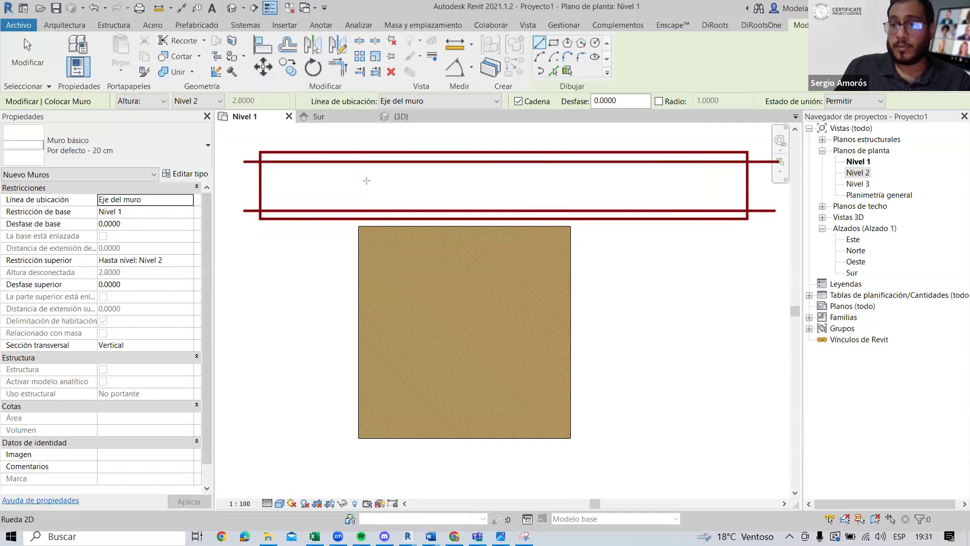
key(ctrl+z)
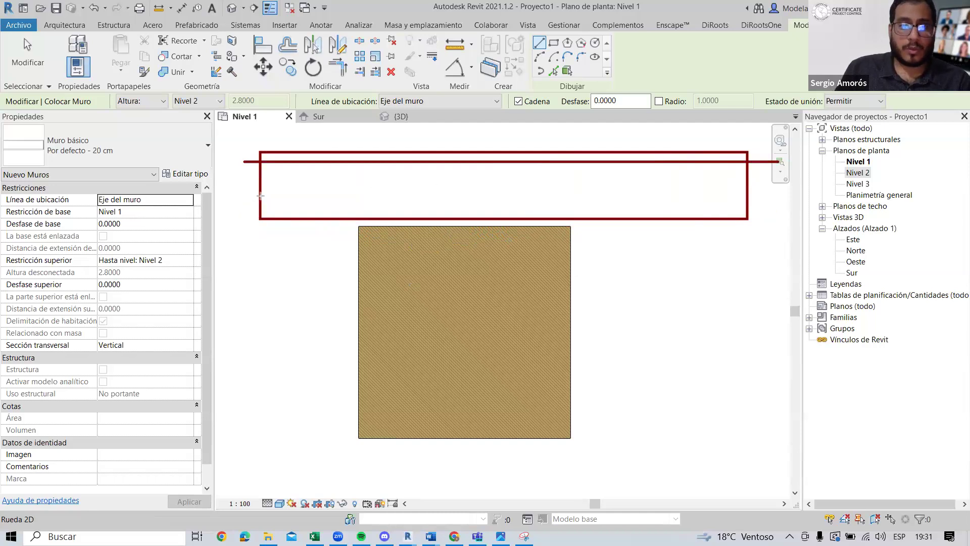
click(748, 196)
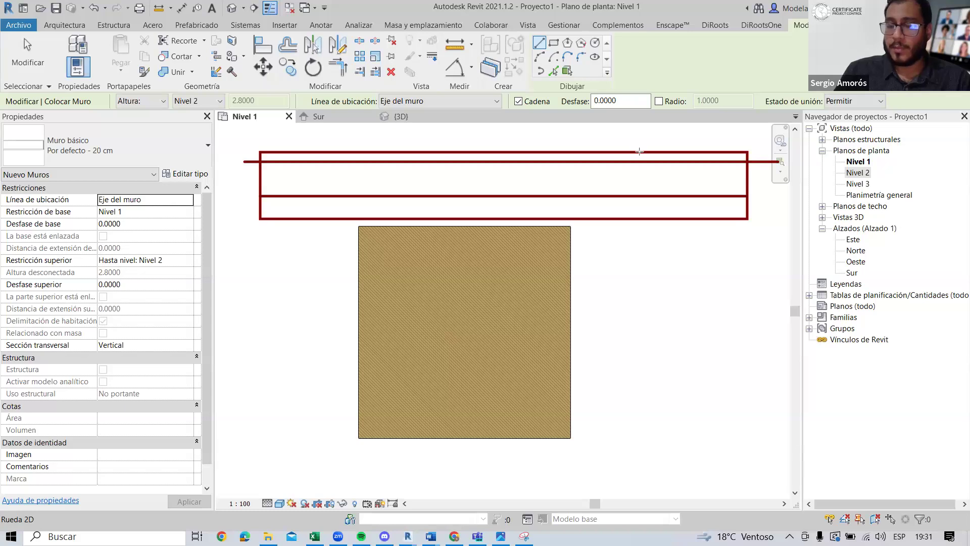
mouse_move(246, 208)
mouse_down()
mouse_move(247, 160)
mouse_move(257, 150)
mouse_up()
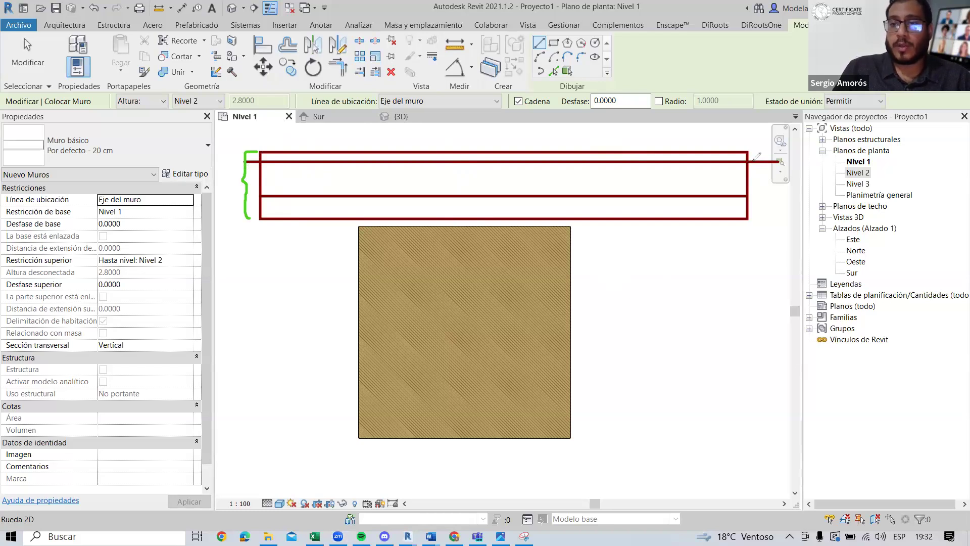
drag(755, 177, 749, 196)
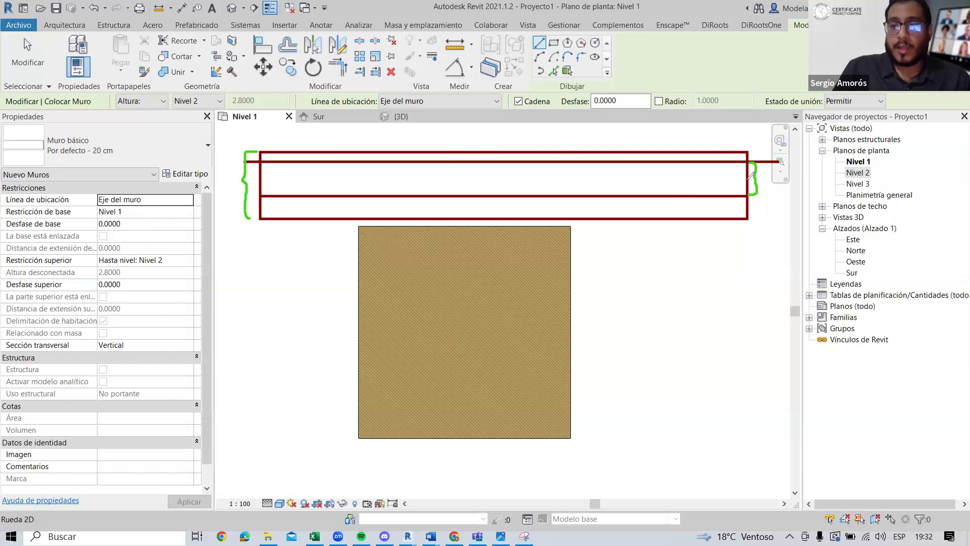
drag(750, 176, 715, 178)
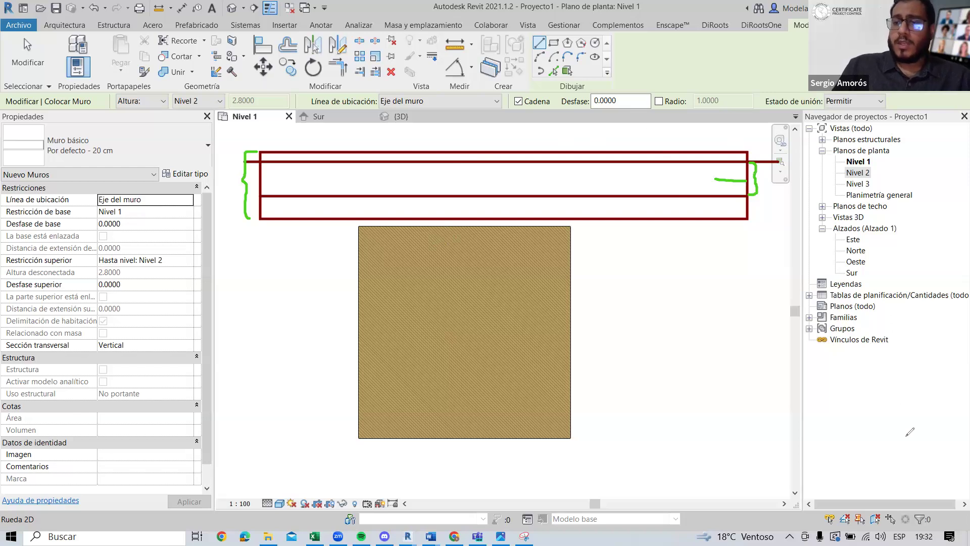
Step: Check the location line choices offered for the new walls, keeping Eje del muro
click(179, 159)
click(187, 202)
click(187, 202)
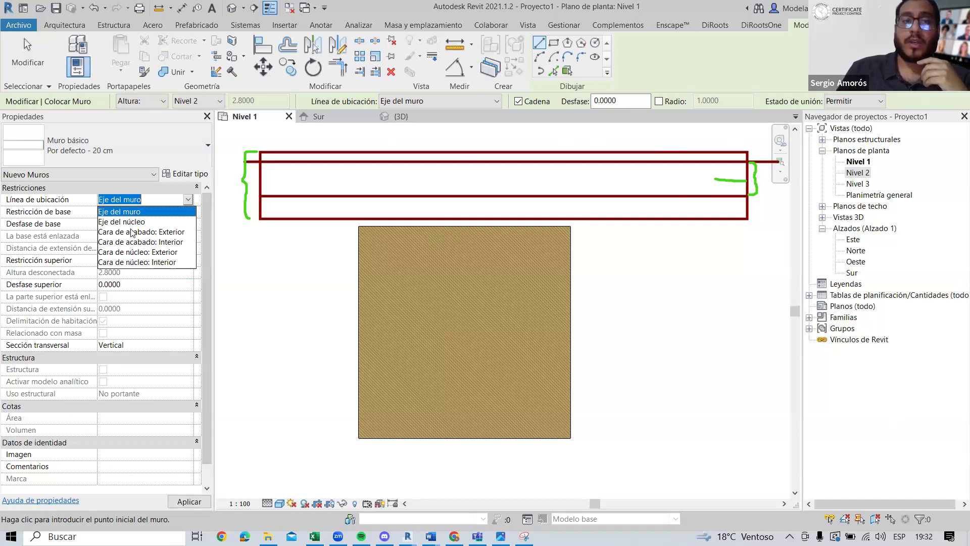
click(699, 12)
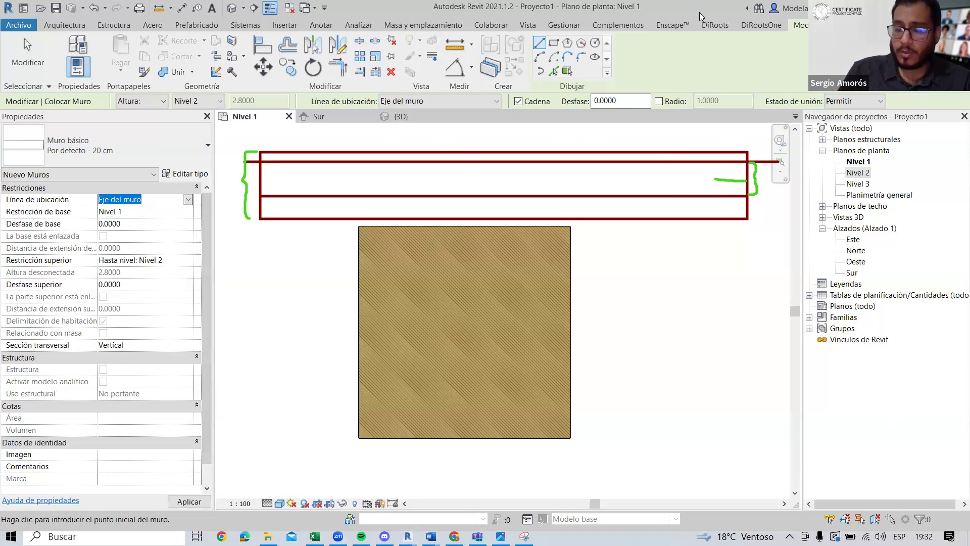
click(886, 436)
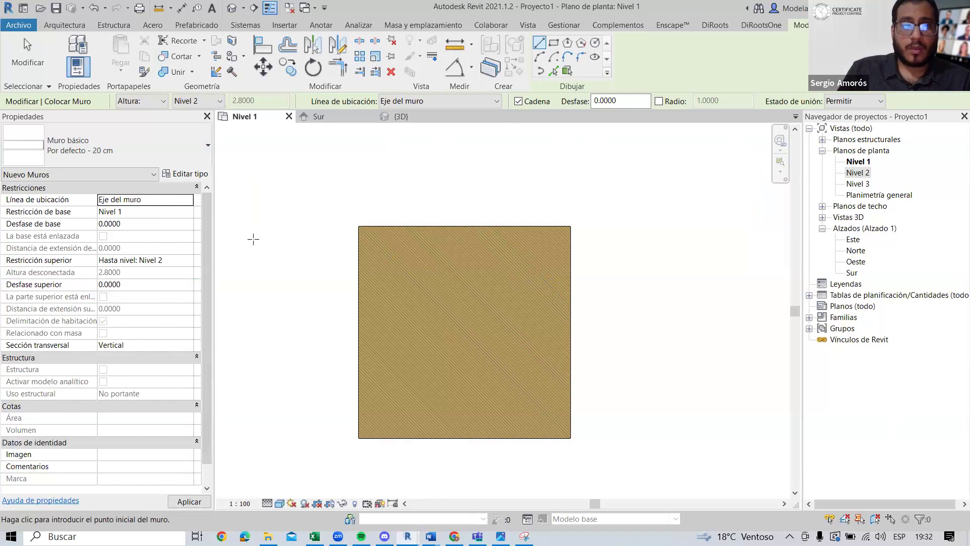
Step: Try a wall down the floor's left edge from its upper corner, using the Eje del muro location line
scroll(358, 218, up, 3)
scroll(353, 229, up, 2)
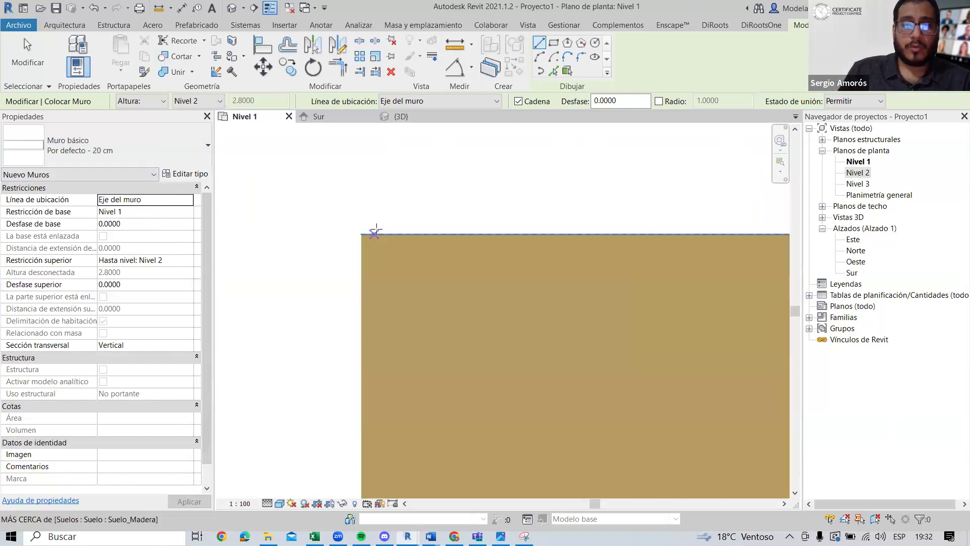
click(362, 236)
ctrl+scroll(364, 253, down, 3)
scroll(363, 279, down, 5)
middle_drag(365, 367, 379, 222)
scroll(373, 290, up, 4)
scroll(380, 366, up, 3)
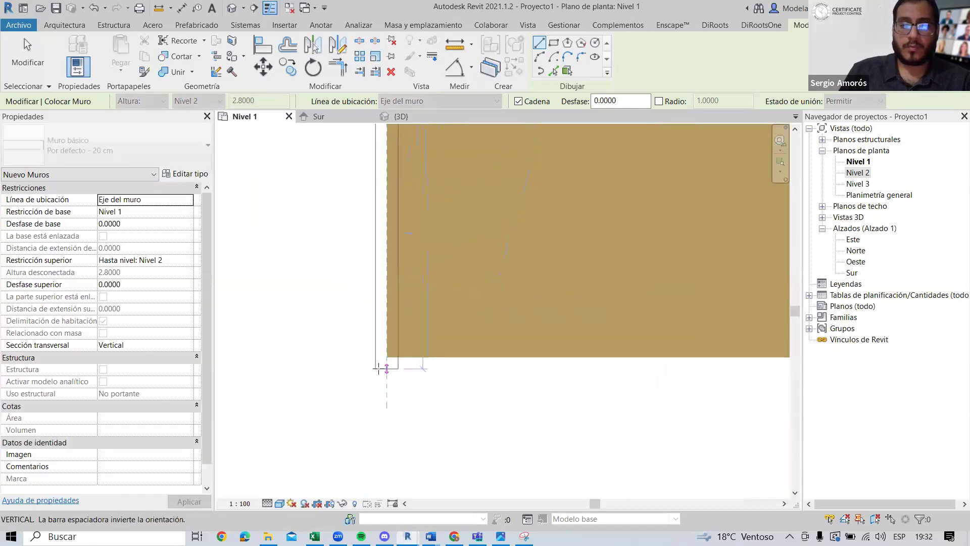
scroll(388, 301, down, 5)
scroll(386, 251, down, 2)
middle_drag(385, 252, 377, 383)
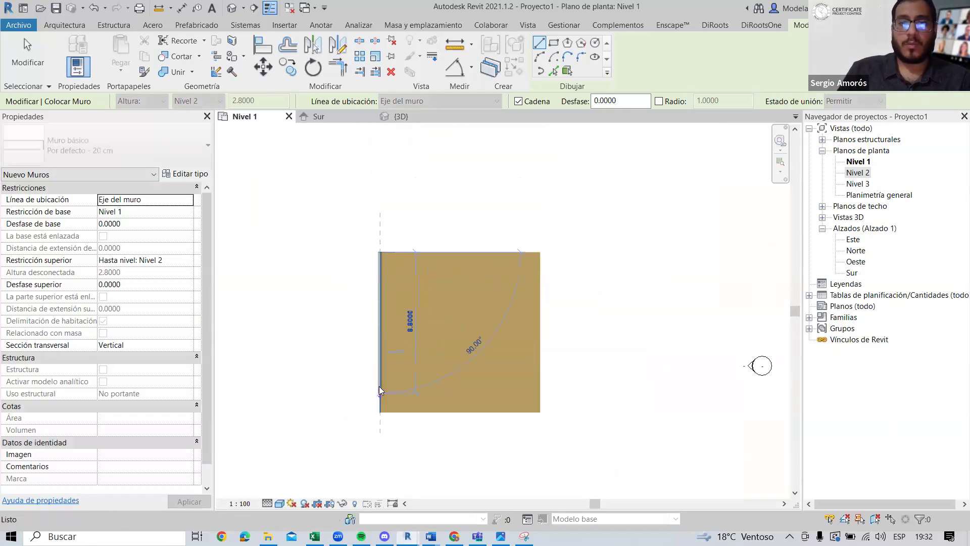
key(Escape)
Step: Try a wall down the floor's left edge with the location line set to Cara de acabado: Exterior
scroll(379, 263, up, 1)
click(190, 204)
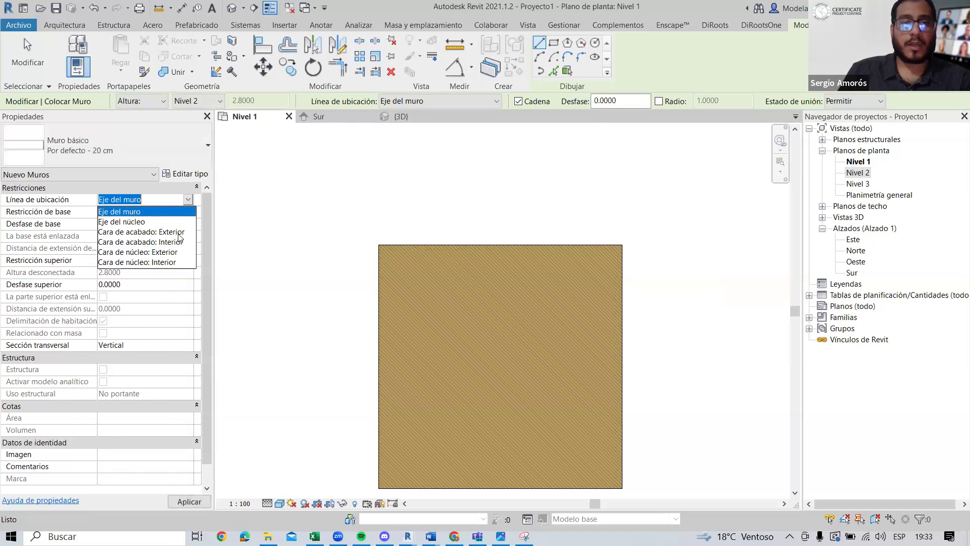
click(177, 232)
click(379, 246)
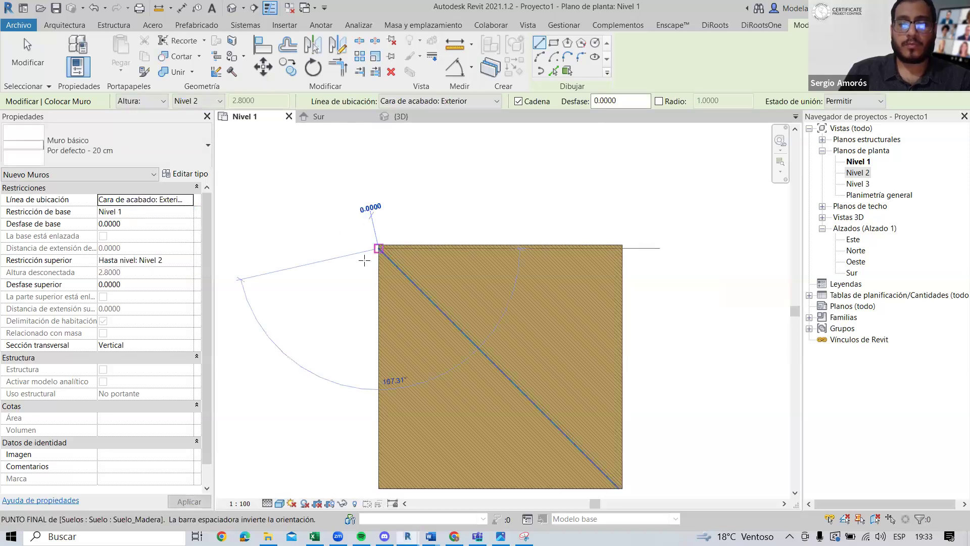
scroll(381, 244, up, 1)
scroll(382, 244, up, 1)
click(377, 248)
scroll(378, 369, down, 1)
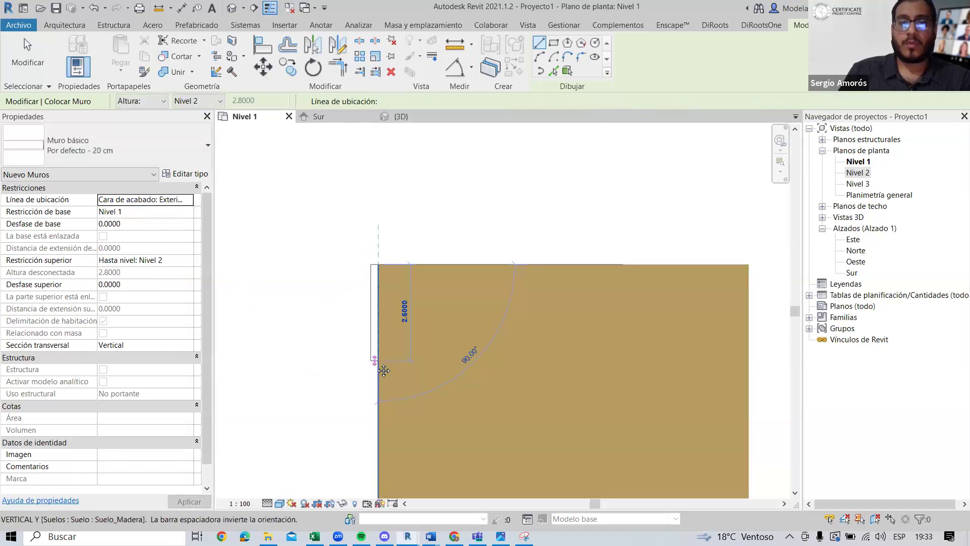
middle_drag(376, 368, 397, 151)
scroll(394, 257, down, 1)
scroll(394, 354, up, 2)
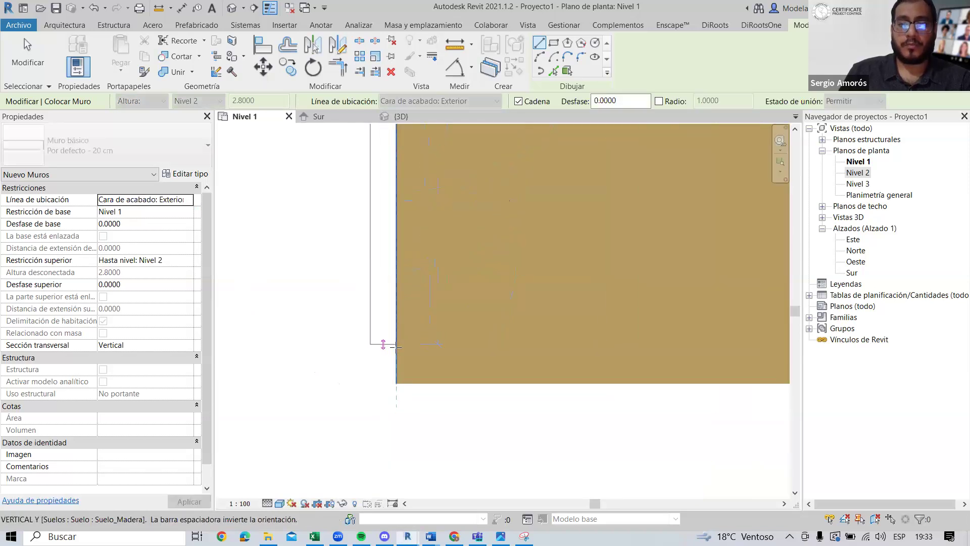
click(397, 351)
key(Escape)
Step: Set the location line to Cara de acabado: Interior and try starting a wall at the floor's lower-left corner
click(152, 199)
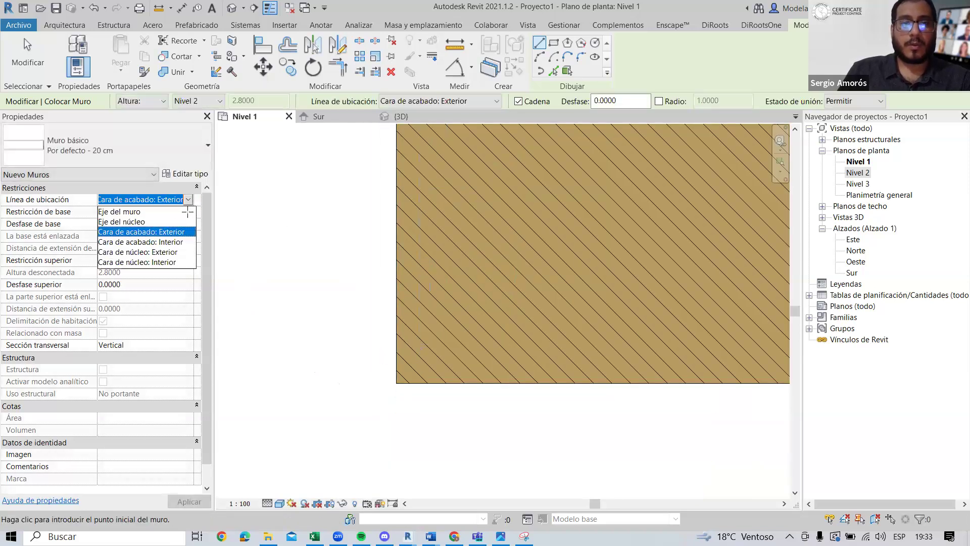
click(172, 241)
click(396, 383)
scroll(398, 202, down, 2)
middle_drag(398, 189, 387, 423)
key(Escape)
scroll(403, 208, down, 2)
middle_drag(421, 210, 414, 364)
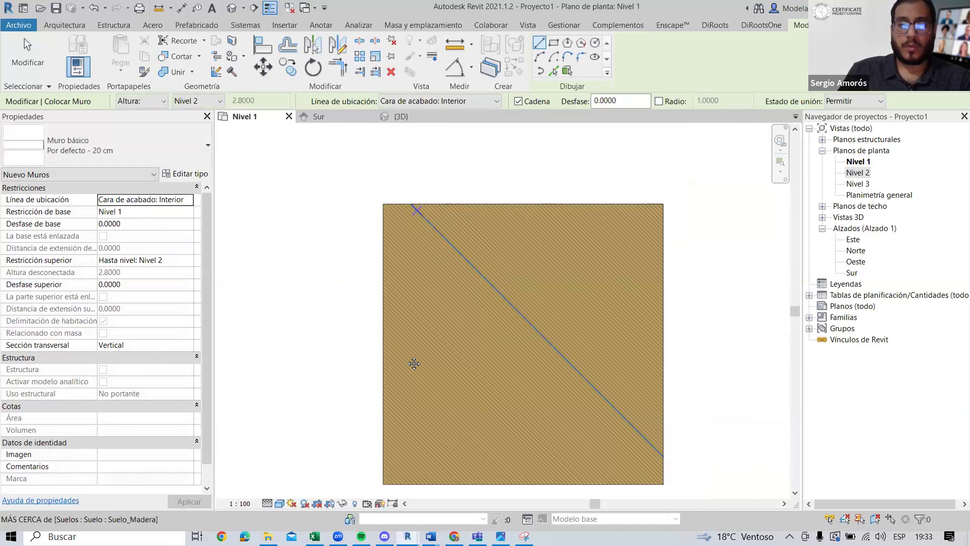
Step: Try a wall from the floor's upper-left corner down its left edge, aligned by the interior finish face
scroll(378, 363, up, 2)
click(372, 355)
scroll(369, 429, down, 1)
middle_drag(369, 429, 379, 226)
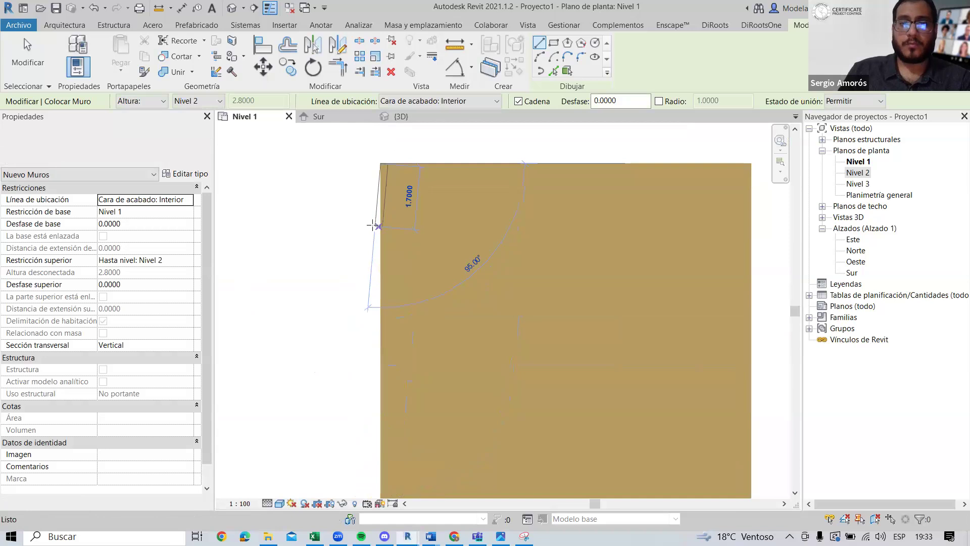
scroll(382, 403, down, 4)
middle_drag(382, 403, 386, 217)
scroll(389, 284, up, 5)
scroll(384, 276, down, 7)
middle_drag(384, 251, 384, 411)
scroll(384, 386, up, 2)
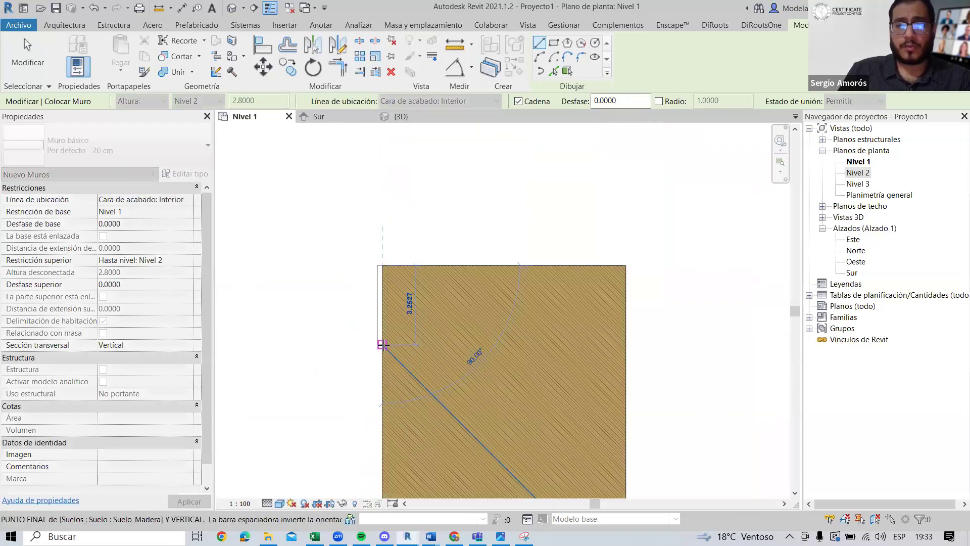
scroll(383, 345, up, 3)
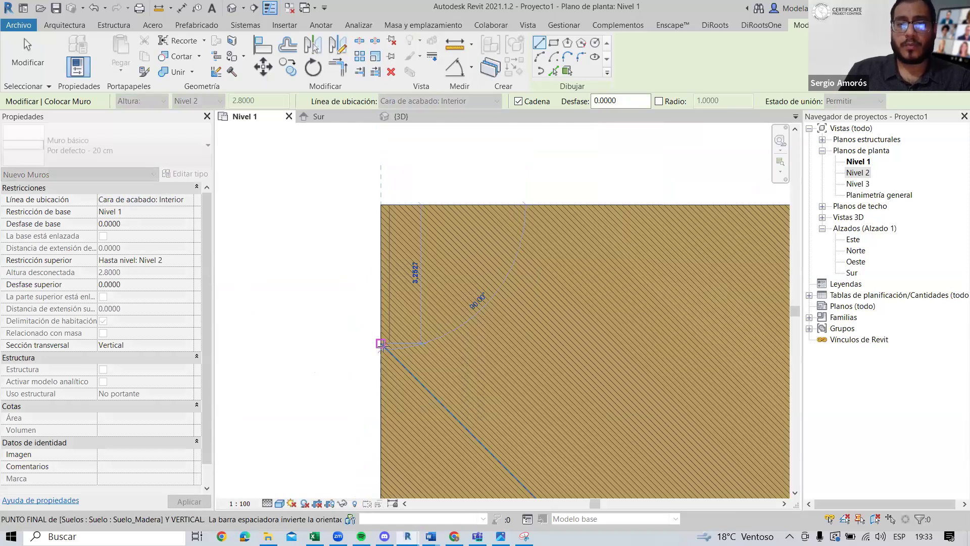
scroll(381, 344, down, 3)
middle_drag(401, 326, 403, 224)
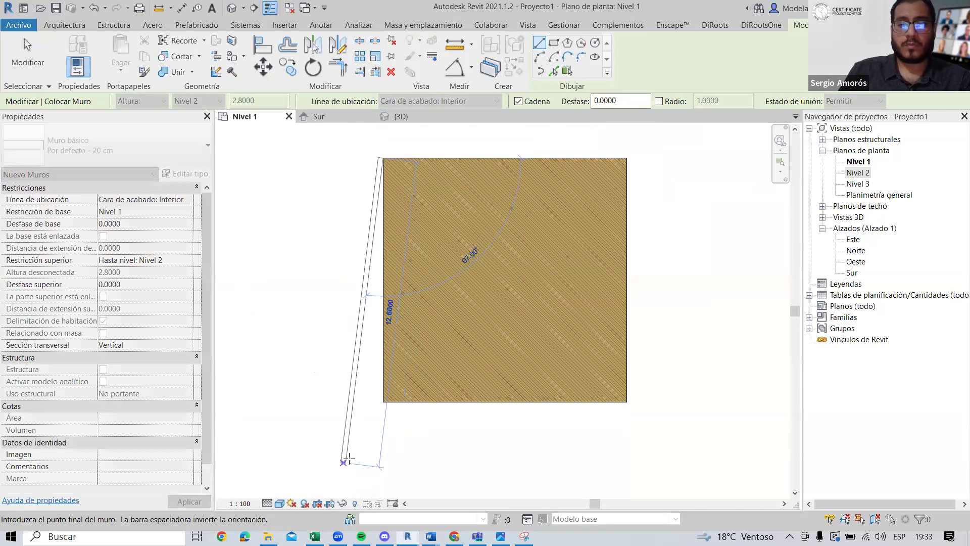
middle_drag(743, 165, 727, 226)
middle_drag(366, 319, 361, 271)
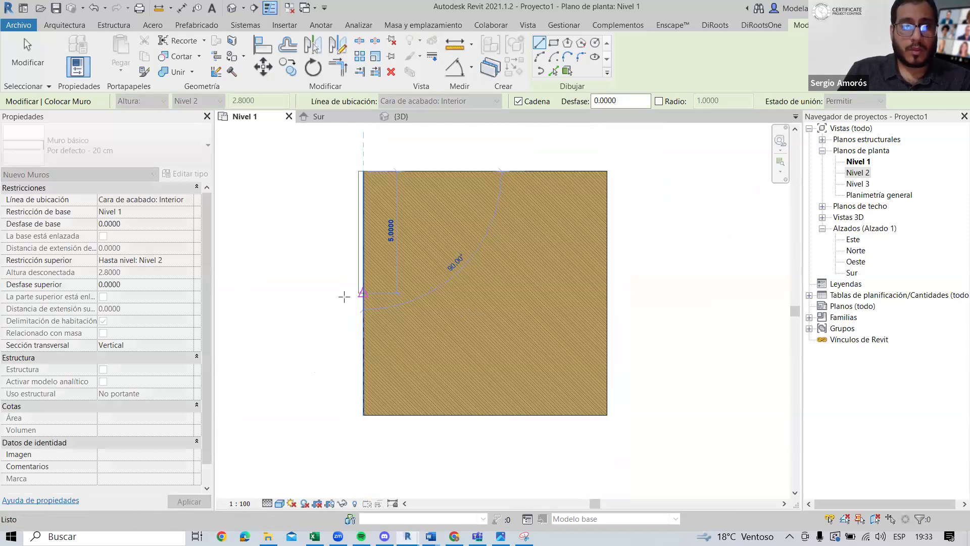
scroll(379, 233, up, 2)
scroll(380, 251, down, 1)
key(Escape)
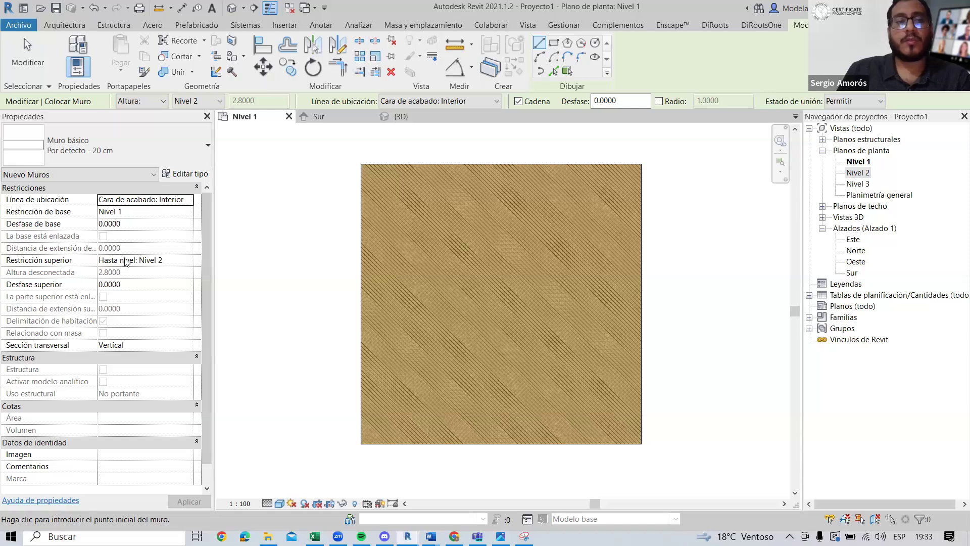
Step: Draw a 10 m wall along the floor's full left edge and check its properties
click(359, 162)
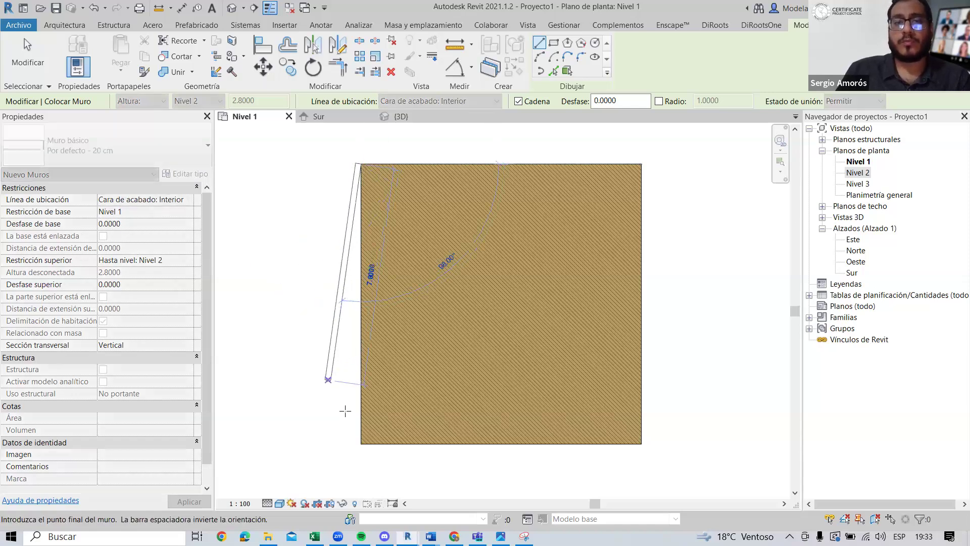
click(359, 443)
key(Escape)
key(Escape)
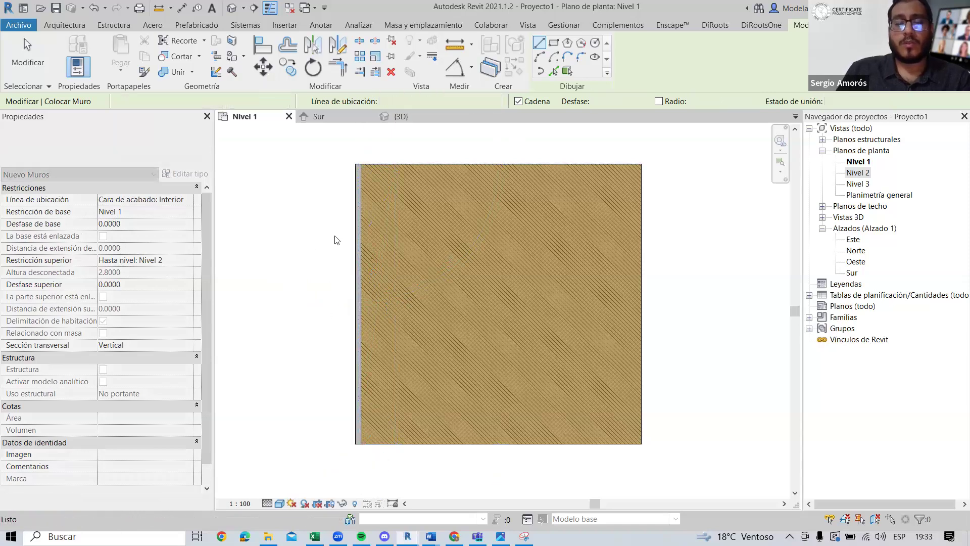
click(356, 218)
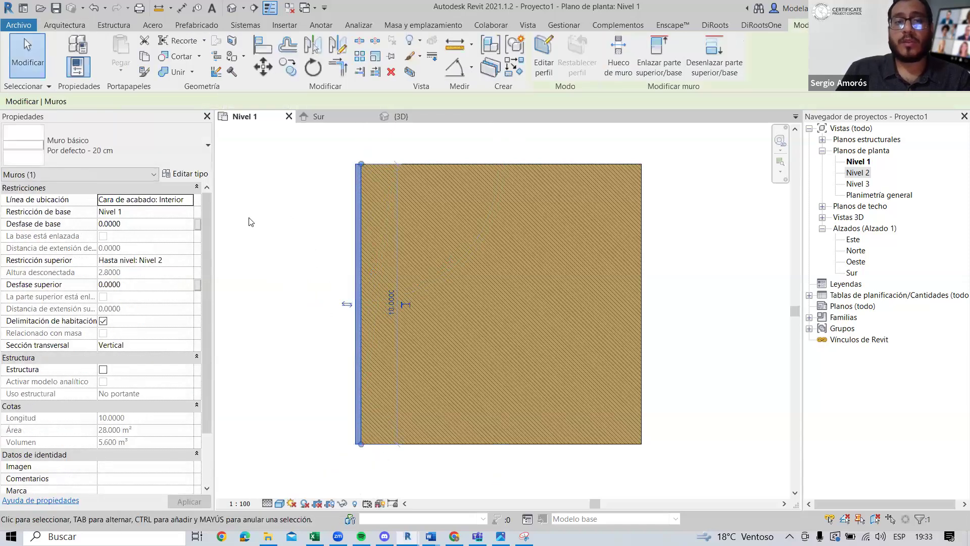
scroll(462, 260, down, 3)
key(Escape)
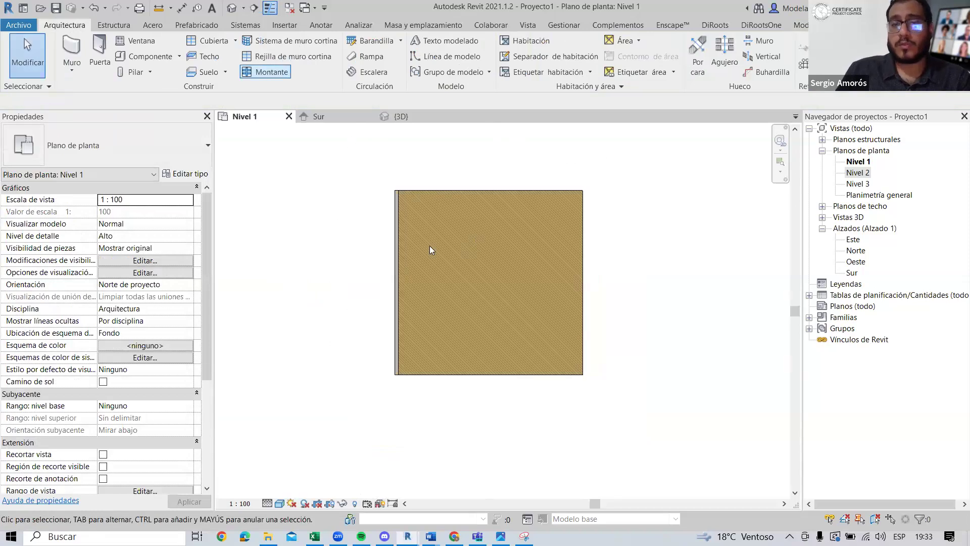
Step: Open the Sur elevation and examine the new wall's height against the levels
click(338, 117)
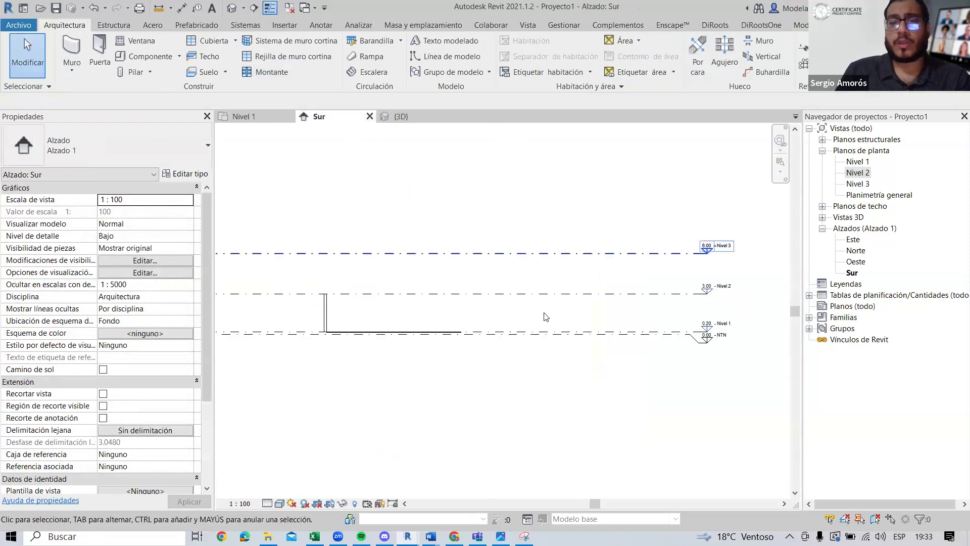
scroll(358, 298, up, 4)
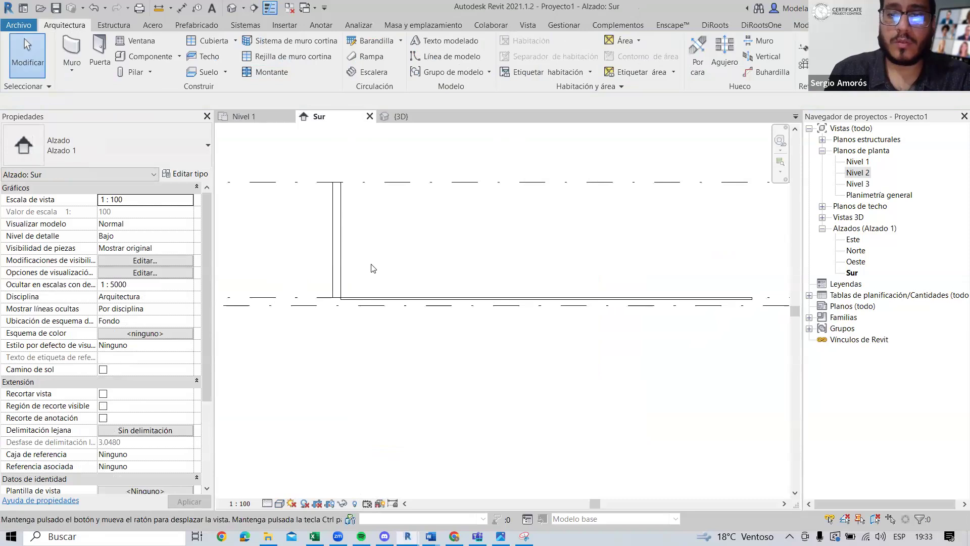
middle_drag(366, 286, 326, 302)
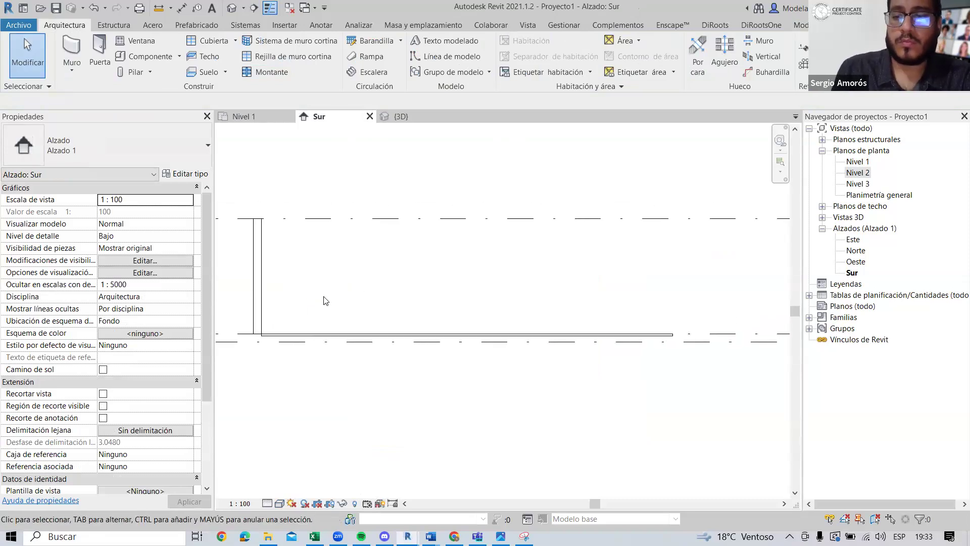
scroll(431, 302, down, 4)
scroll(292, 280, up, 3)
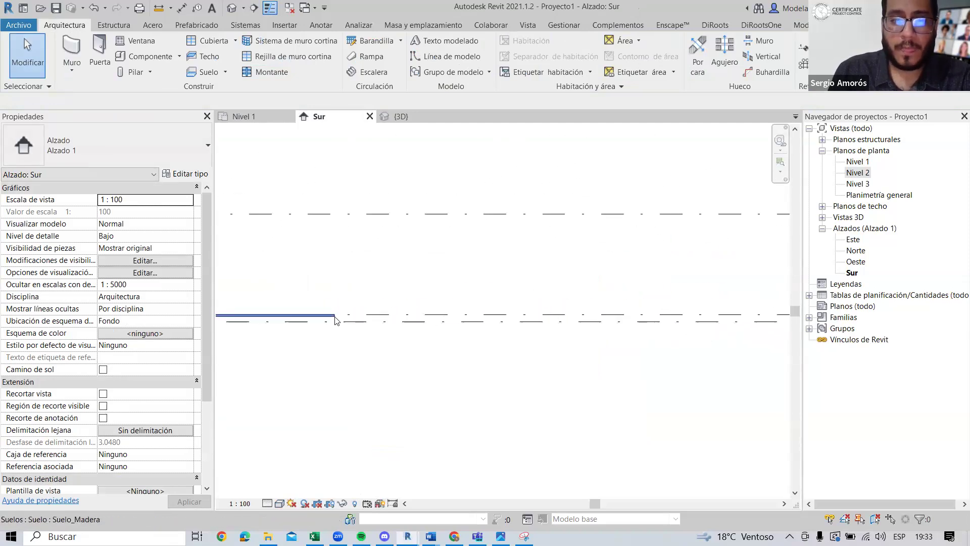
Step: Examine the floor slab in the Sur elevation, its two ends, and how it meets the wall's base
click(323, 315)
middle_drag(254, 304, 219, 302)
middle_drag(505, 313, 151, 305)
scroll(455, 297, down, 3)
middle_drag(222, 280, 722, 287)
scroll(444, 283, up, 3)
click(430, 284)
scroll(293, 359, down, 2)
middle_drag(293, 359, 237, 328)
middle_drag(778, 319, 815, 356)
scroll(629, 332, up, 2)
scroll(626, 330, down, 3)
middle_drag(338, 383, 449, 370)
scroll(452, 365, up, 5)
middle_drag(451, 245, 363, 276)
scroll(379, 285, down, 1)
scroll(418, 296, down, 2)
middle_drag(458, 302, 421, 311)
key(Escape)
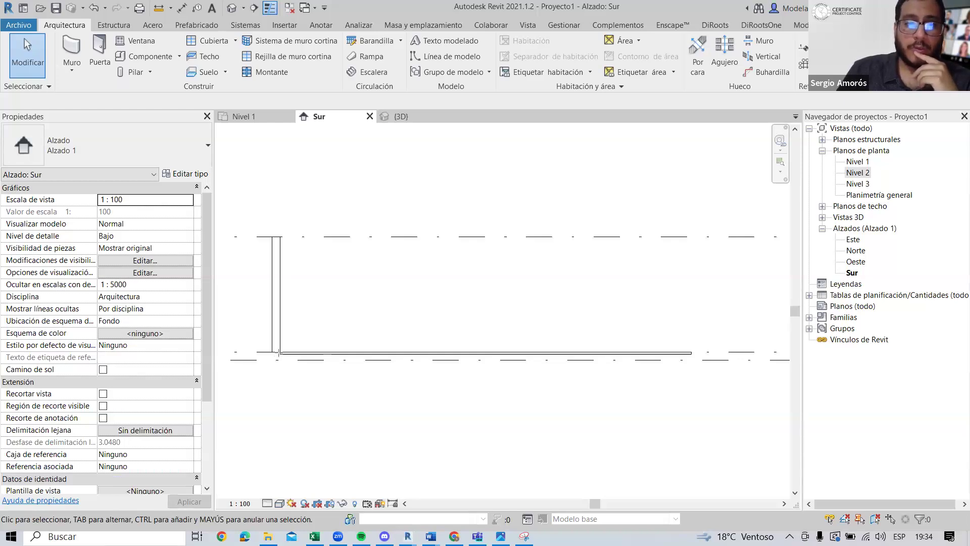
drag(280, 353, 271, 331)
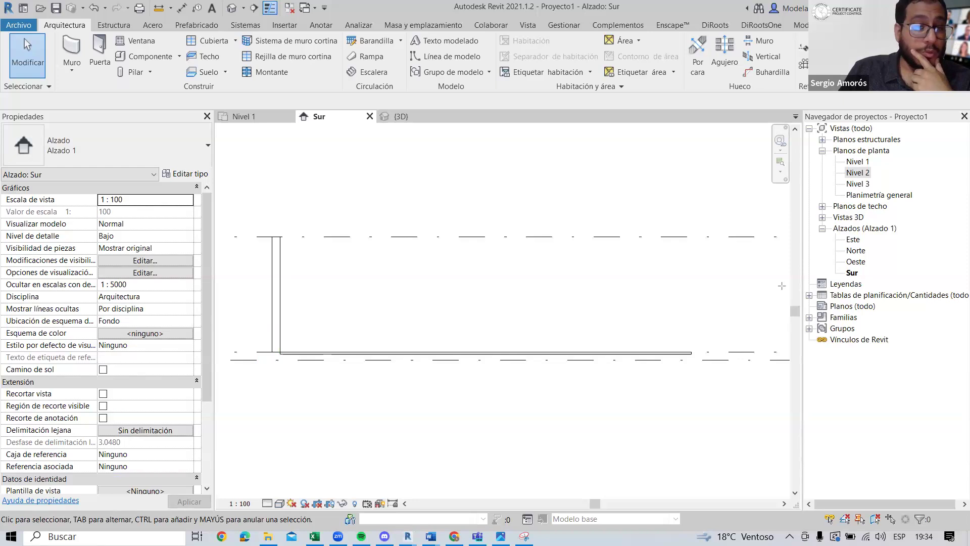
Step: Try stretching the wall's base up to about 1.065 m above Nivel 1 in the Sur elevation, and undo it
click(273, 241)
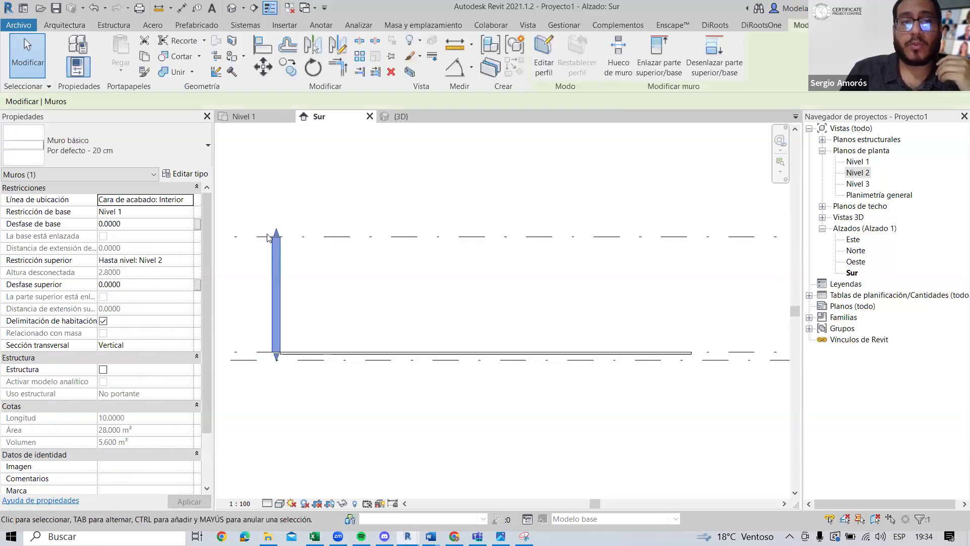
drag(278, 360, 399, 306)
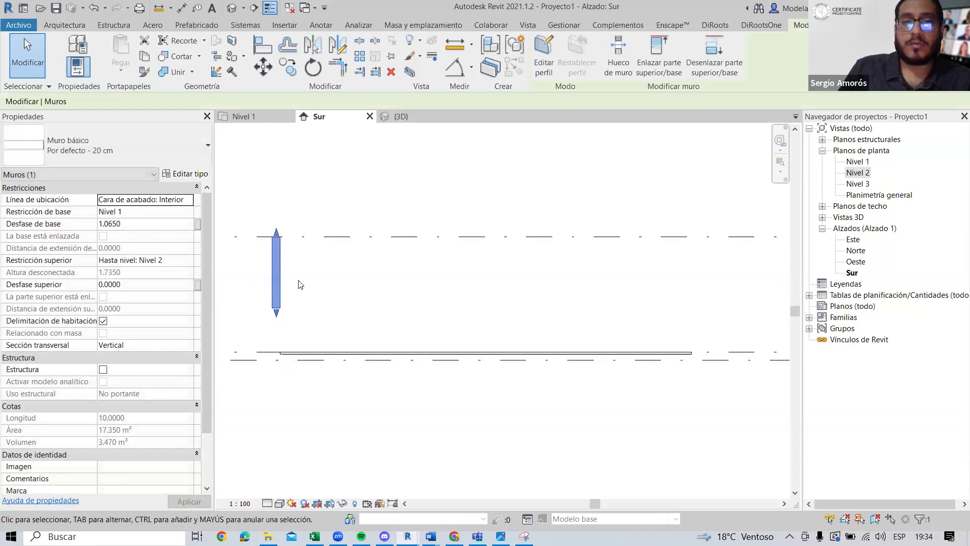
key(ctrl+z)
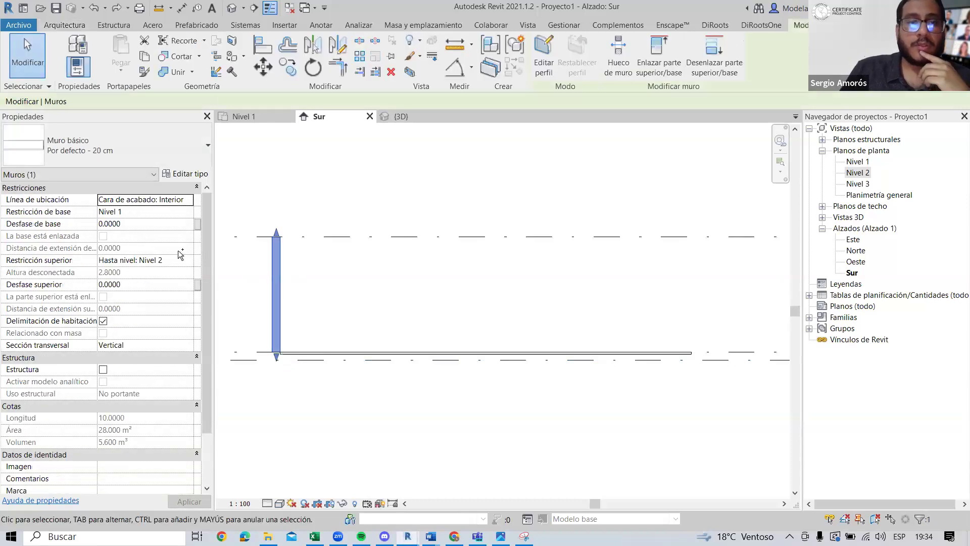
Step: Set the wall's base offset to 0.4 m above Nivel 1
click(127, 228)
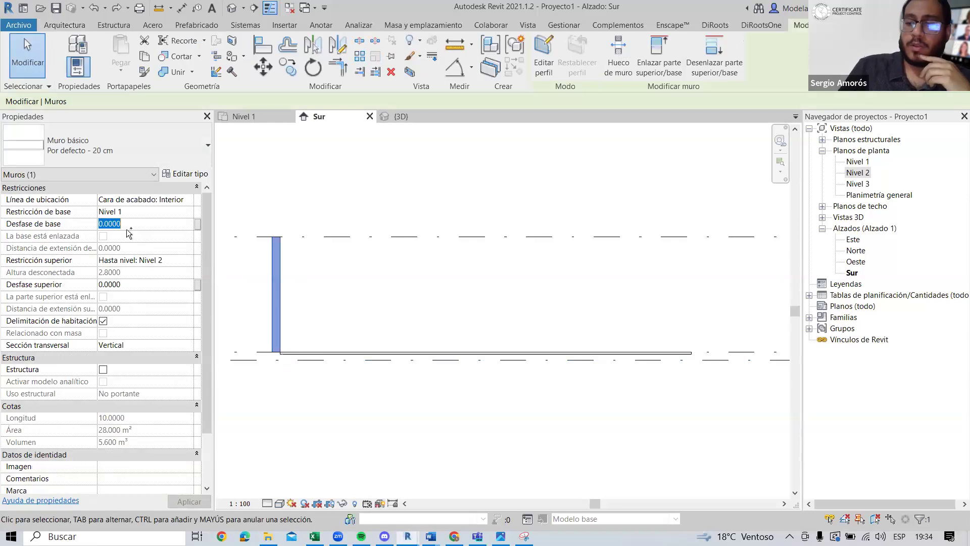
text(.4)
key(Return)
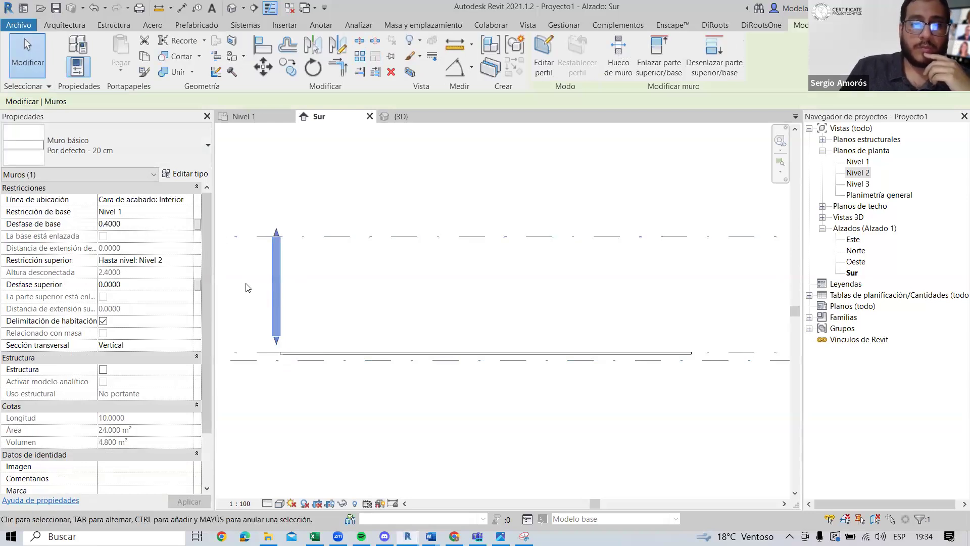
middle_drag(266, 293, 325, 295)
click(369, 339)
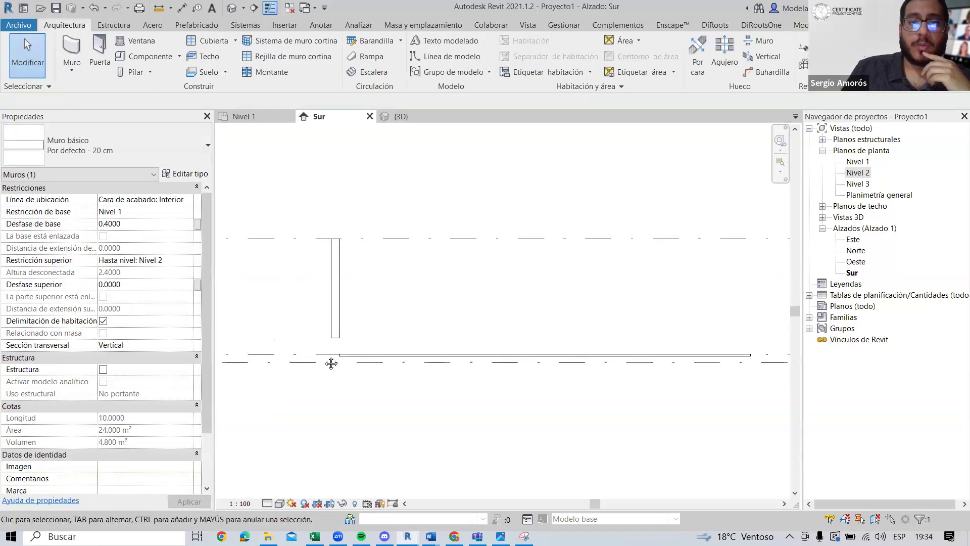
Step: Examine the wall's raised base against the floor slab and the surrounding levels in the Sur elevation
scroll(341, 356, up, 1)
scroll(393, 312, down, 1)
middle_drag(392, 313, 351, 342)
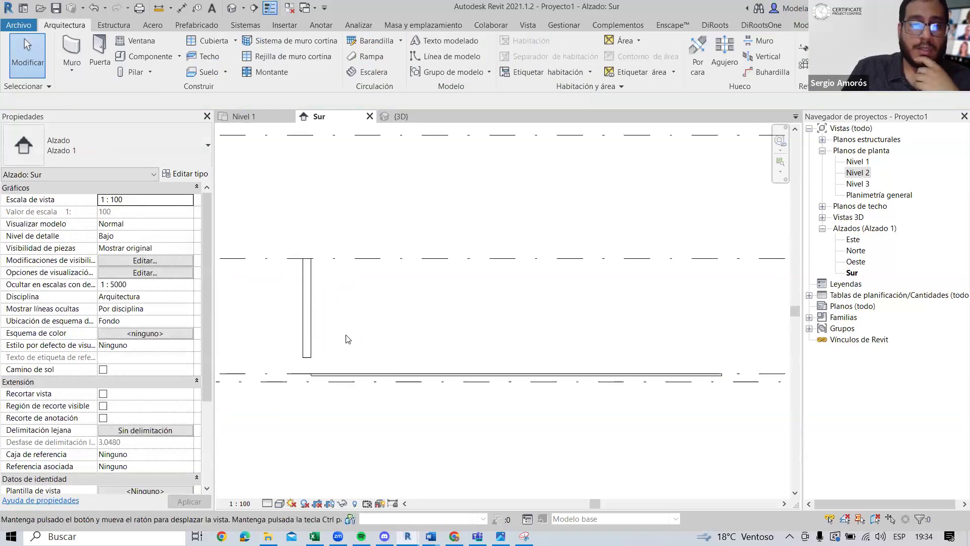
scroll(349, 340, down, 1)
middle_drag(488, 300, 411, 325)
scroll(441, 298, down, 3)
scroll(322, 302, up, 3)
middle_drag(323, 306, 393, 291)
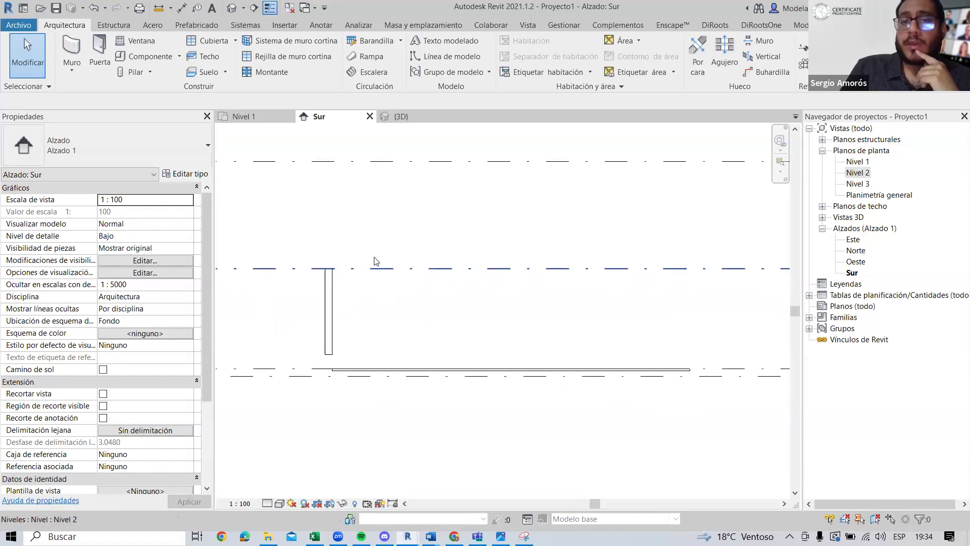
Step: Set the wall's top offset to -0.2 m from Nivel 2
scroll(323, 303, up, 2)
click(331, 303)
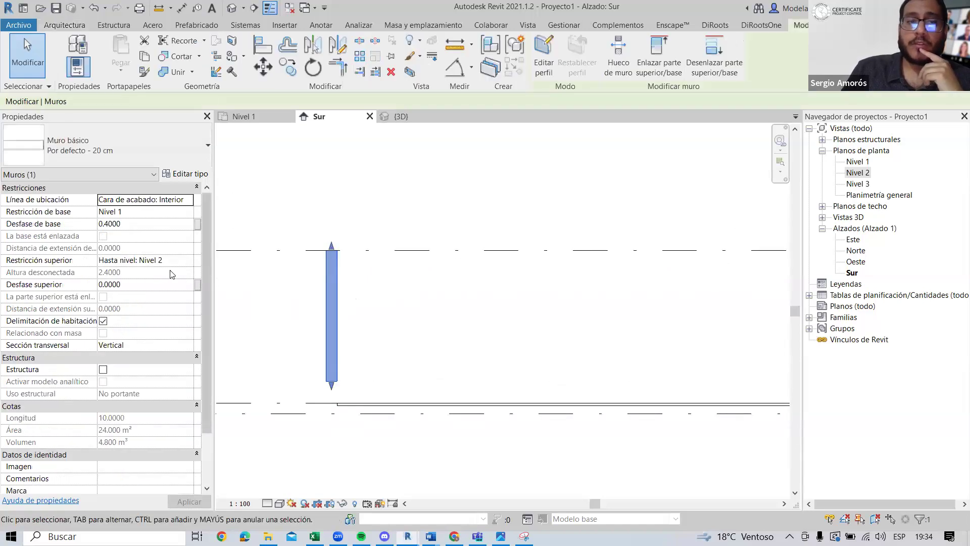
click(148, 284)
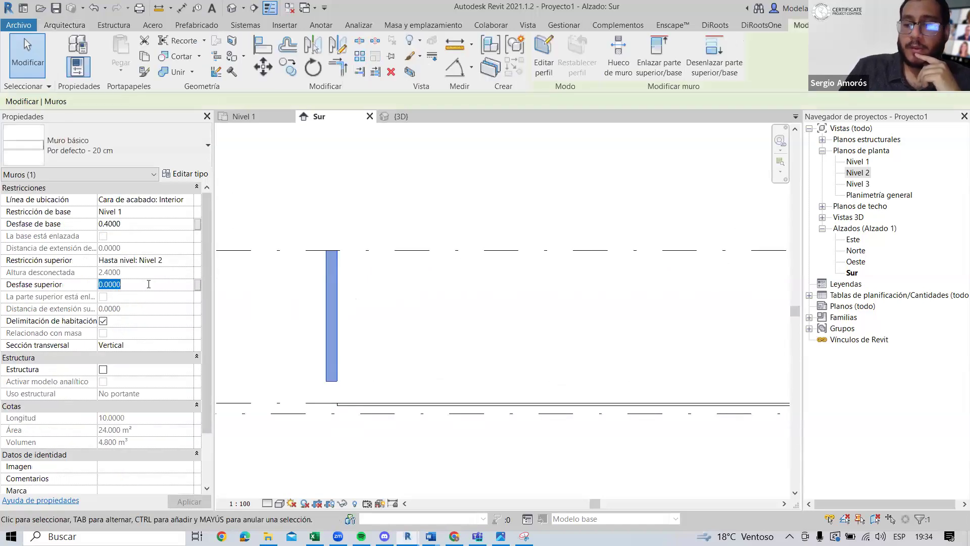
text(-)
text(.2)
scroll(437, 284, up, 2)
click(427, 293)
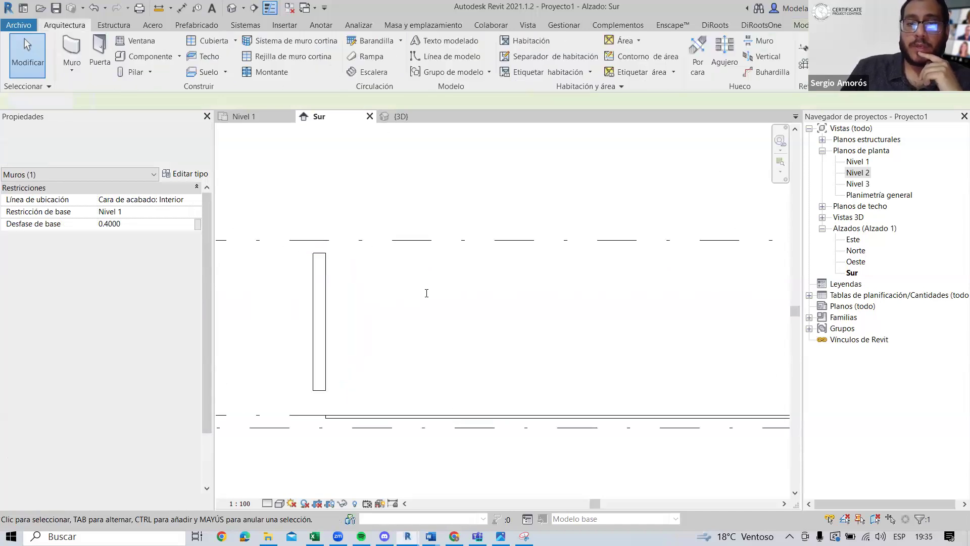
Step: Examine the gaps between the wall's base and Nivel 1 and between its top and Nivel 2
scroll(366, 278, down, 1)
click(326, 264)
click(429, 293)
scroll(418, 241, up, 1)
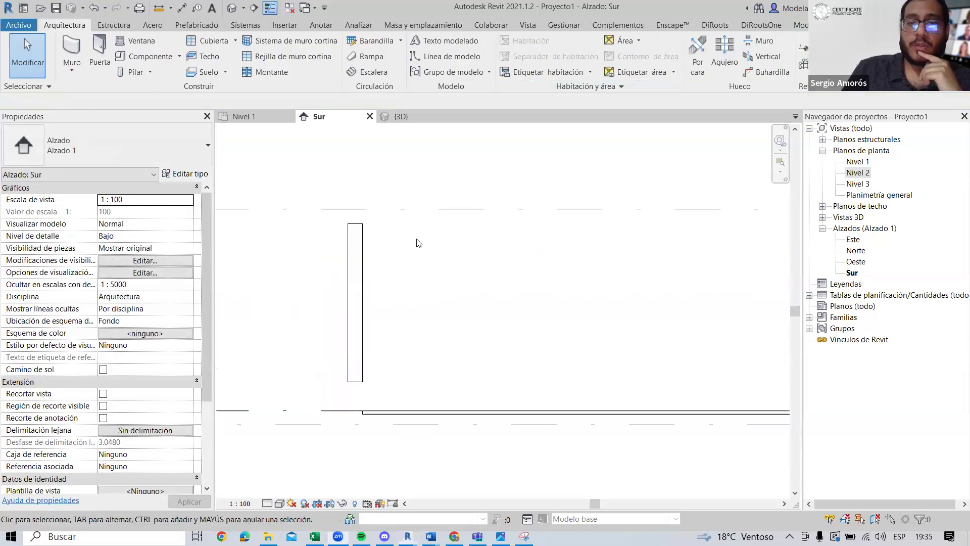
drag(349, 382, 364, 416)
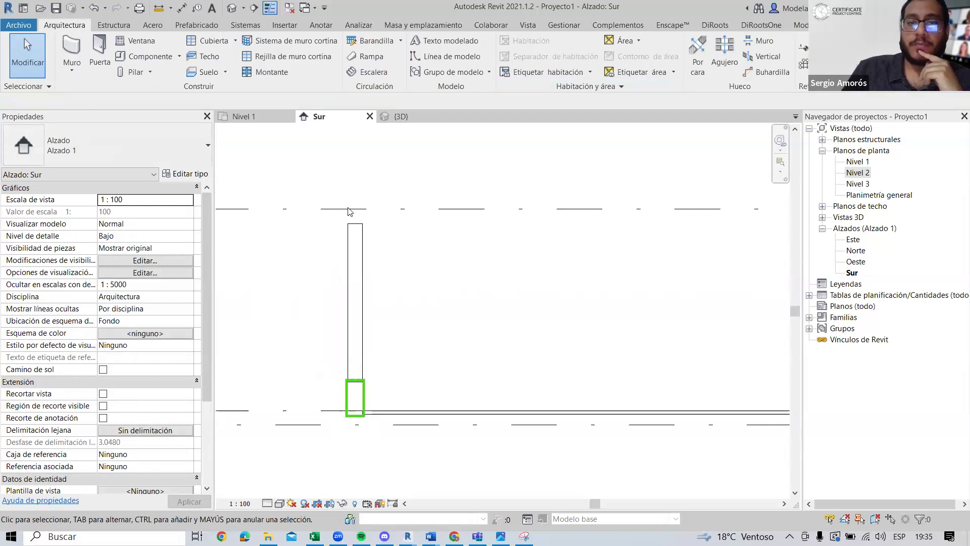
mouse_move(349, 212)
mouse_down()
mouse_move(360, 248)
mouse_move(353, 220)
mouse_up()
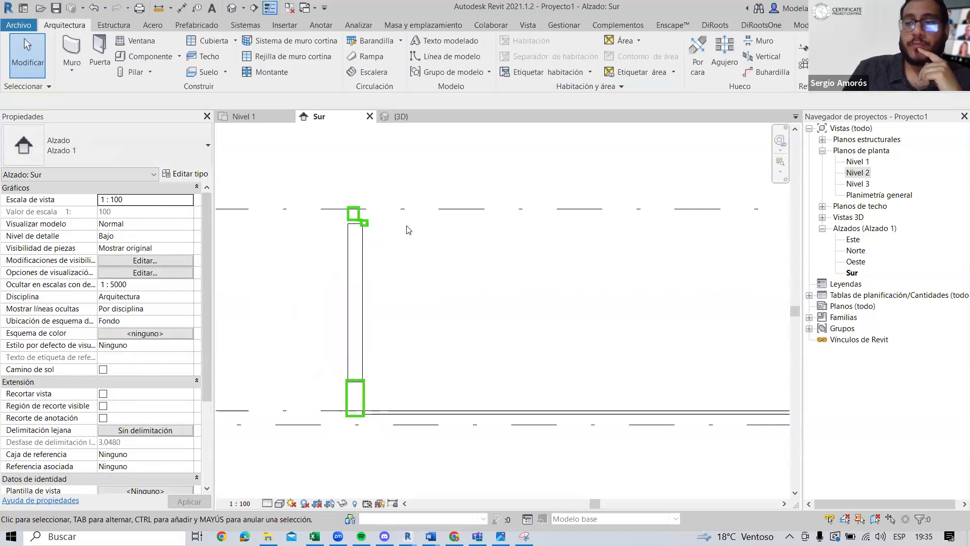
key(Escape)
Step: Try moving Nivel 2 up above Nivel 3, to an elevation of about 11.90 m
scroll(354, 223, down, 1)
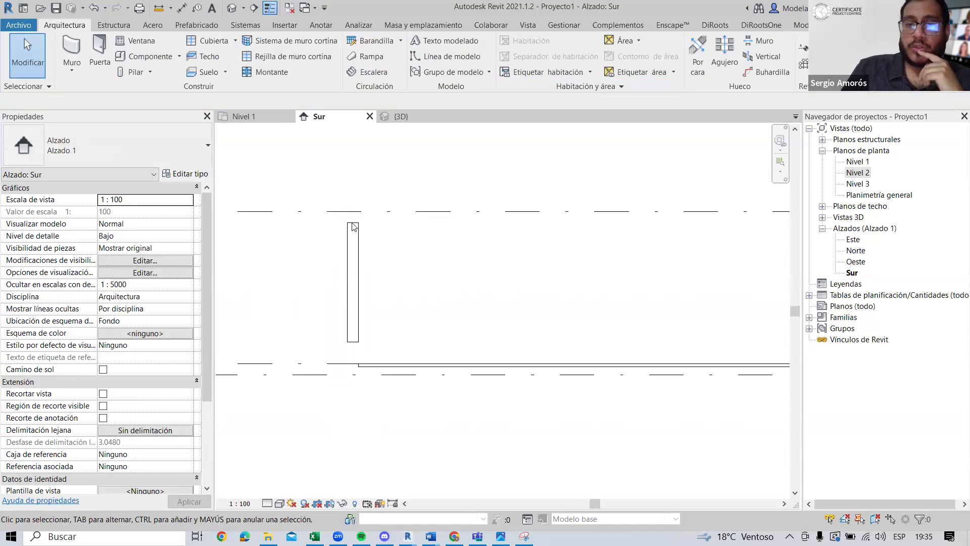
scroll(304, 260, down, 2)
middle_drag(396, 266, 382, 289)
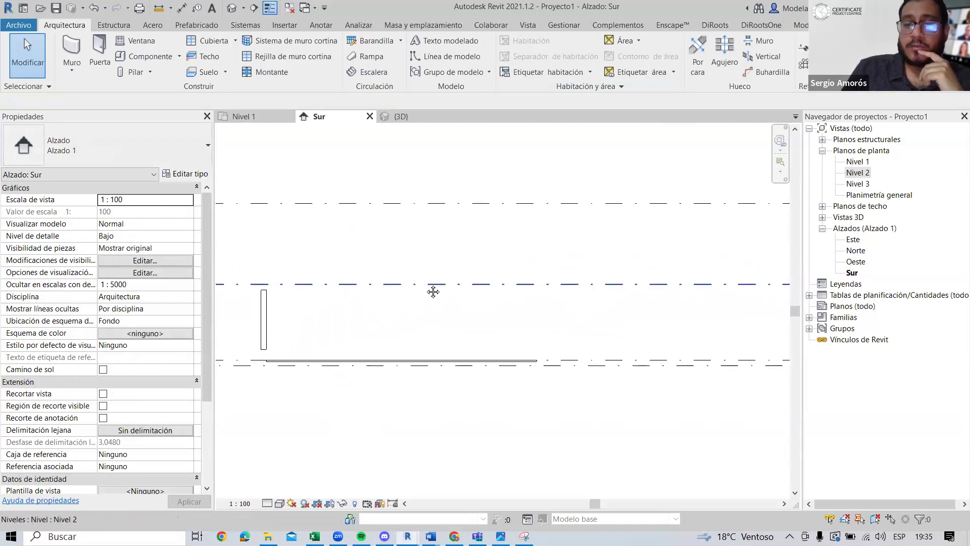
click(429, 288)
scroll(404, 292, down, 2)
drag(410, 274, 389, 152)
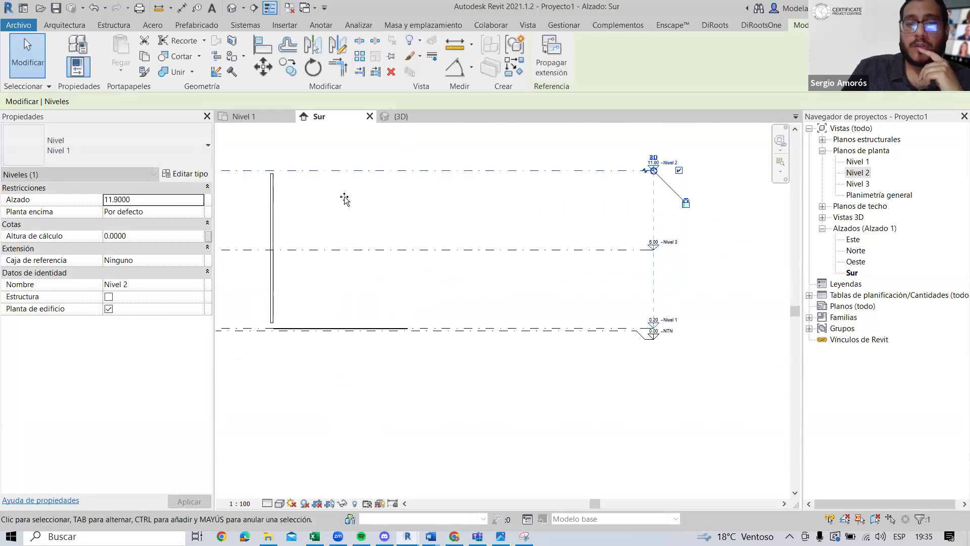
middle_drag(345, 199, 366, 243)
Step: Check the wall's top against the moved Nivel 2, and undo the level's move
key(Escape)
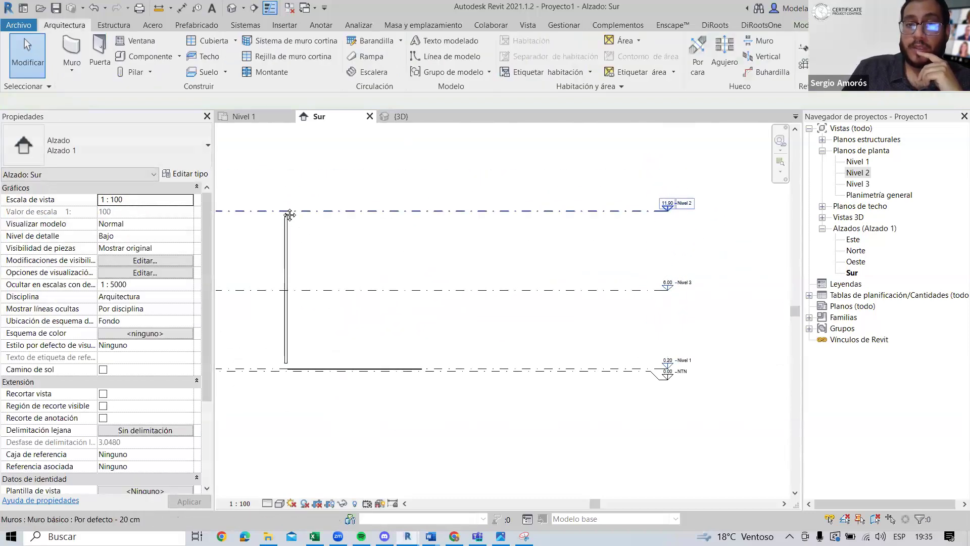
scroll(289, 213, up, 4)
middle_drag(307, 223, 310, 228)
scroll(298, 202, down, 4)
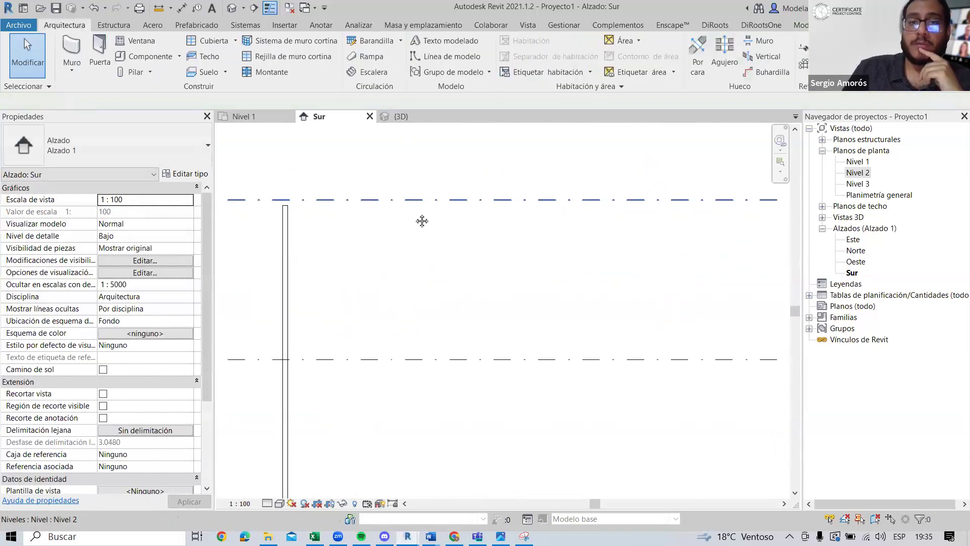
click(424, 197)
key(ctrl+z)
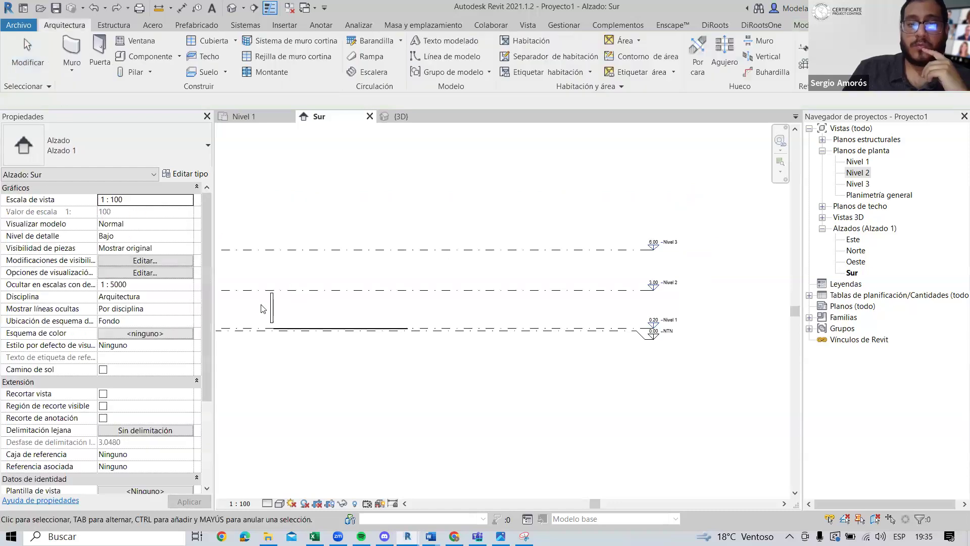
Step: Examine the wall, the floor slab and the level heads in the Sur elevation
scroll(261, 289, up, 2)
middle_drag(260, 313, 321, 305)
scroll(312, 332, up, 2)
scroll(320, 364, down, 2)
middle_drag(320, 364, 435, 321)
scroll(411, 288, down, 2)
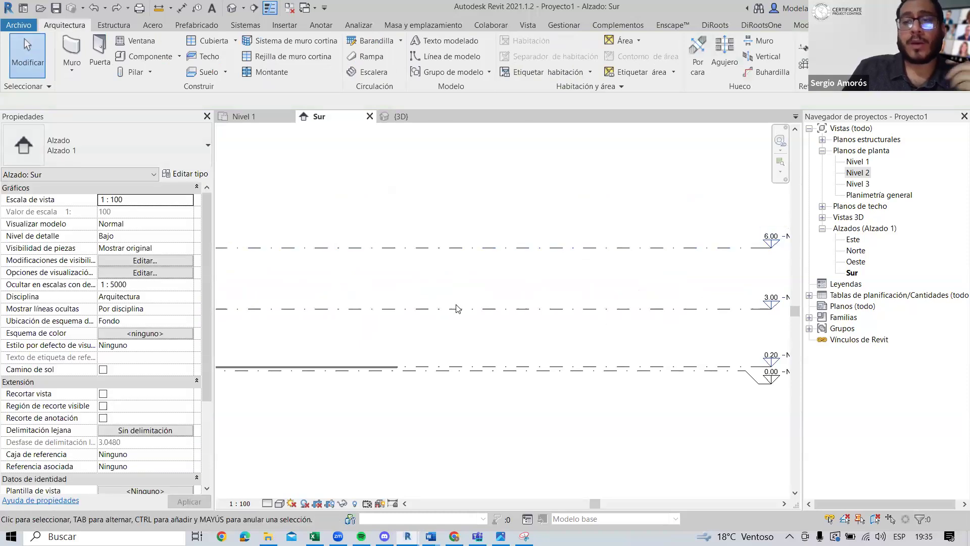
scroll(511, 303, down, 2)
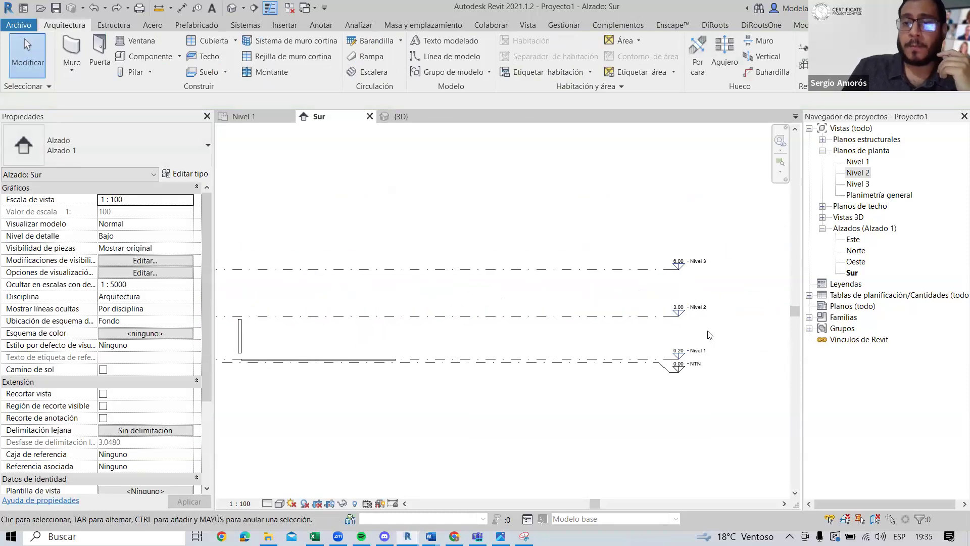
Step: Try an elevation of 3.2 m for Nivel 2, check the wall against it, and revert the change
scroll(581, 286, up, 4)
click(594, 286)
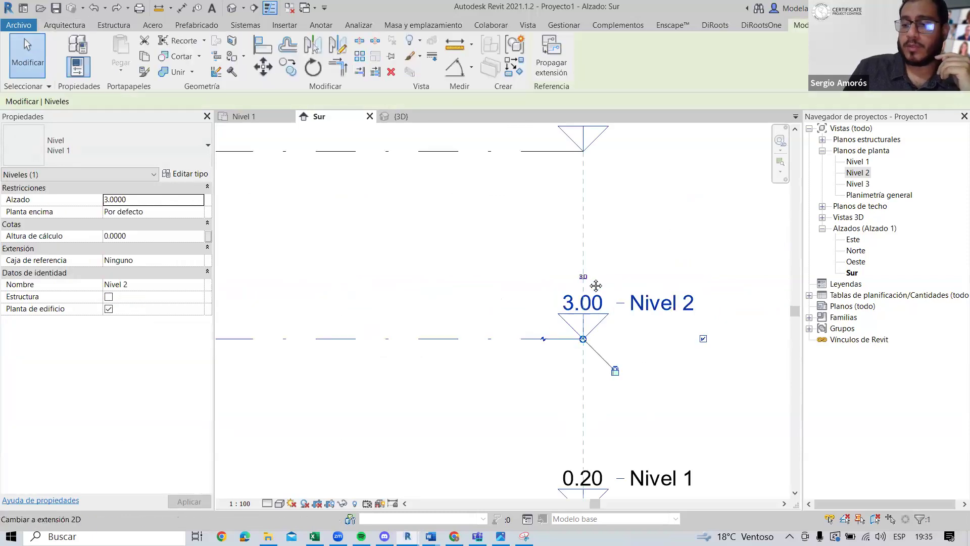
key(Escape)
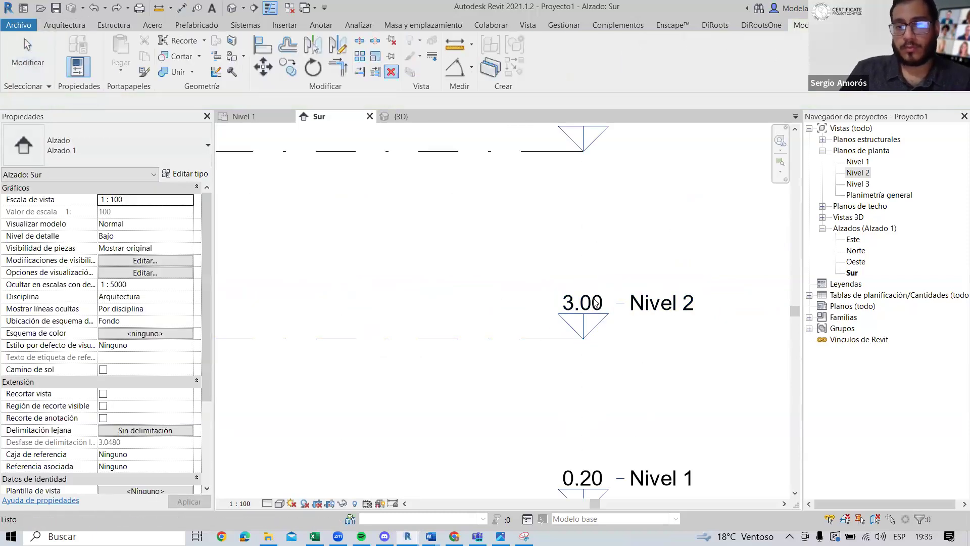
click(596, 302)
click(596, 301)
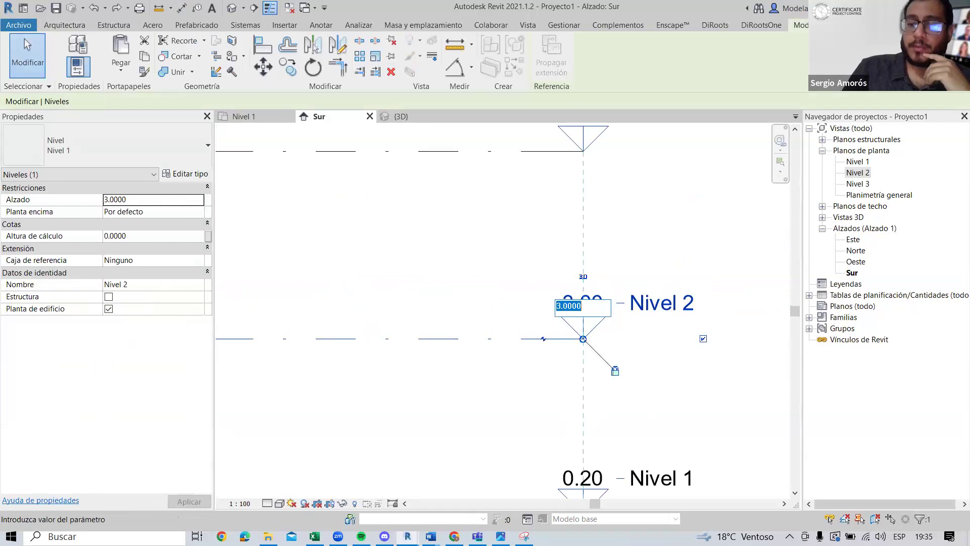
text(3.2)
key(Return)
scroll(388, 361, down, 5)
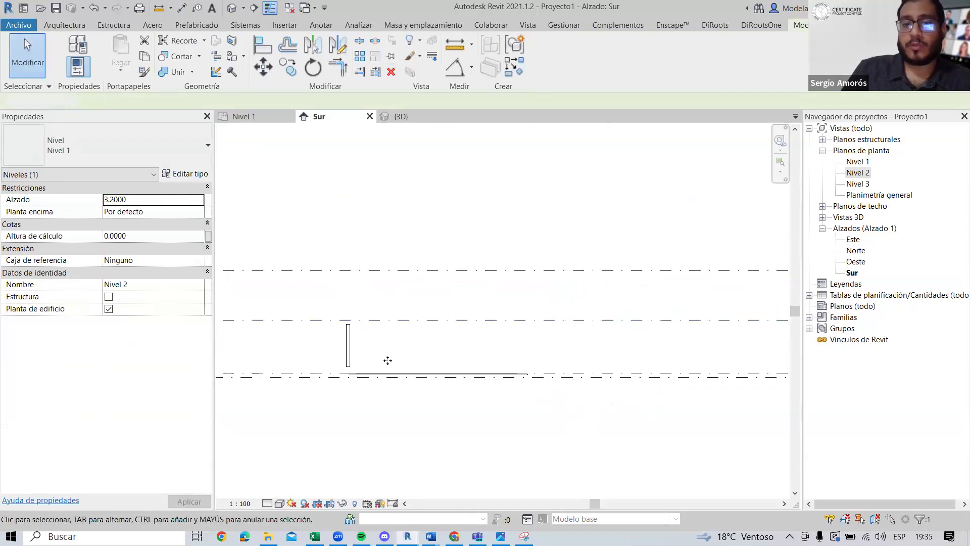
key(Escape)
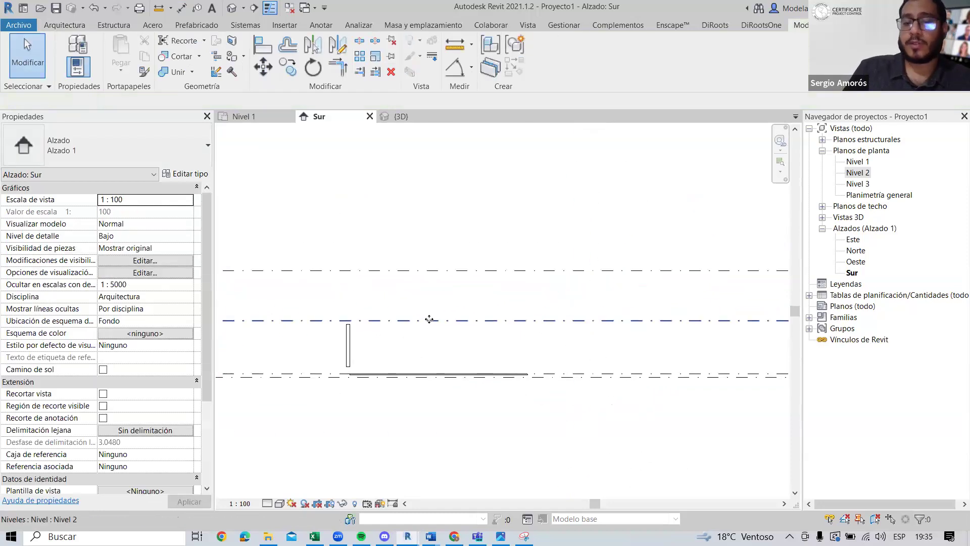
scroll(500, 273, up, 3)
scroll(361, 221, down, 5)
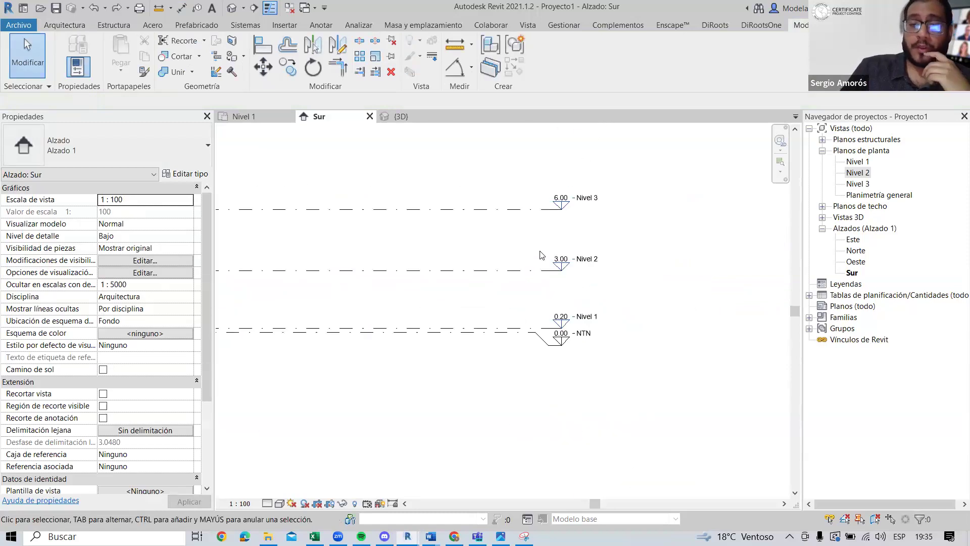
Step: Select the wall in the Sur elevation and review its base and top constraints and offsets
middle_drag(361, 221, 571, 259)
scroll(544, 261, up, 2)
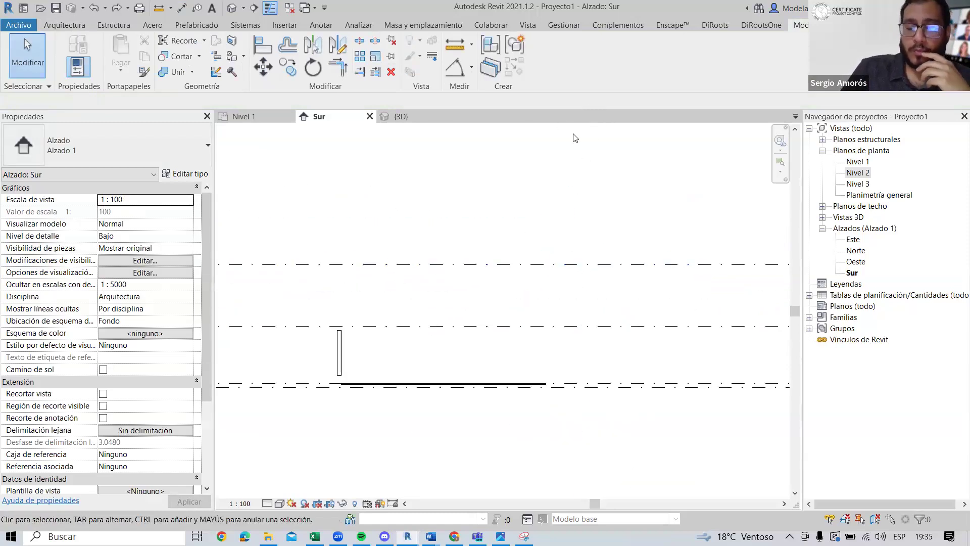
scroll(364, 329, up, 2)
middle_drag(396, 344, 380, 301)
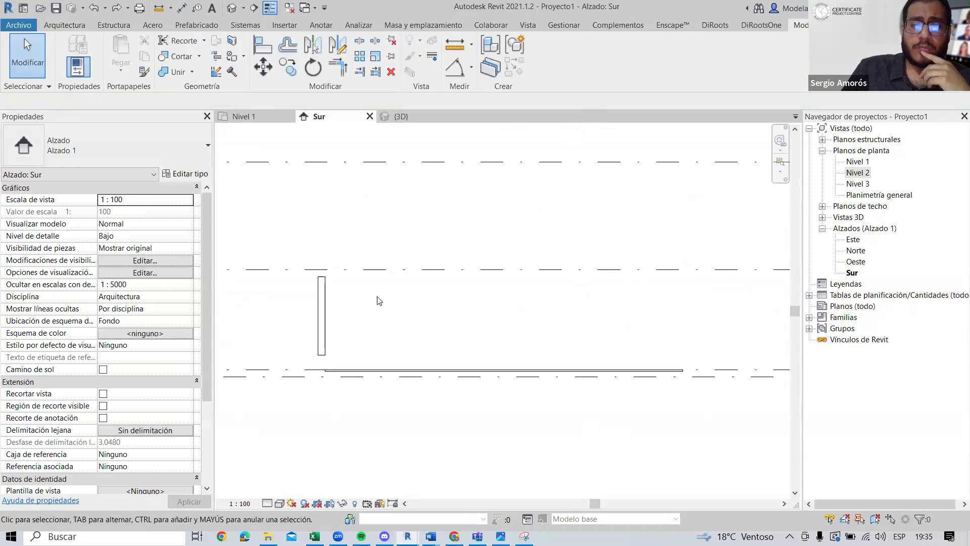
click(322, 309)
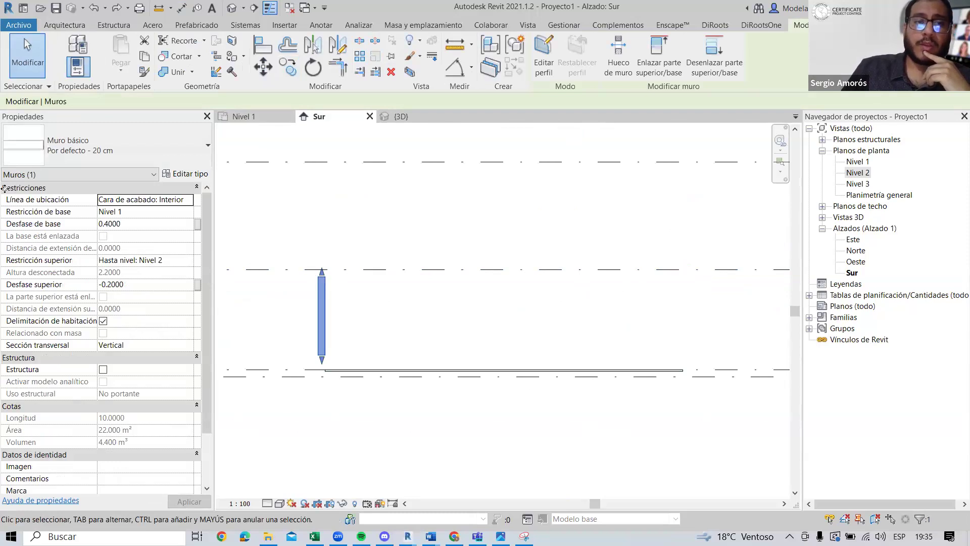
drag(4, 208, 211, 294)
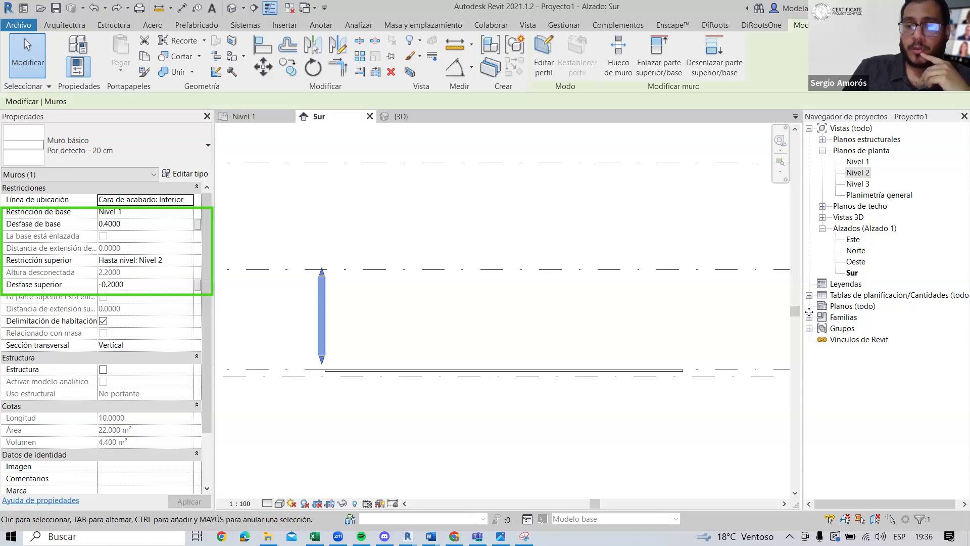
key(Escape)
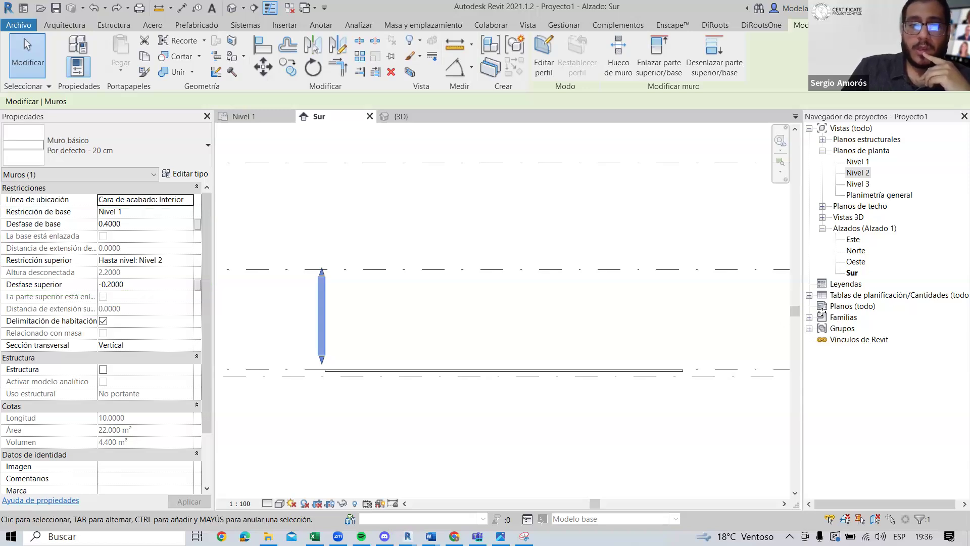
Step: Open the 3D view and inspect the offset wall along the floor's edge from another angle
click(440, 323)
click(415, 117)
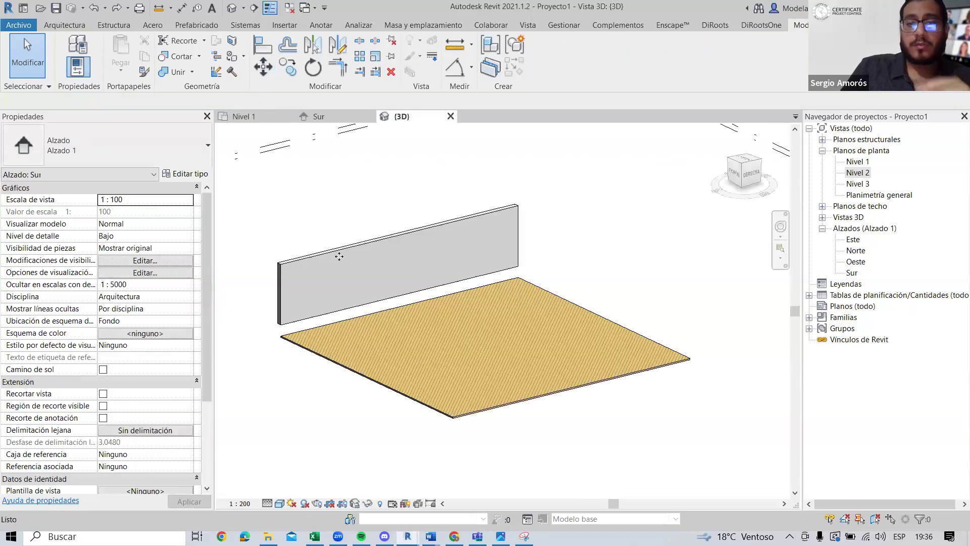
shift+middle_drag(325, 293, 154, 147)
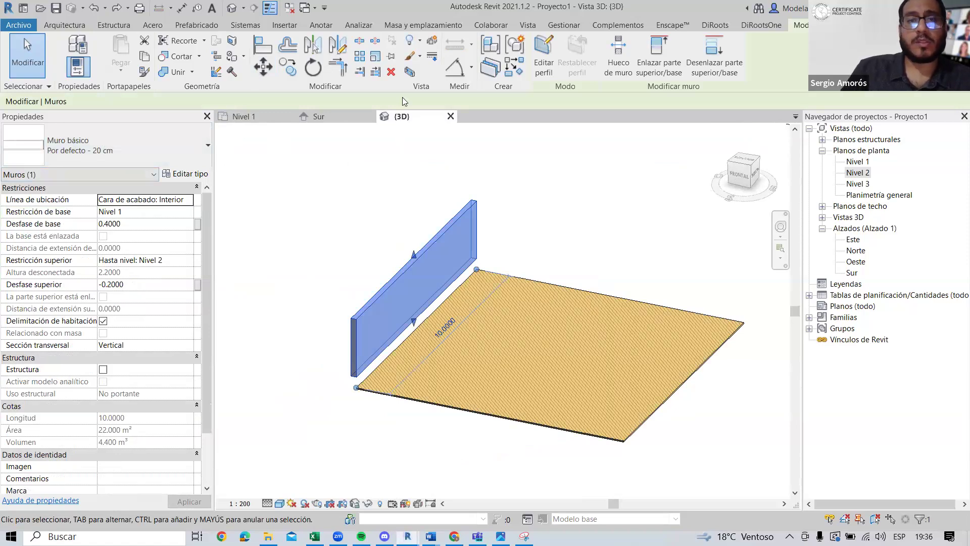
Step: Duplicate the selected wall's type under the name Muro_Ladrillo_0.15
middle_drag(454, 196, 417, 218)
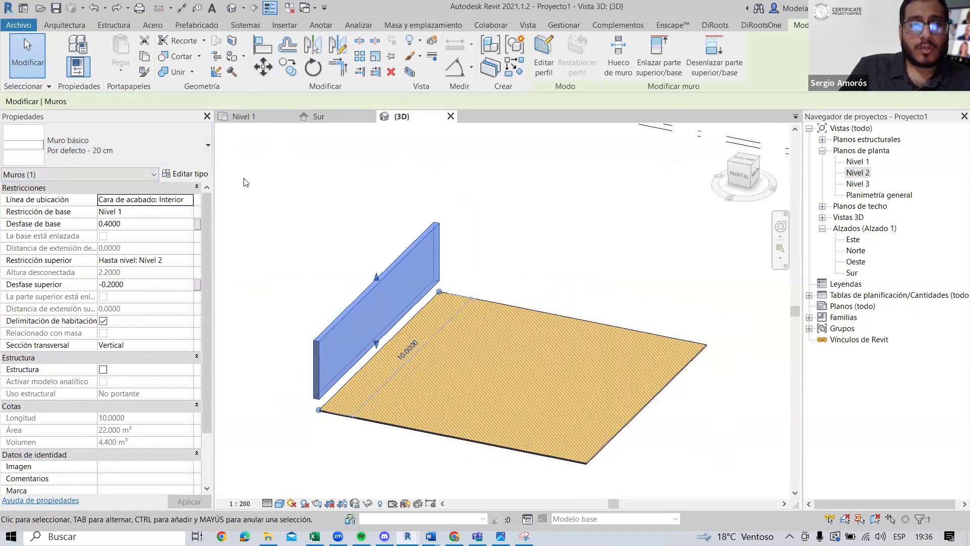
click(186, 174)
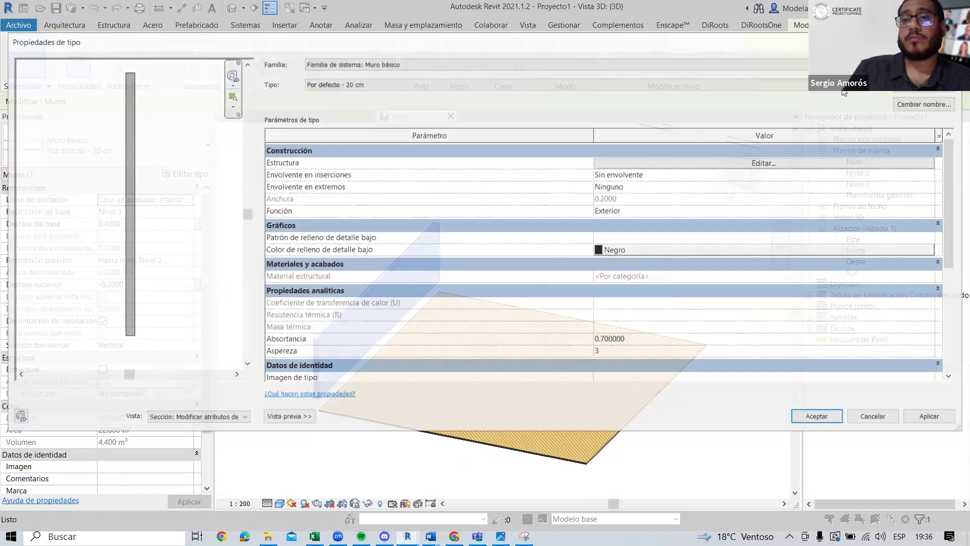
click(925, 84)
click(678, 205)
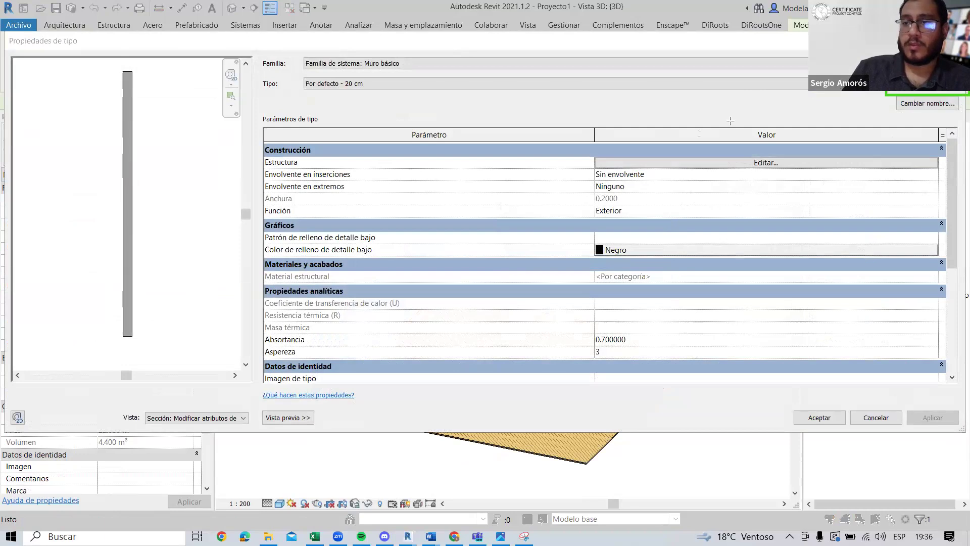
click(925, 84)
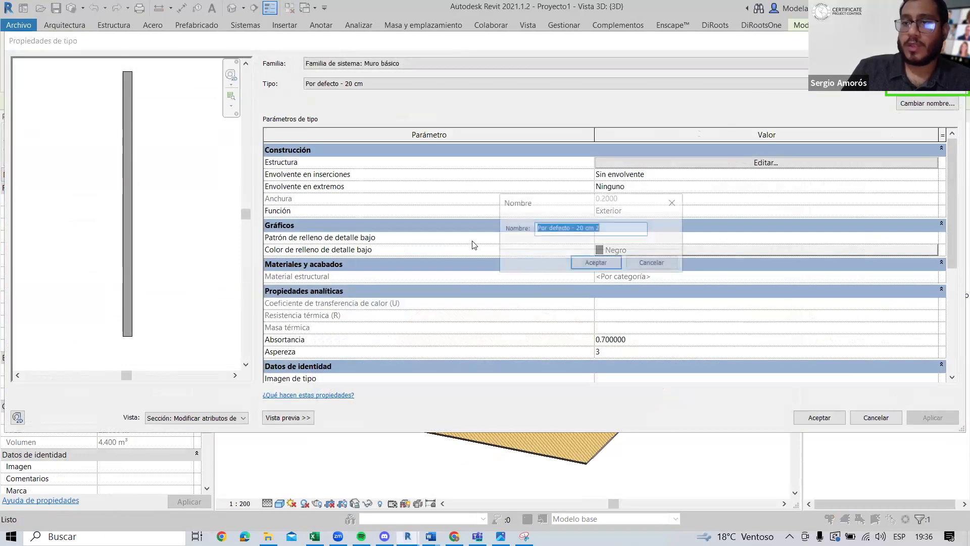
text(Muro)
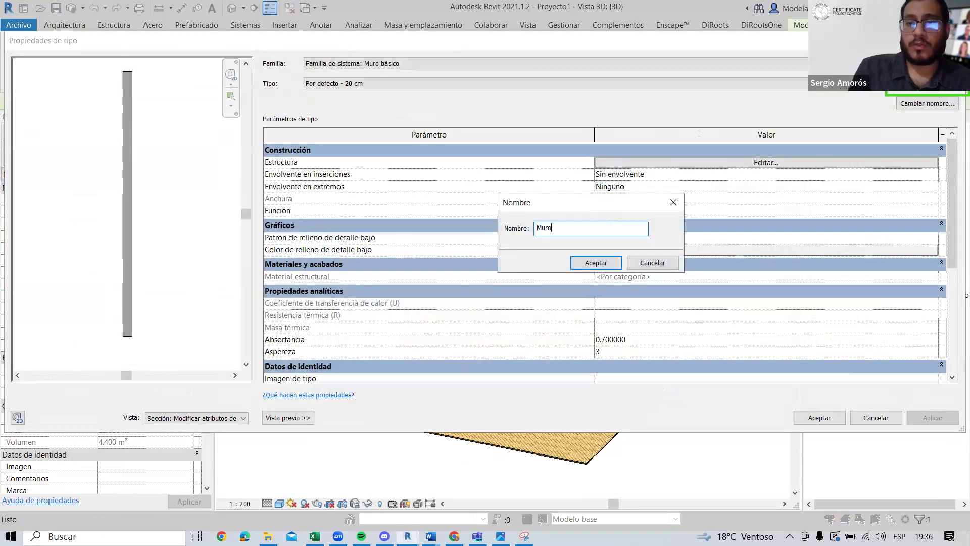
text(_La)
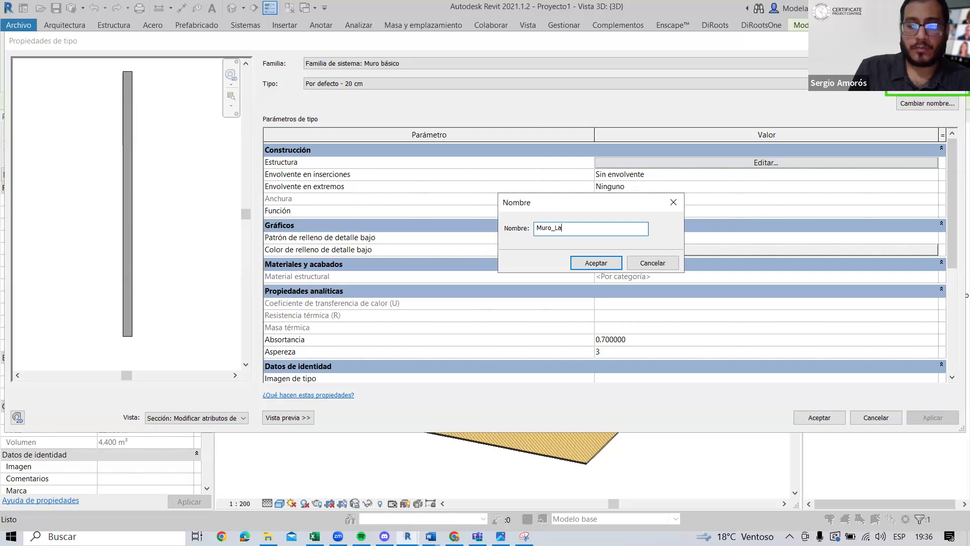
text(drillo_0.15)
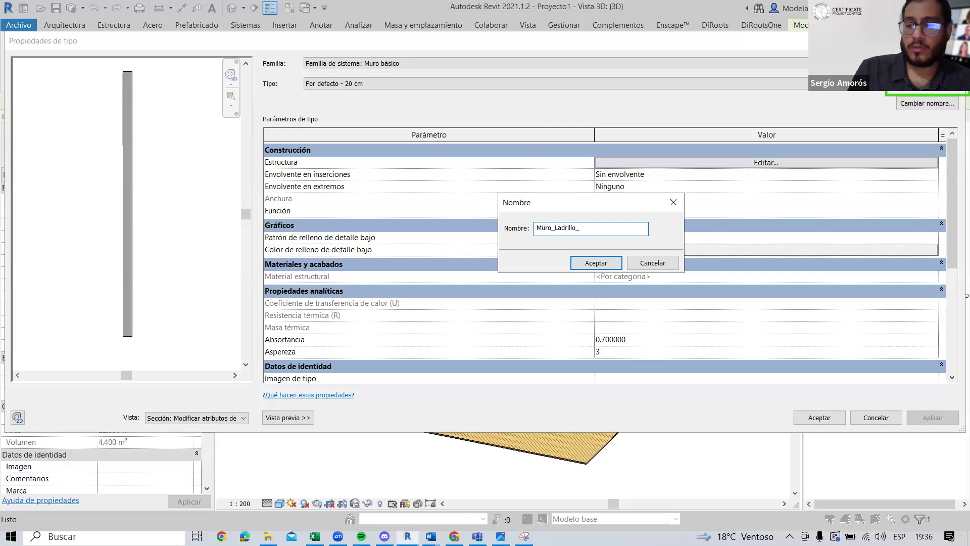
click(606, 261)
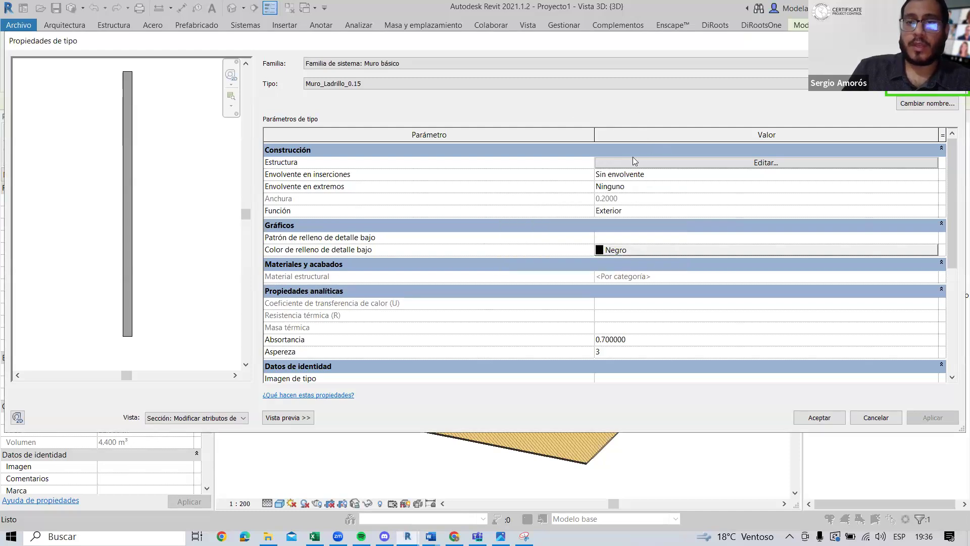
Step: Open the layer structure of the Muro_Ladrillo_0.15 wall type for editing
click(614, 163)
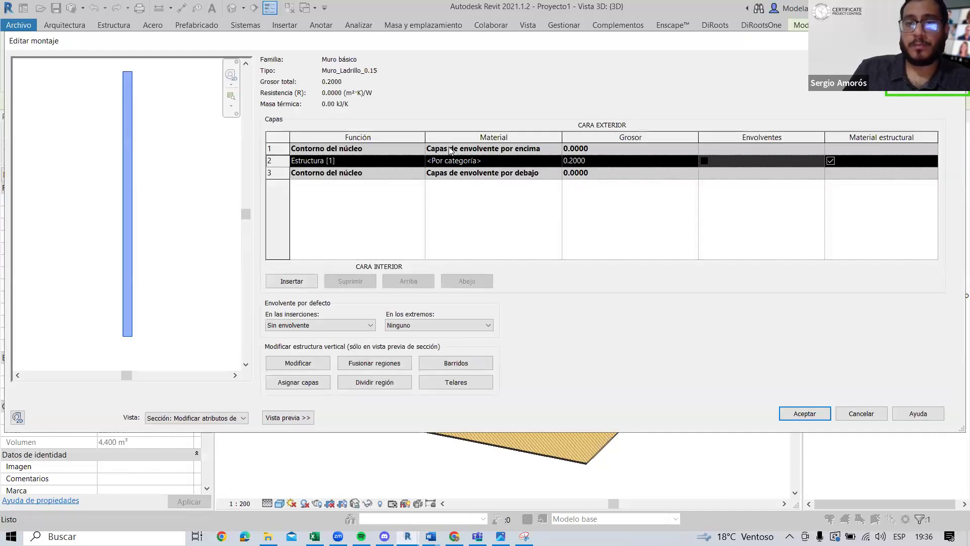
middle_drag(211, 202, 189, 277)
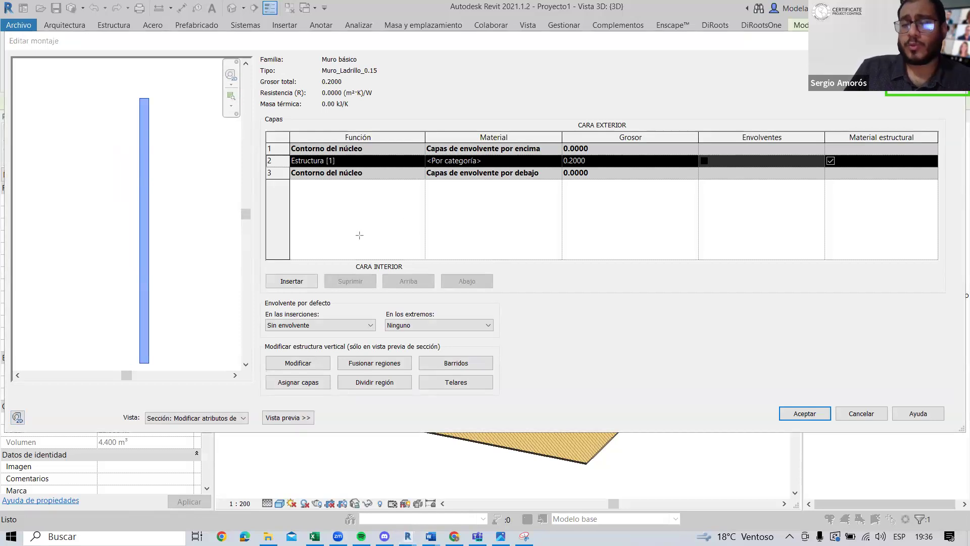
drag(445, 203, 768, 241)
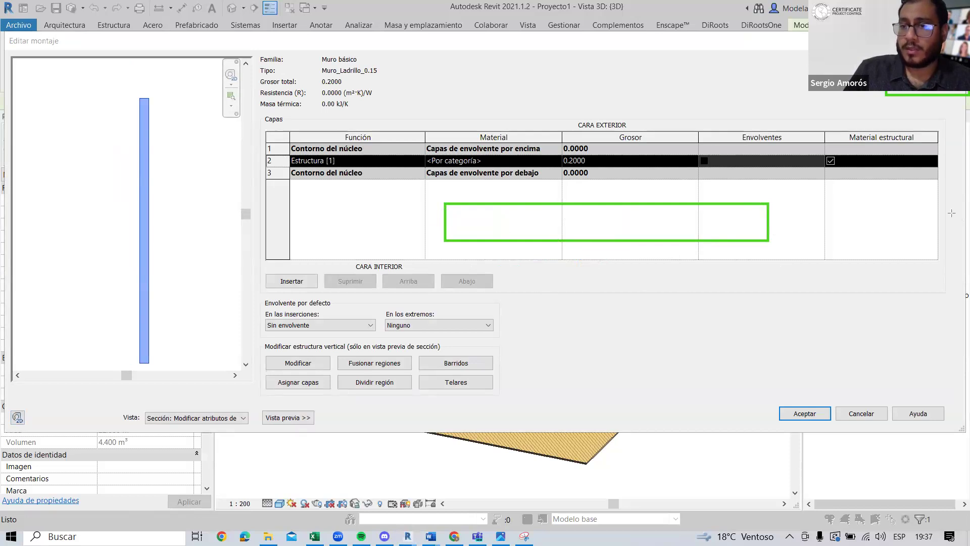
drag(427, 203, 791, 205)
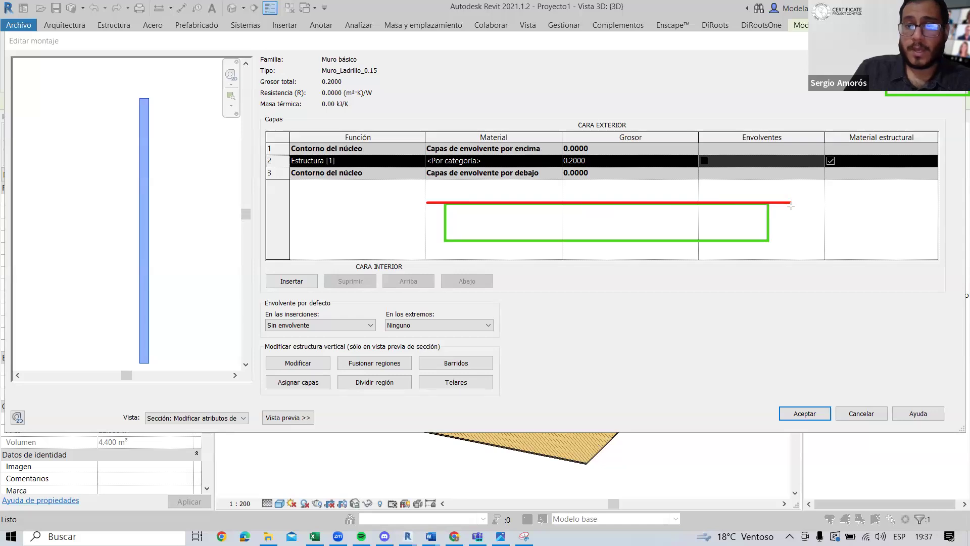
drag(428, 241, 547, 241)
drag(661, 252, 789, 265)
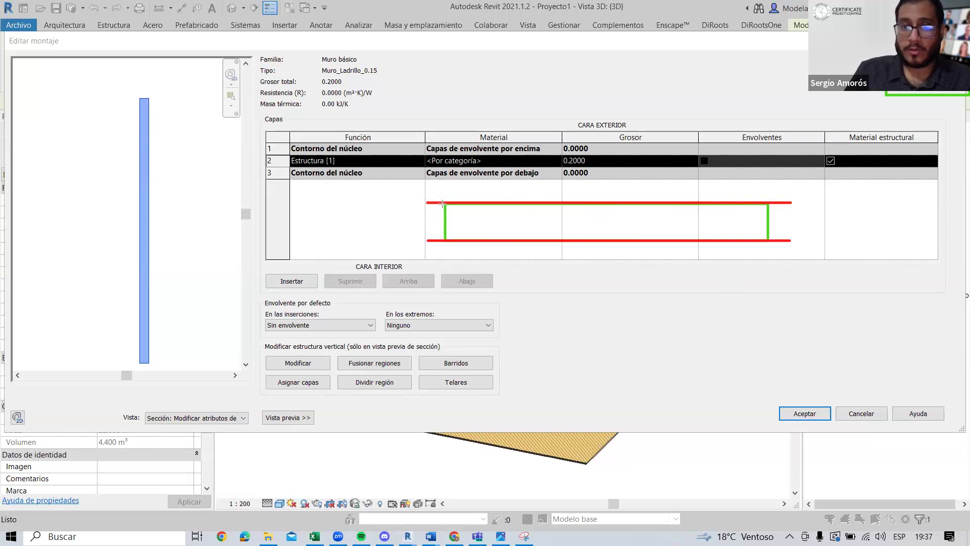
drag(443, 201, 768, 195)
drag(443, 242, 774, 248)
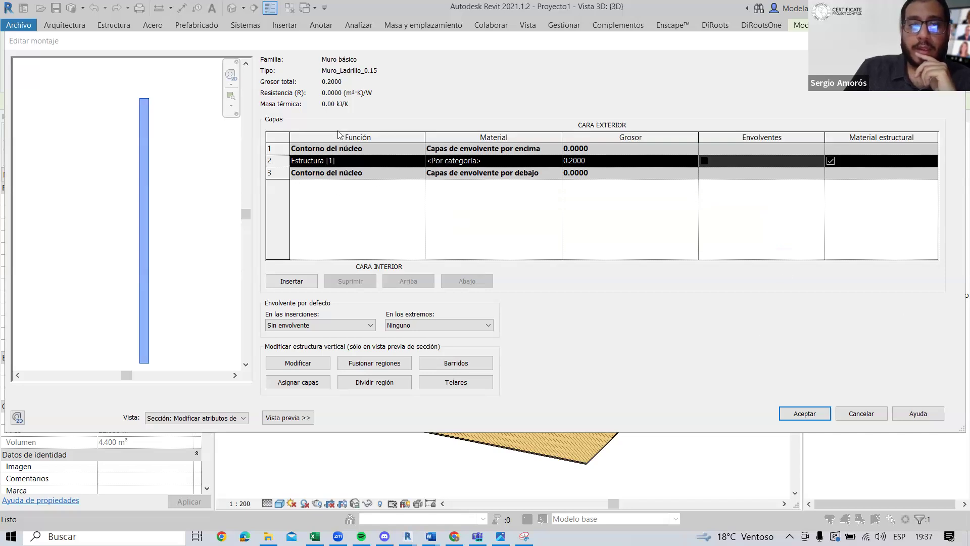
Step: Insert a layer outside the exterior core boundary and set its function to Acabado 1 [4]
click(300, 282)
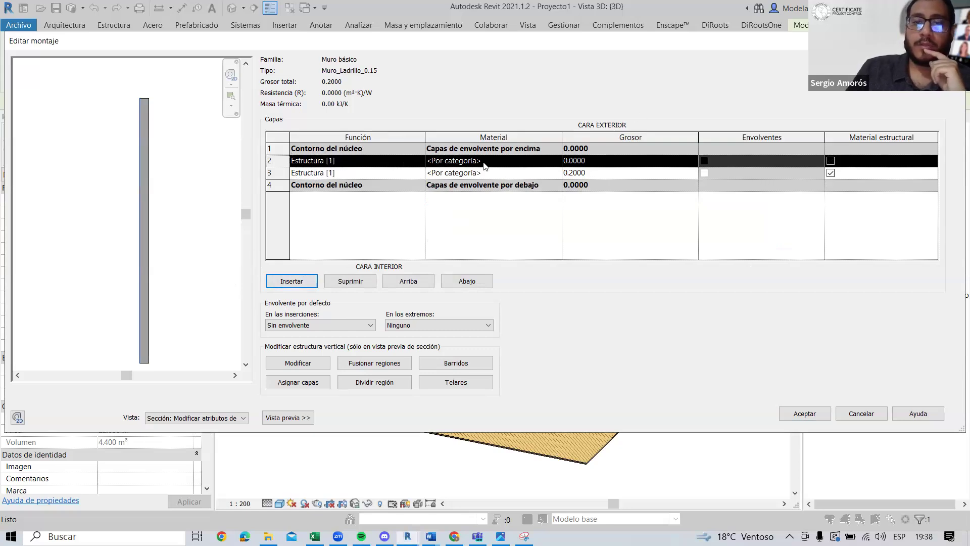
click(409, 281)
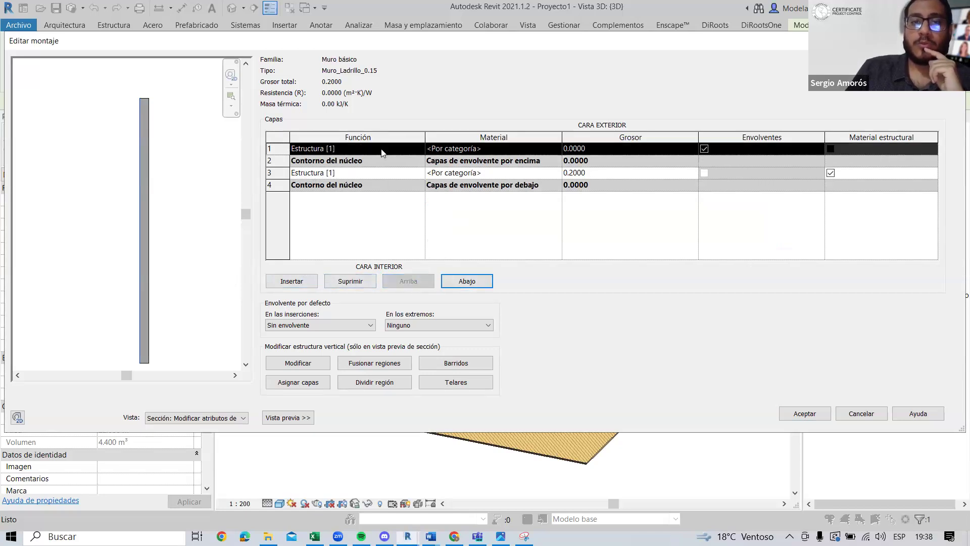
click(419, 148)
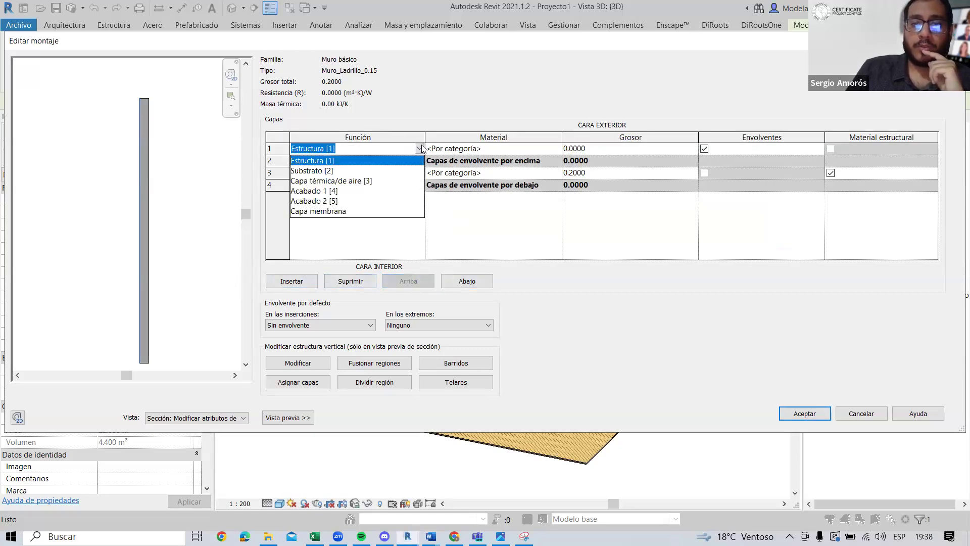
click(327, 194)
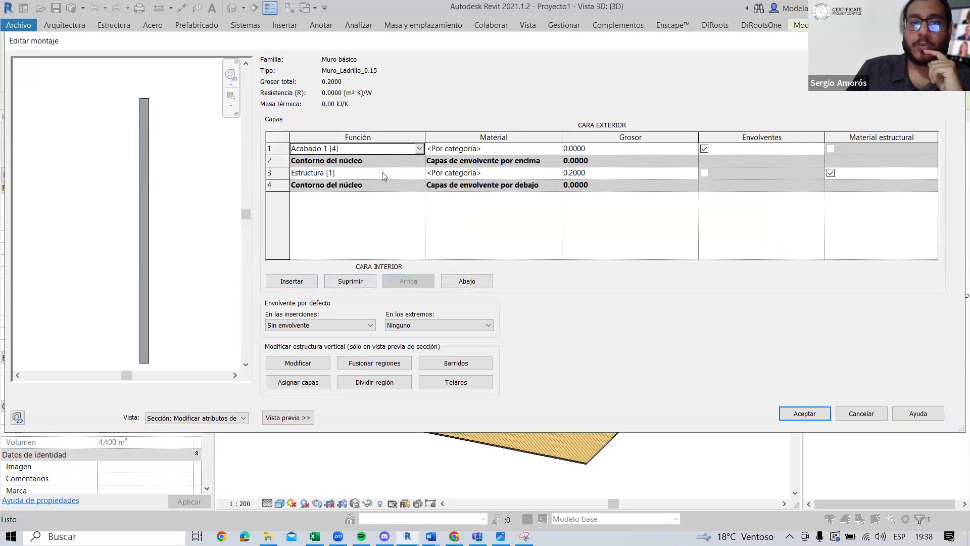
Step: Insert another layer and move it below the interior core boundary, onto the wall's interior face
click(311, 174)
click(291, 281)
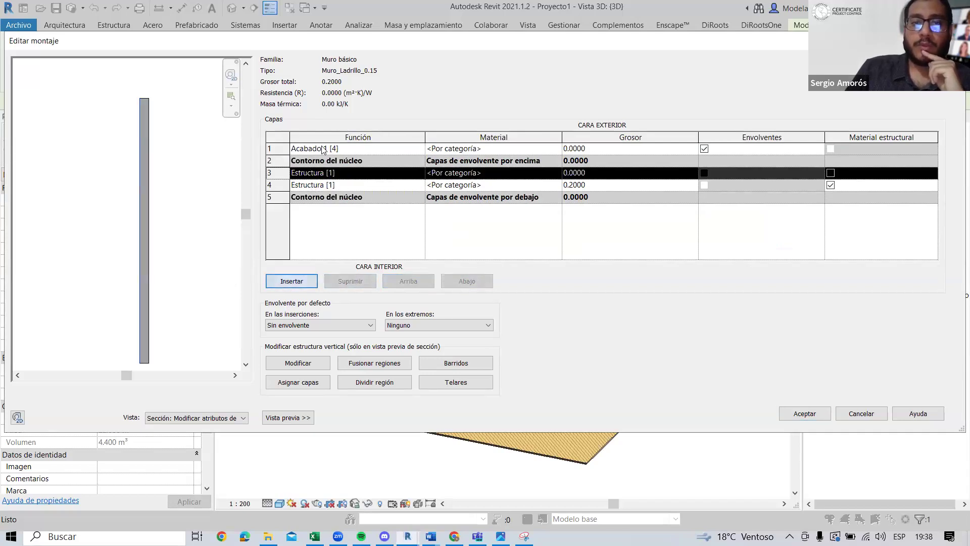
click(472, 282)
click(468, 282)
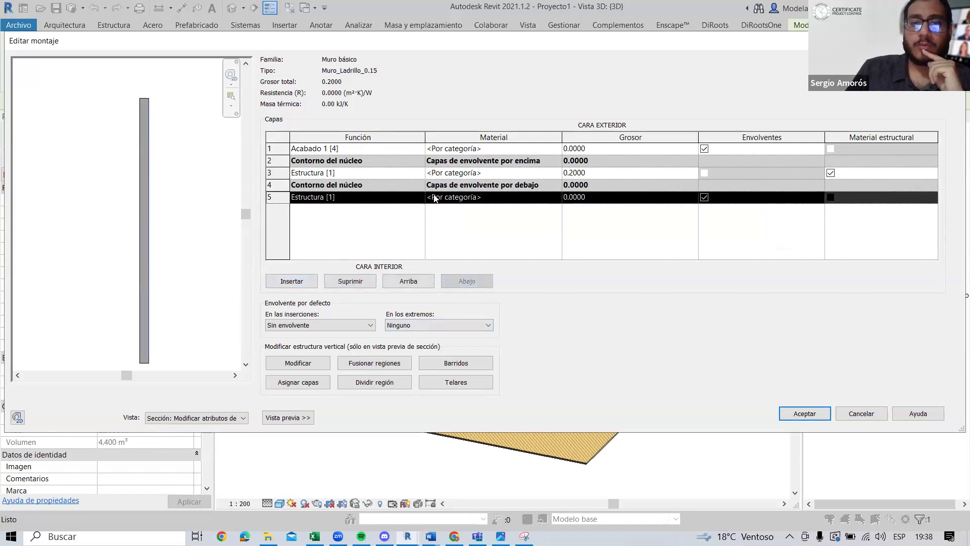
Step: Set layer 5's function to Acabado 2 [5] and the thicknesses to 0.23 for the structure and 0.01 for both finish layers
click(419, 197)
click(326, 250)
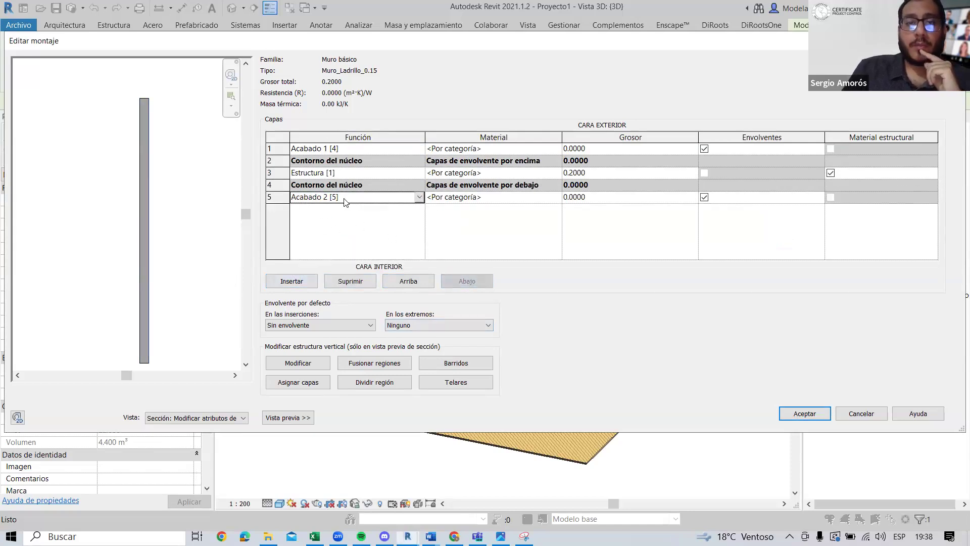
click(579, 149)
click(574, 172)
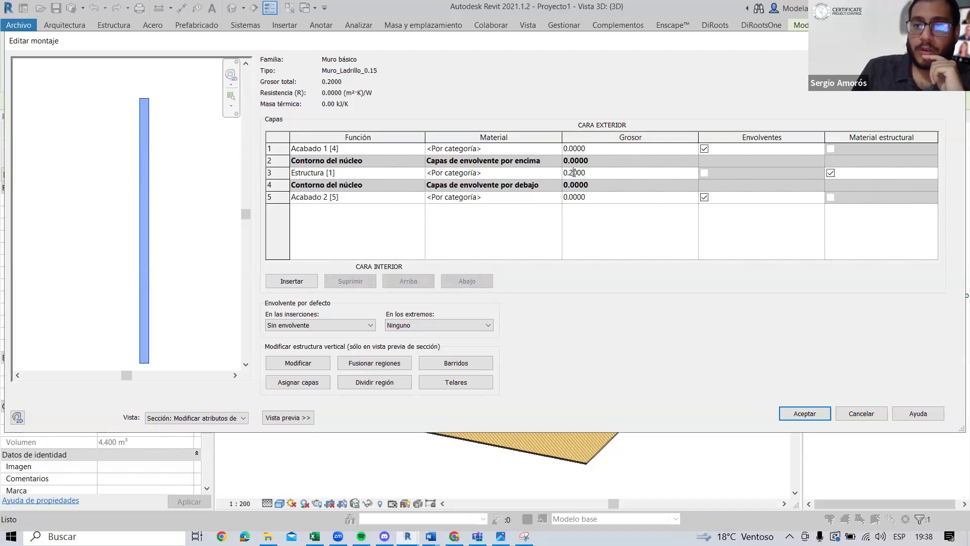
text(3)
click(574, 148)
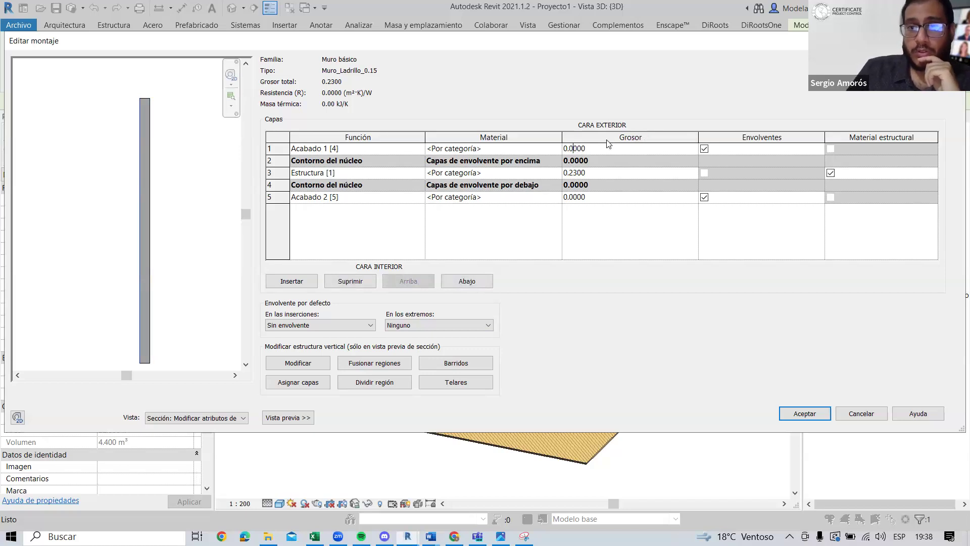
click(575, 197)
text(1)
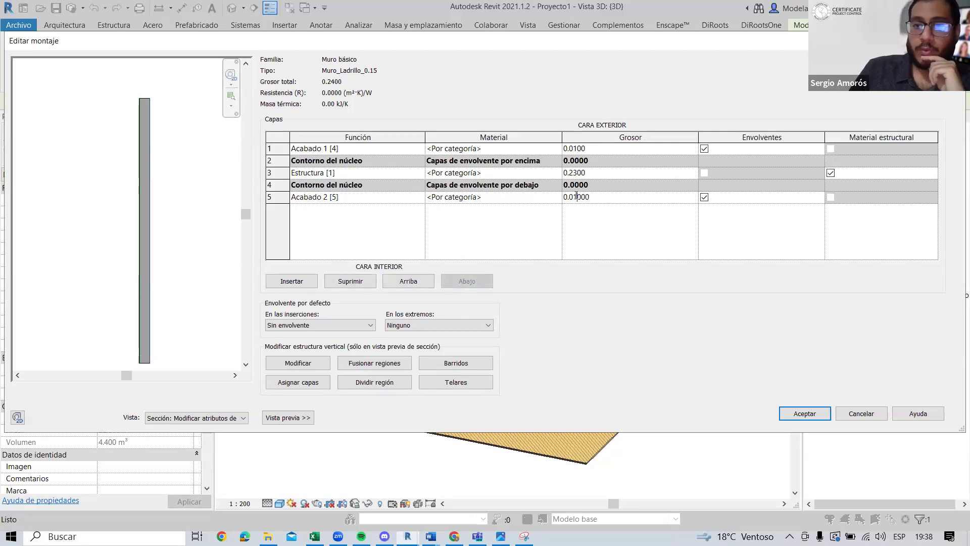
click(606, 173)
Step: Examine the structural core and the thin finish layers on both sides in the wall's section preview
click(508, 173)
click(354, 173)
scroll(149, 188, up, 5)
scroll(77, 162, up, 3)
scroll(77, 162, down, 1)
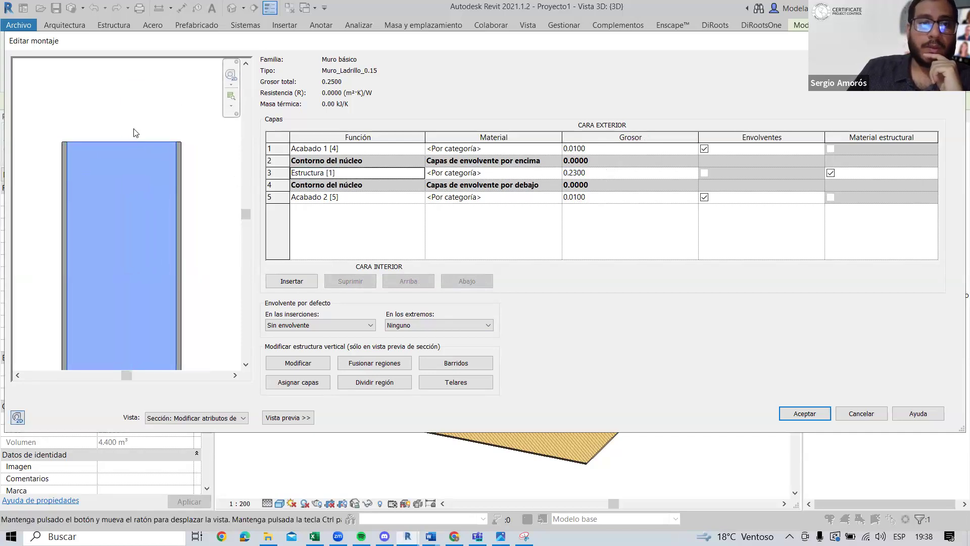
scroll(98, 115, up, 2)
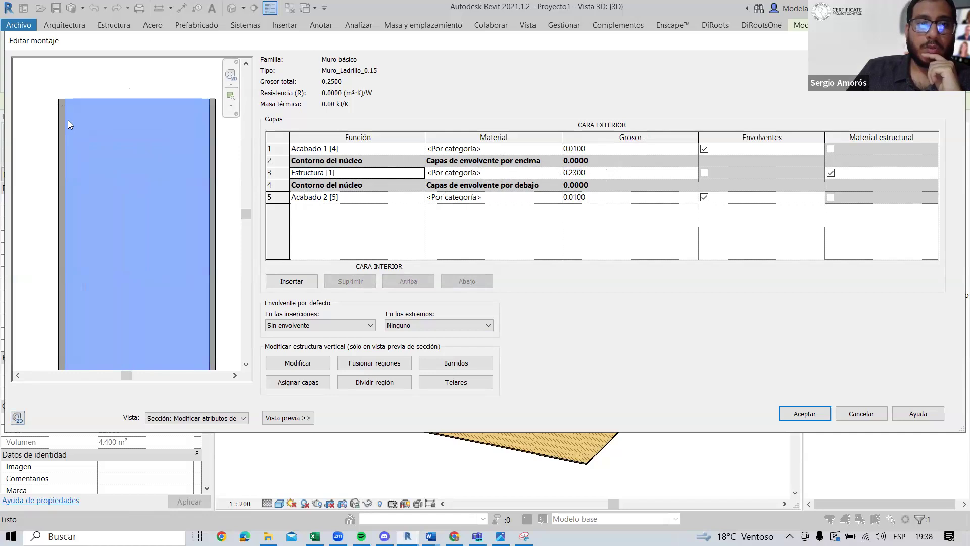
scroll(69, 125, down, 1)
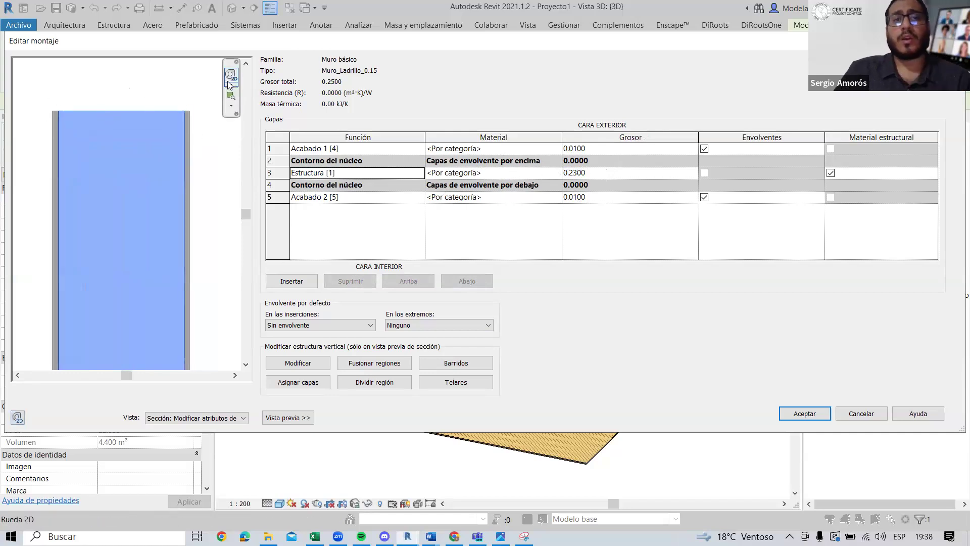
scroll(182, 111, down, 1)
mouse_move(191, 120)
middle_down()
mouse_move(168, 135)
mouse_move(195, 133)
middle_up()
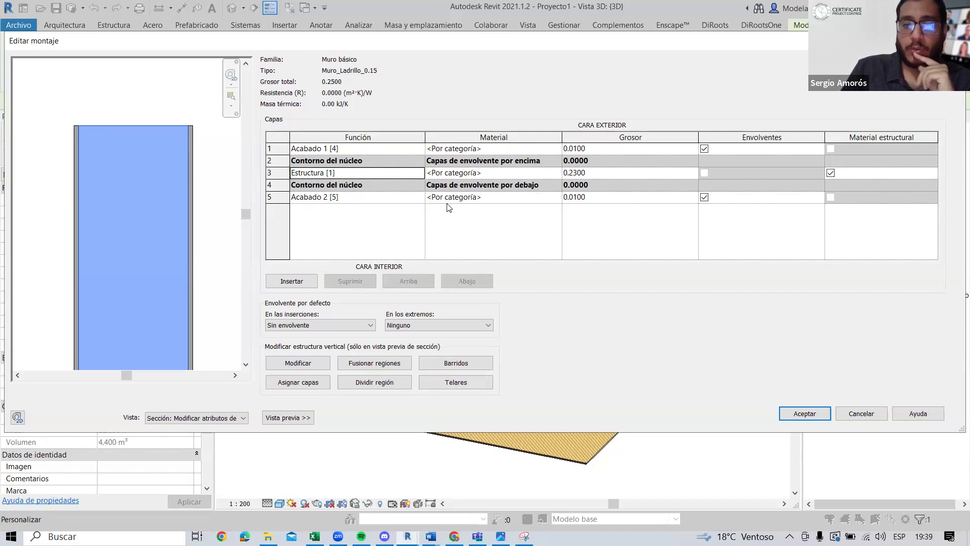
Step: Search the project materials for "ladri" and assign Ladrillo to the wall's Estructura [1] layer
click(558, 173)
click(558, 175)
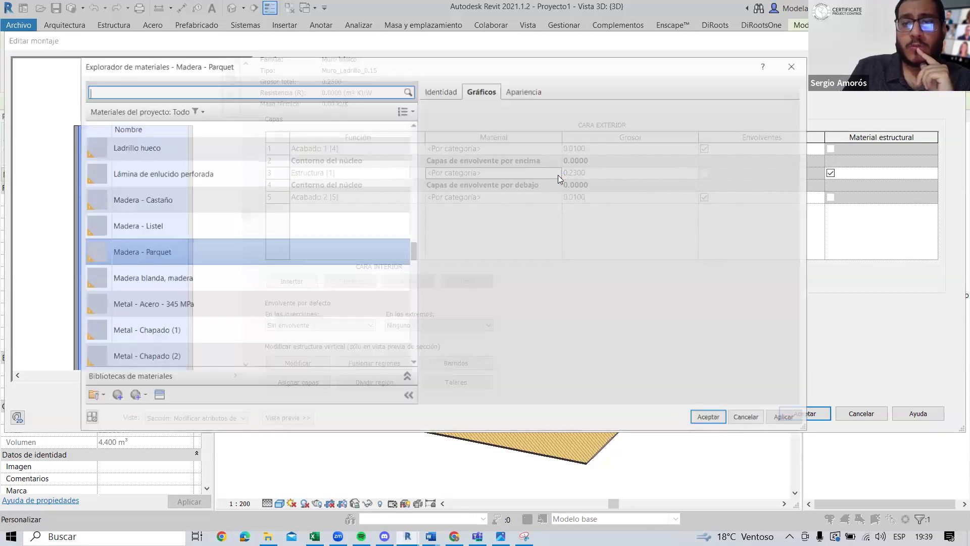
text(ladri)
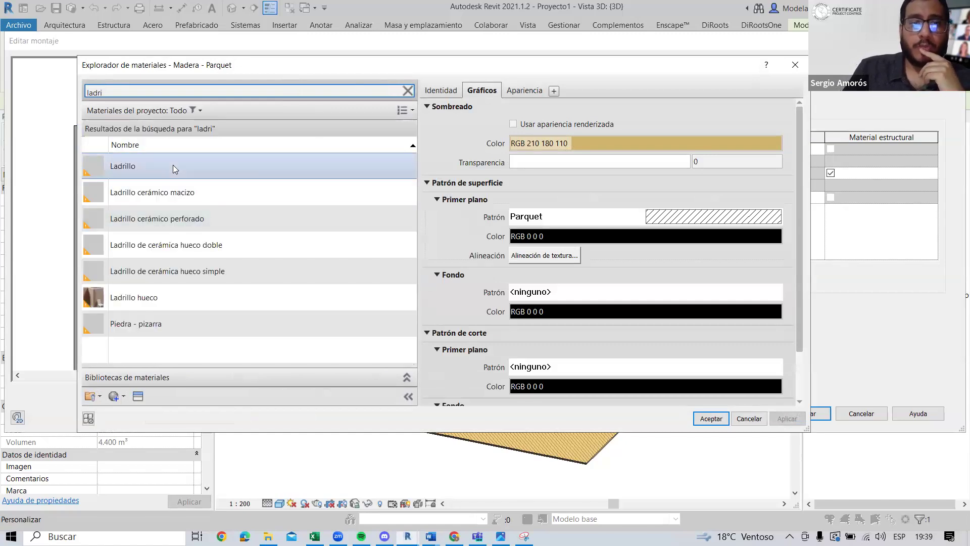
double_click(177, 169)
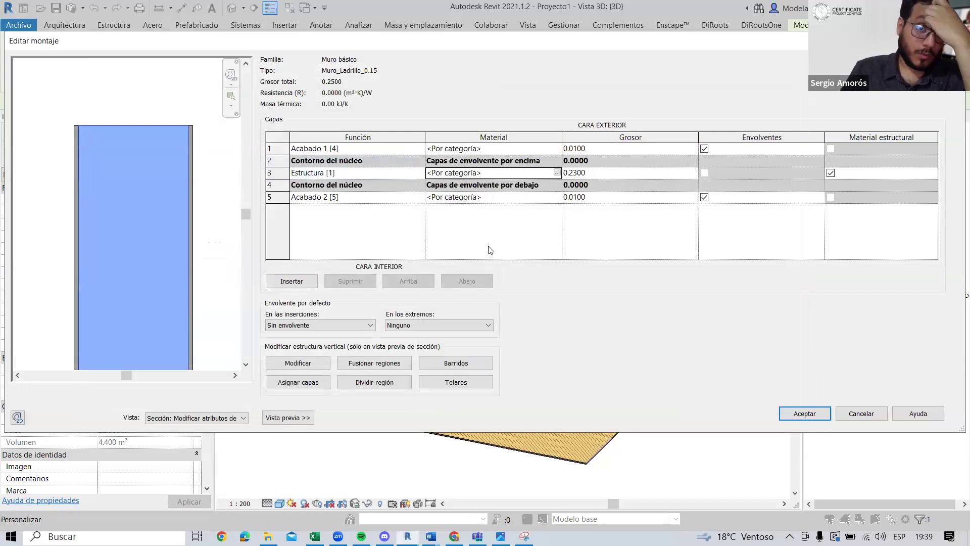
click(557, 173)
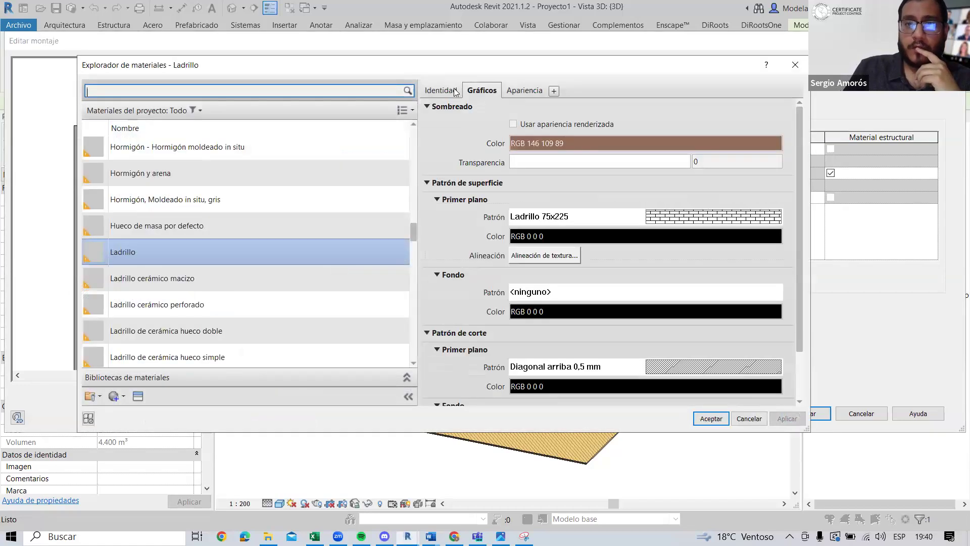
click(445, 91)
click(711, 419)
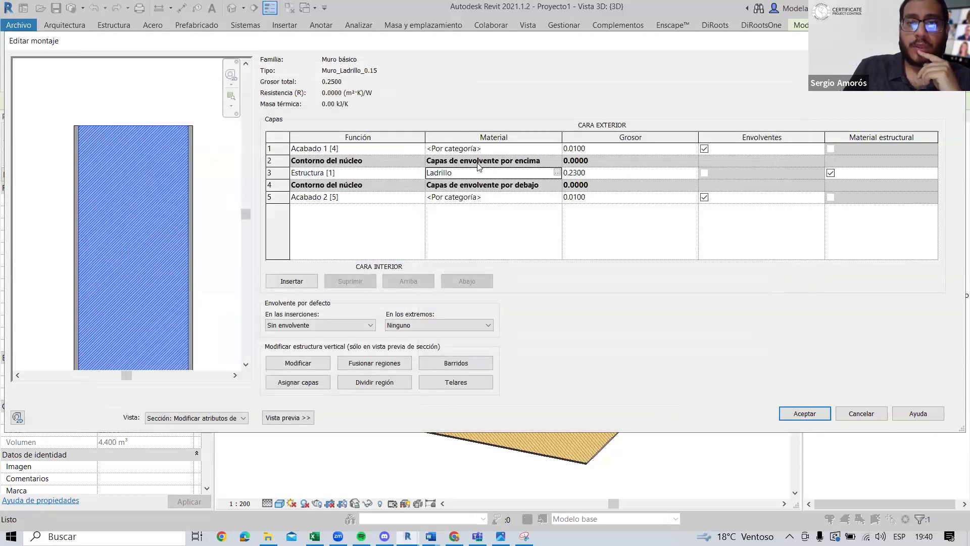
Step: Browse materials for the exterior Acabado 1 [4] layer, search the project materials for "pint", and clear the search
click(557, 149)
click(558, 149)
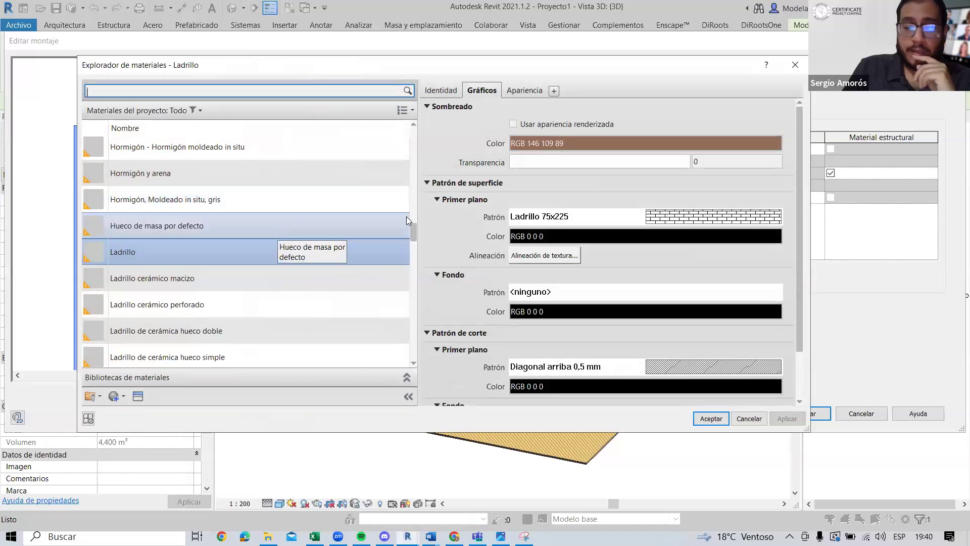
click(211, 90)
text(pint)
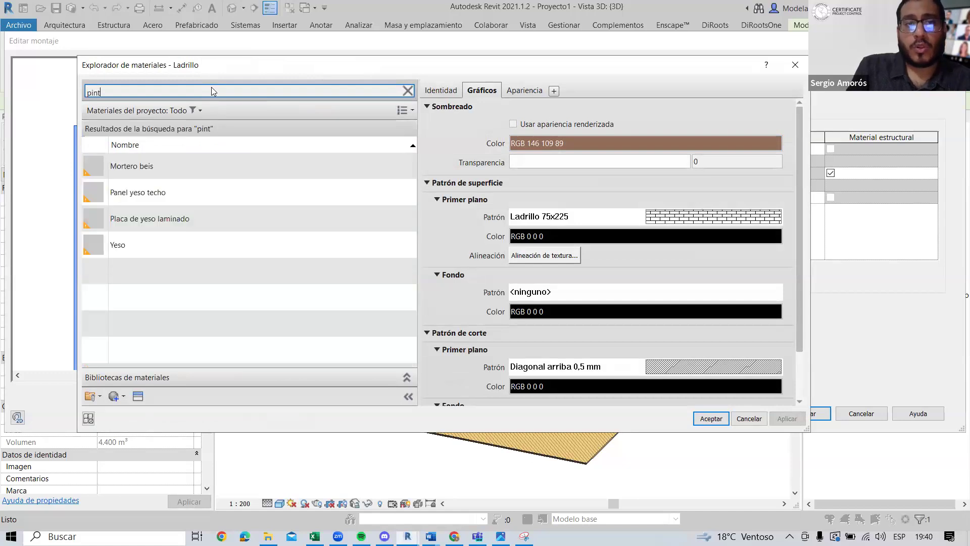
key(BackSpace)
key(BackSpace)
key(BackSpace)
key(BackSpace)
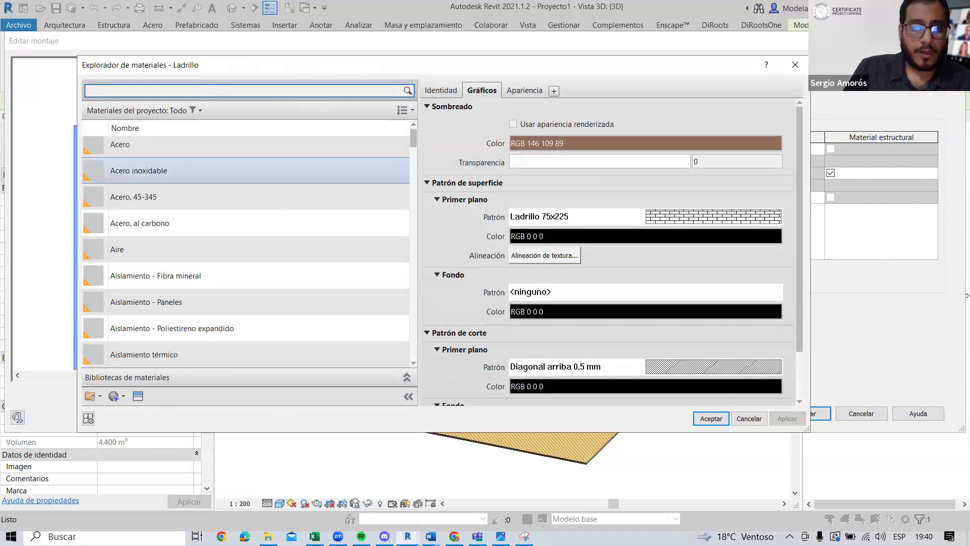
Step: Create a new project material for the exterior finish and name it "Tarrajeo y pintura"
drag(96, 387, 132, 408)
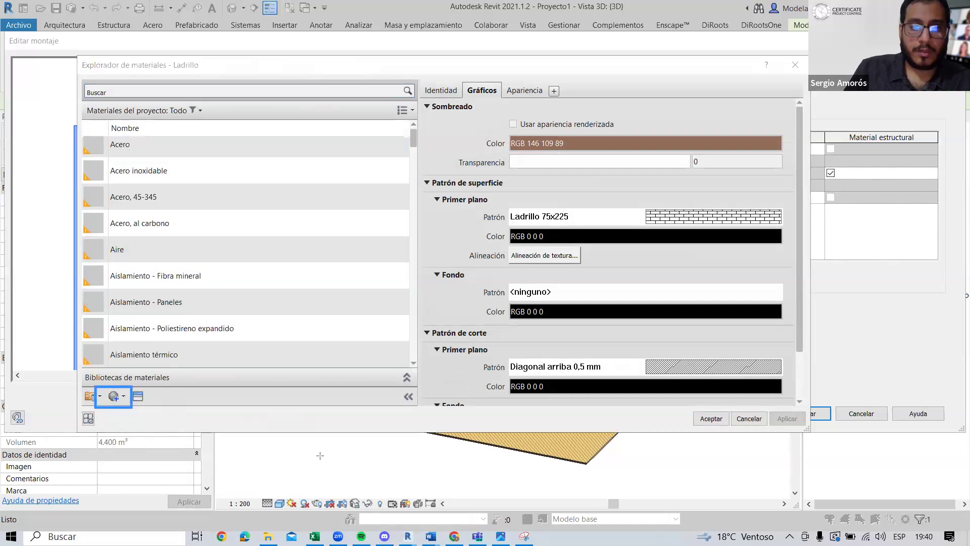
click(124, 397)
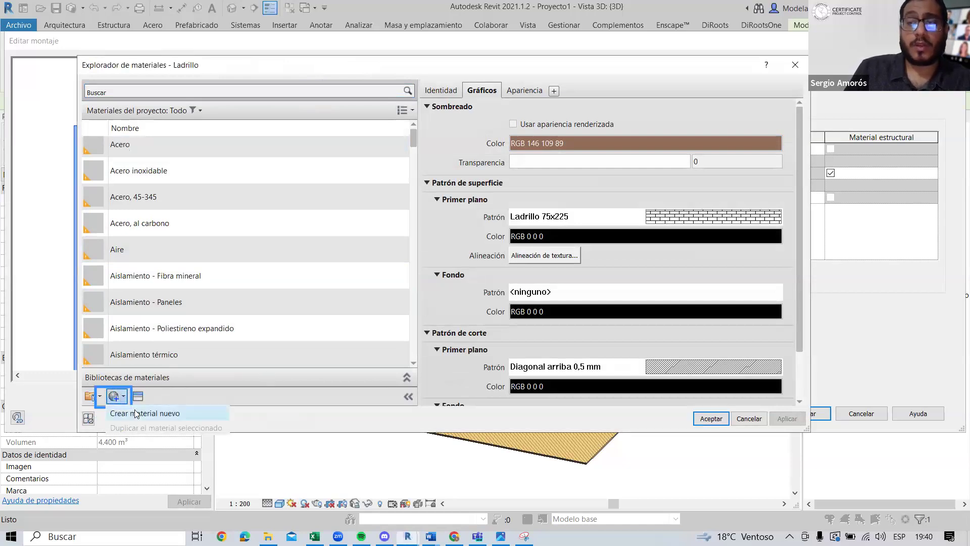
click(136, 412)
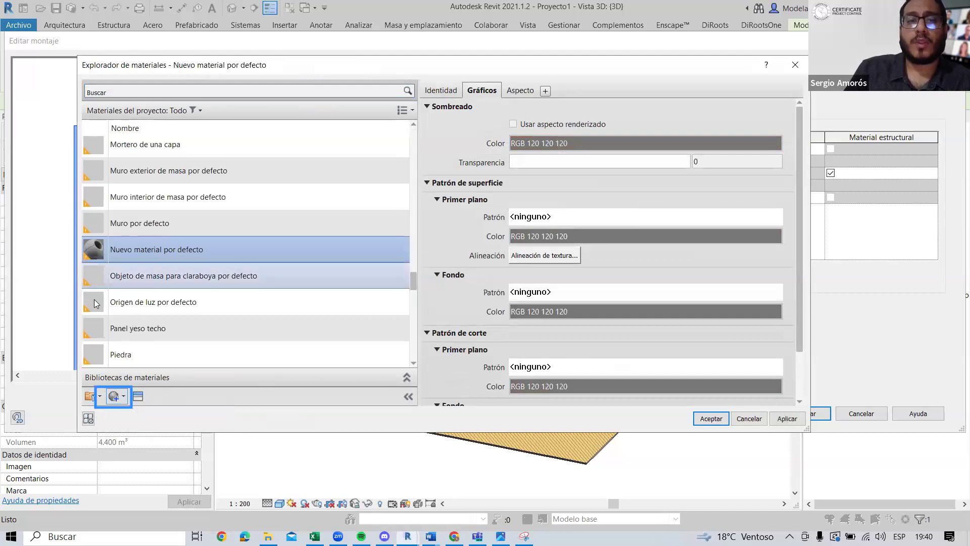
right_click(151, 252)
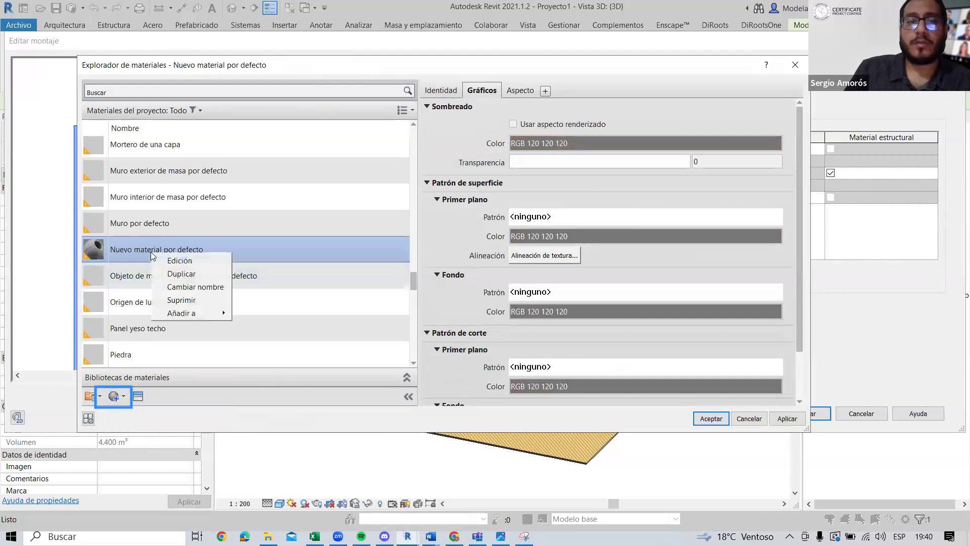
click(196, 287)
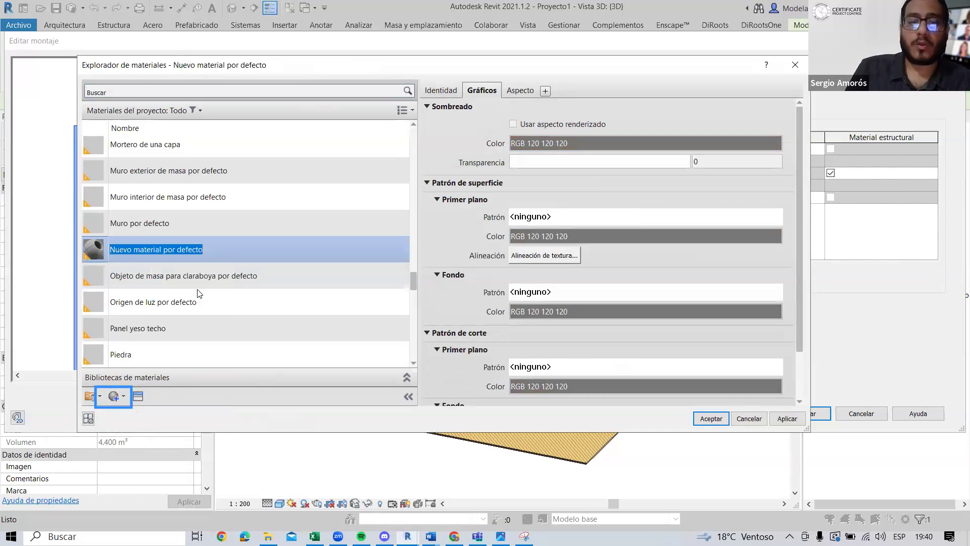
text(Tarra)
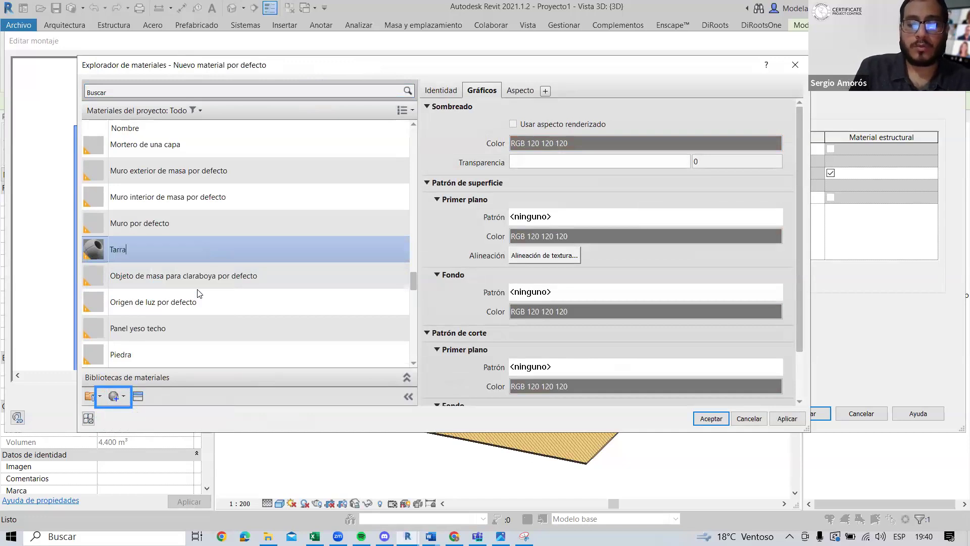
text(jeo y p)
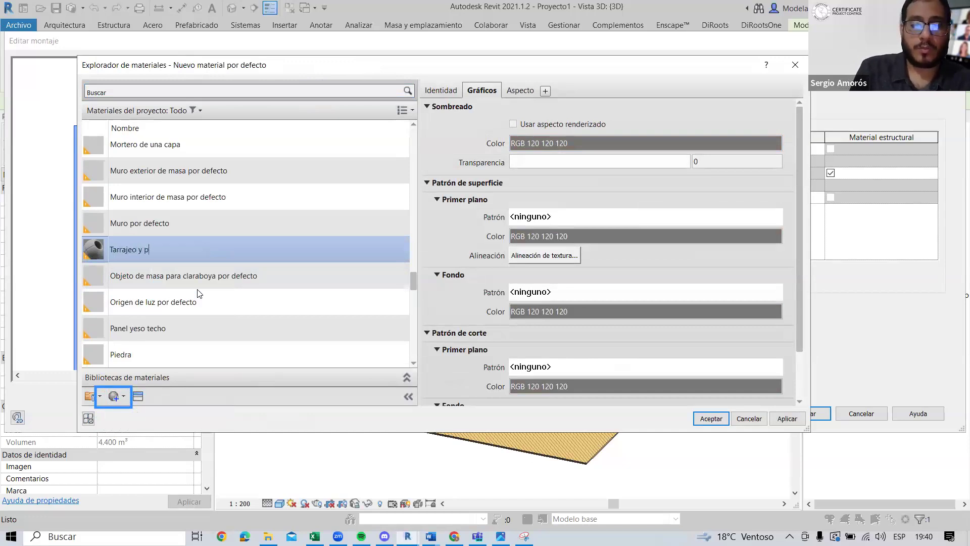
text(intura)
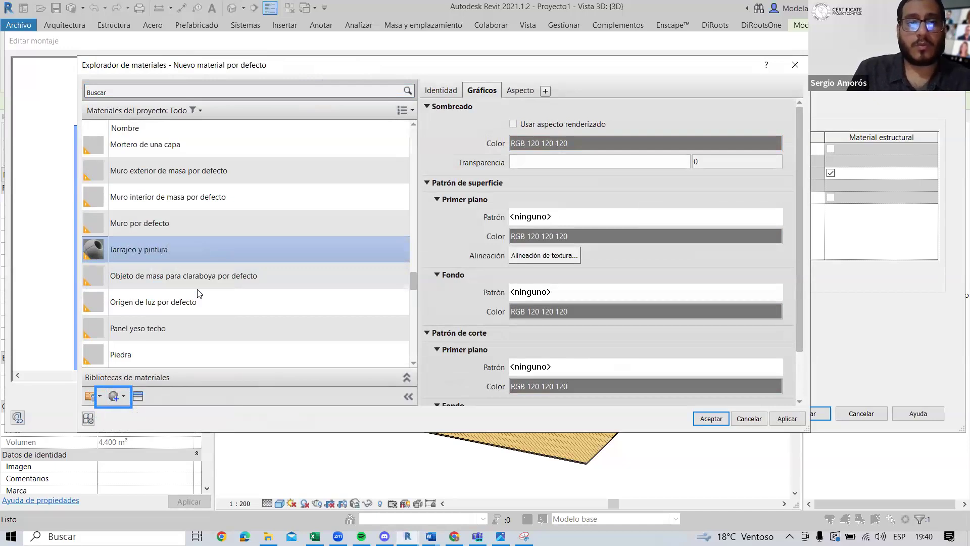
key(Return)
Step: Give the Tarrajeo y pintura material the description "Tarrajeo y pintura" and the class Pintura/Revestimiento
scroll(197, 298, down, 2)
scroll(162, 271, up, 1)
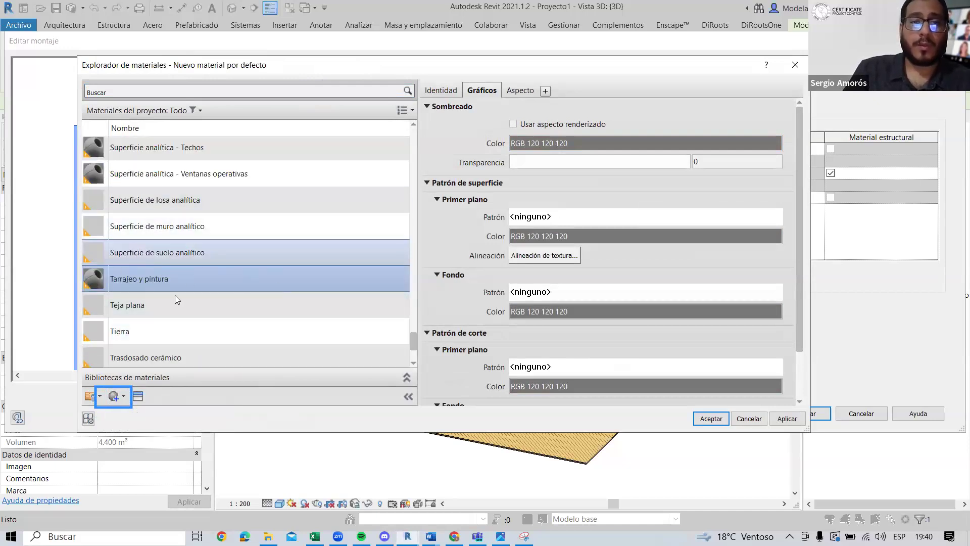
click(440, 91)
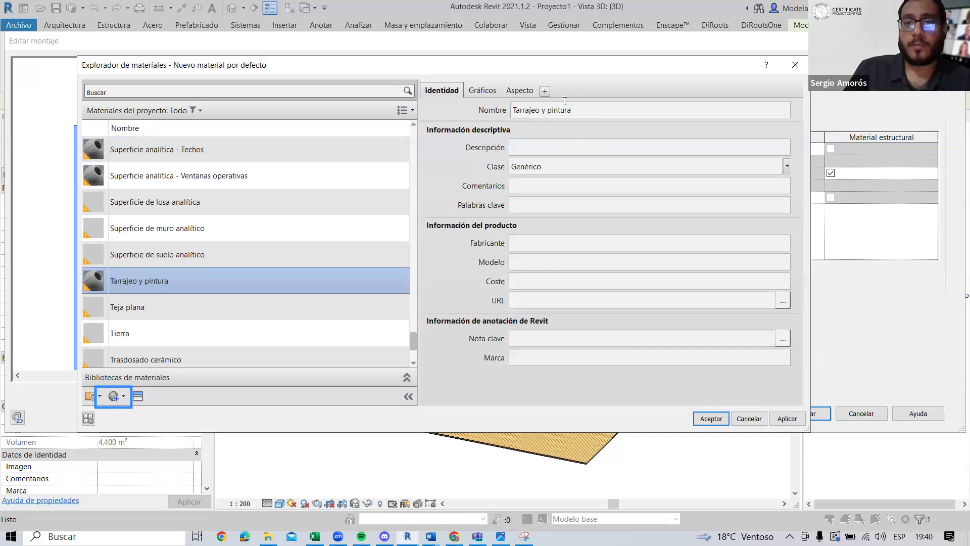
click(597, 115)
key(ctrl+c)
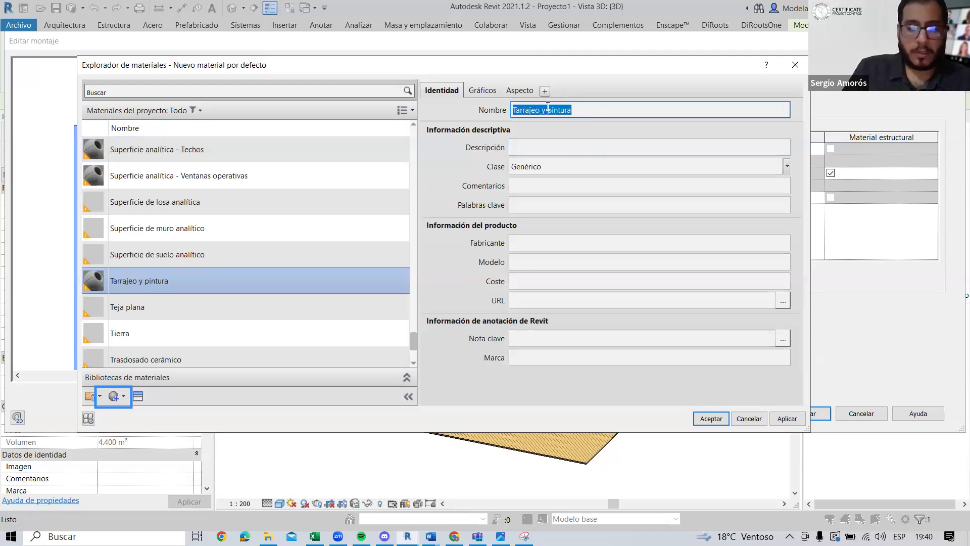
click(548, 148)
key(ctrl+v)
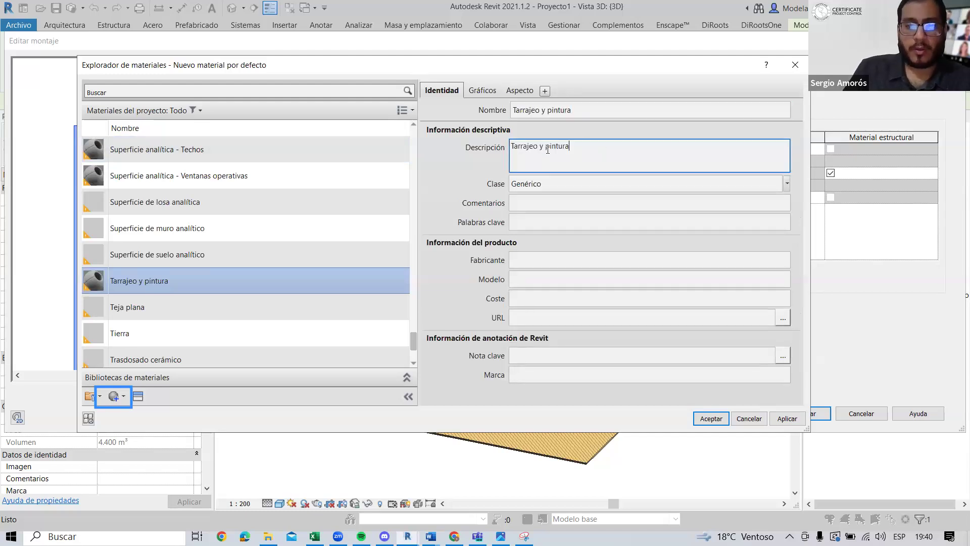
click(565, 185)
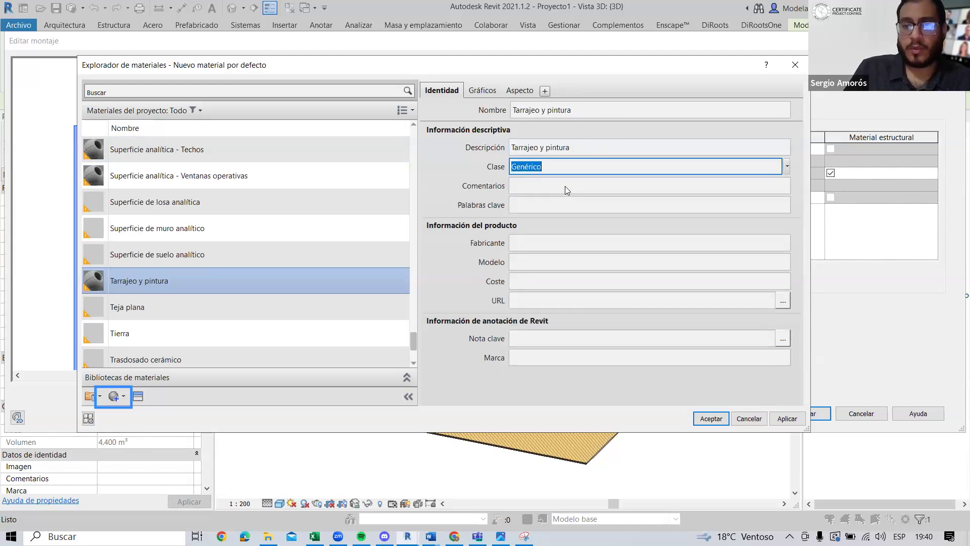
click(787, 167)
click(741, 375)
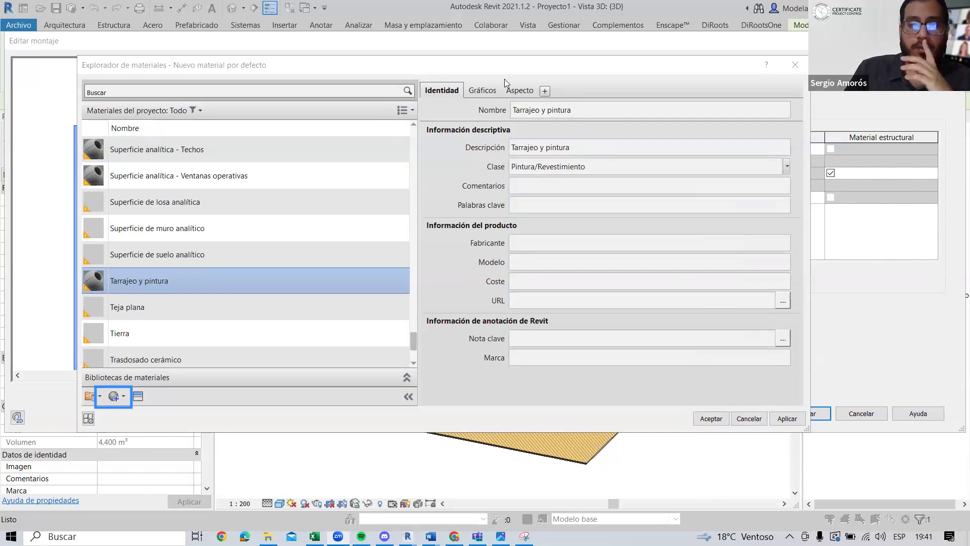
click(598, 184)
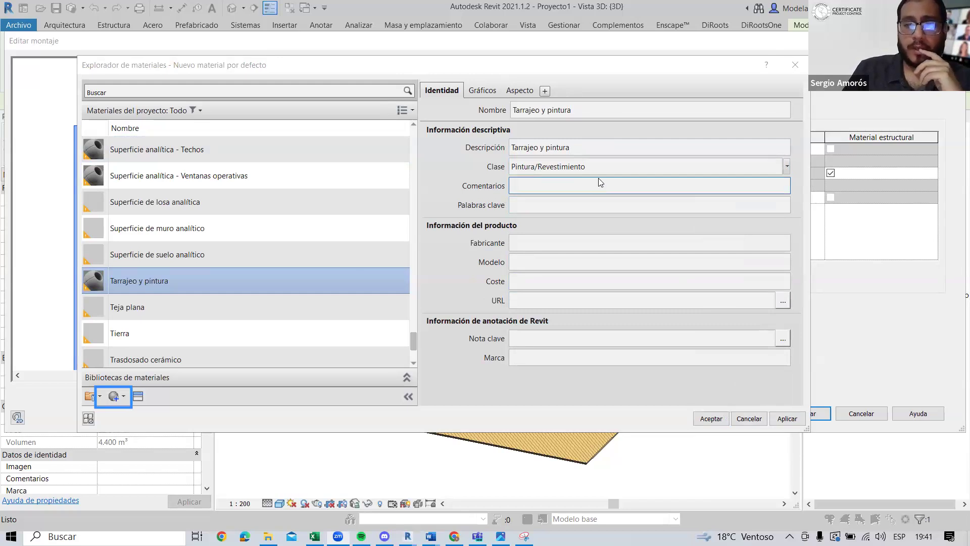
click(507, 148)
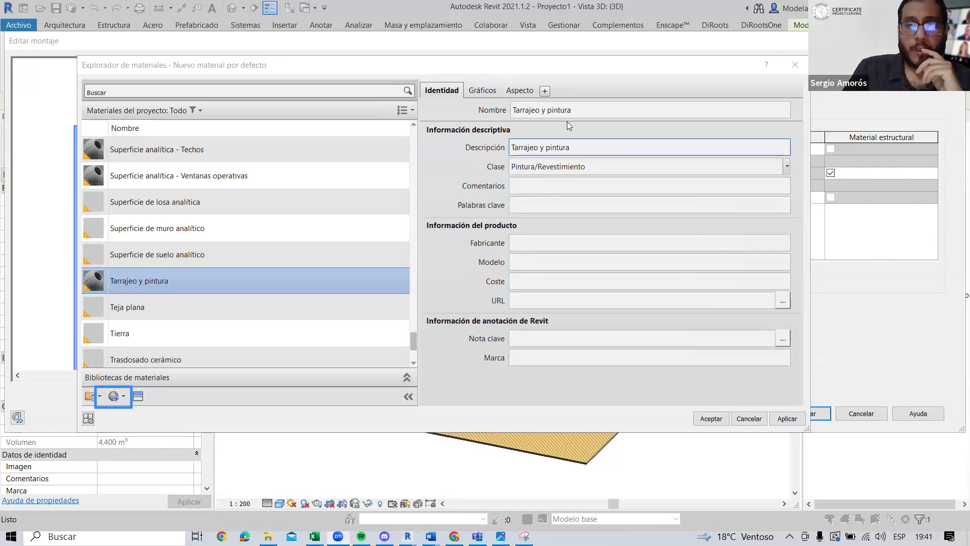
Step: Set the Tarrajeo y pintura material's shading color to RGB 239 211 192
click(482, 90)
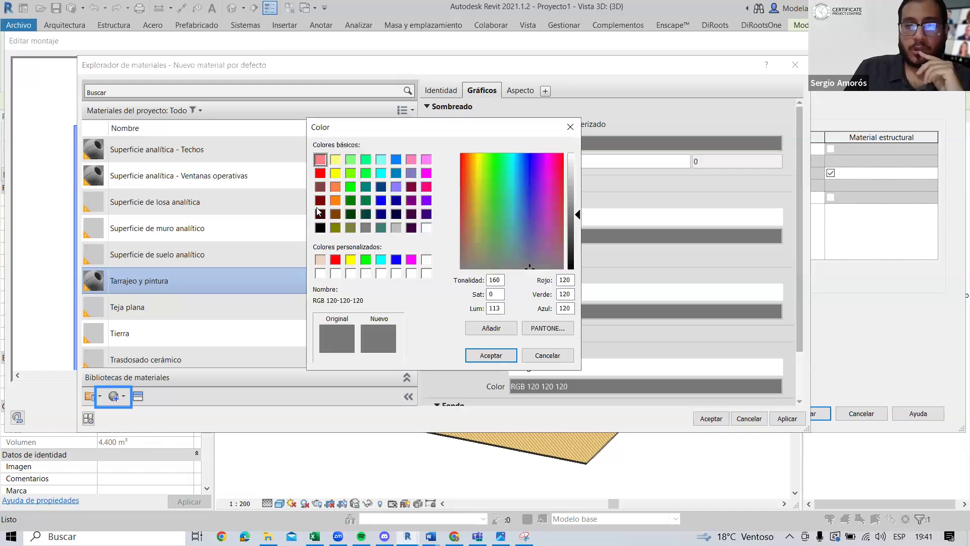
click(319, 259)
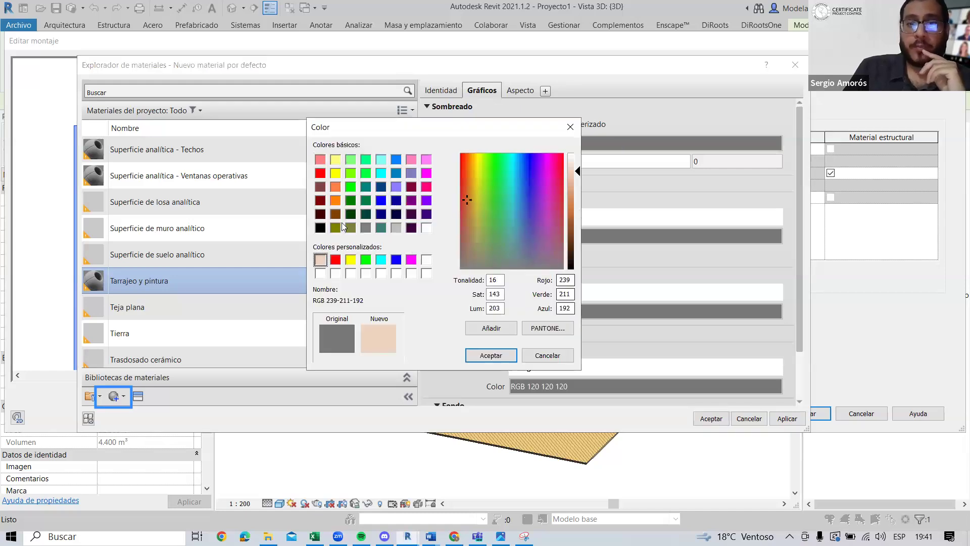
click(413, 262)
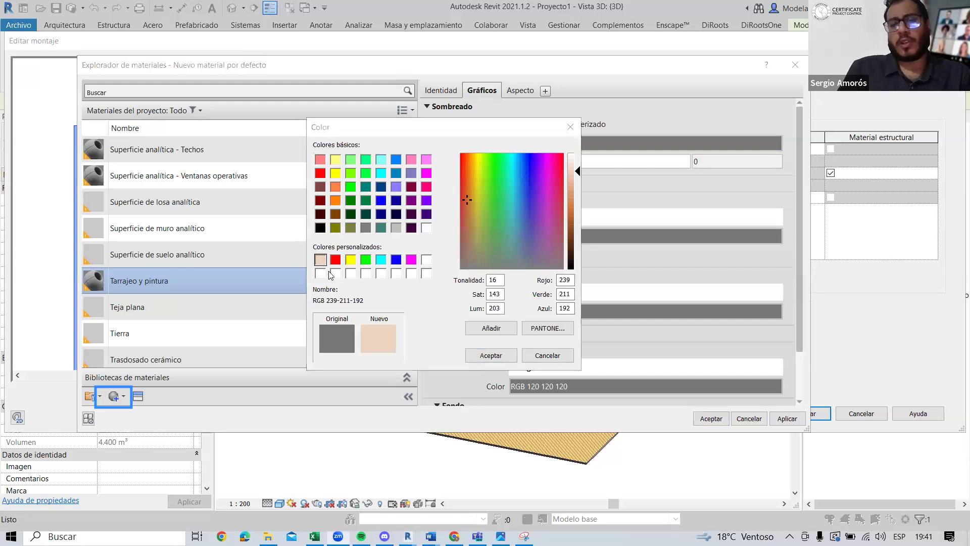
key(Return)
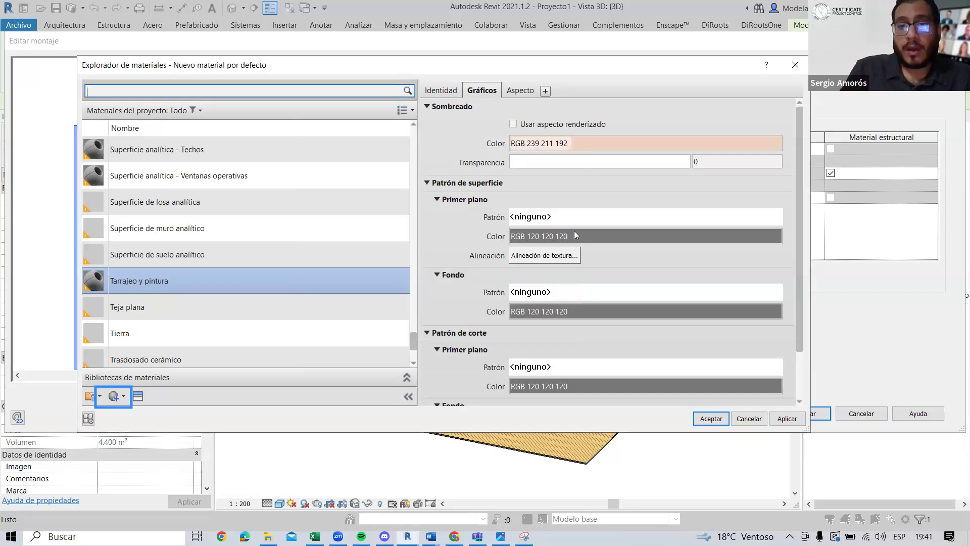
Step: Give the material's surface foreground the <Relleno uniforme> pattern with color RGB 255 255 255
click(519, 223)
click(435, 224)
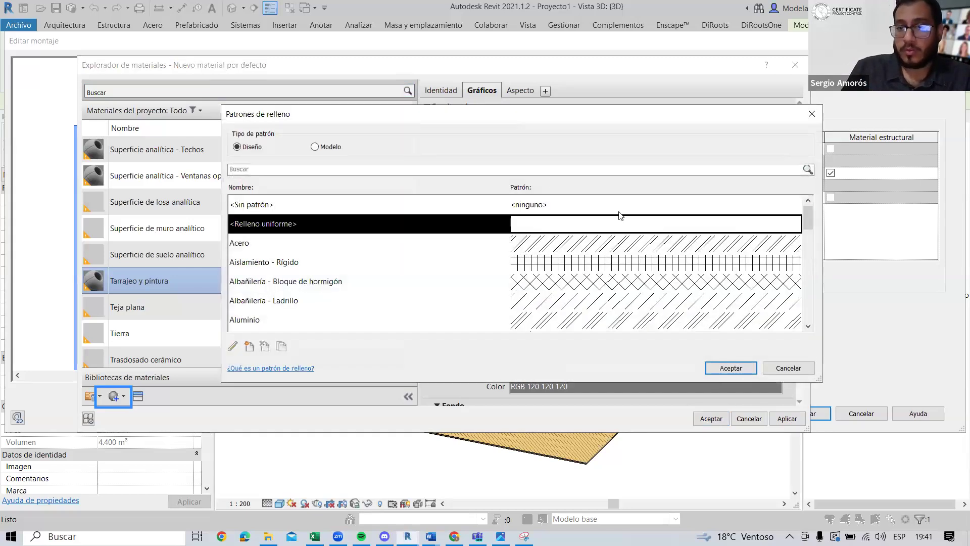
double_click(611, 225)
click(556, 236)
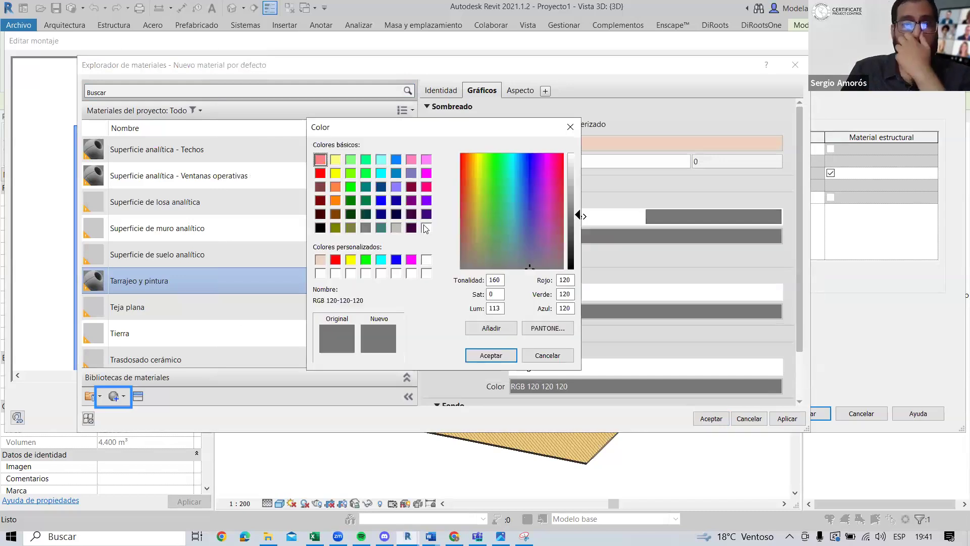
click(428, 230)
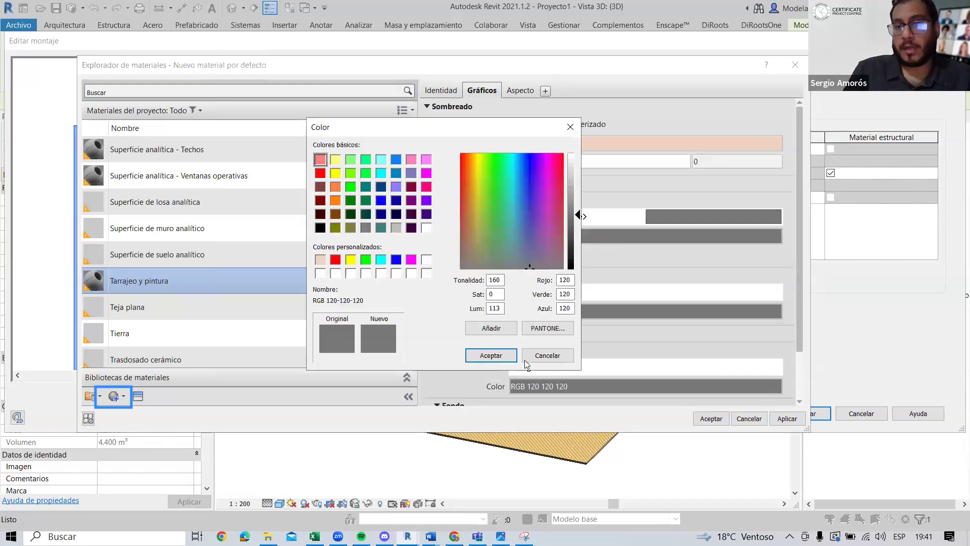
click(483, 355)
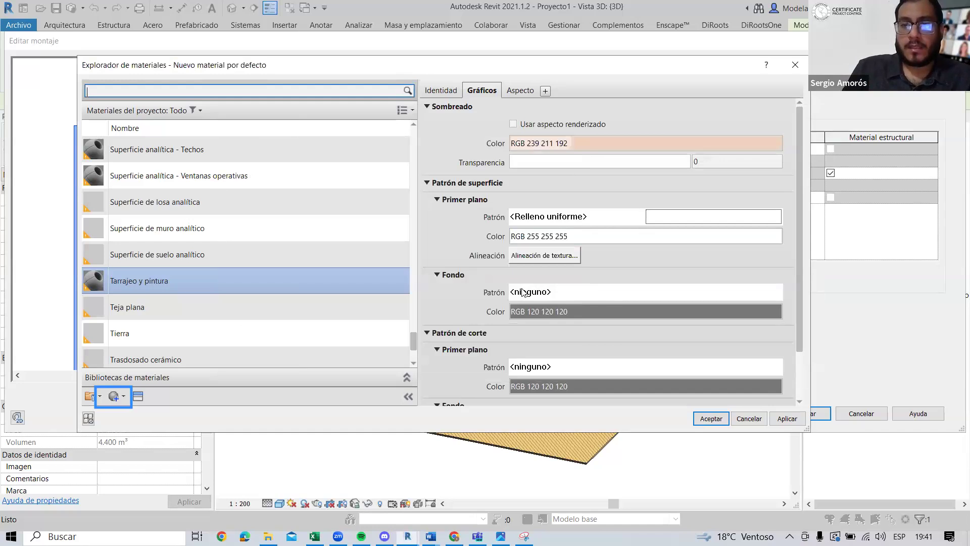
Step: Set the cut foreground pattern to Diagonal arriba 1,5 mm with color RGB 128 128 128
scroll(534, 314, down, 1)
scroll(533, 314, down, 1)
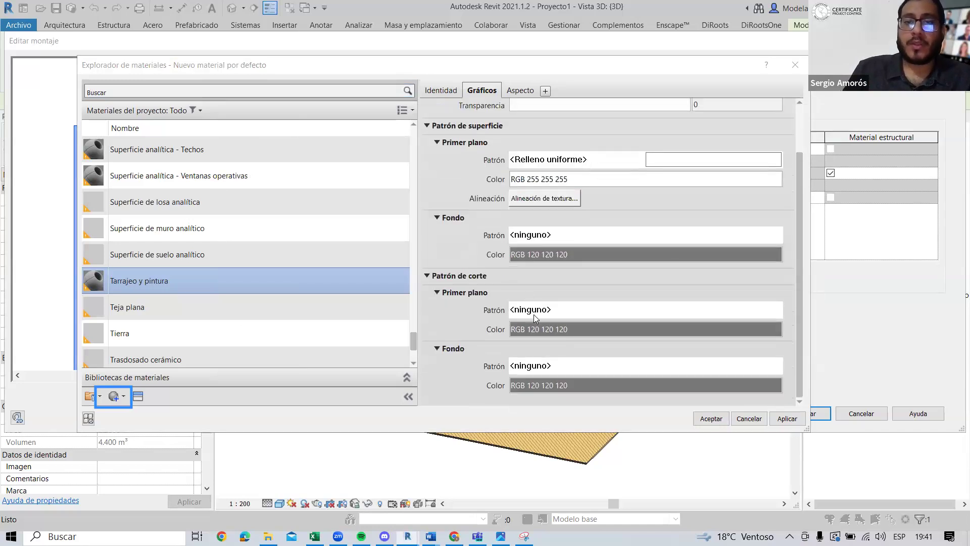
click(515, 236)
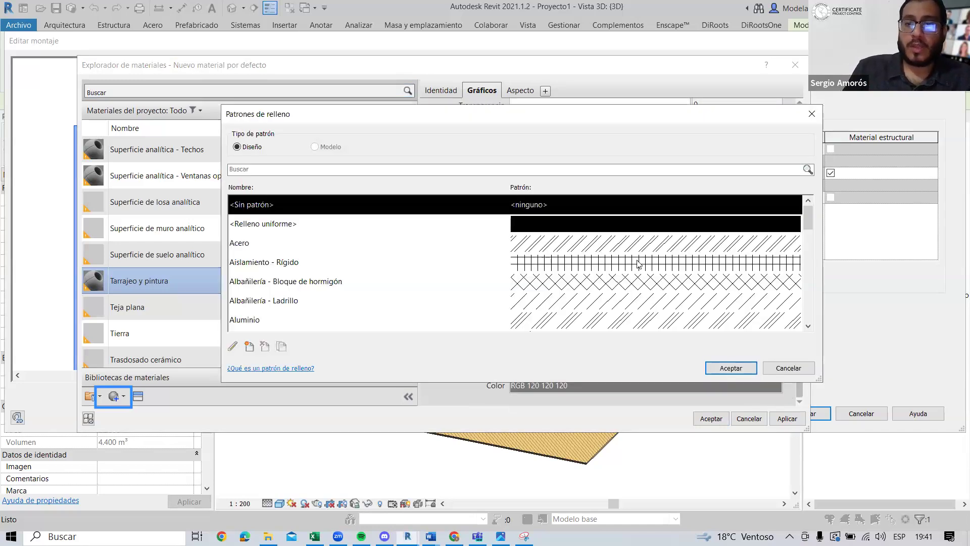
scroll(655, 298, down, 1)
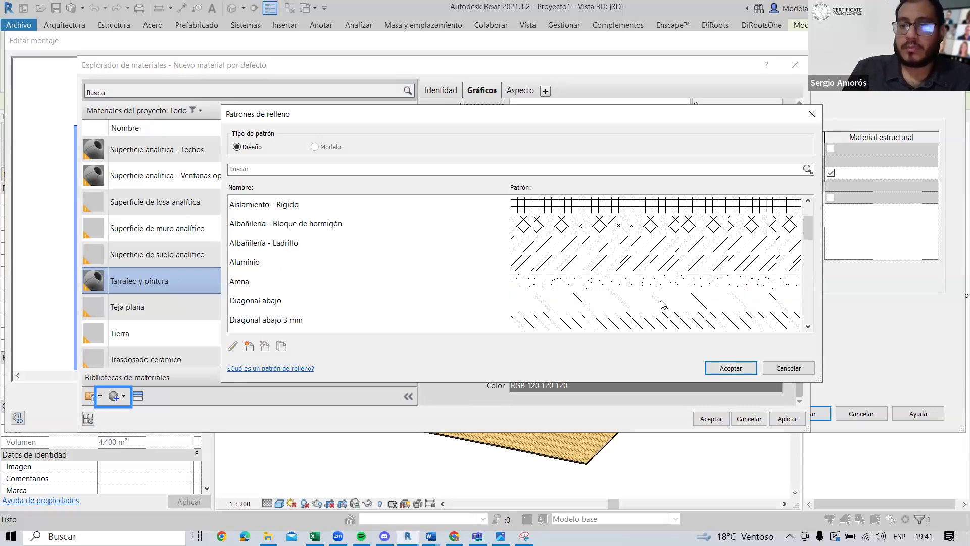
scroll(656, 268, down, 1)
scroll(662, 265, down, 1)
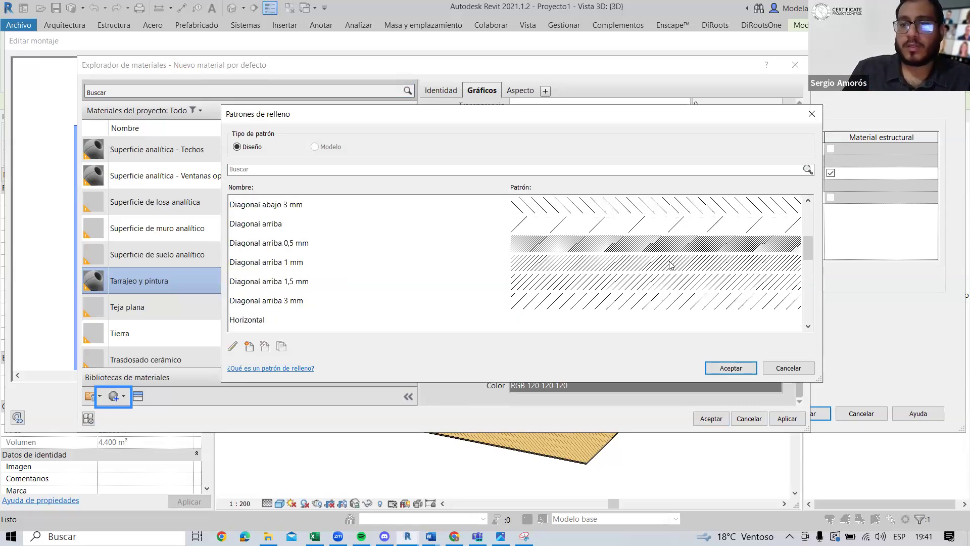
scroll(670, 266, down, 1)
scroll(628, 230, up, 1)
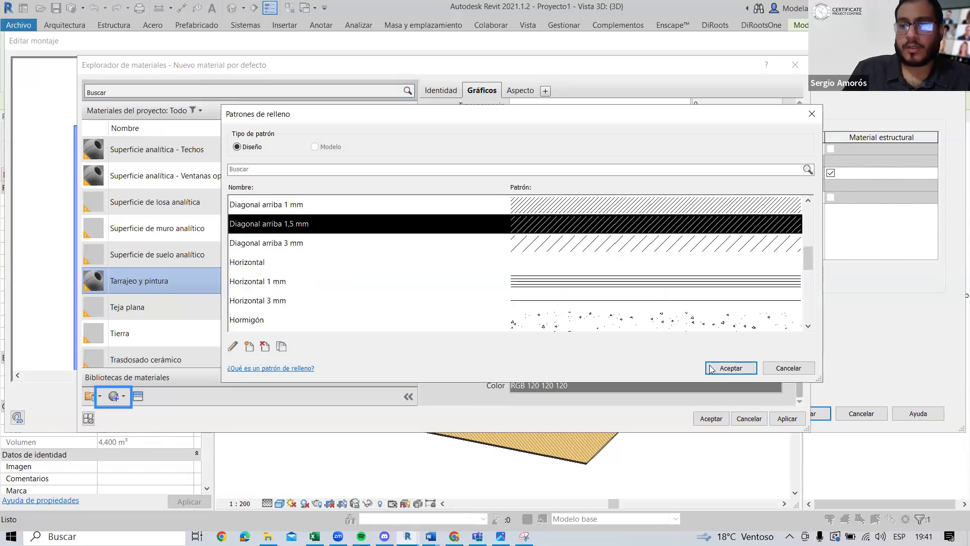
key(Return)
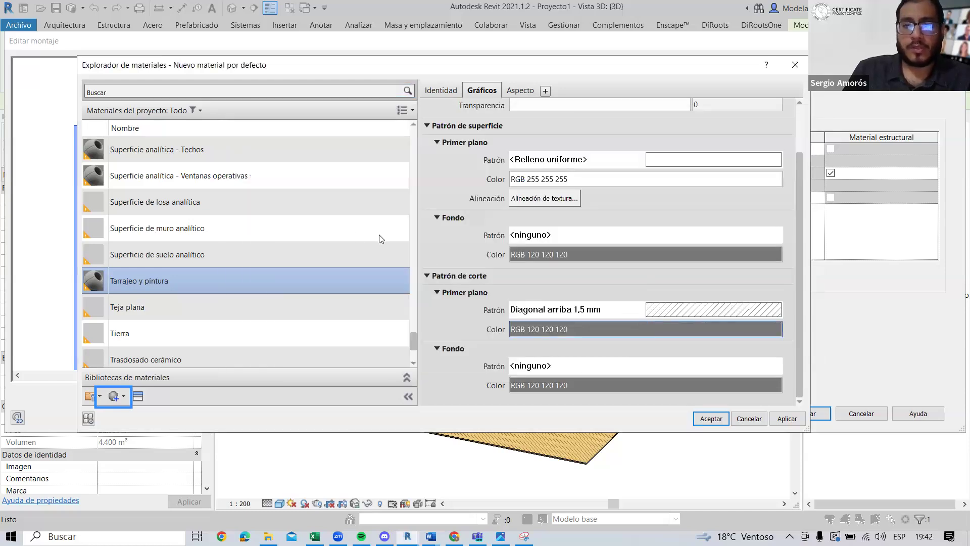
key(space)
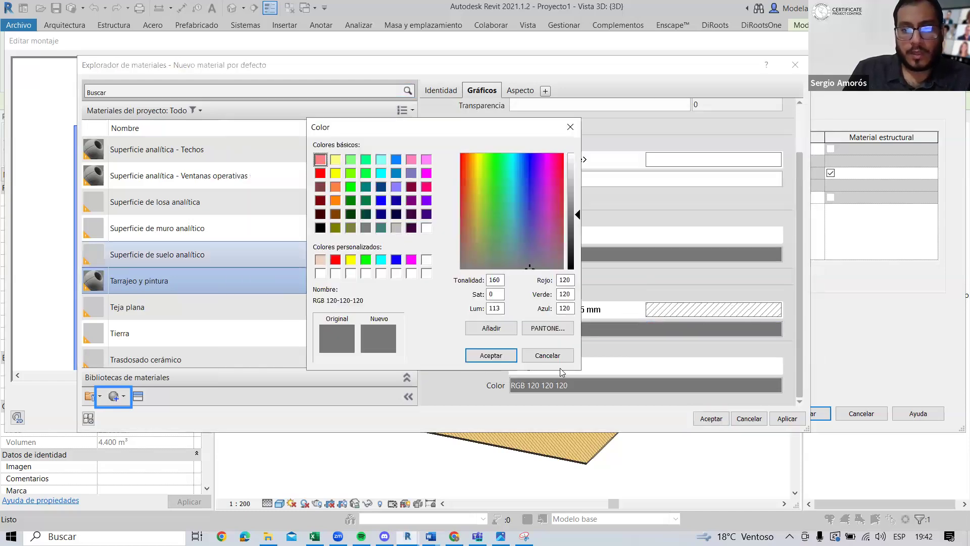
key(Return)
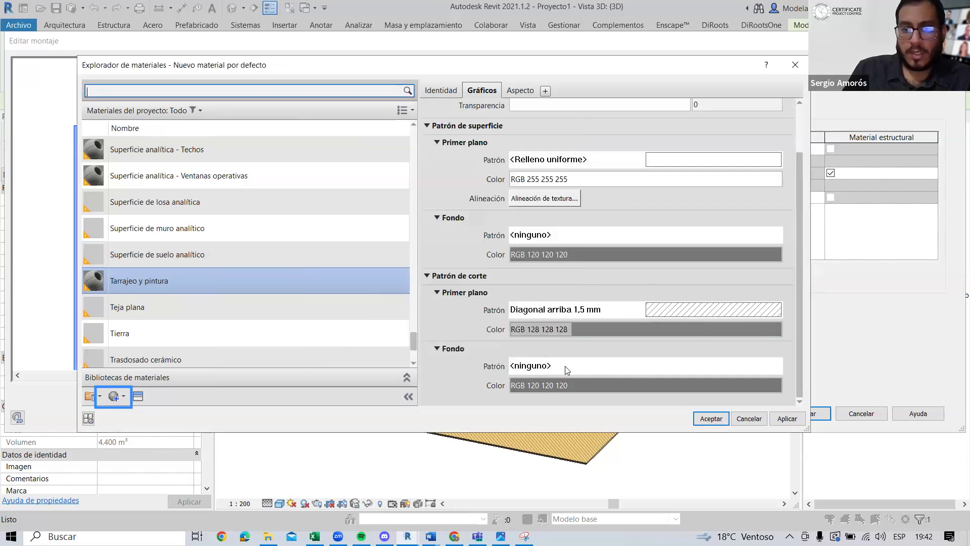
Step: Set the cut background pattern to <Relleno uniforme> with color RGB 255 255 255
click(565, 365)
click(718, 370)
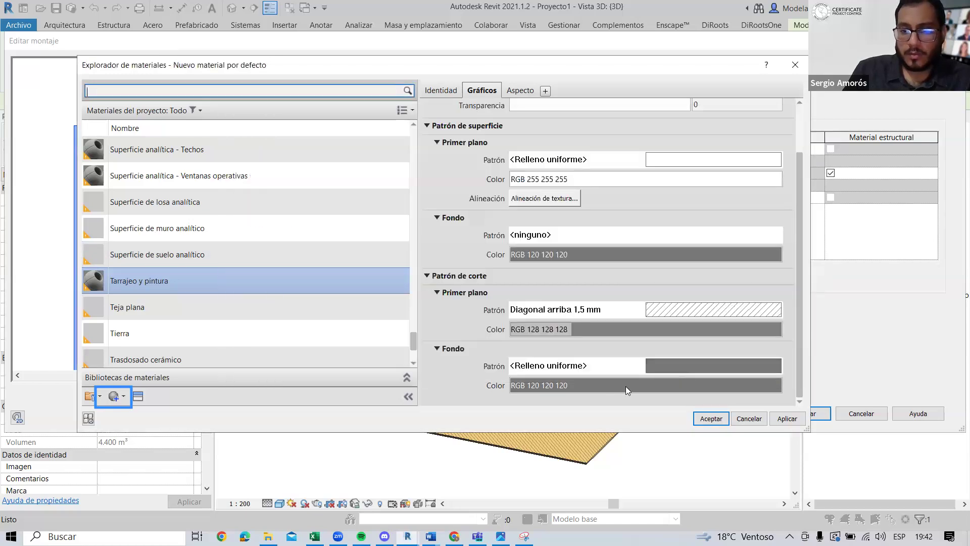
click(513, 329)
click(426, 259)
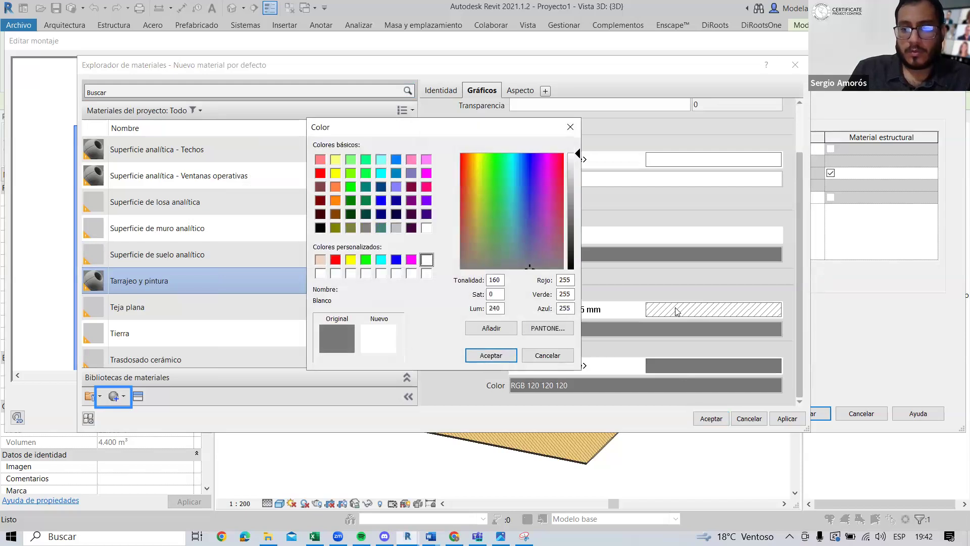
key(Return)
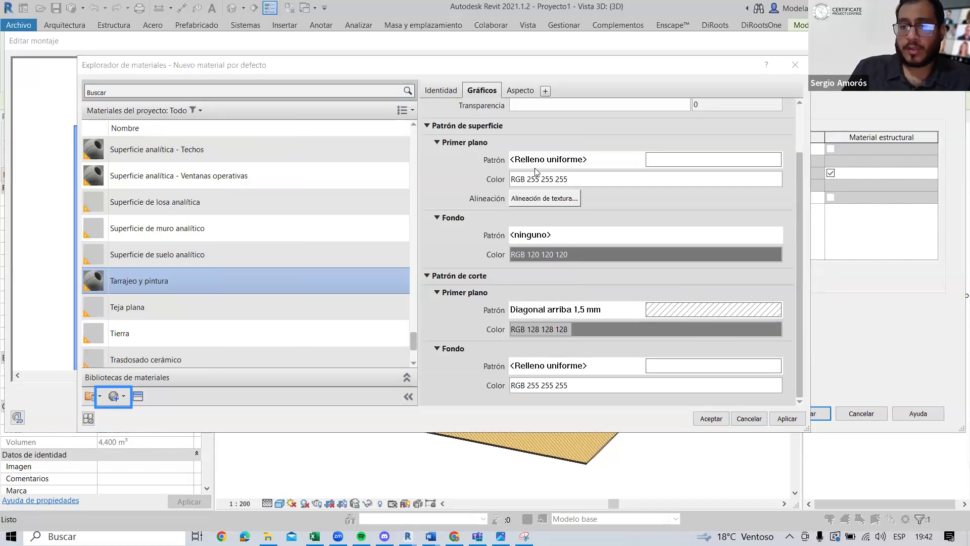
Step: Open the asset browser to replace the material's appearance and examine the Acabado category of Biblioteca de apariencias
click(524, 89)
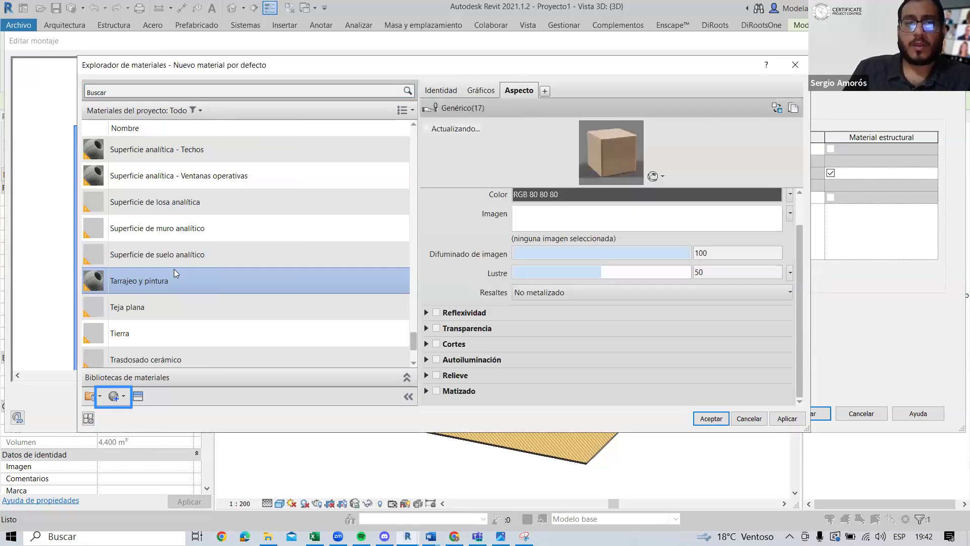
click(780, 111)
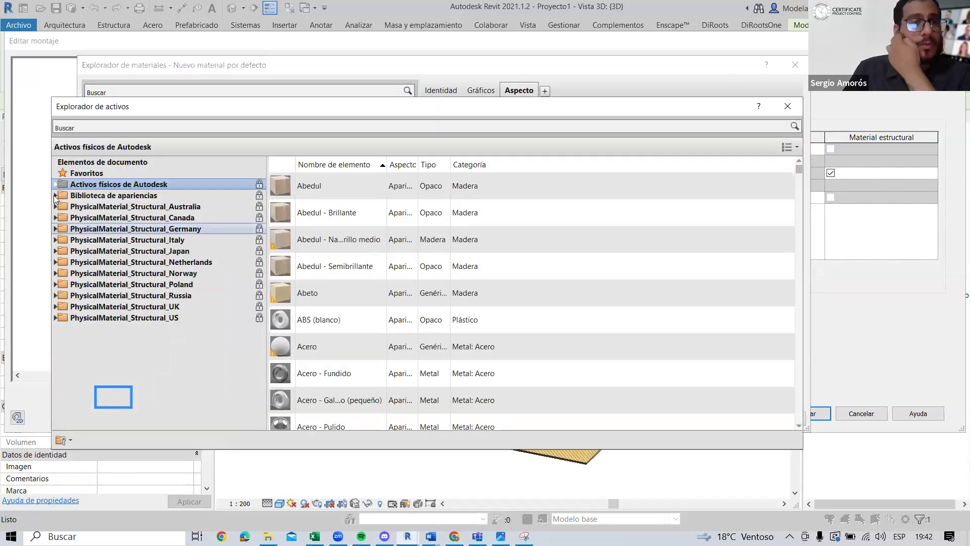
click(55, 196)
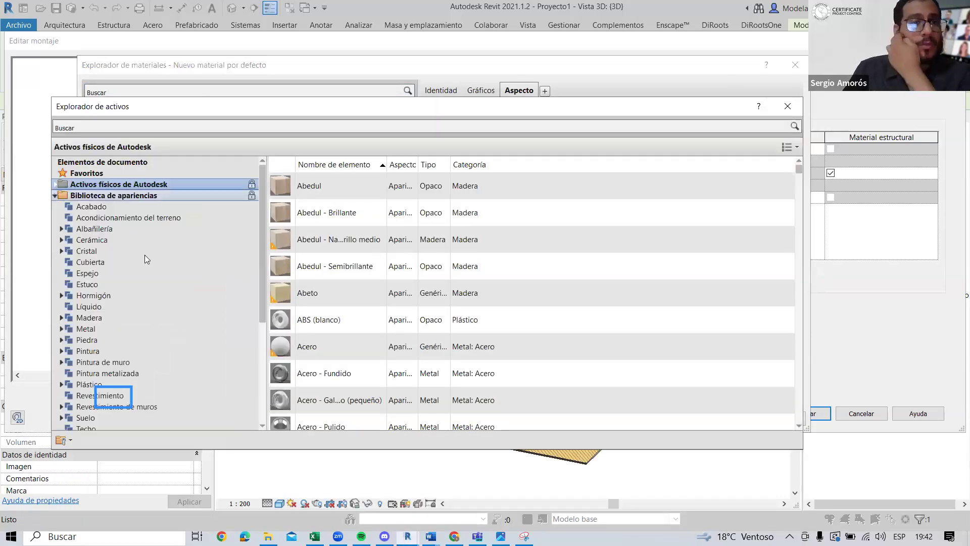
click(92, 207)
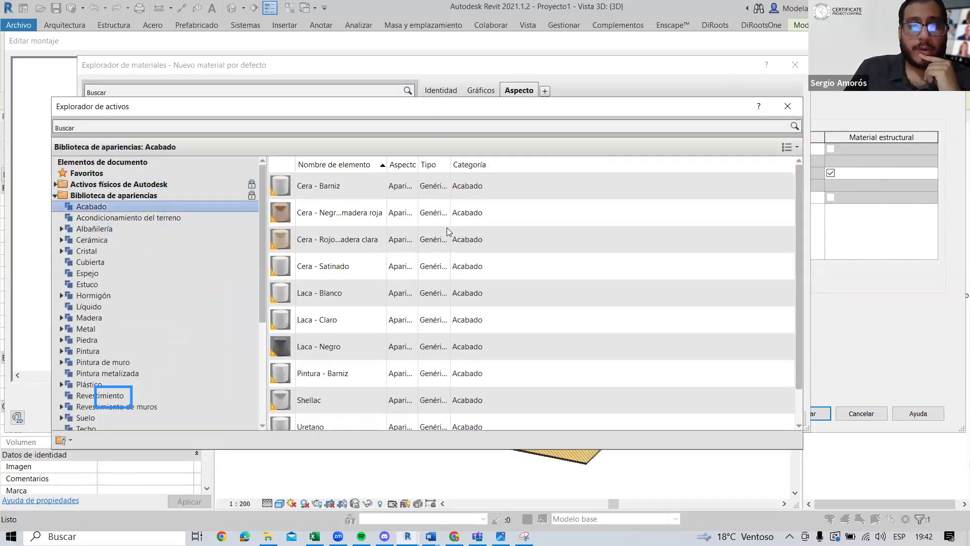
scroll(404, 298, down, 1)
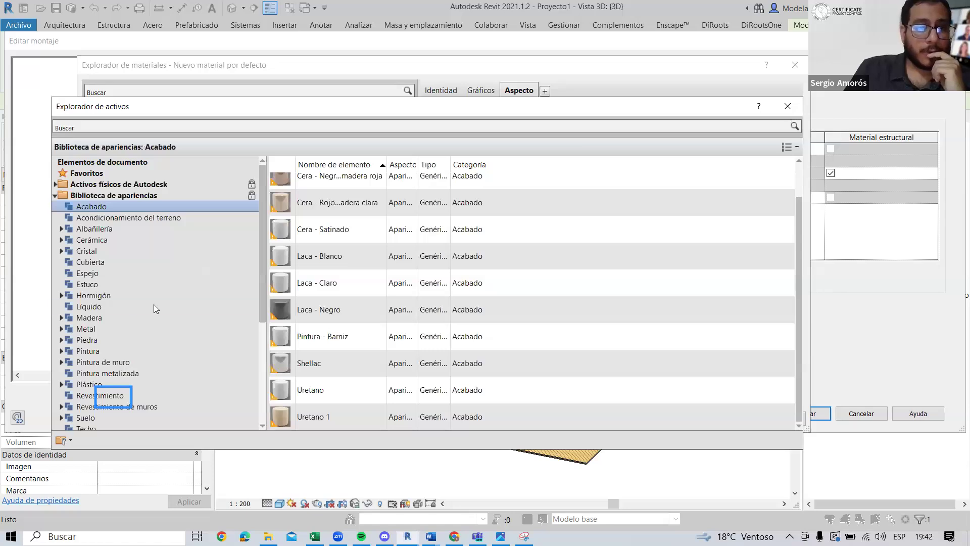
scroll(111, 305, down, 1)
Step: Examine the paint appearances in the Pintura category of Biblioteca de apariencias
click(85, 317)
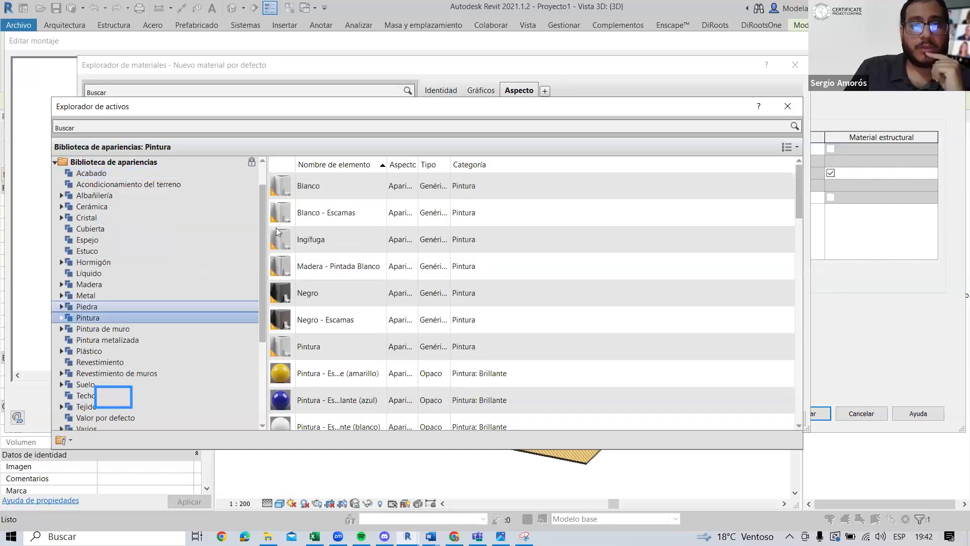
click(348, 248)
scroll(403, 269, down, 2)
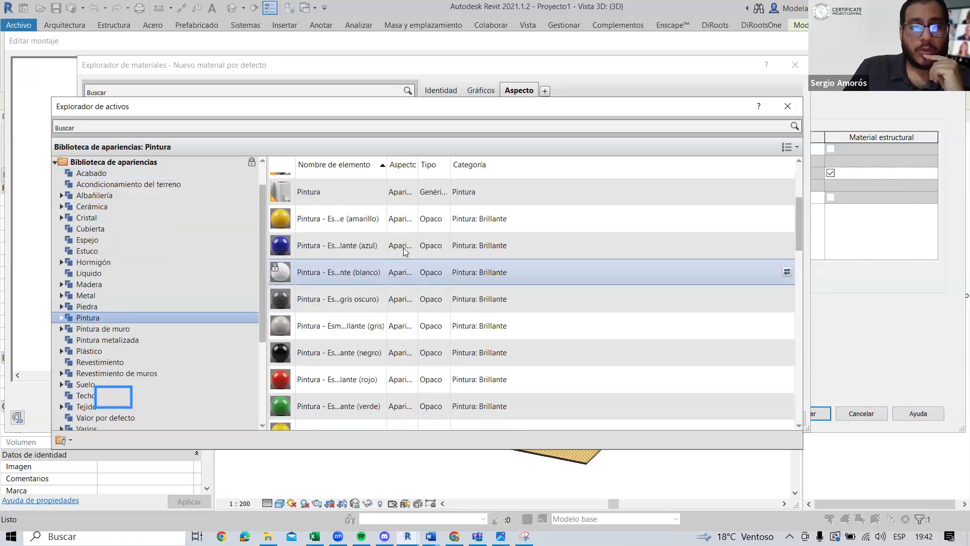
scroll(418, 241, down, 6)
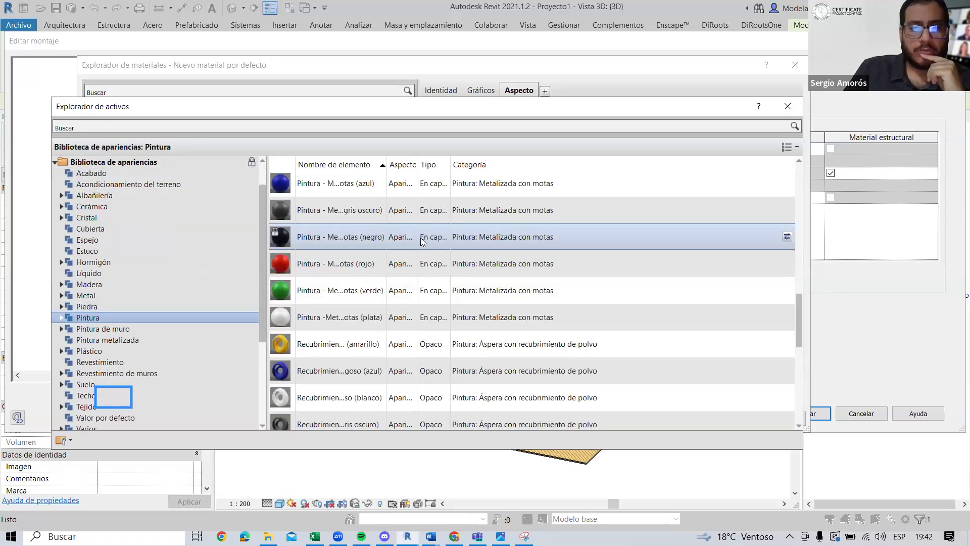
scroll(422, 242, down, 3)
scroll(435, 249, up, 6)
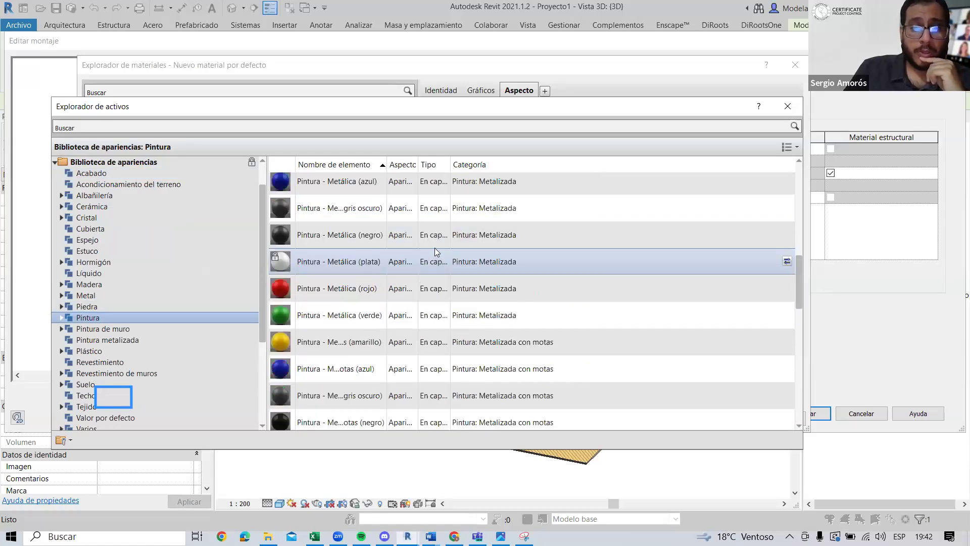
scroll(434, 247, up, 5)
scroll(430, 260, down, 1)
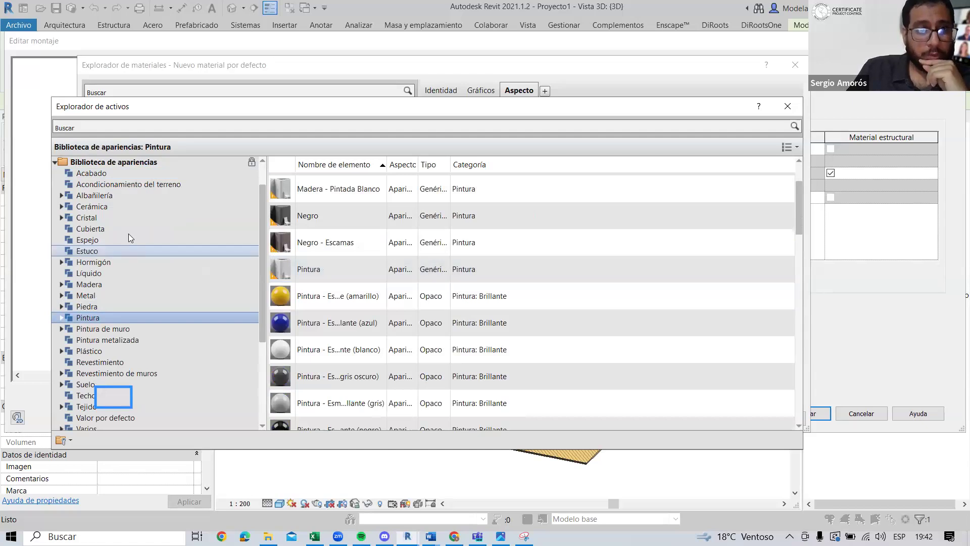
scroll(130, 230, up, 1)
scroll(64, 198, down, 3)
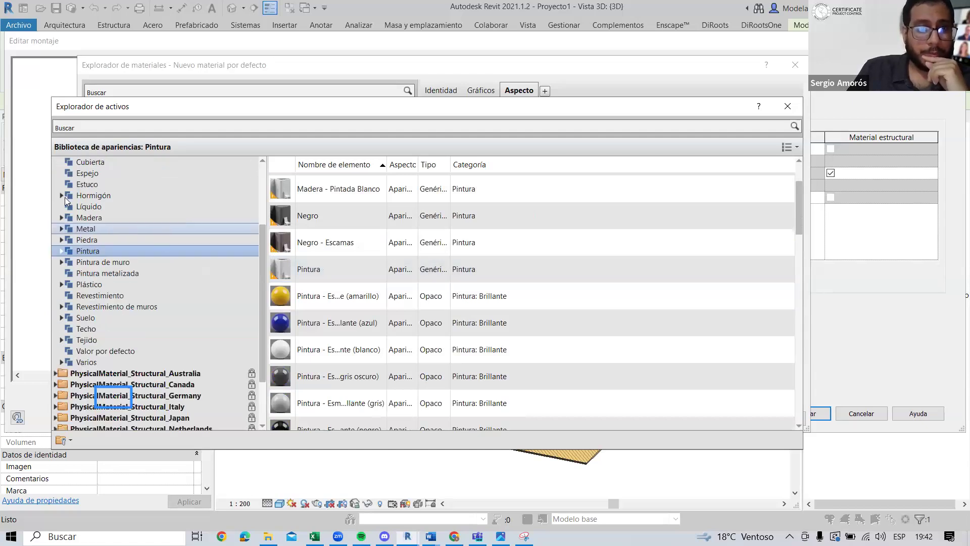
Step: Examine the paint appearances in the Pintura categories of both Activos físicos de Autodesk and Biblioteca de apariencias
scroll(53, 184, up, 3)
scroll(147, 241, down, 3)
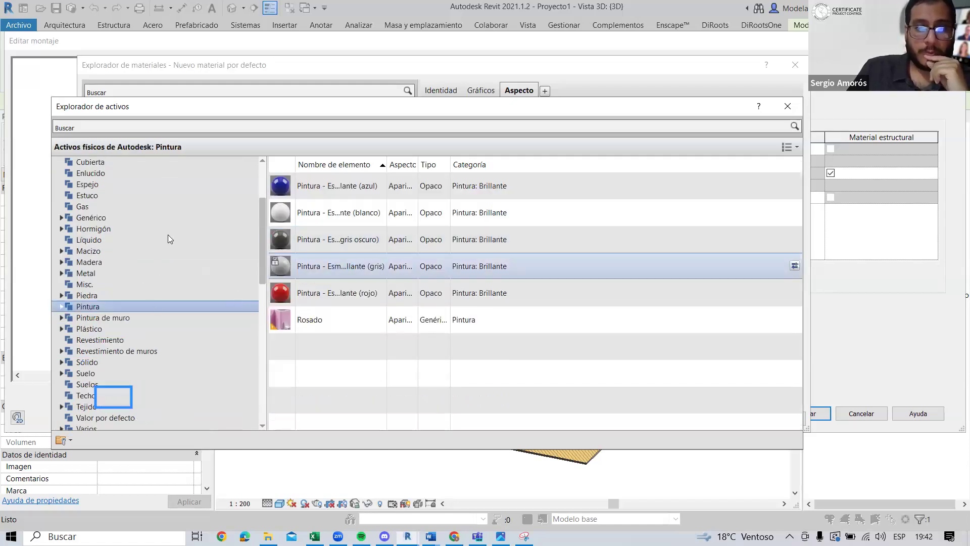
scroll(168, 205, down, 4)
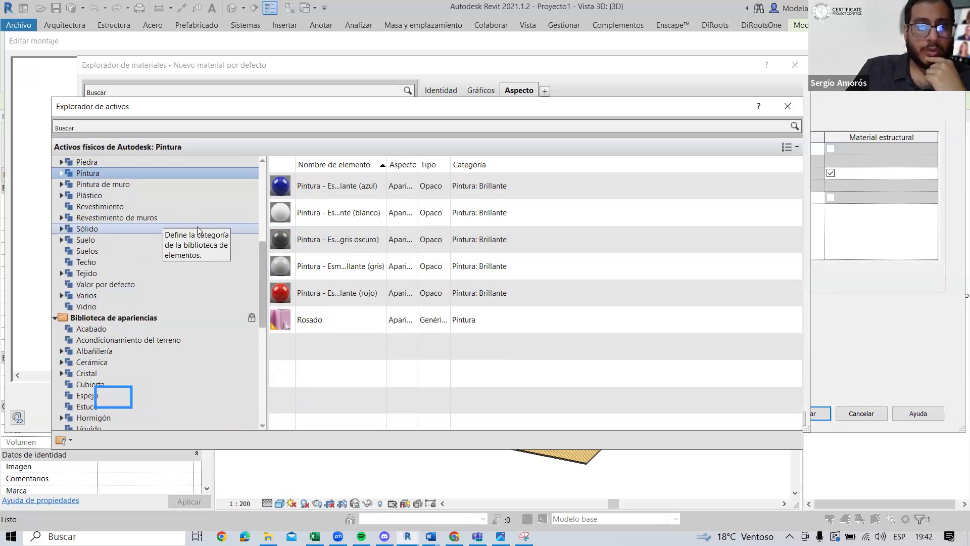
scroll(132, 331, down, 1)
scroll(118, 349, down, 2)
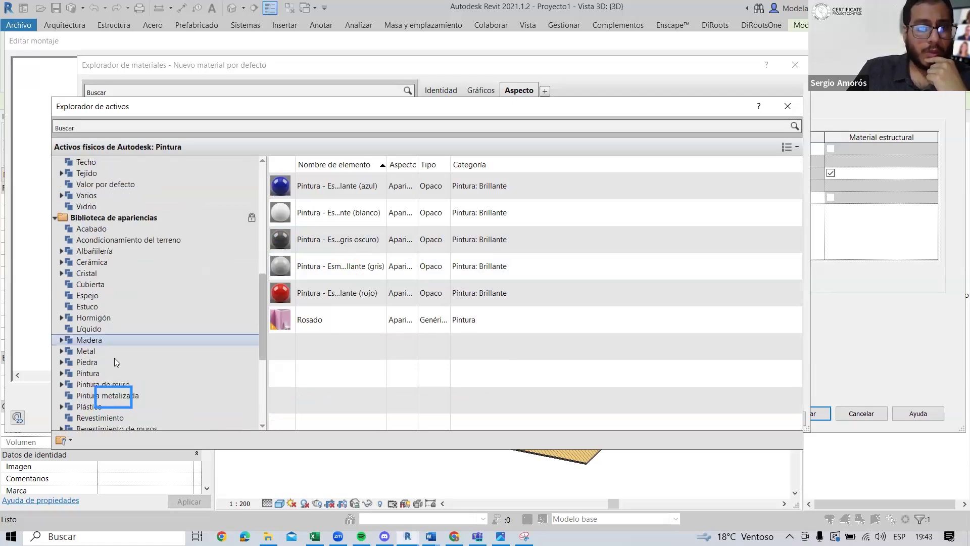
click(111, 362)
key(Down)
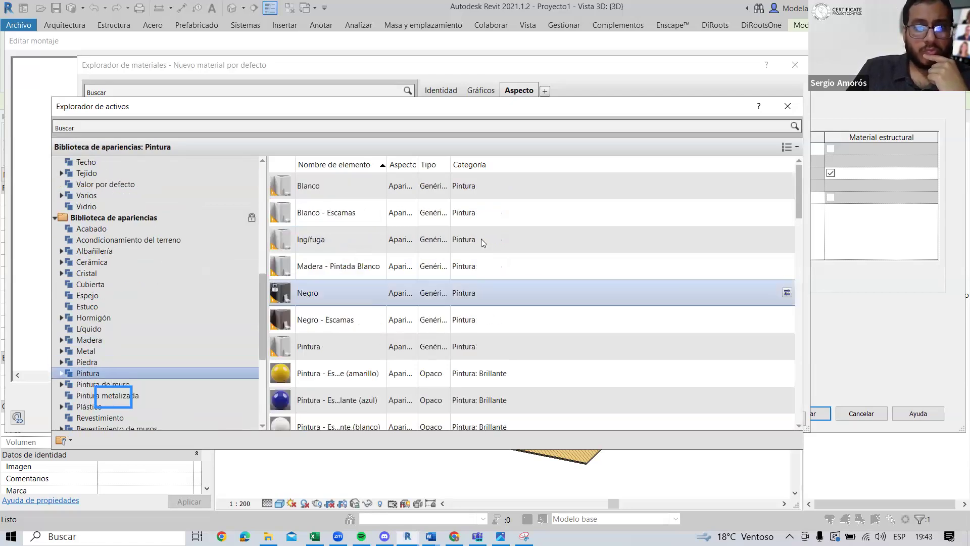
scroll(177, 330, down, 1)
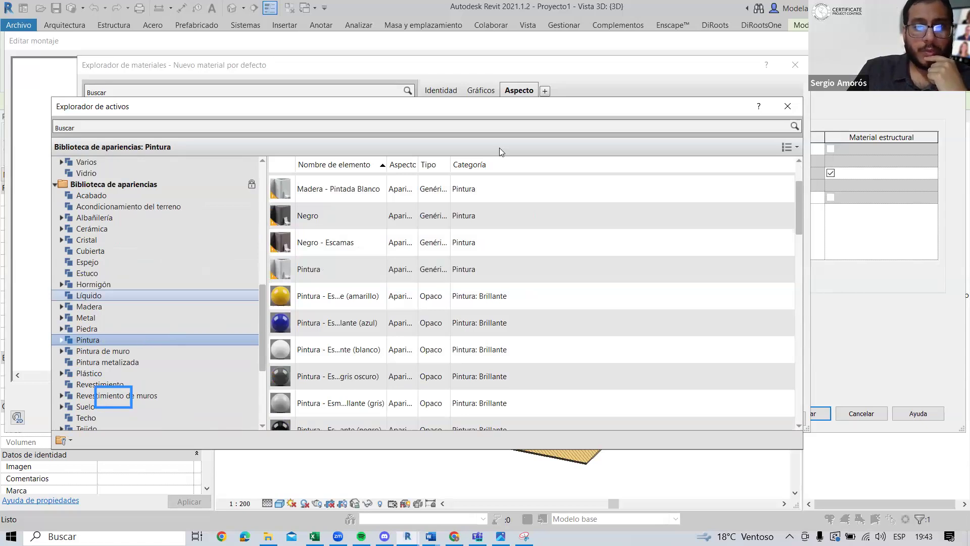
Step: Replace the material's appearance with the matte Perla asset from the Pintura de muro category of Biblioteca de apariencias
key(Down)
scroll(440, 197, down, 6)
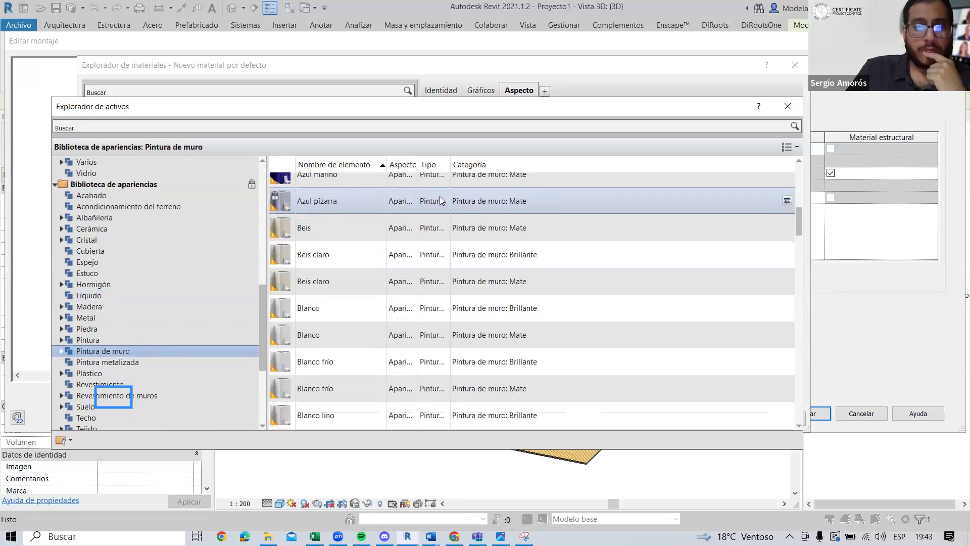
scroll(459, 204, up, 2)
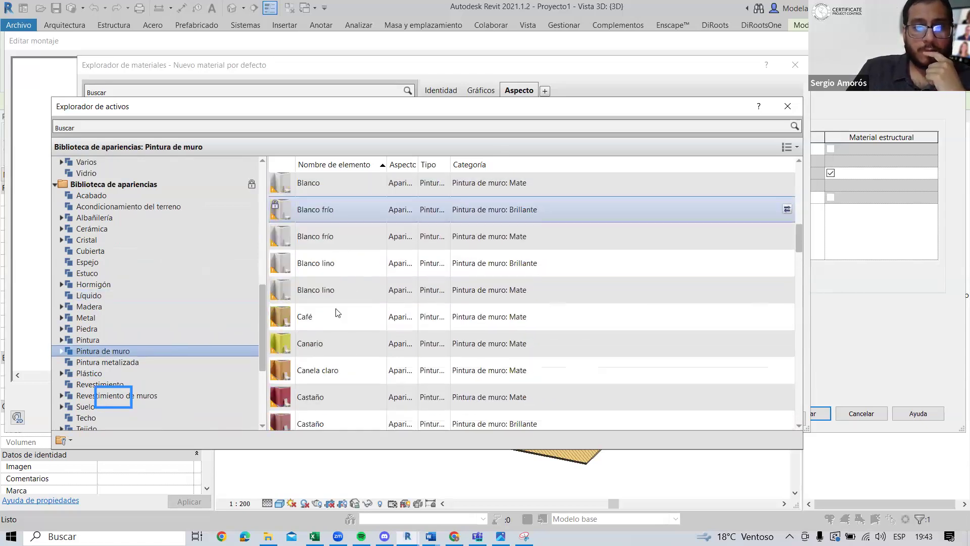
scroll(379, 306, down, 6)
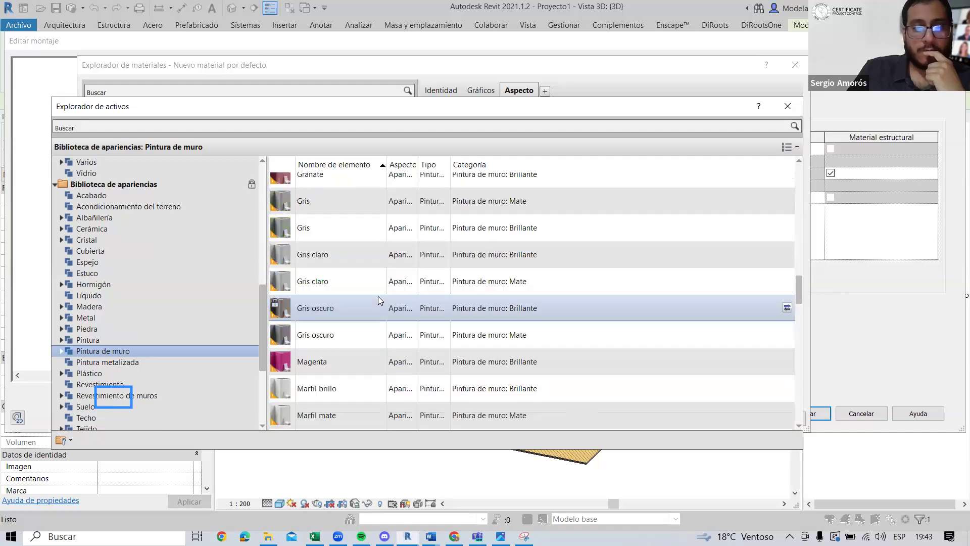
scroll(379, 295, down, 5)
scroll(327, 294, up, 2)
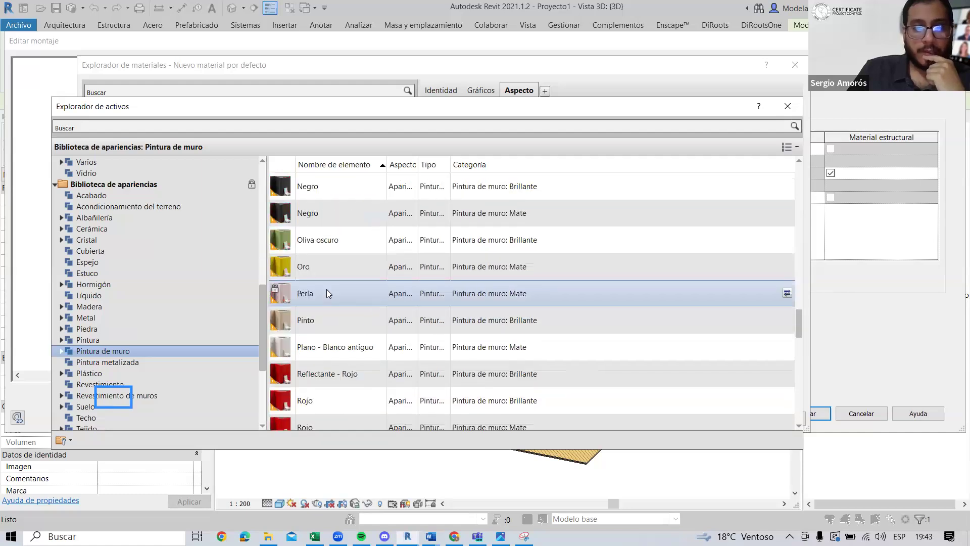
scroll(706, 194, up, 1)
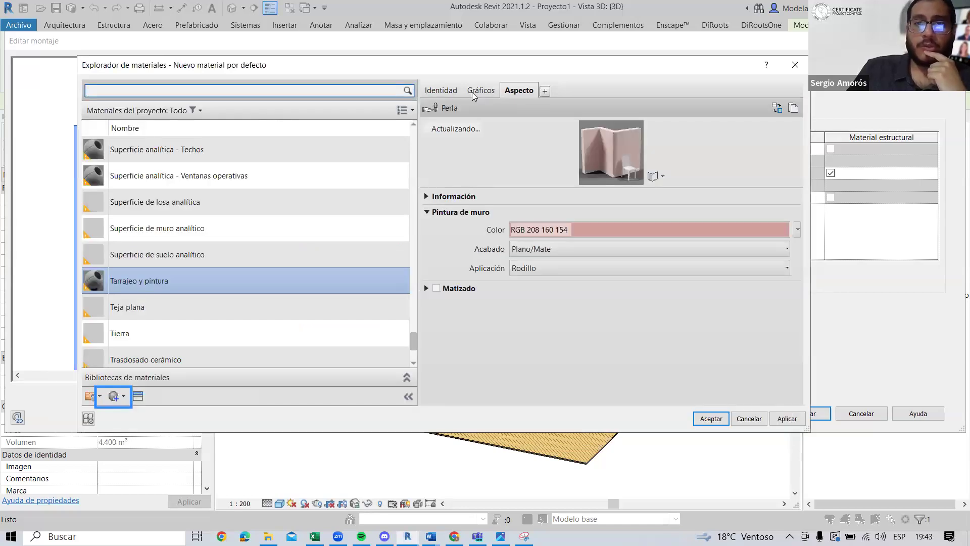
Step: Review the Tarrajeo y pintura graphics and appearance, and assign the material to the exterior Acabado 1 layer
click(472, 92)
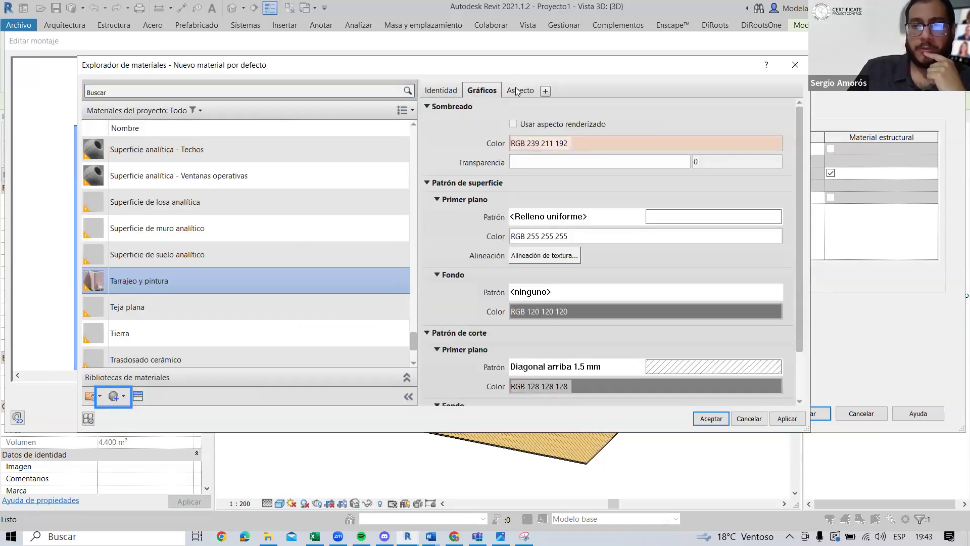
click(518, 91)
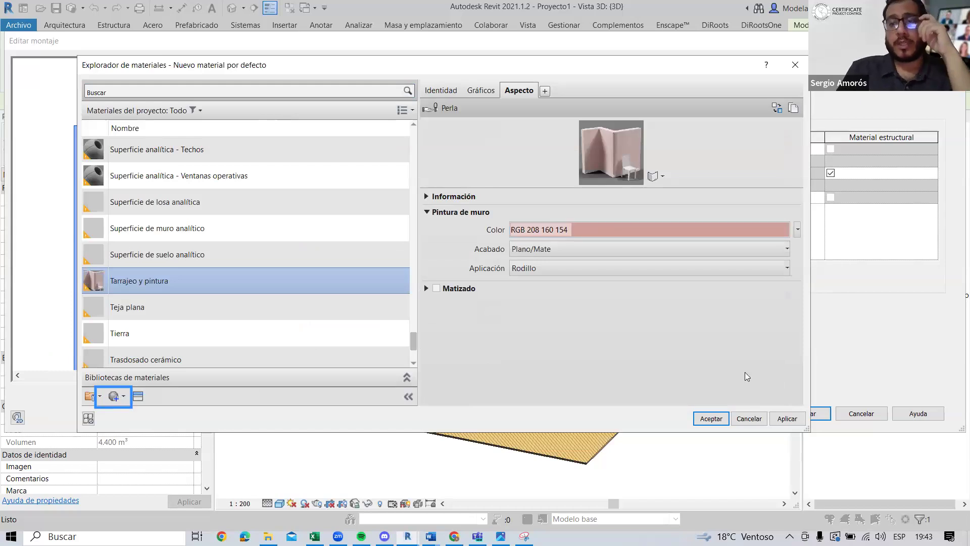
click(708, 418)
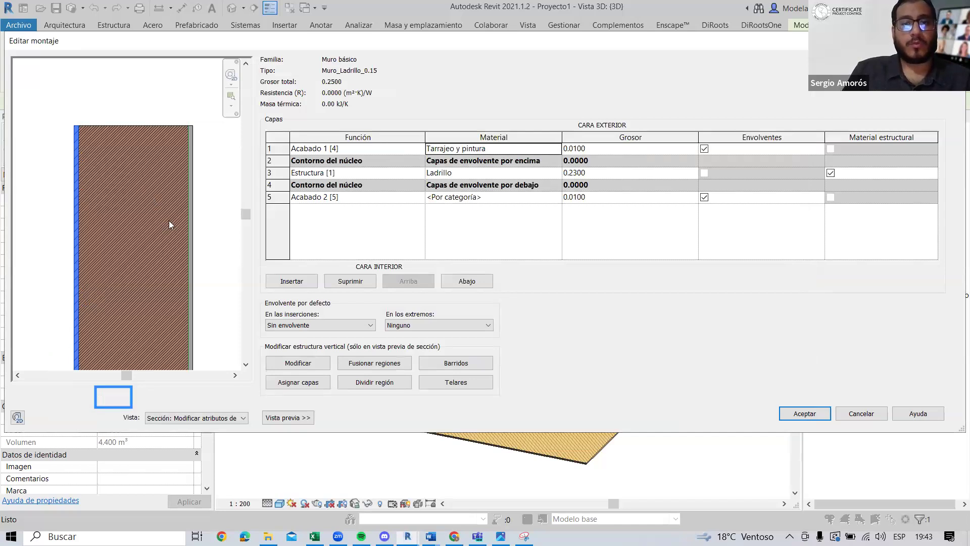
Step: Leave the wall assembly and type properties without saving the changes
key(Escape)
key(Escape)
key(Escape)
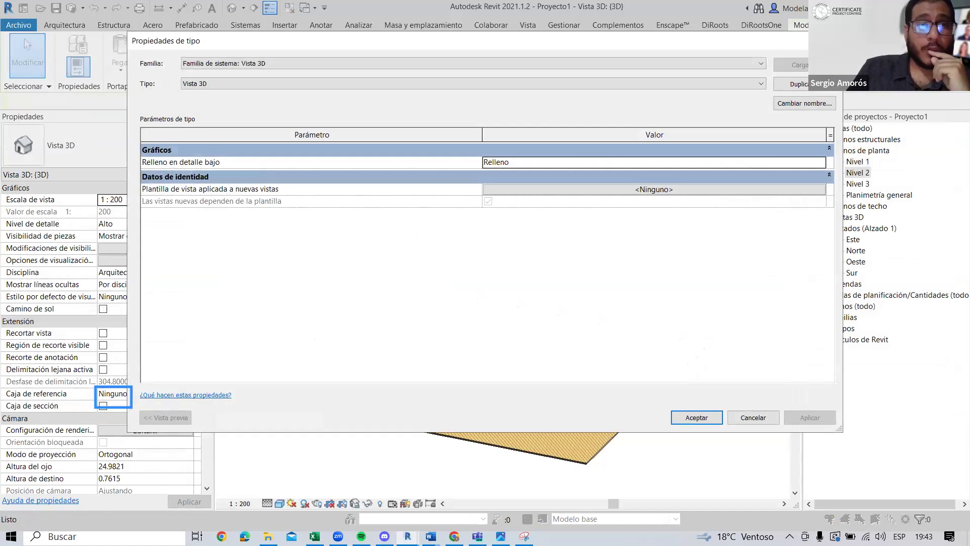
key(Escape)
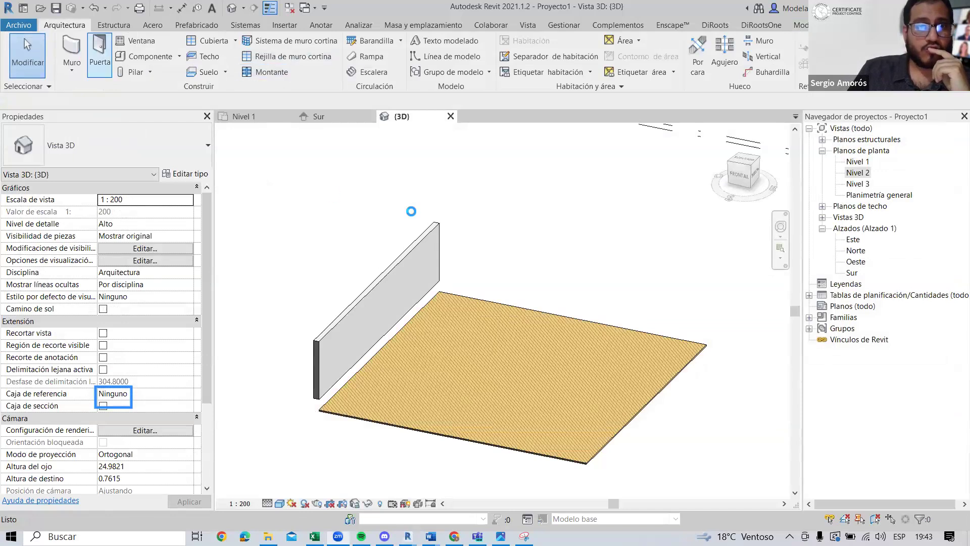
Step: Start a new wall and duplicate the Por defecto - 20 cm type as Muro 1
click(603, 155)
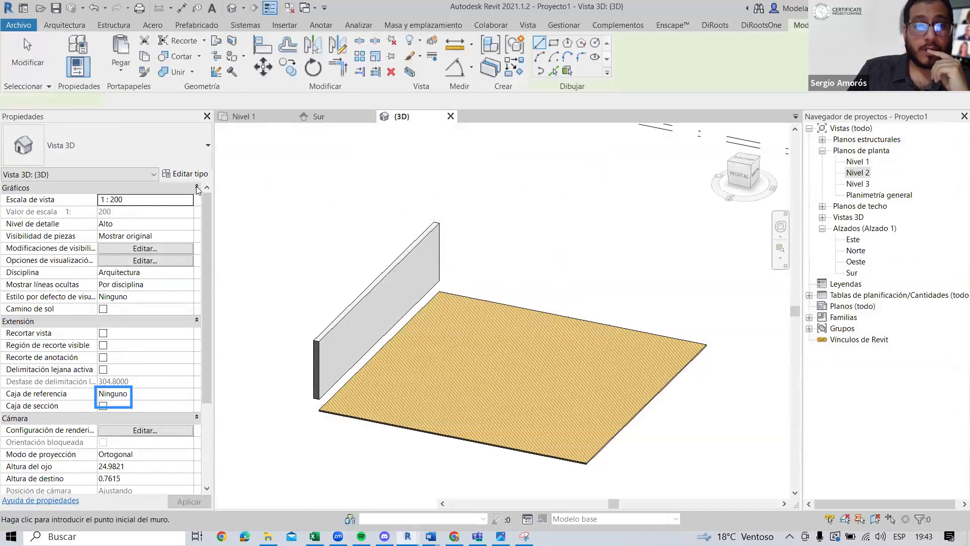
click(185, 174)
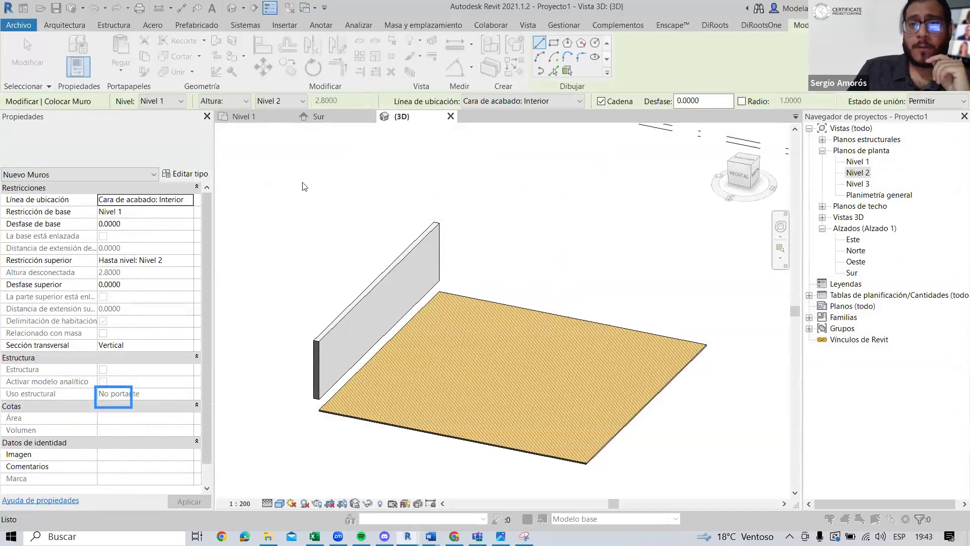
text(Muro 1)
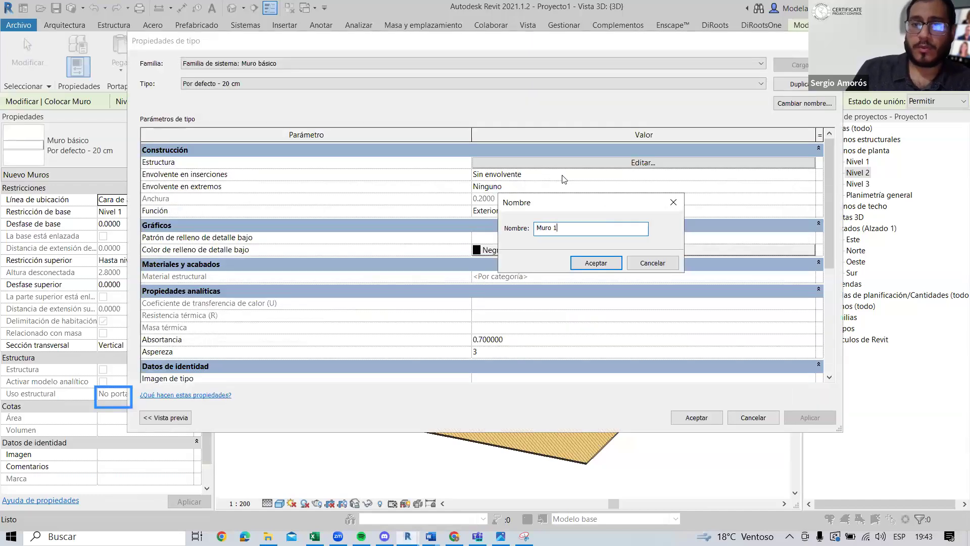
click(597, 258)
Step: Add two layers to the Muro 1 structure, one outside the core on the exterior face and one on the interior face
click(573, 163)
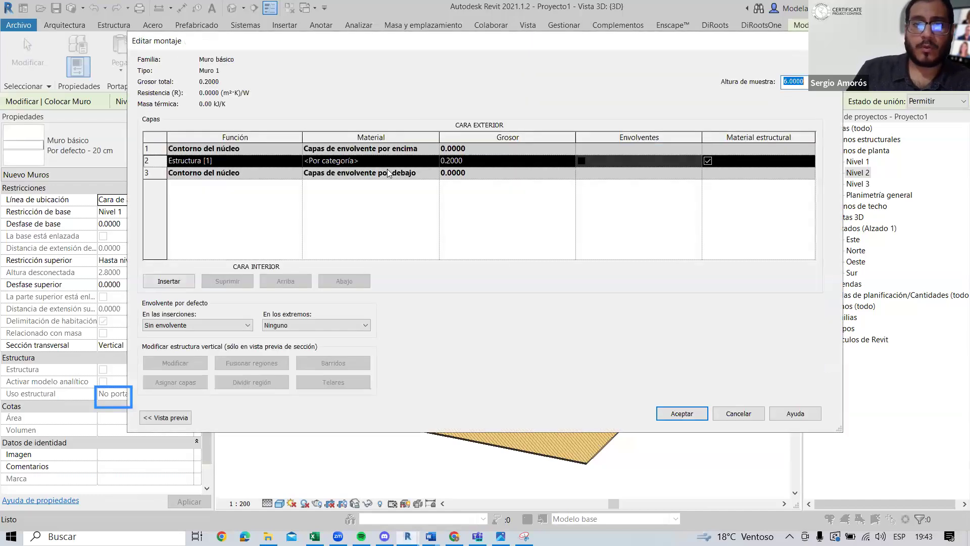
click(169, 281)
click(169, 281)
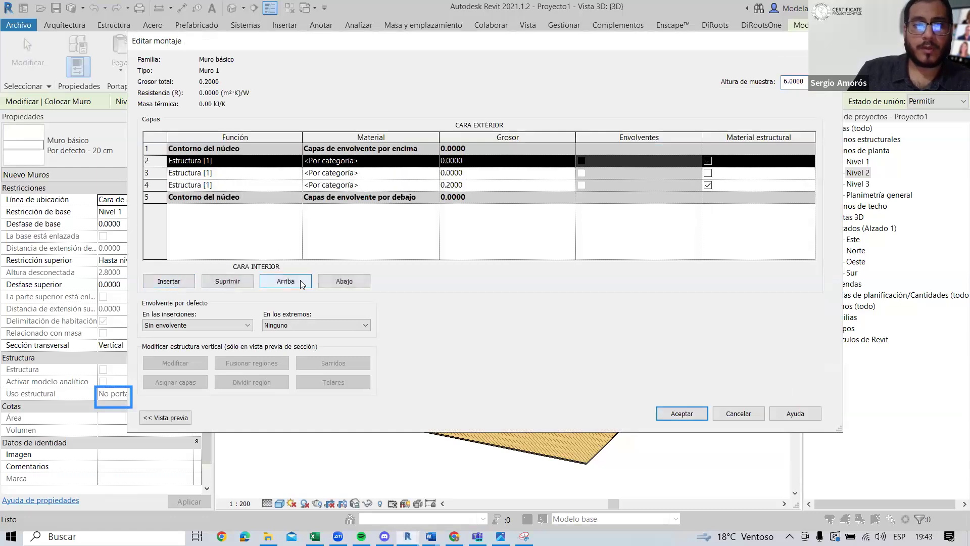
click(286, 281)
click(251, 173)
click(344, 281)
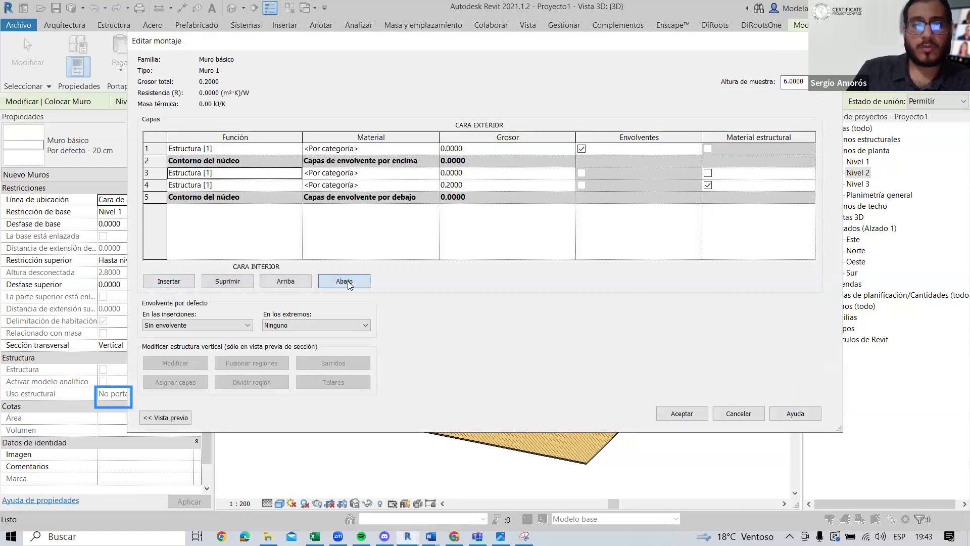
click(344, 281)
Step: Set the thickness of the interior and exterior layers to 0.05
click(454, 198)
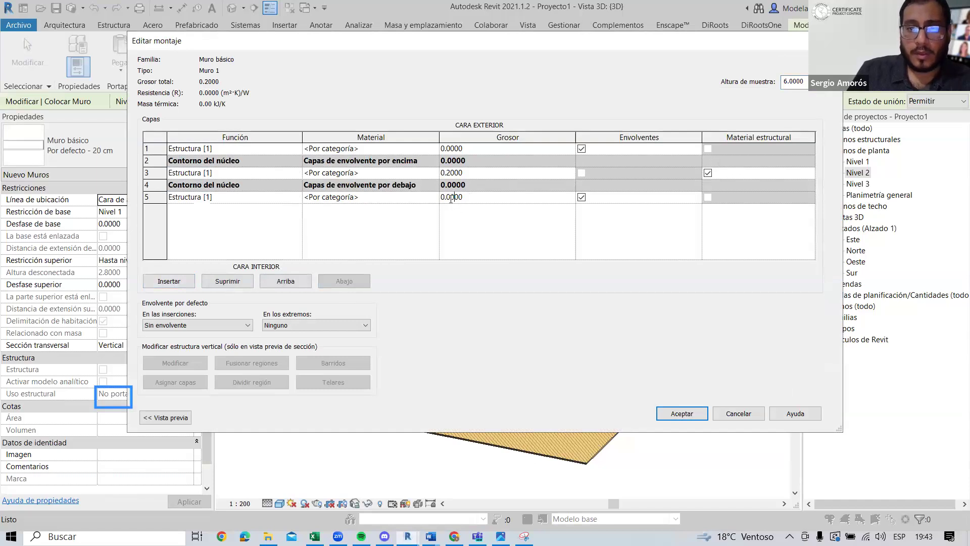
text(5)
click(453, 148)
text(5)
click(457, 160)
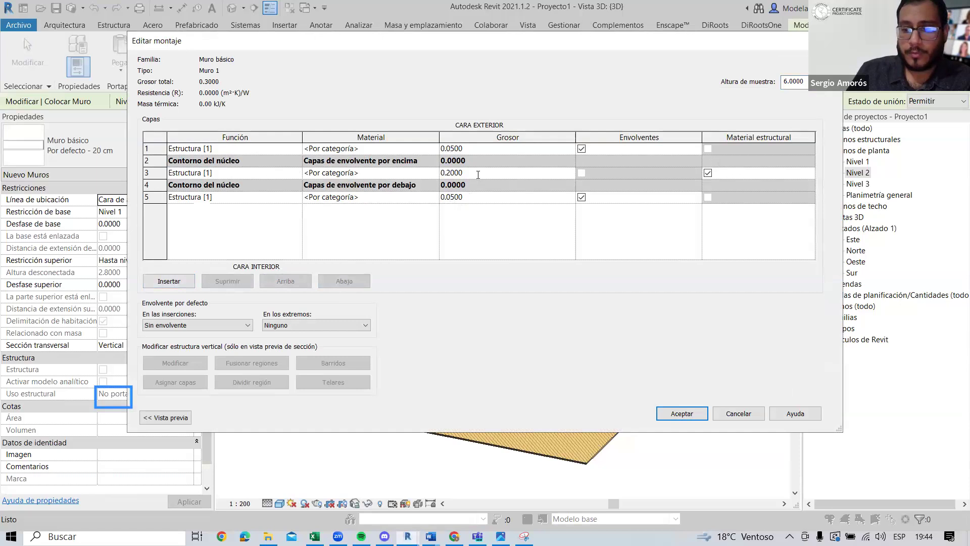
Step: Set the exterior and interior layers' thickness to 0.01 and the core layer's thickness to 0.23
click(458, 148)
text(1)
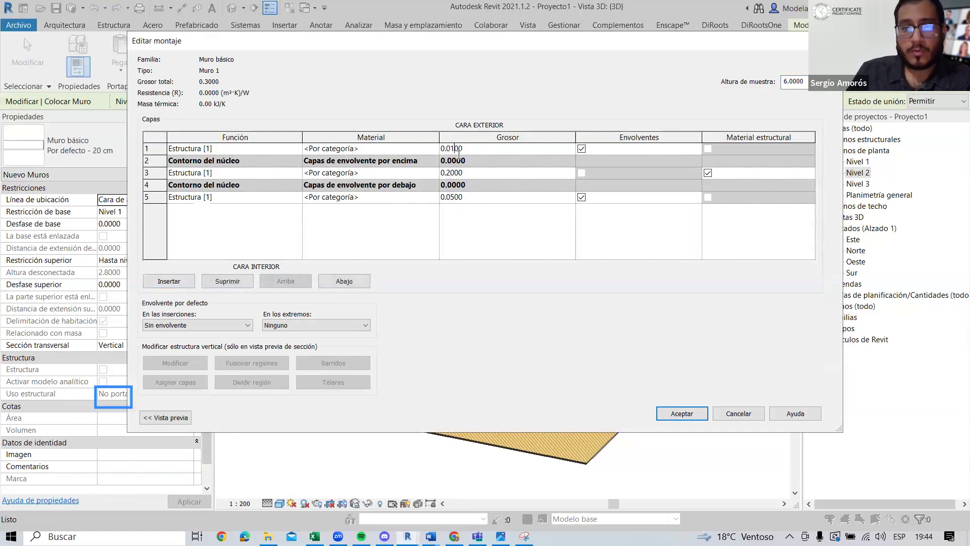
click(455, 173)
text(3)
Step: Search the project materials for "ladr" and assign Ladrillo to the core layer
click(437, 171)
click(435, 172)
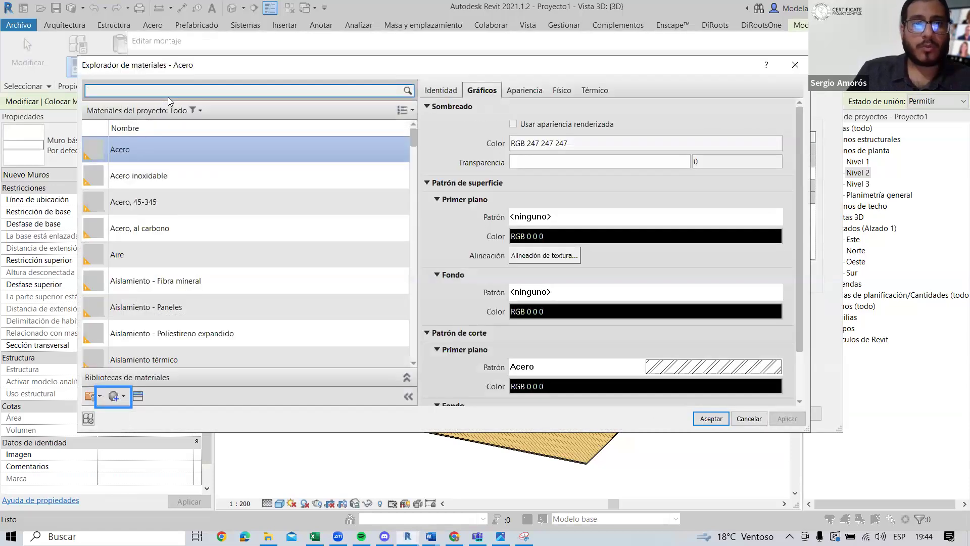
text(ladr)
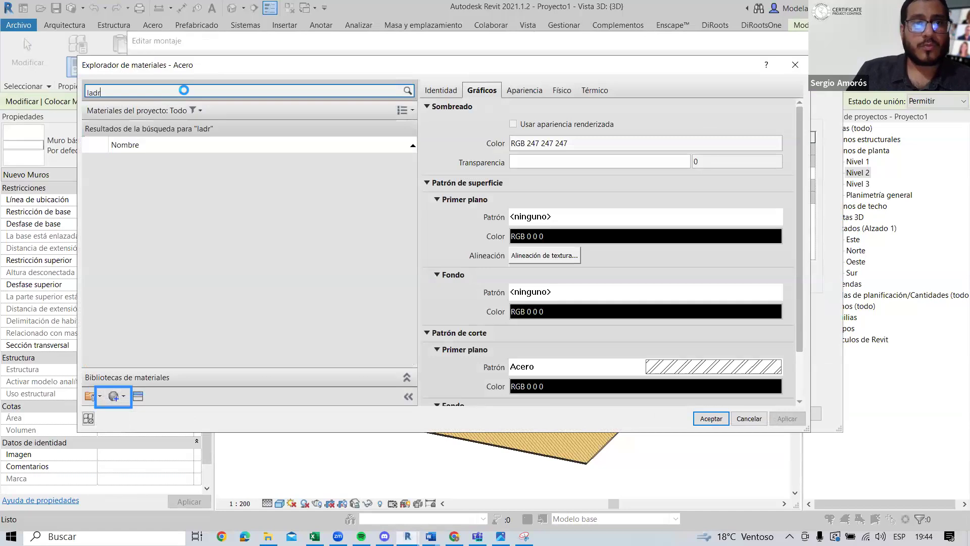
click(200, 171)
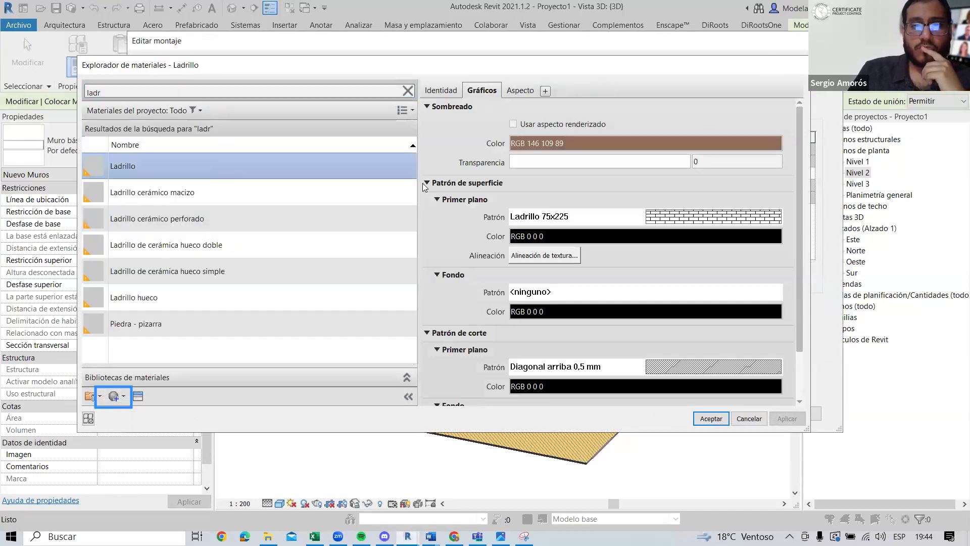
key(Return)
Step: Create a new material for the interior layer and name it Tarrajeo y pintura
click(433, 199)
click(435, 197)
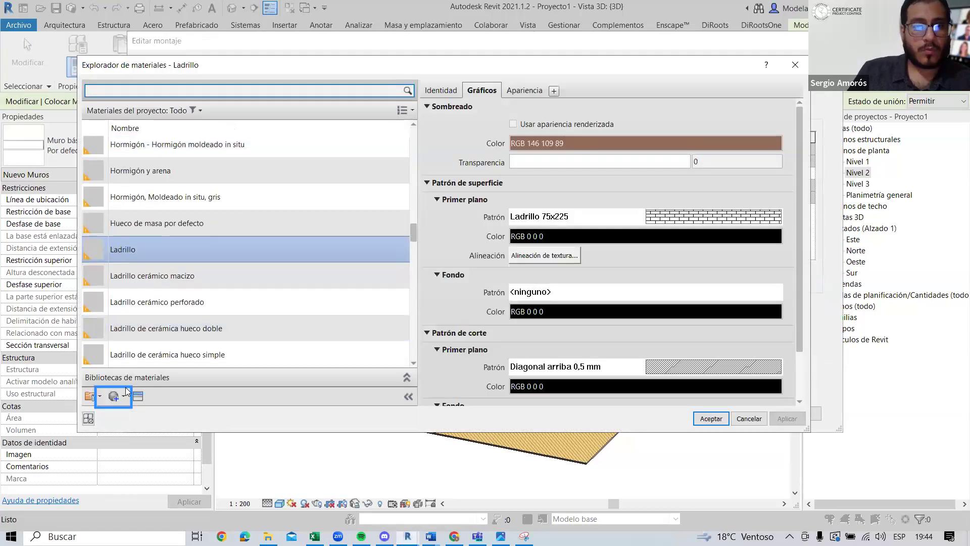
click(124, 396)
click(146, 413)
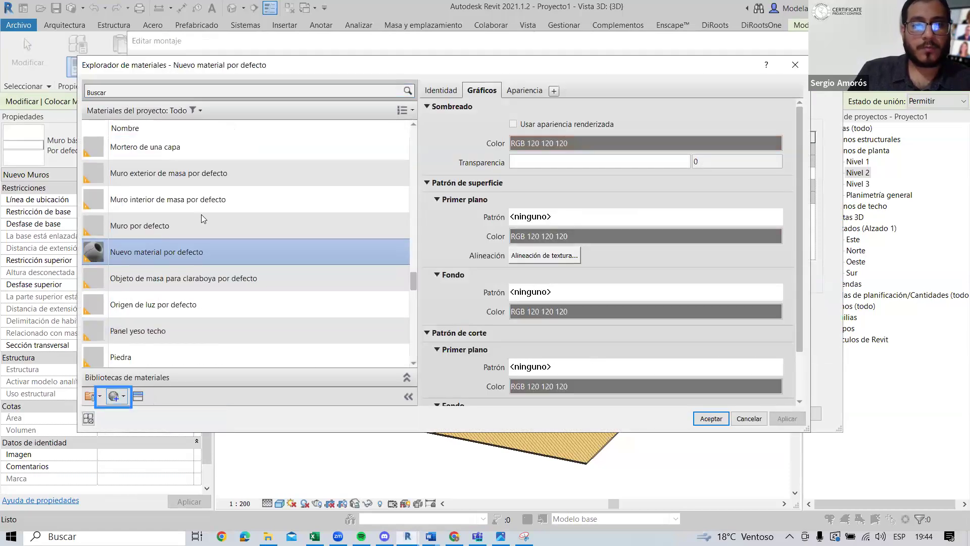
right_click(212, 250)
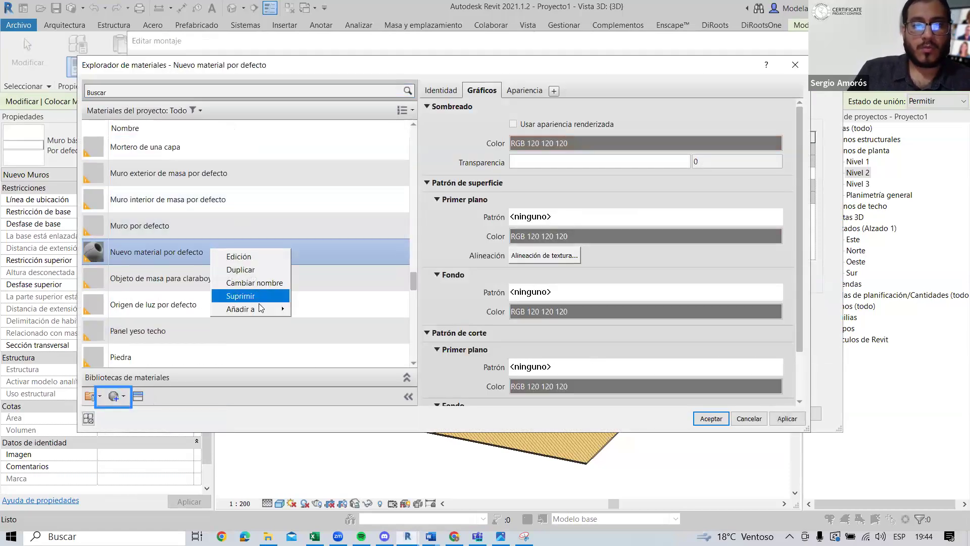
click(258, 285)
text(Tarrajeo y pintura)
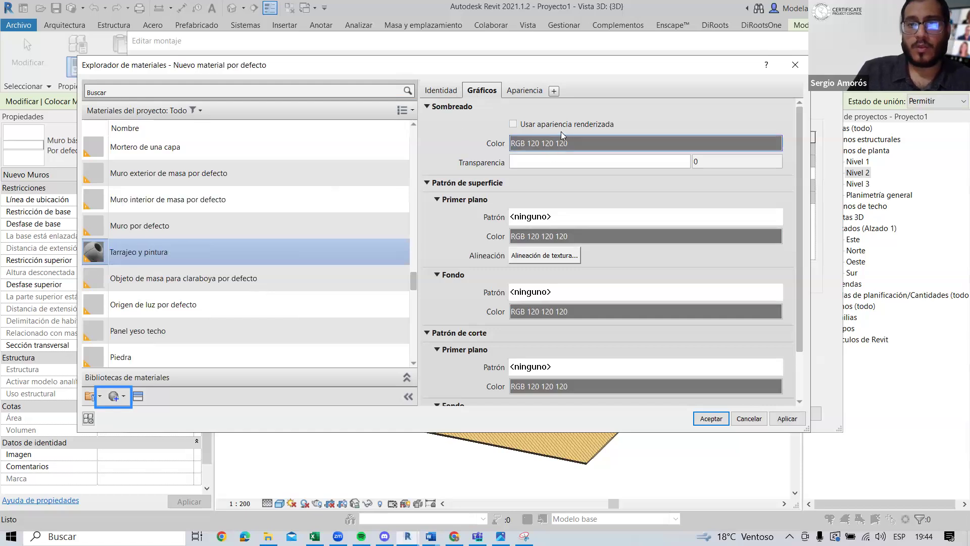
Step: Set the new material's shading color to RGB 239 211 192 with rendered appearance enabled, and assign it to the interior layer
click(566, 143)
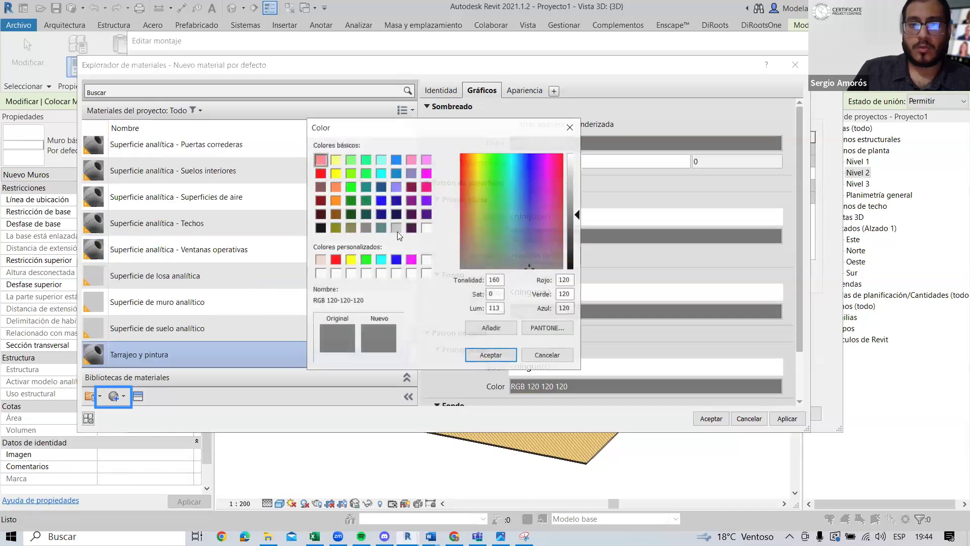
click(323, 259)
click(491, 356)
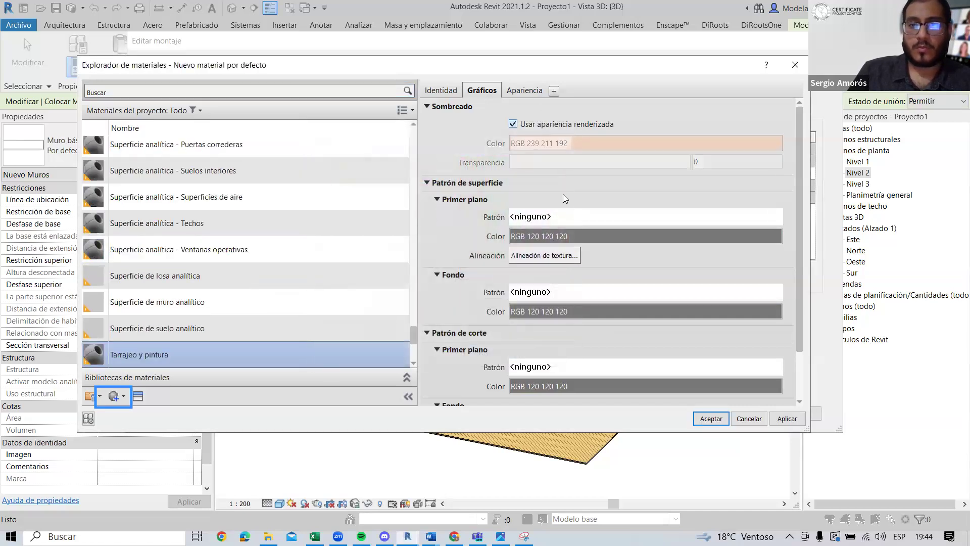
click(524, 92)
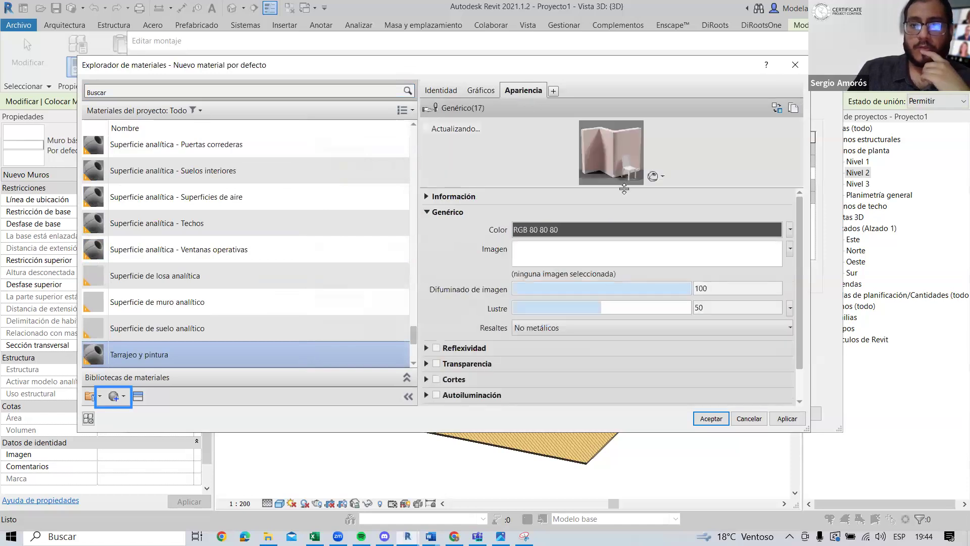
click(710, 419)
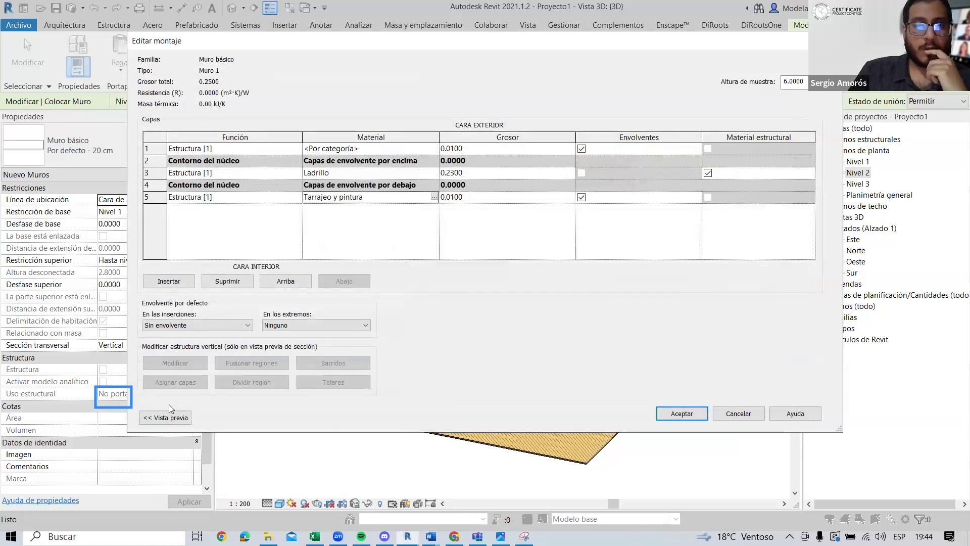
Step: Set the exterior layer's function to Acabado 1 [4] and the interior layer's to Acabado 2 [5], and accept the Muro 1 type
click(166, 417)
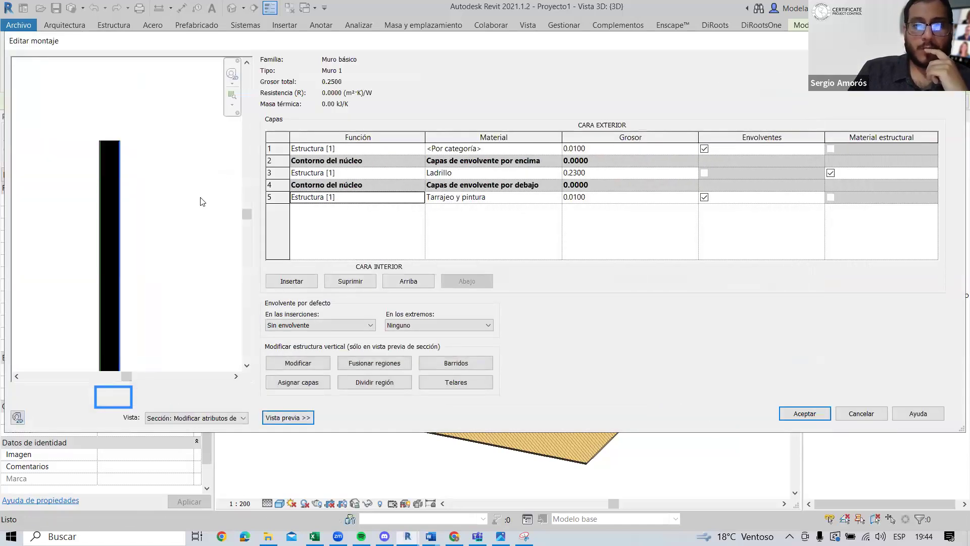
click(418, 151)
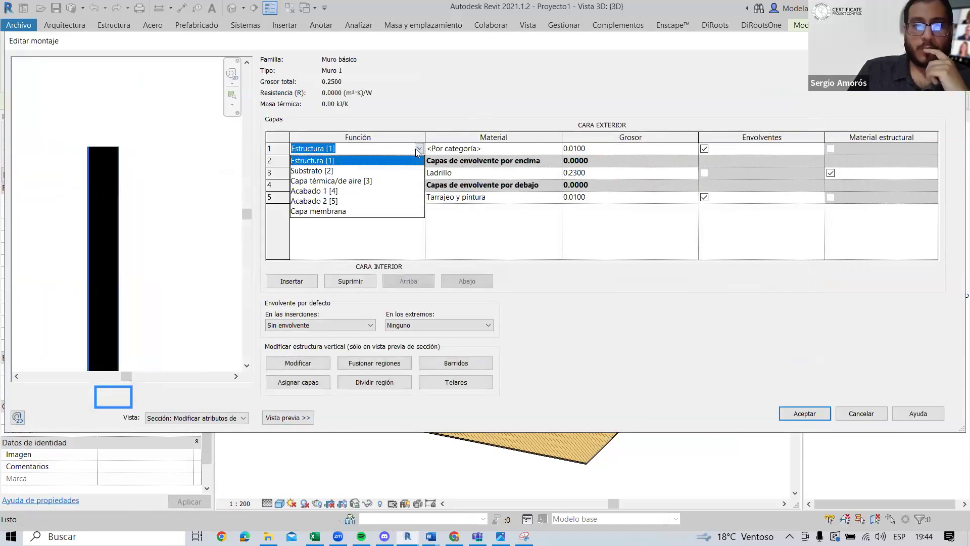
click(333, 192)
click(333, 197)
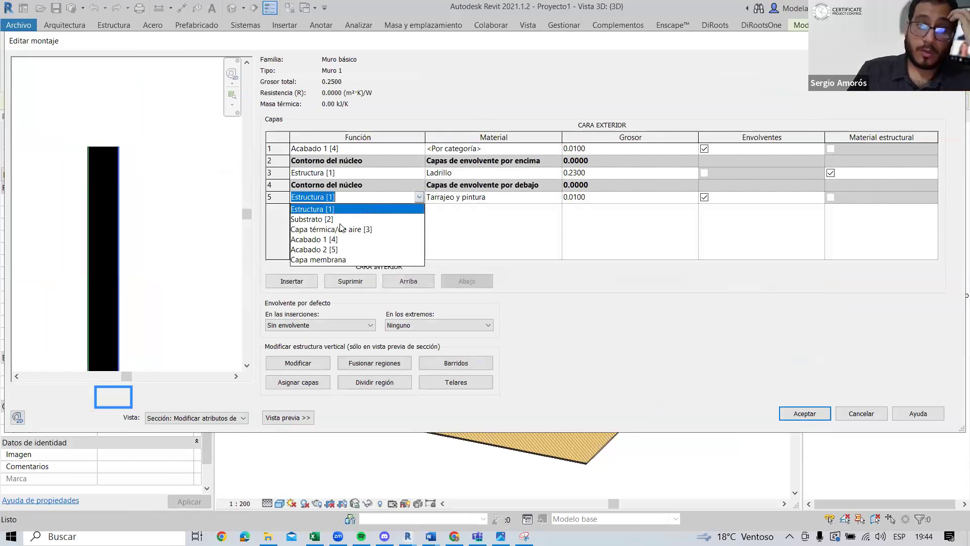
click(340, 249)
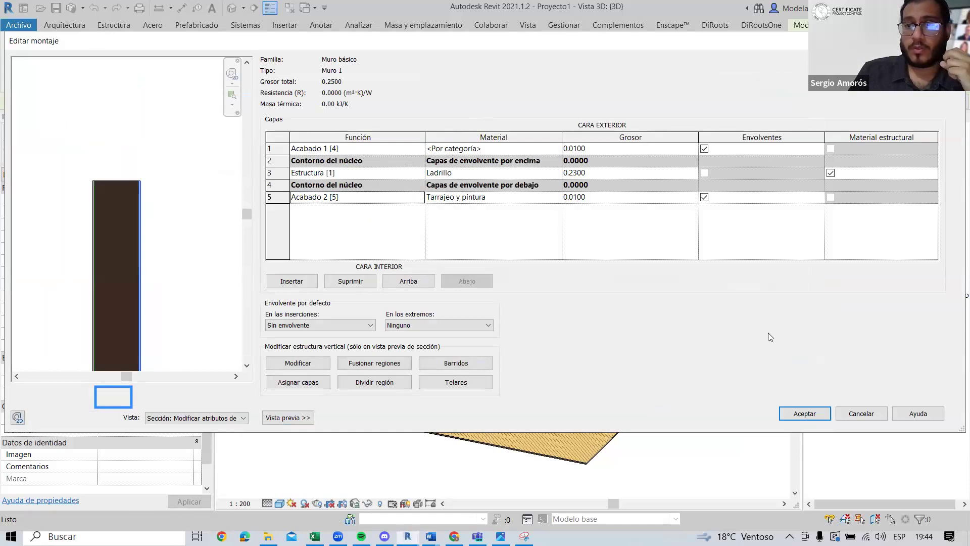
click(795, 412)
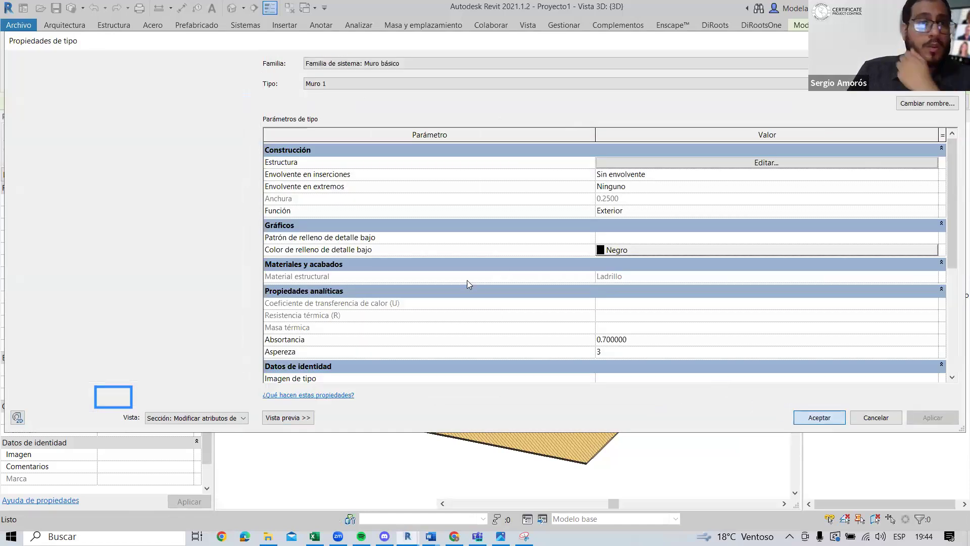
key(Return)
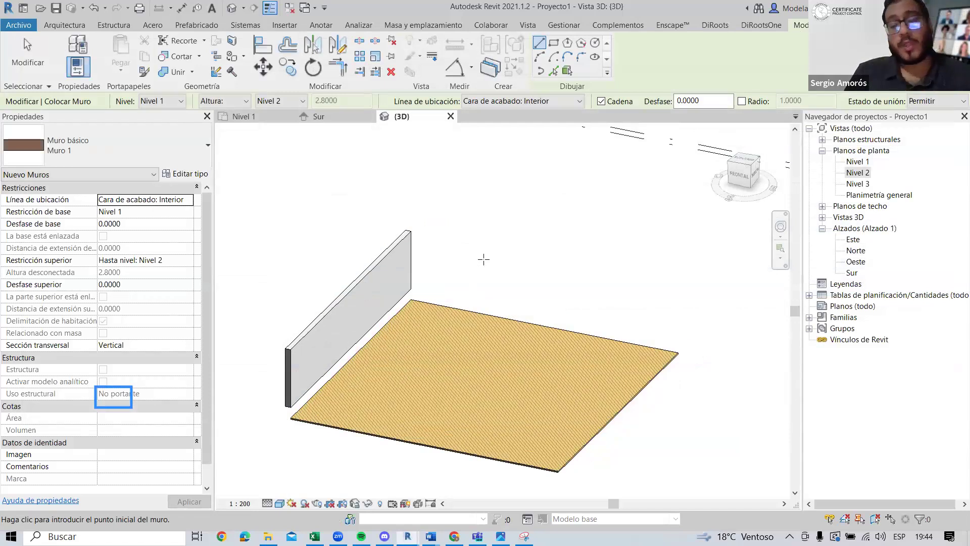
Step: Draw a 10 m Muro 1 wall in the Nivel 1 plan along the floor edge opposite the existing wall
click(263, 119)
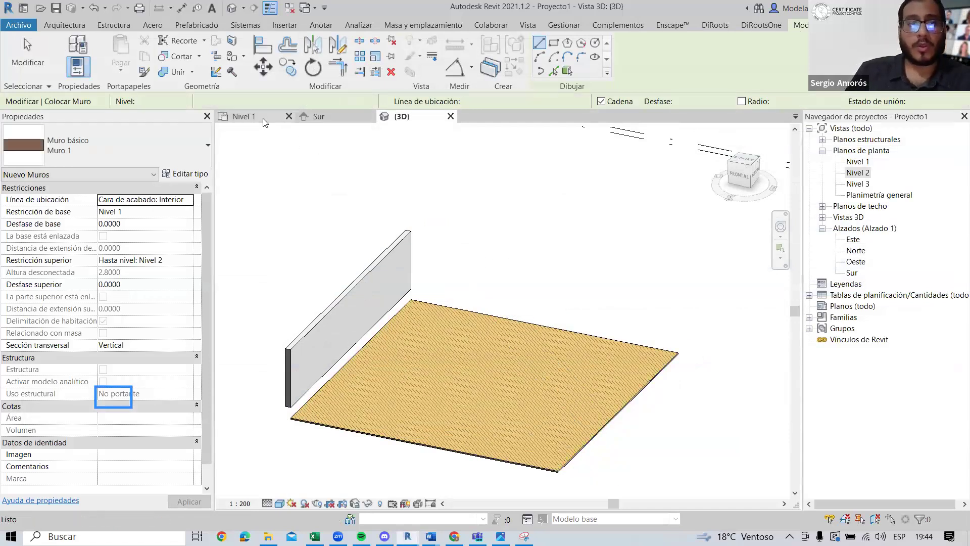
middle_drag(540, 195, 474, 224)
scroll(473, 224, up, 2)
click(469, 232)
click(466, 446)
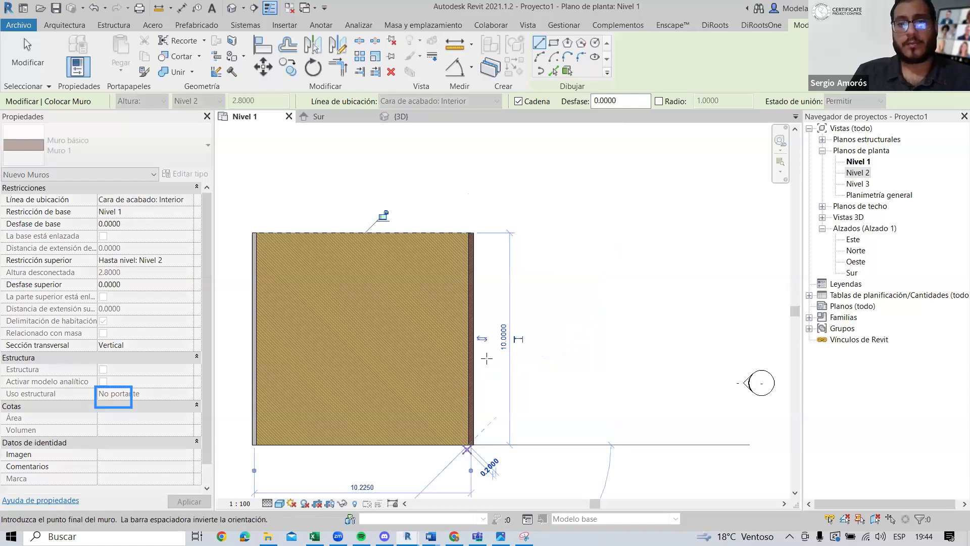
key(Escape)
key(Escape)
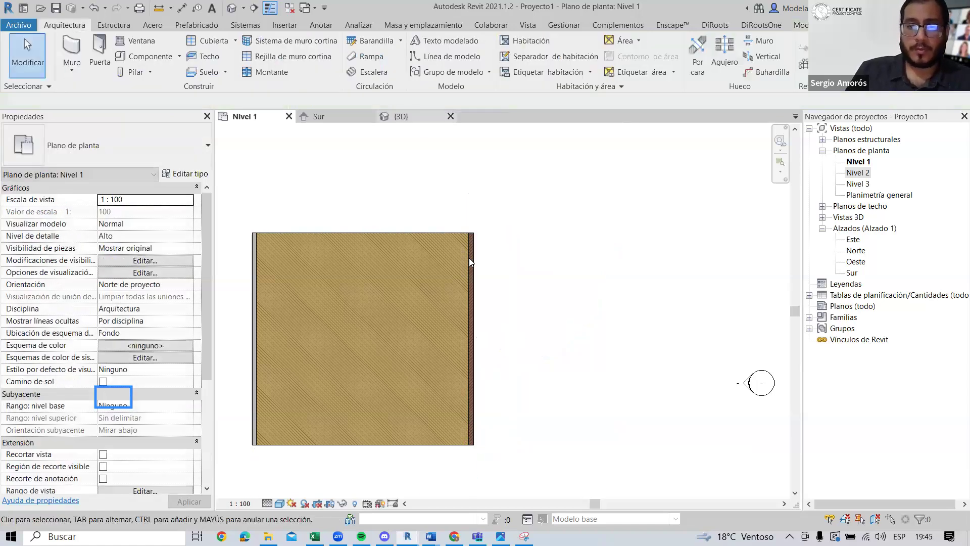
Step: Examine the new wall's faces in the 3D view using the Sombreado and Realista visual styles
key(ctrl+Tab)
shift+middle_drag(539, 359, 633, 347)
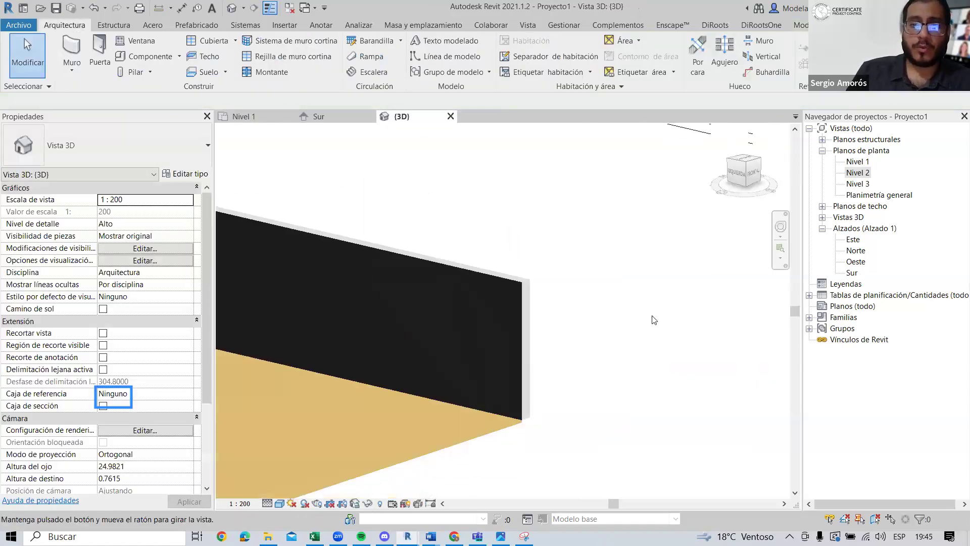
scroll(288, 456, up, 3)
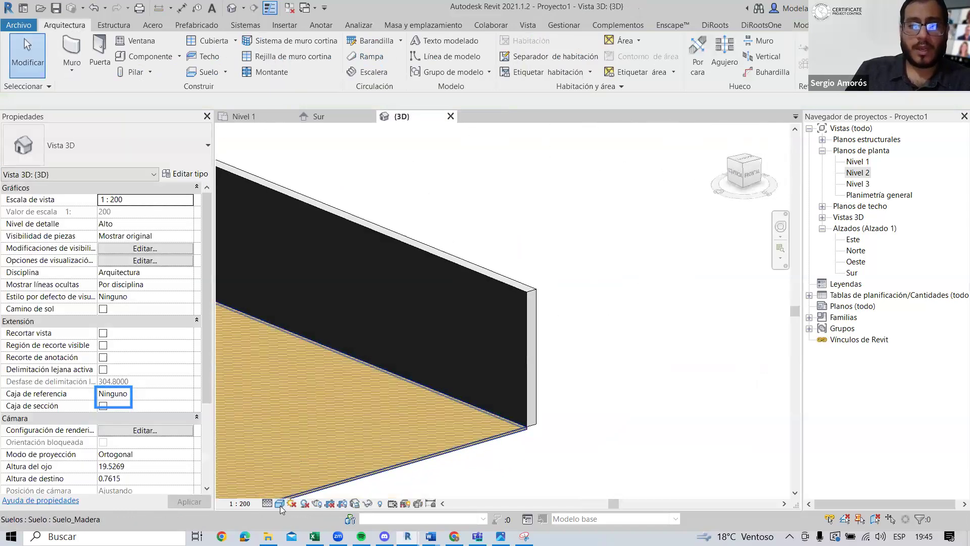
shift+middle_drag(725, 378, 277, 412)
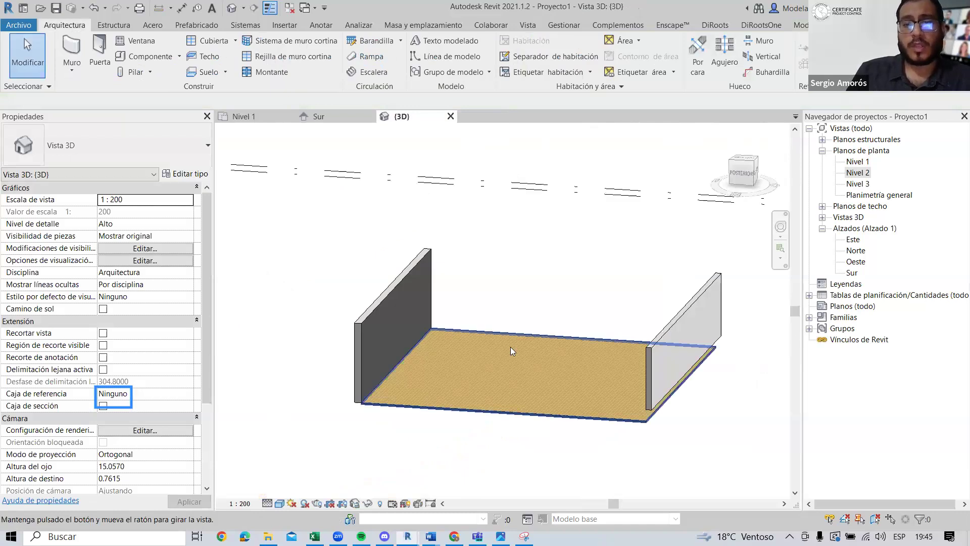
click(279, 503)
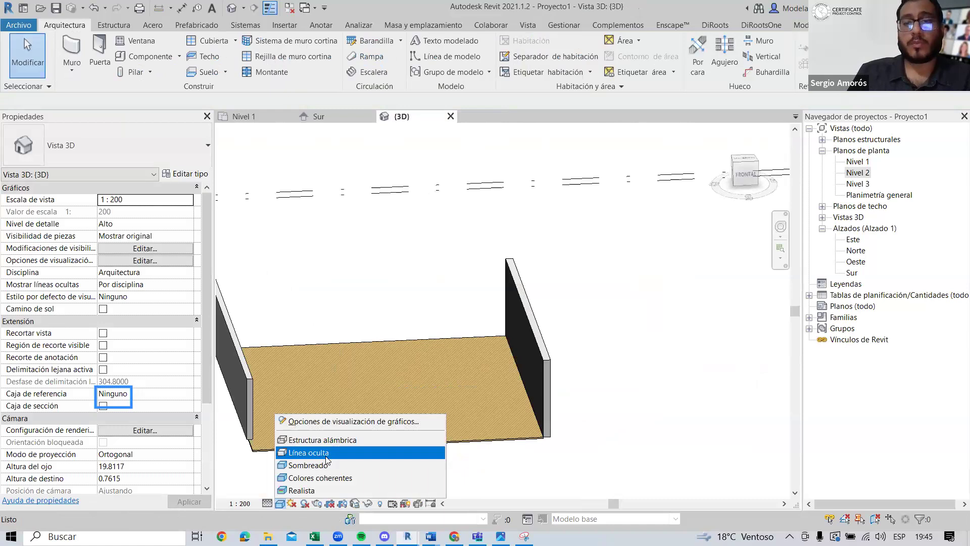
click(308, 465)
shift+middle_drag(417, 428, 470, 446)
click(279, 504)
click(313, 493)
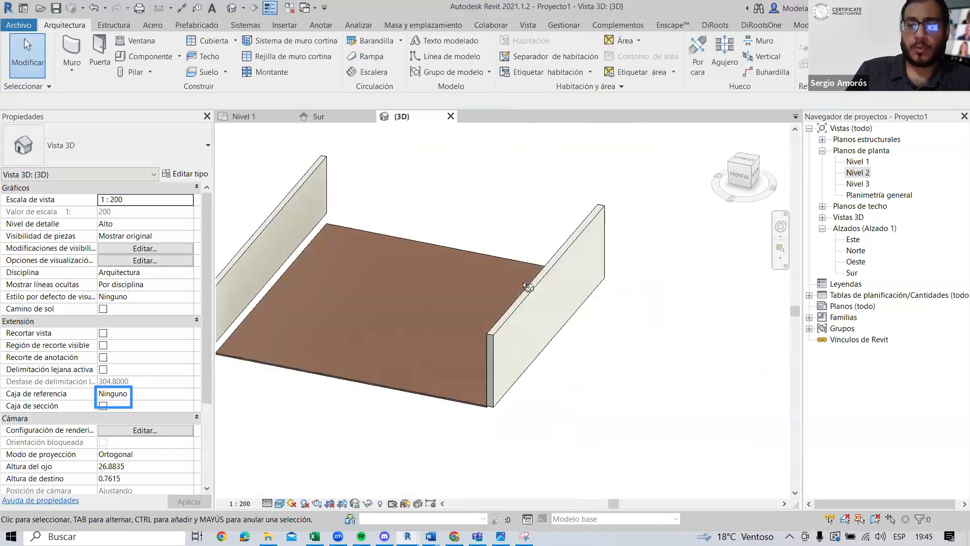
scroll(459, 403, up, 5)
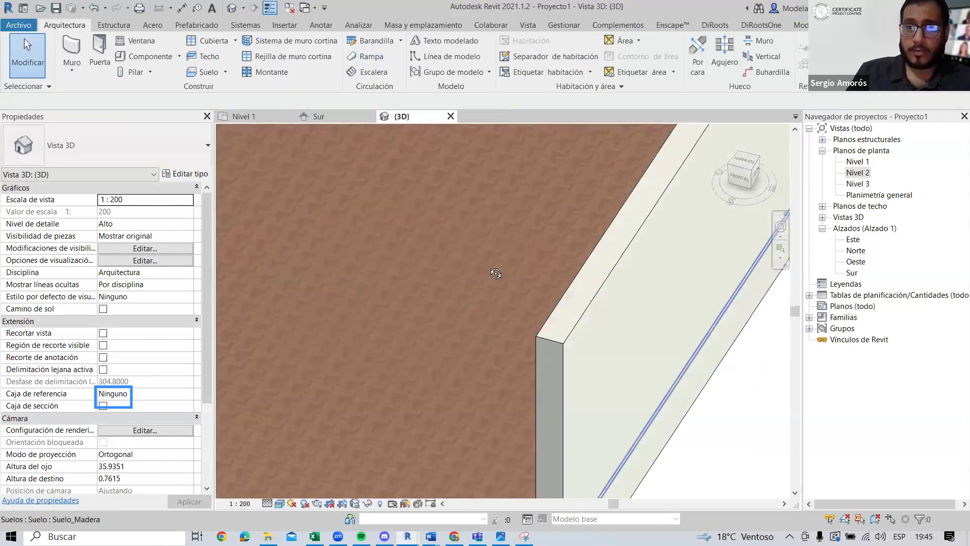
scroll(601, 255, down, 5)
shift+middle_drag(602, 256, 545, 251)
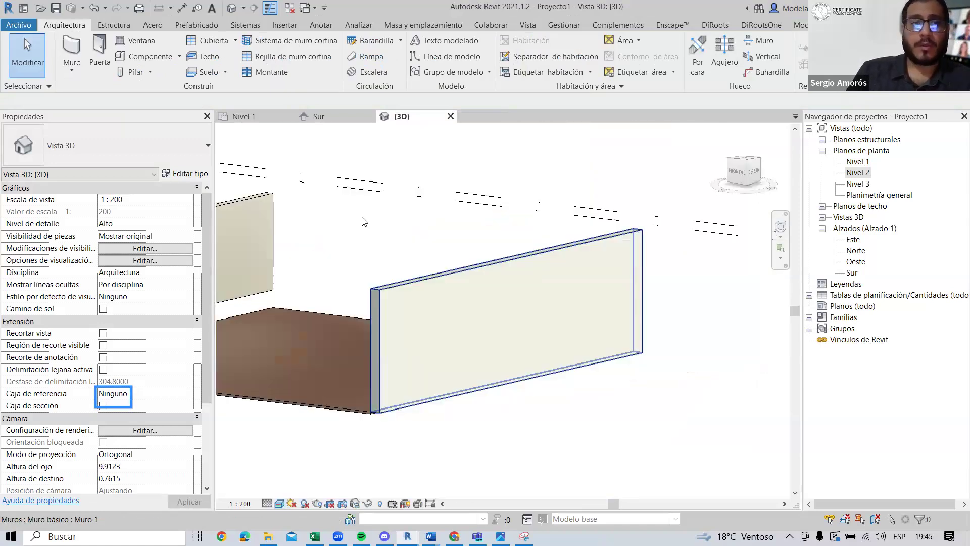
Step: Open the layer structure of the placed Muro 1 wall and the material choice for its exterior layer
click(545, 251)
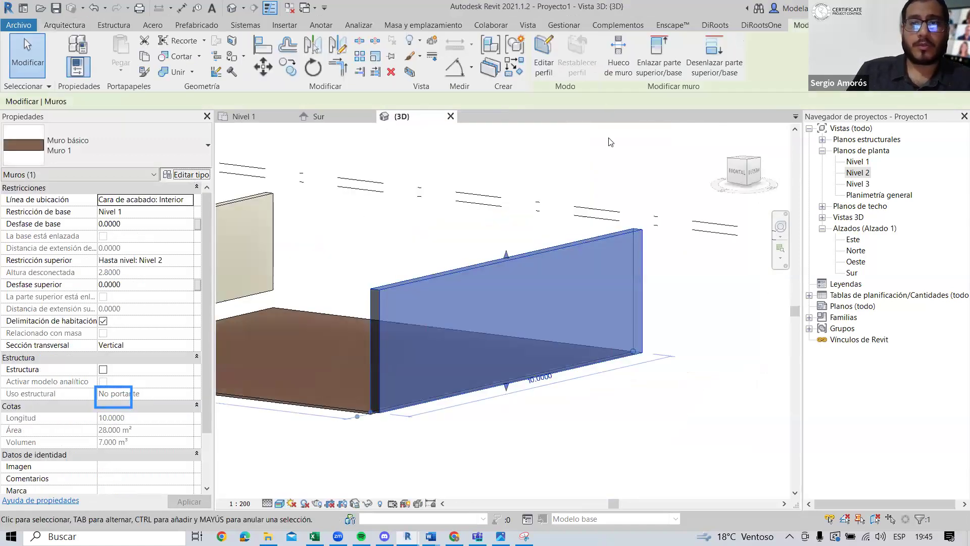
click(191, 175)
click(553, 162)
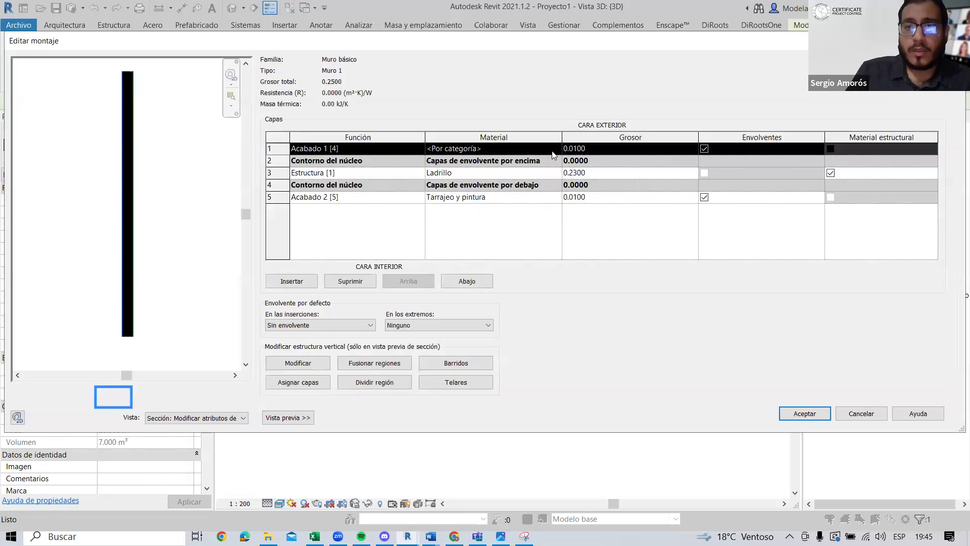
click(559, 150)
click(559, 150)
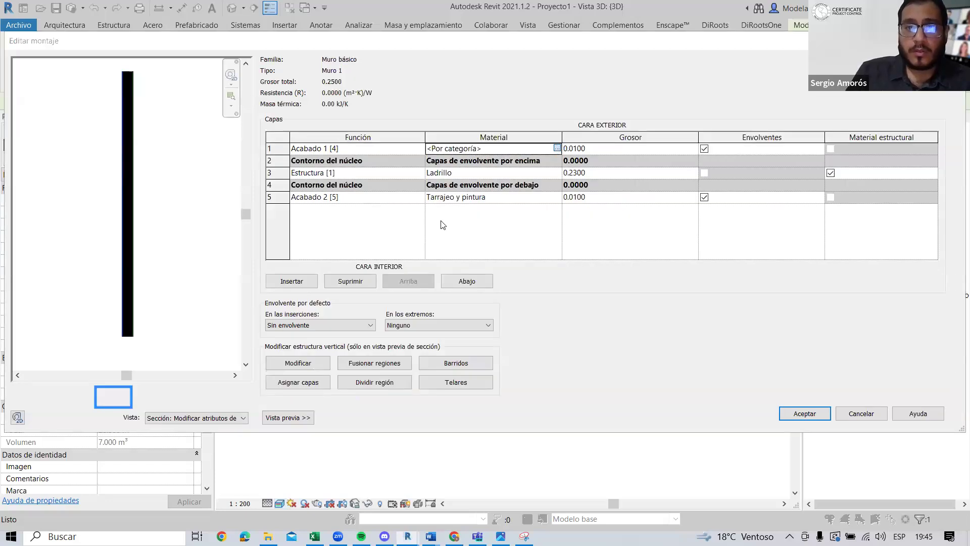
key(Escape)
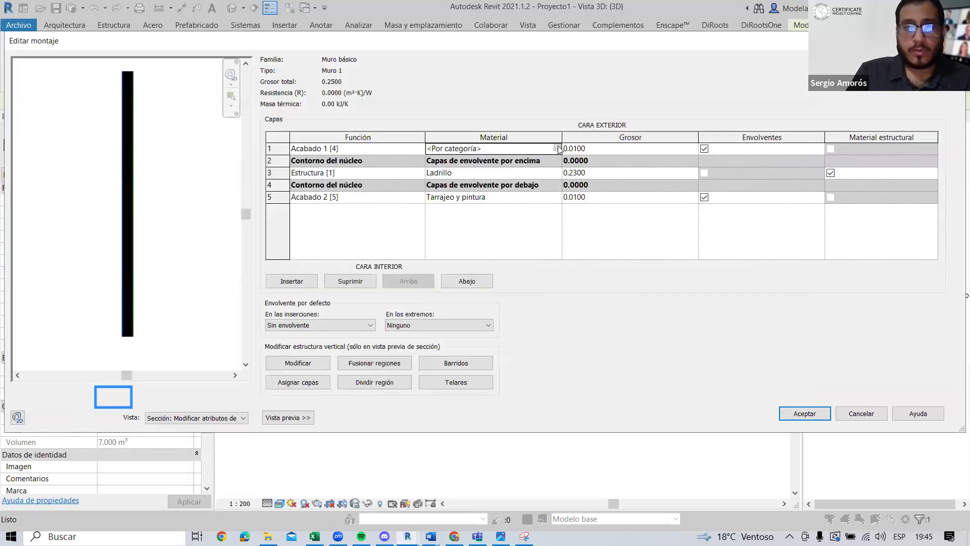
click(559, 151)
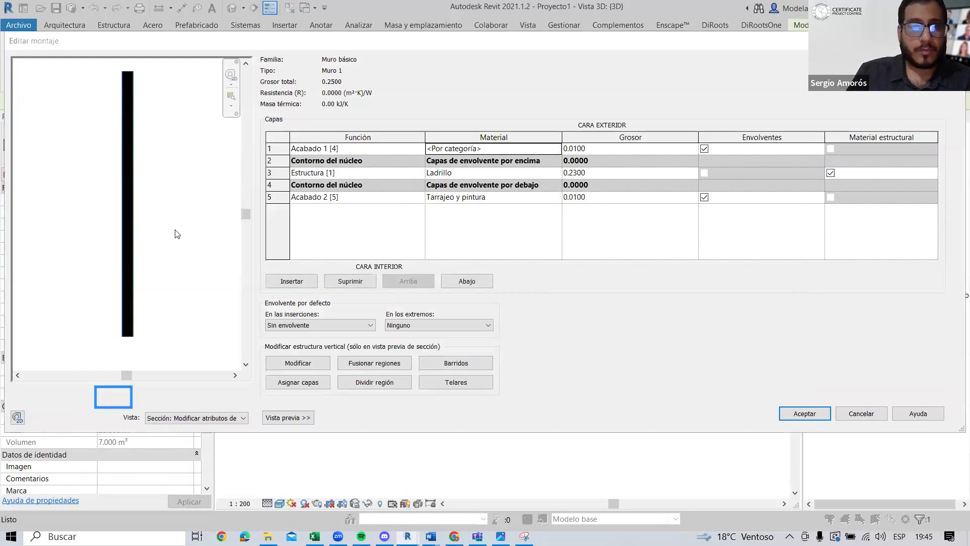
Step: Replace the appearance of Tarrajeo y pintura with the Perla asset from the Pintura de muro library
click(525, 92)
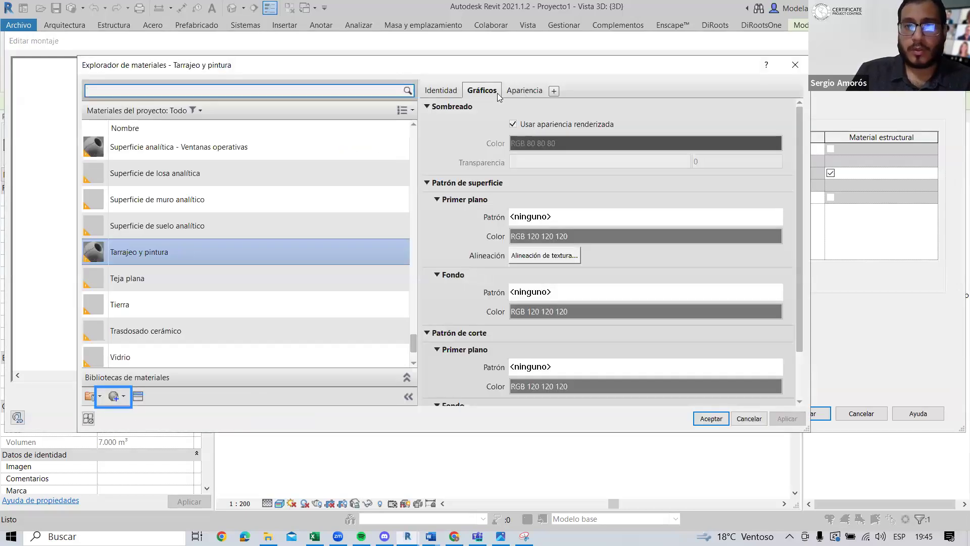
click(777, 109)
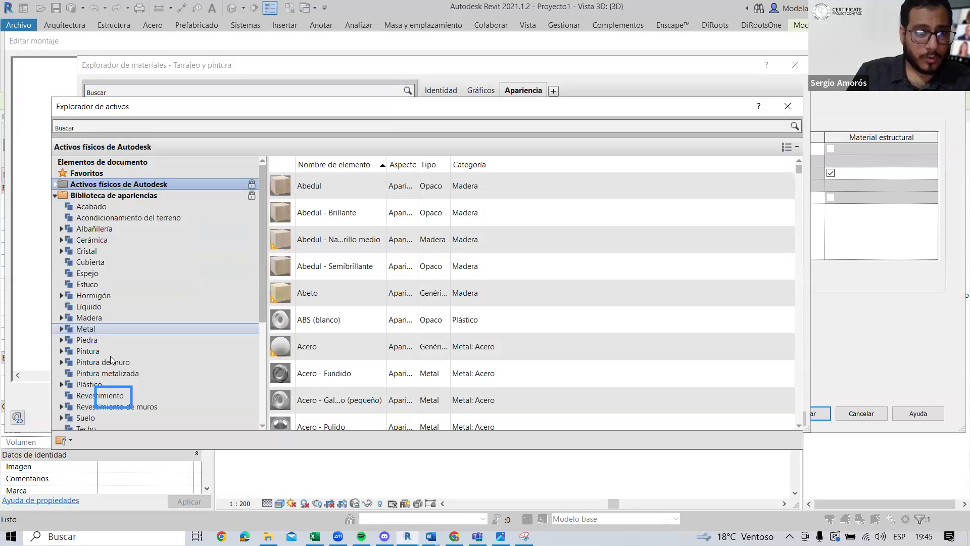
click(110, 359)
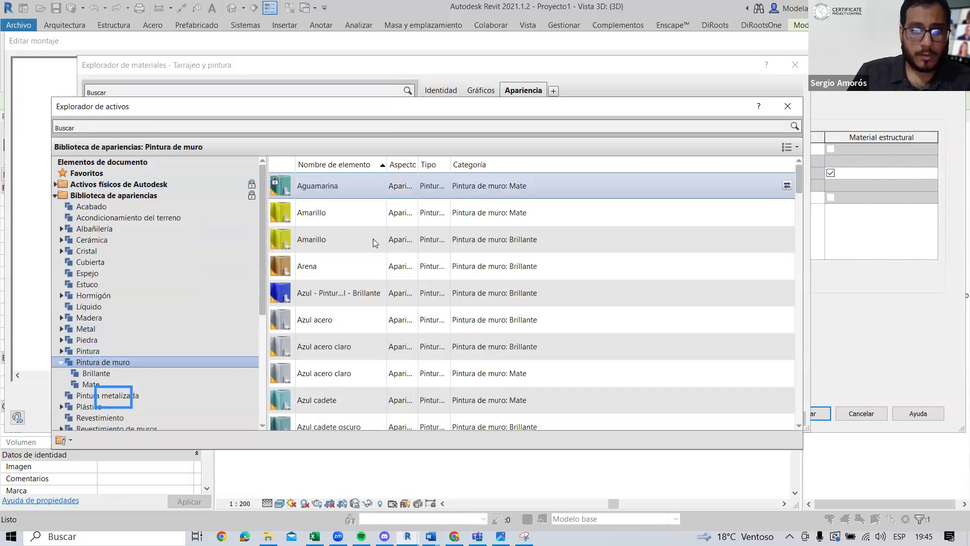
scroll(374, 238, down, 3)
scroll(375, 239, down, 3)
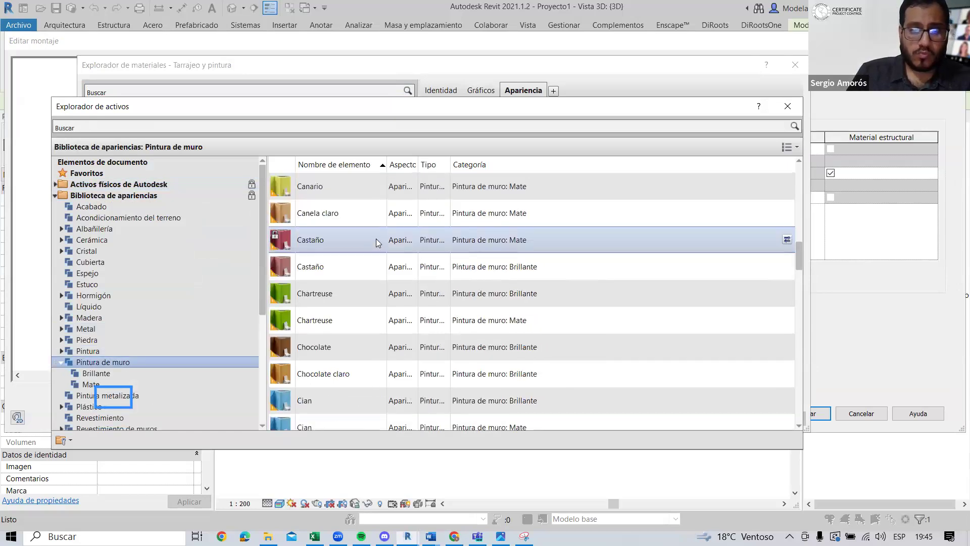
scroll(376, 243, down, 3)
scroll(377, 243, down, 3)
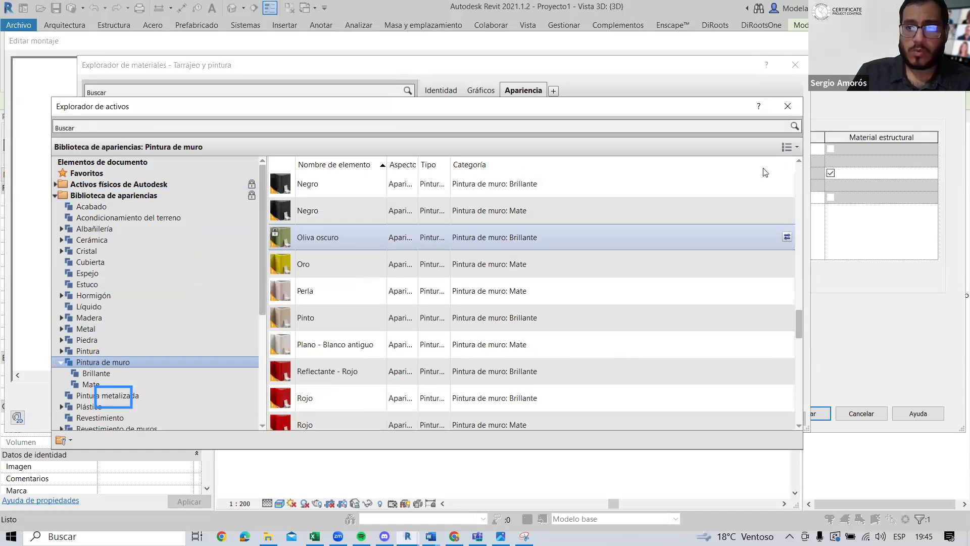
key(Escape)
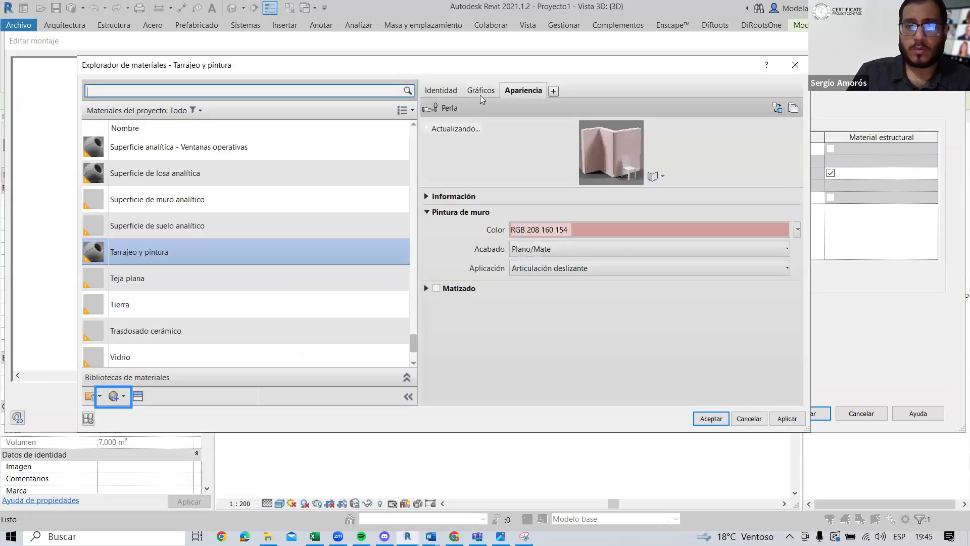
Step: Set the material's foreground surface pattern to Relleno uniforme with color RGB 239 211 192
click(480, 95)
click(569, 219)
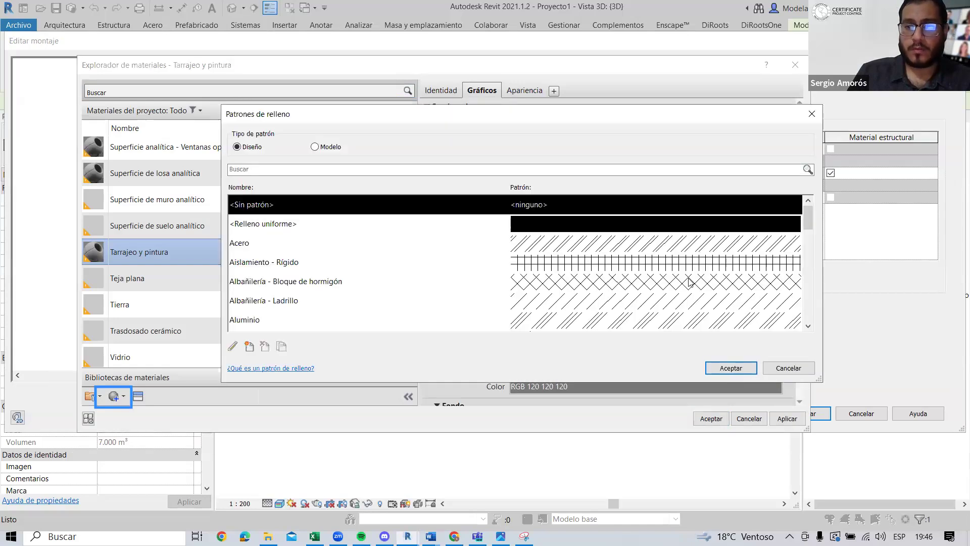
double_click(629, 224)
click(626, 240)
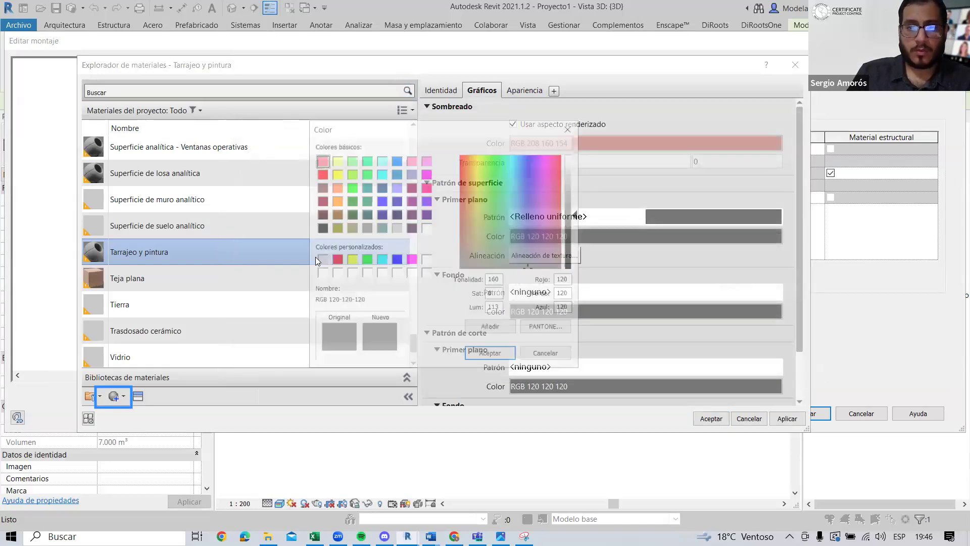
click(324, 258)
click(501, 353)
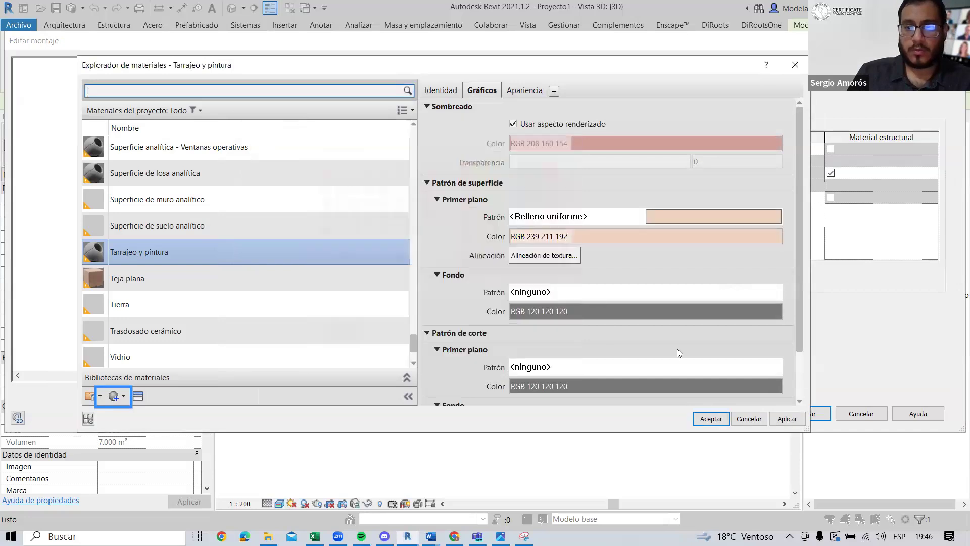
Step: Assign Tarrajeo y pintura to the exterior Acabado 1 layer and accept the Muro 1 type changes
click(525, 91)
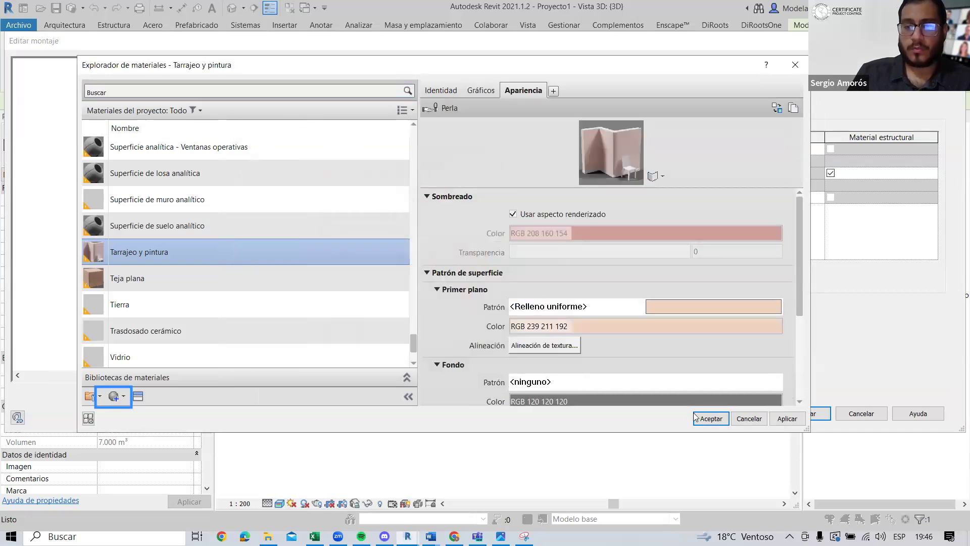
click(710, 419)
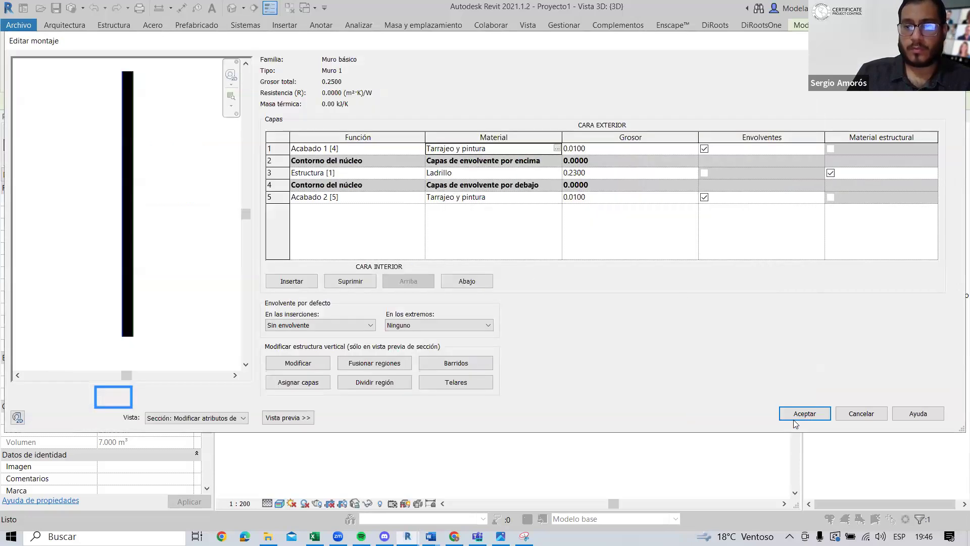
click(804, 414)
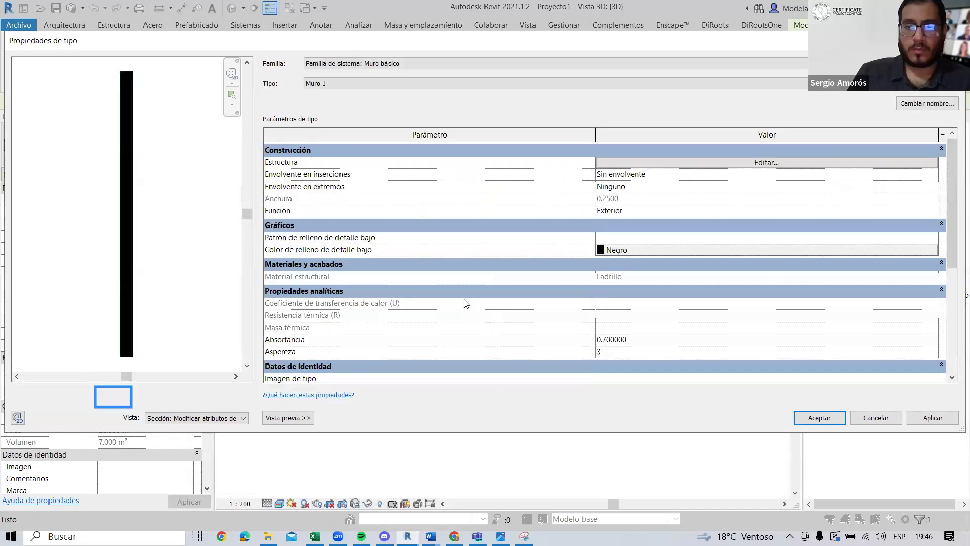
key(Return)
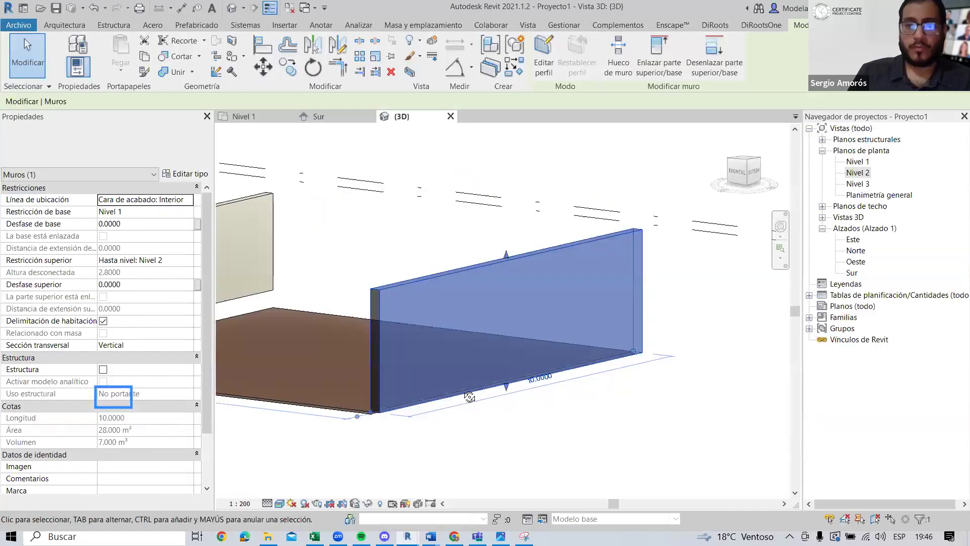
Step: Set the 3D view's visual style to Línea oculta and check the finish on the wall's faces
key(Escape)
shift+middle_drag(470, 398, 281, 503)
click(280, 503)
click(308, 452)
mouse_move(408, 438)
shift+middle_down()
mouse_move(535, 427)
mouse_move(407, 503)
mouse_move(287, 507)
shift+middle_up()
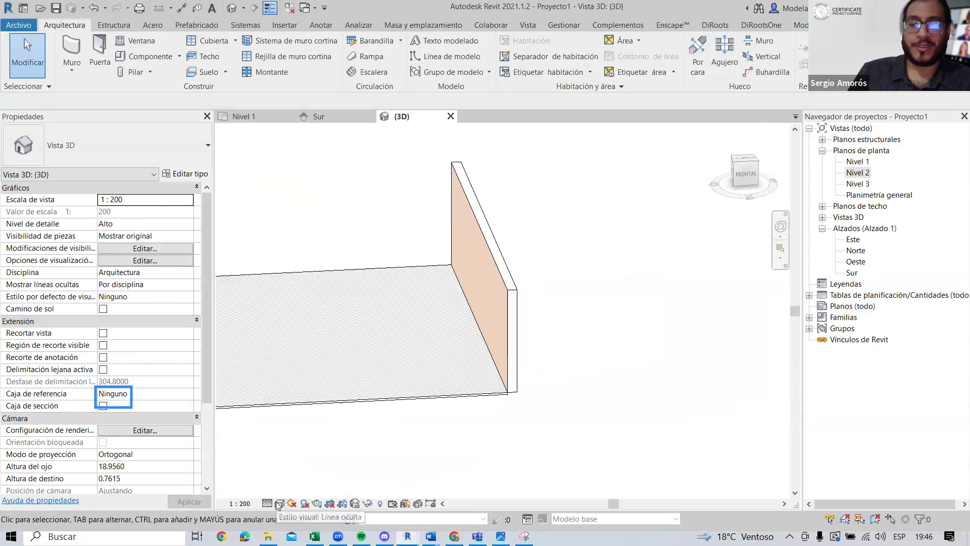
Step: Keep the 3D view in Línea oculta and examine the floor and both walls' faces from several angles
click(281, 503)
click(332, 452)
mouse_move(331, 452)
shift+middle_down()
mouse_move(517, 393)
mouse_move(434, 391)
mouse_move(521, 391)
mouse_move(493, 380)
mouse_move(551, 367)
mouse_move(527, 282)
shift+middle_up()
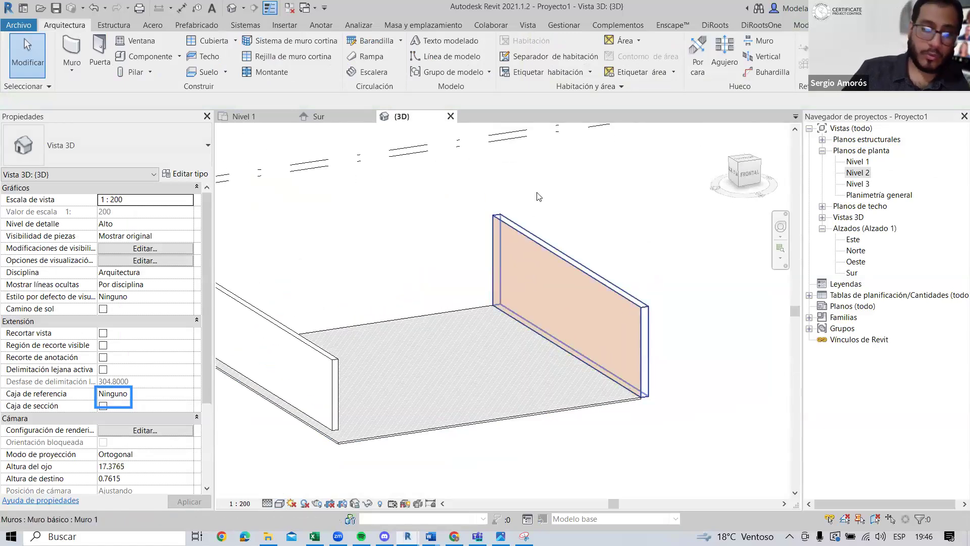
shift+middle_drag(692, 368, 280, 504)
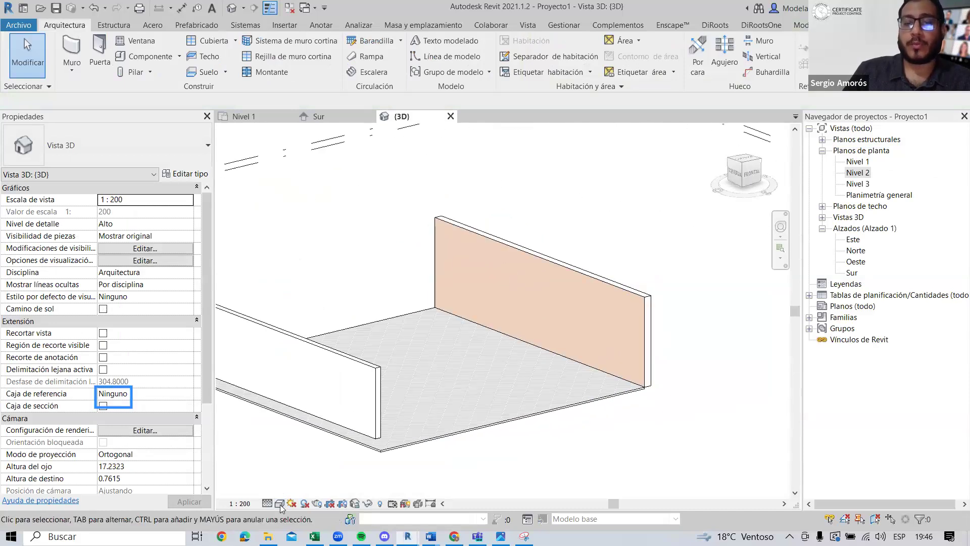
click(280, 504)
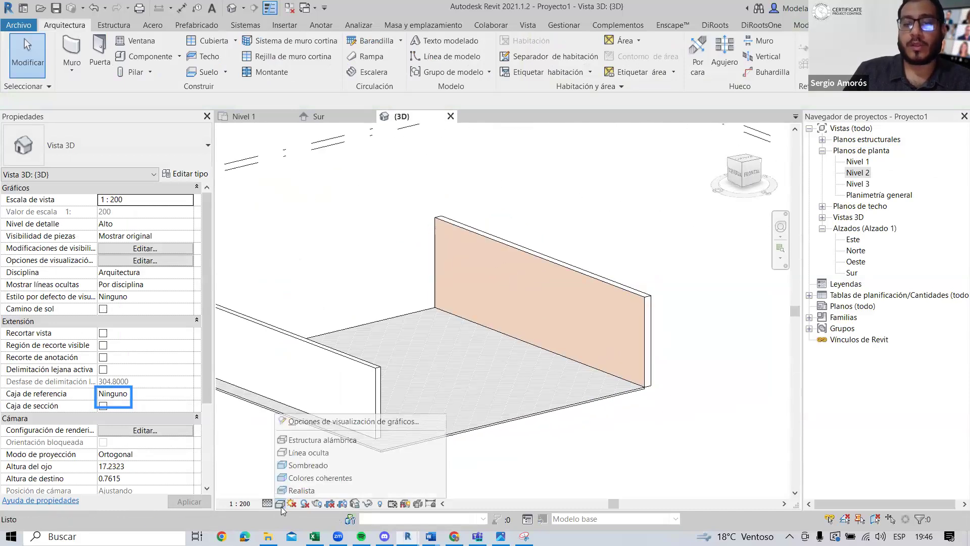
click(630, 429)
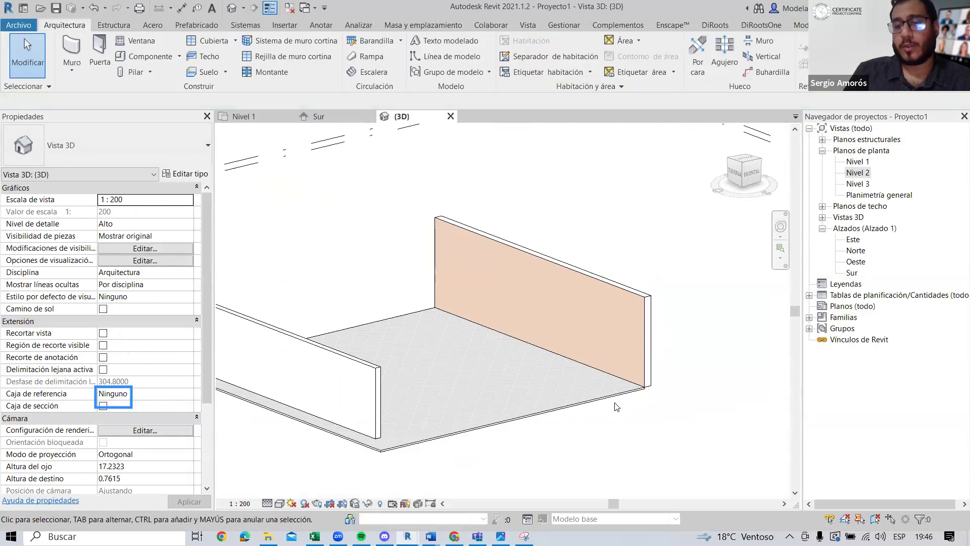
mouse_move(617, 407)
shift+middle_down()
mouse_move(468, 440)
mouse_move(649, 343)
mouse_move(606, 286)
mouse_move(563, 303)
shift+middle_up()
scroll(563, 303, up, 2)
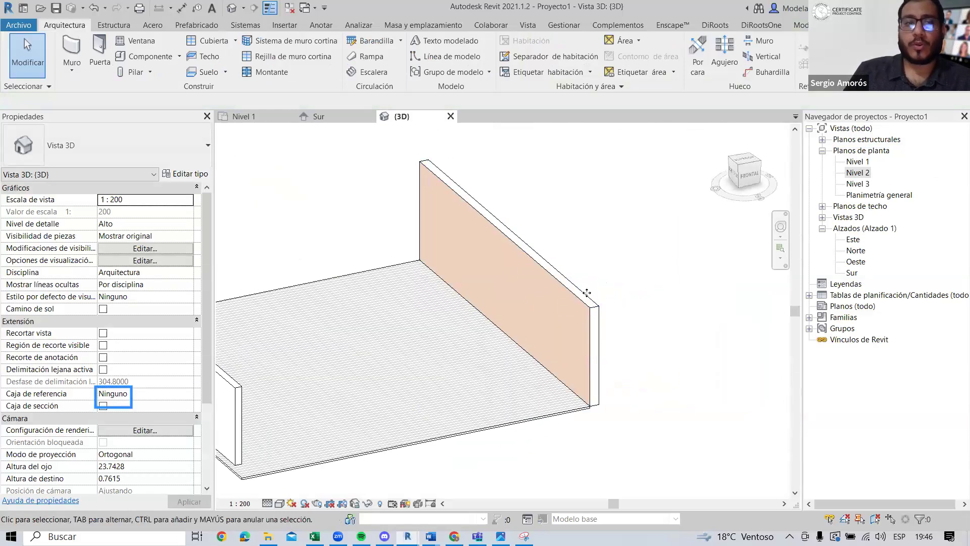
click(549, 356)
shift+middle_drag(547, 357, 590, 386)
scroll(590, 374, up, 1)
click(406, 210)
shift+middle_drag(407, 211, 481, 212)
Step: Create a horizontal section across the brick wall at the floor's east edge in the Nivel 1 plan and open its view
click(260, 116)
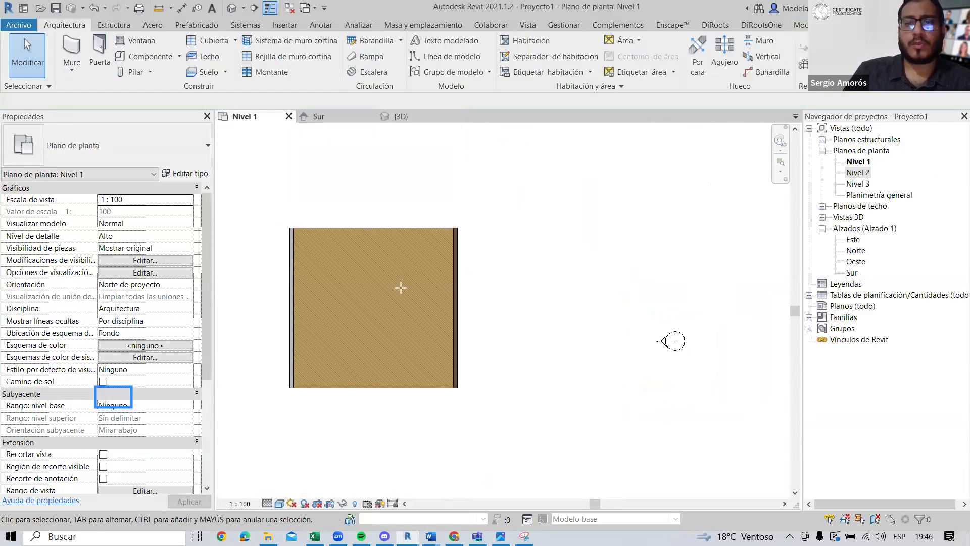
click(516, 288)
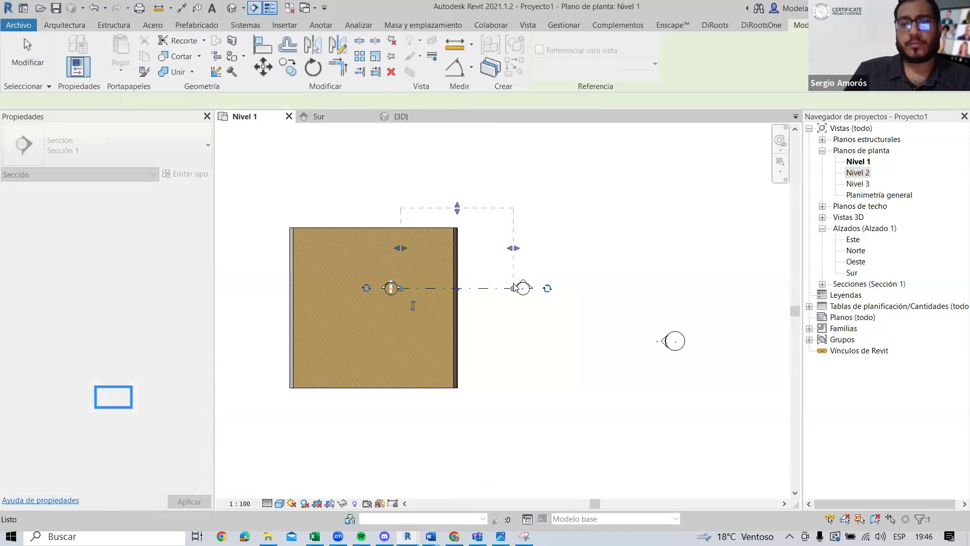
scroll(404, 281, up, 1)
right_click(397, 289)
click(531, 154)
scroll(495, 317, up, 2)
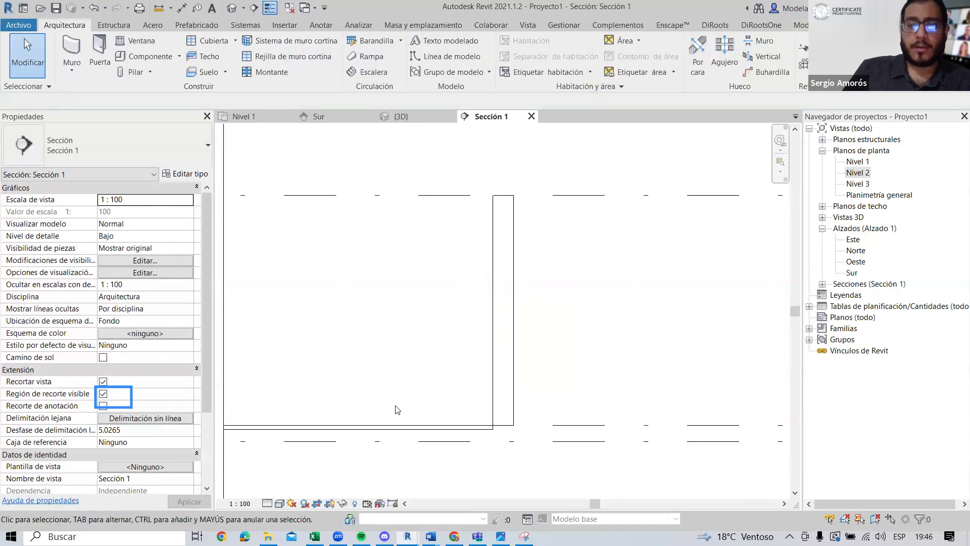
Step: Set the section view's detail level to Alto and inspect the cut wall's layers
click(241, 504)
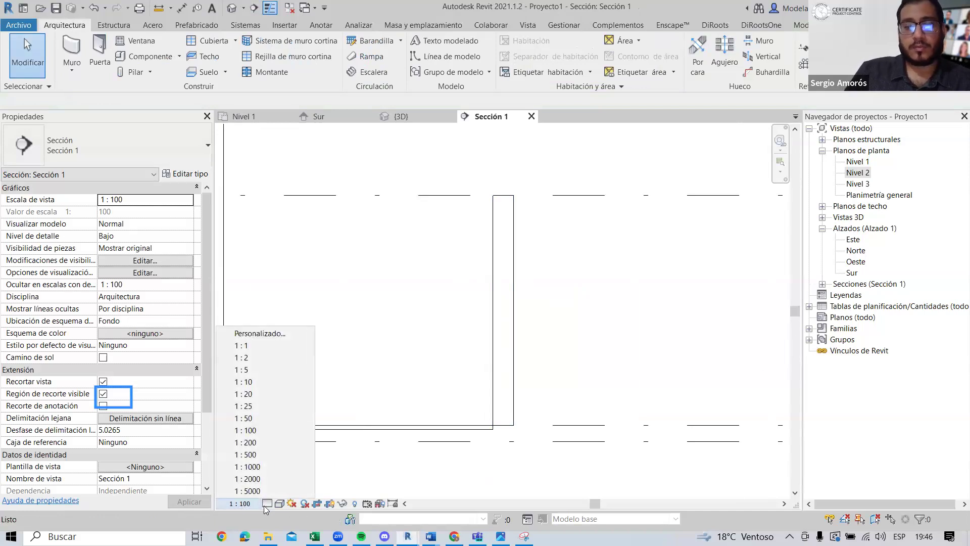
click(267, 504)
click(280, 487)
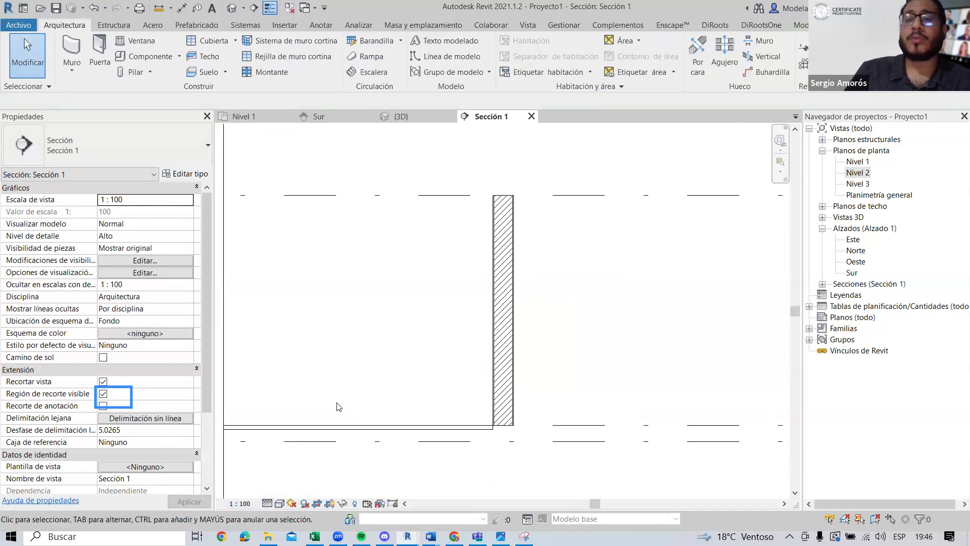
scroll(515, 178, up, 2)
scroll(481, 226, up, 5)
scroll(421, 243, down, 7)
mouse_move(378, 380)
middle_down()
mouse_move(436, 264)
mouse_move(468, 342)
middle_up()
scroll(435, 265, down, 2)
scroll(468, 342, up, 3)
Step: Set the section view's visual style to Sombreado and examine the core and finish layers at the wall's upper end
click(280, 504)
click(303, 463)
scroll(472, 288, down, 2)
scroll(507, 256, up, 1)
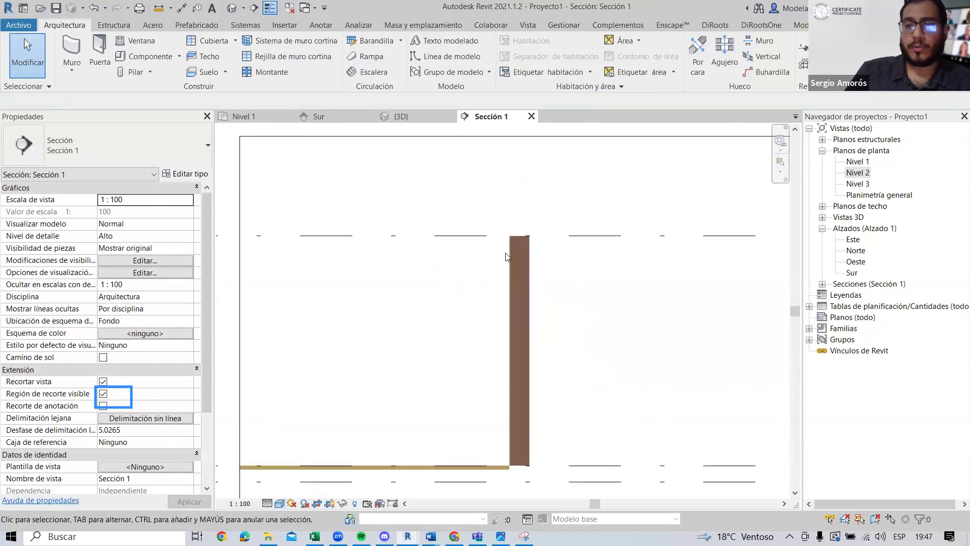
scroll(507, 257, up, 4)
middle_drag(507, 257, 502, 196)
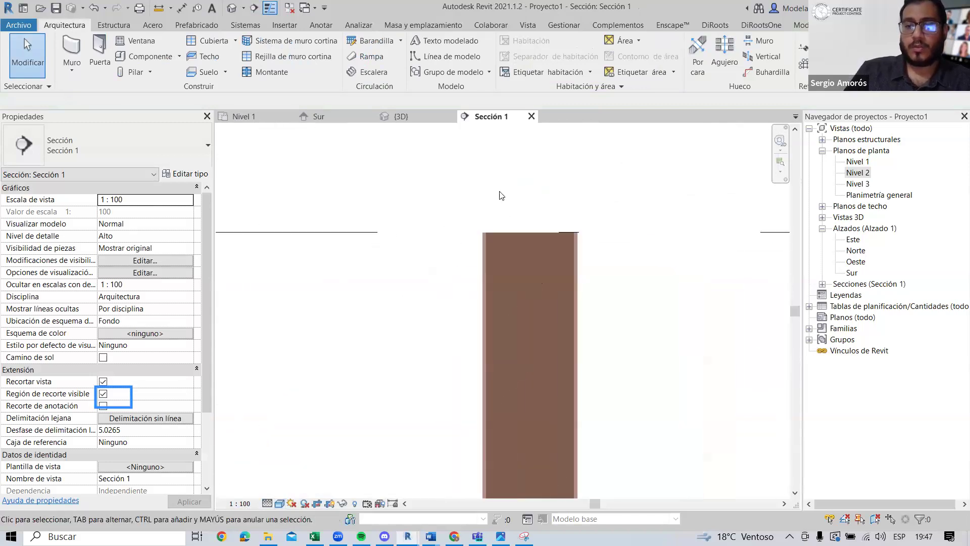
scroll(502, 196, down, 7)
middle_drag(480, 343, 526, 371)
scroll(525, 371, up, 1)
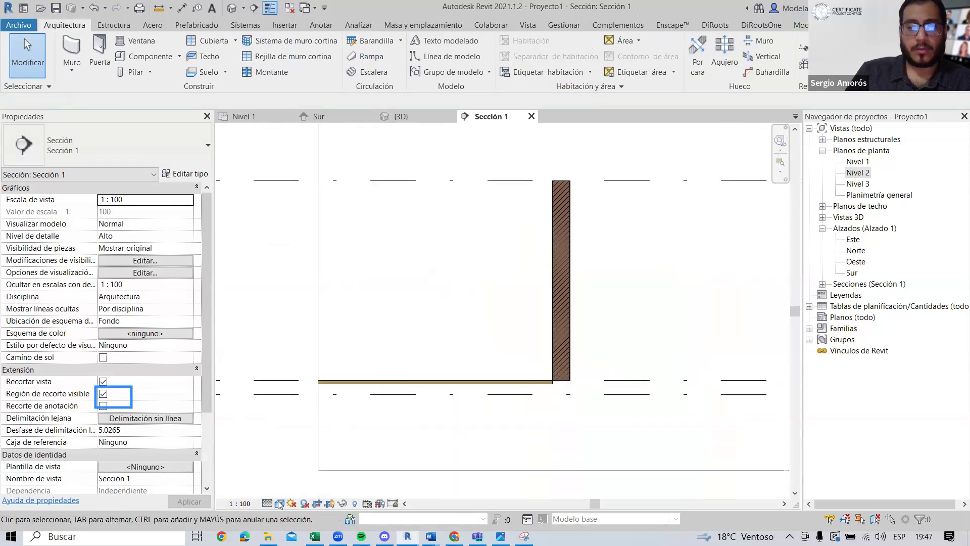
Step: Return the section view's visual style to Línea oculta
click(280, 503)
click(304, 450)
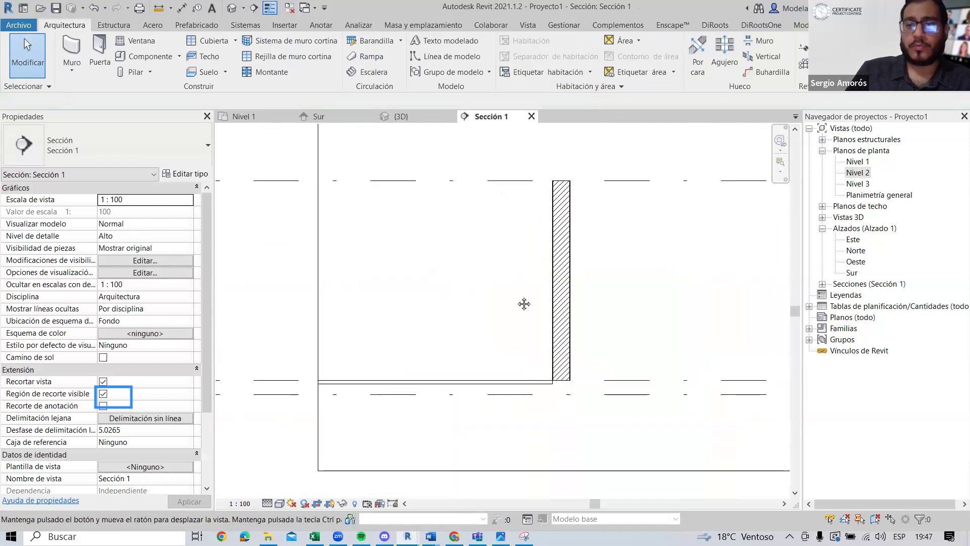
middle_drag(524, 304, 507, 329)
scroll(578, 298, up, 1)
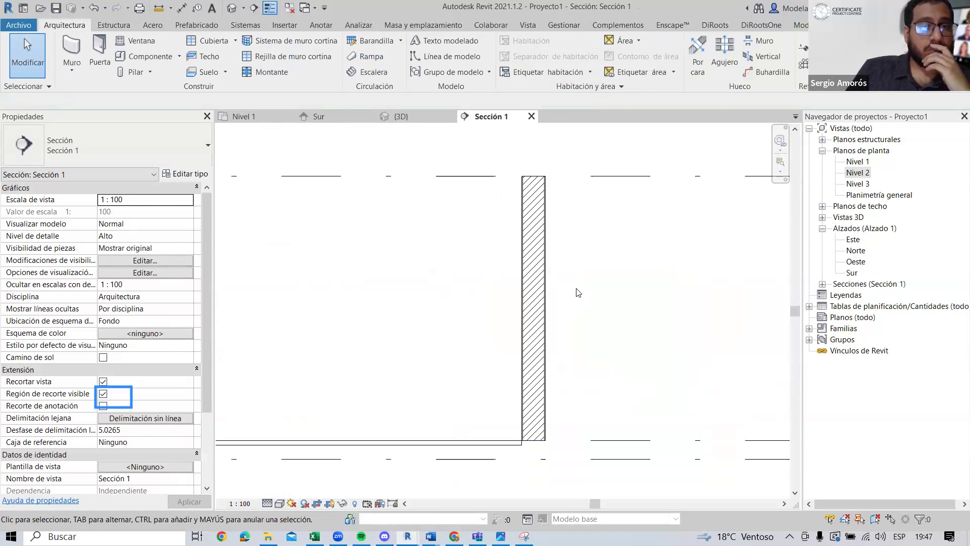
Step: Examine the layer structure of the Muro 1 type in the enlarged assembly preview and close its type properties unchanged
click(539, 283)
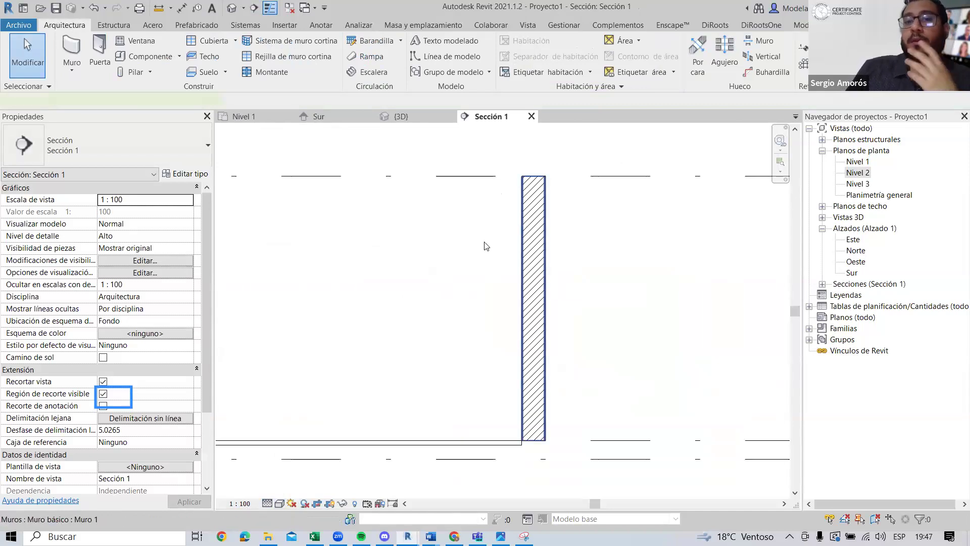
click(186, 174)
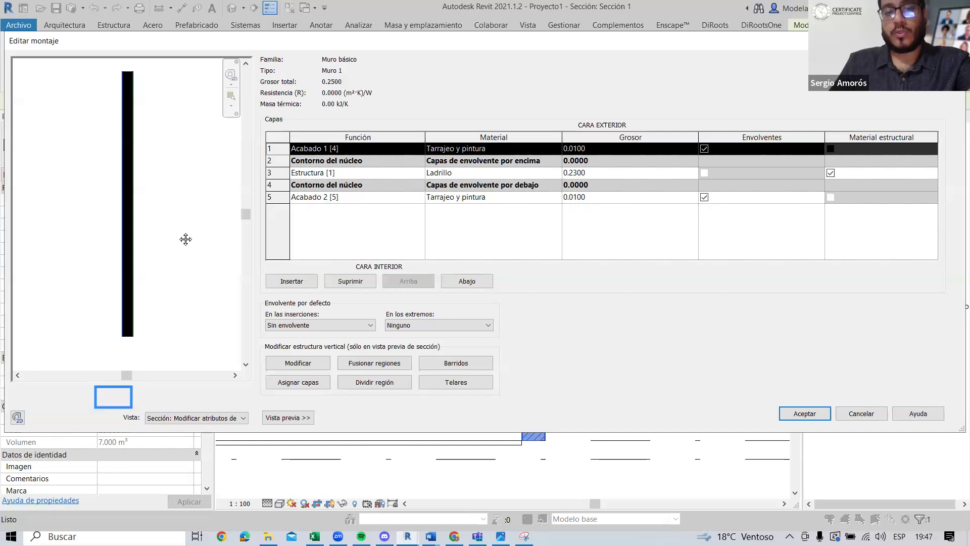
scroll(185, 239, up, 8)
scroll(173, 184, up, 4)
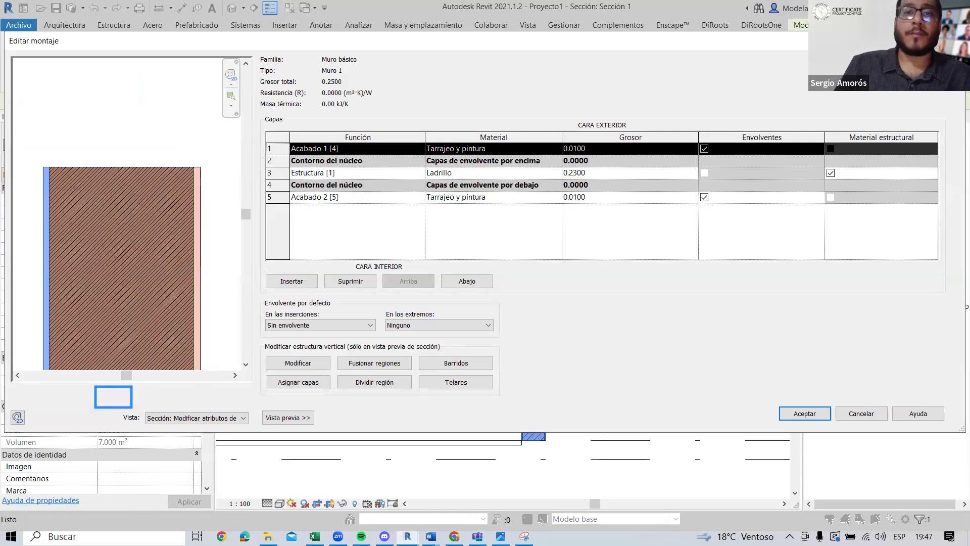
key(Return)
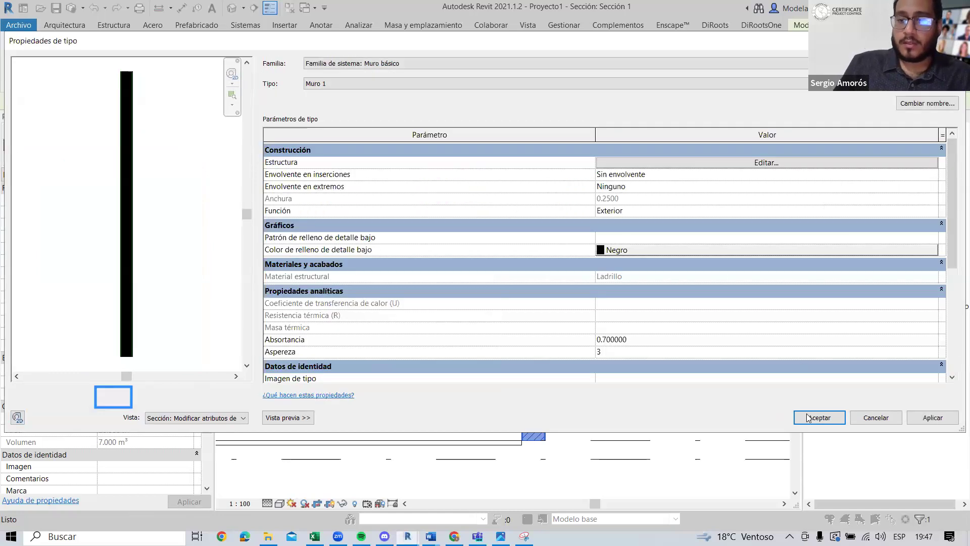
click(807, 418)
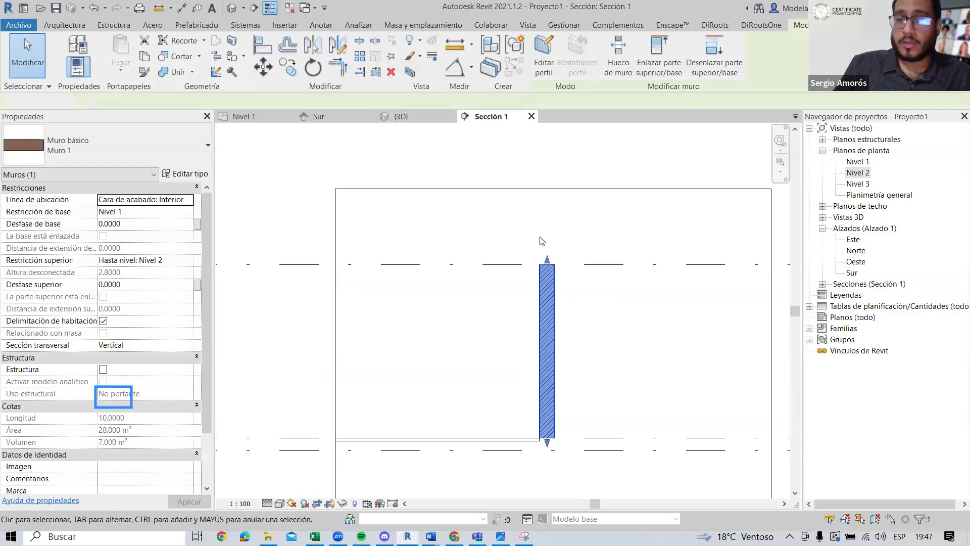
click(541, 241)
scroll(542, 241, down, 2)
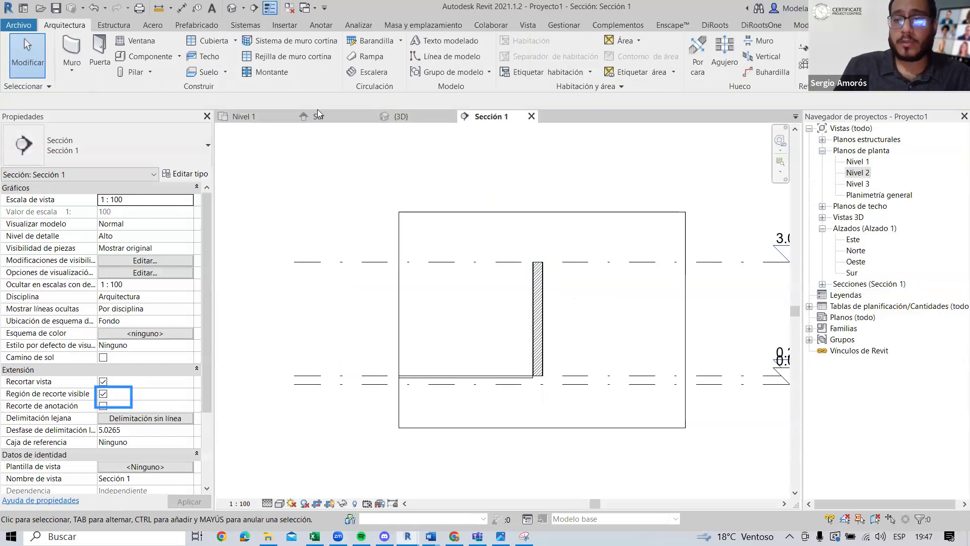
middle_drag(505, 253, 478, 239)
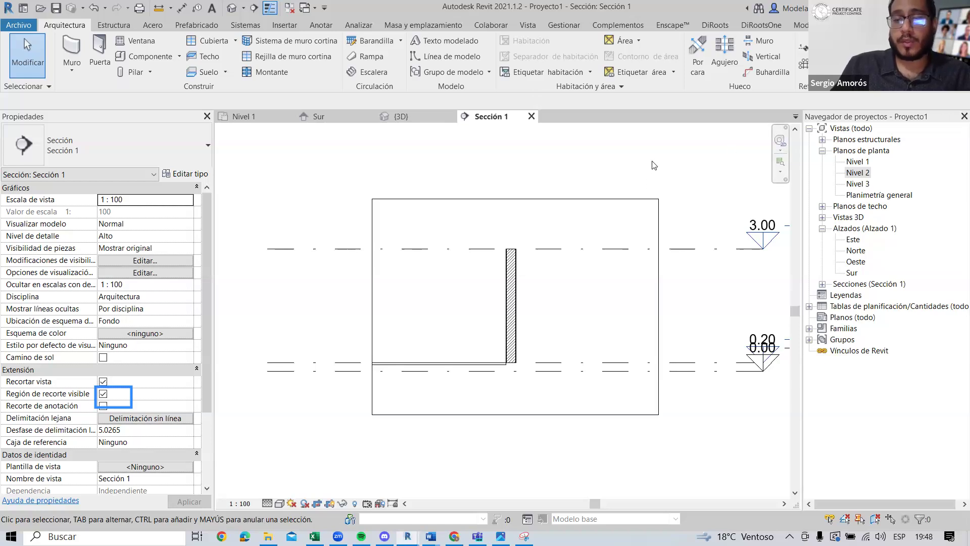
middle_drag(675, 189, 681, 177)
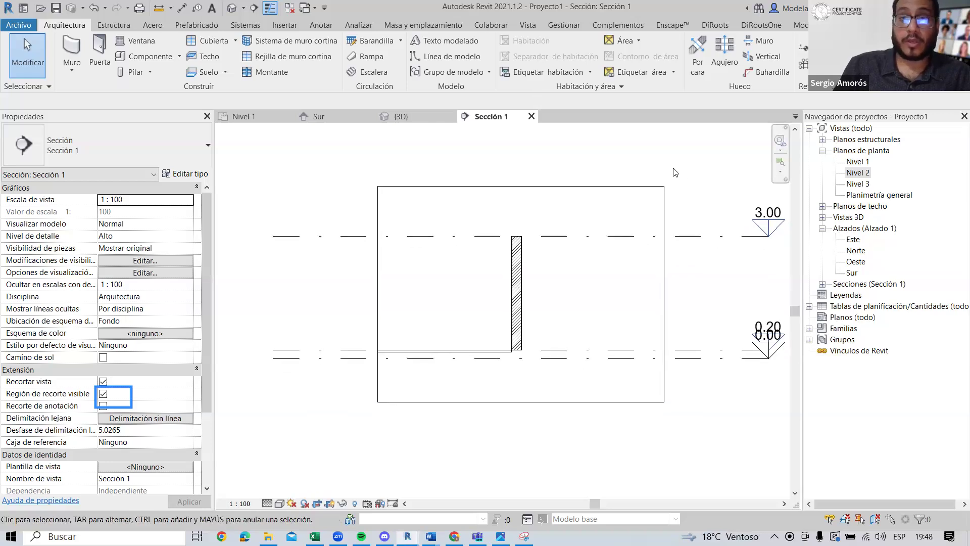
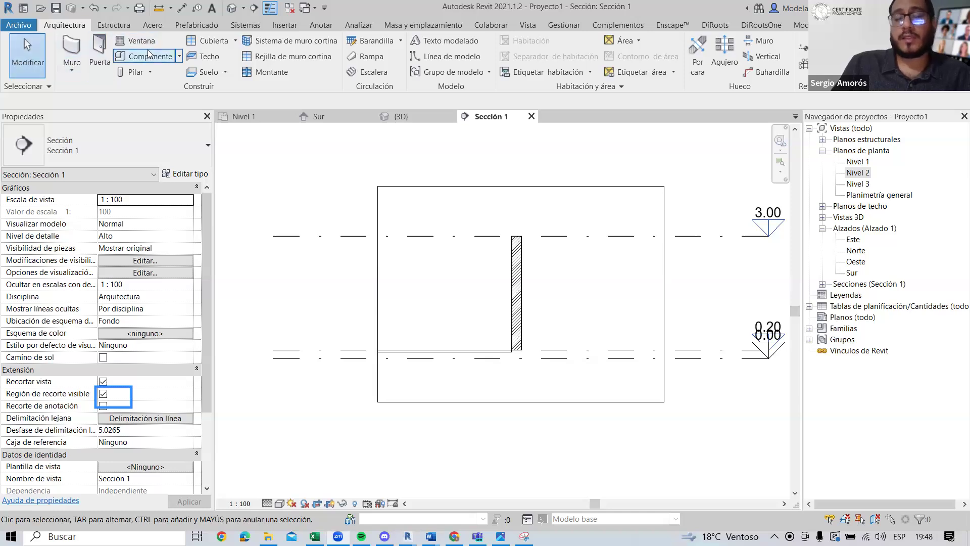
Step: Review the Puerta de 1 hoja door sizes 70, 80, 90 and 100 x 210 cm without placing a door
click(101, 56)
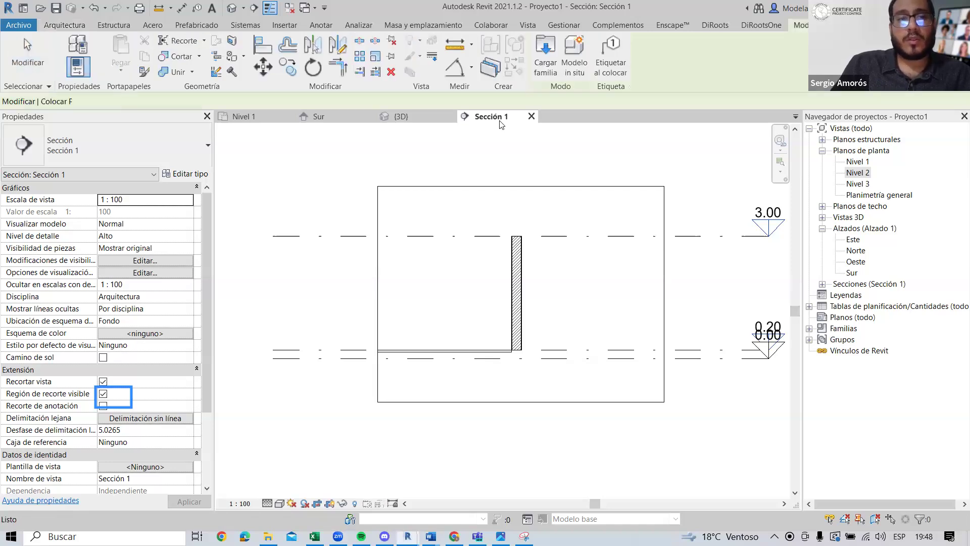
click(77, 148)
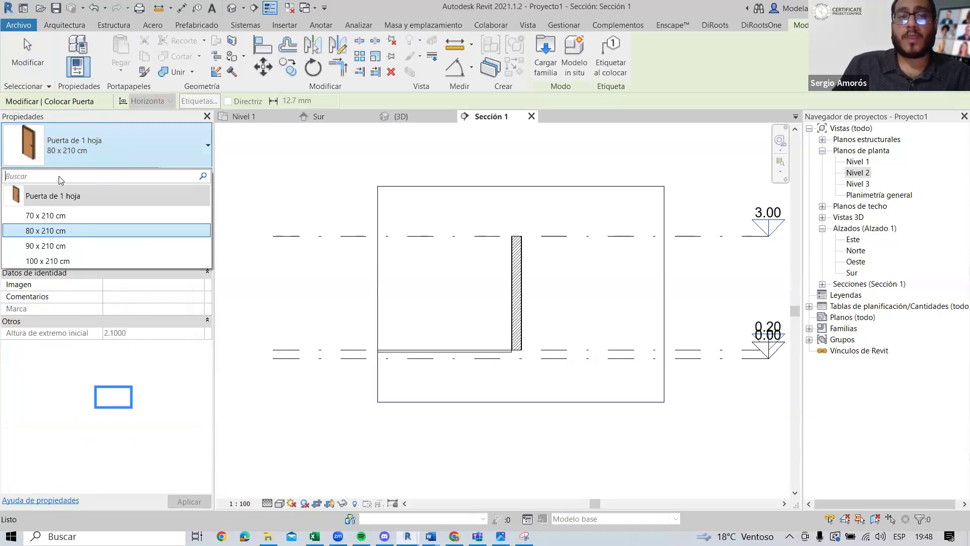
click(60, 218)
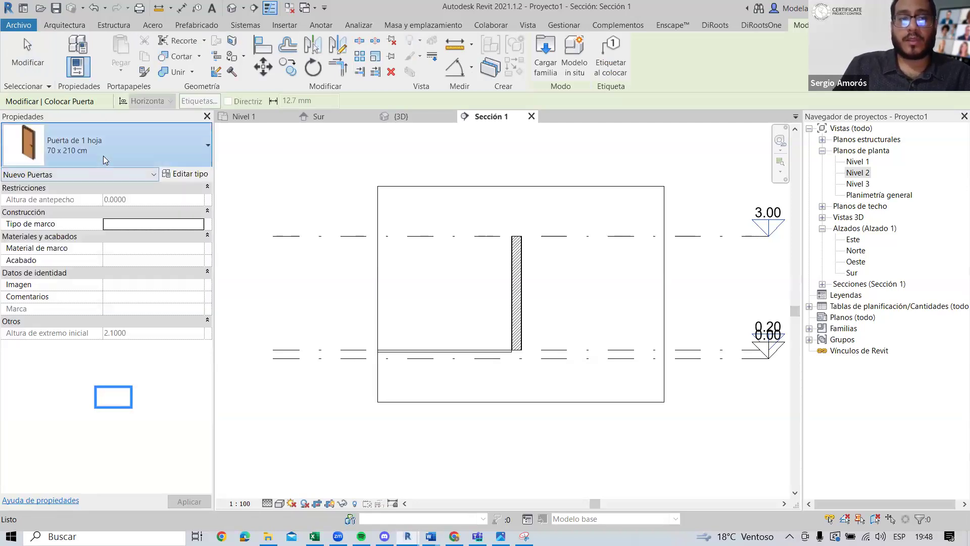
click(103, 160)
click(71, 231)
click(97, 159)
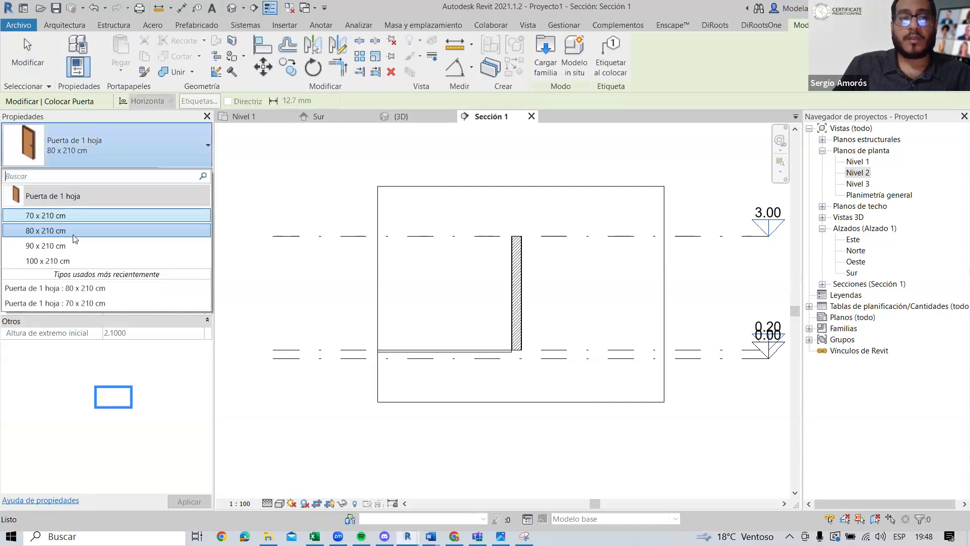
click(75, 246)
click(96, 160)
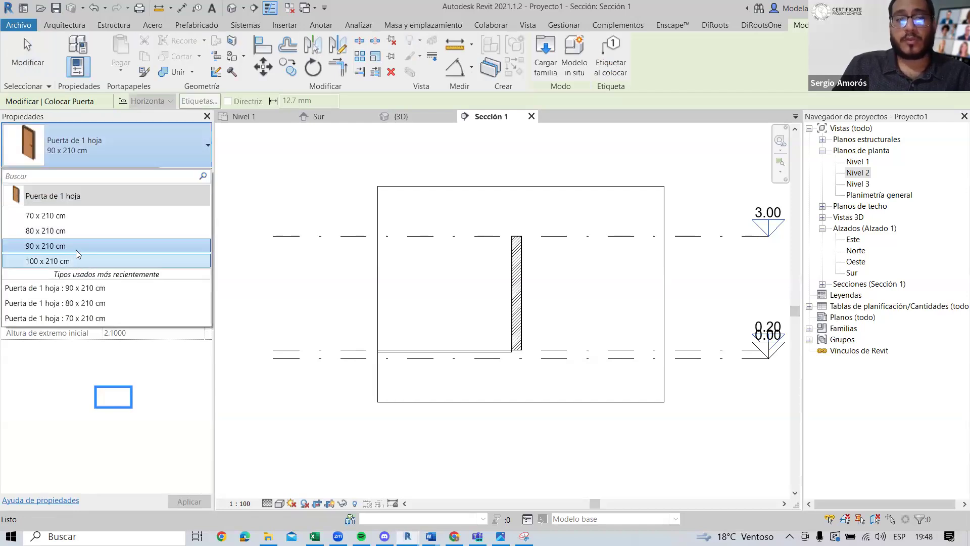
click(76, 261)
click(98, 140)
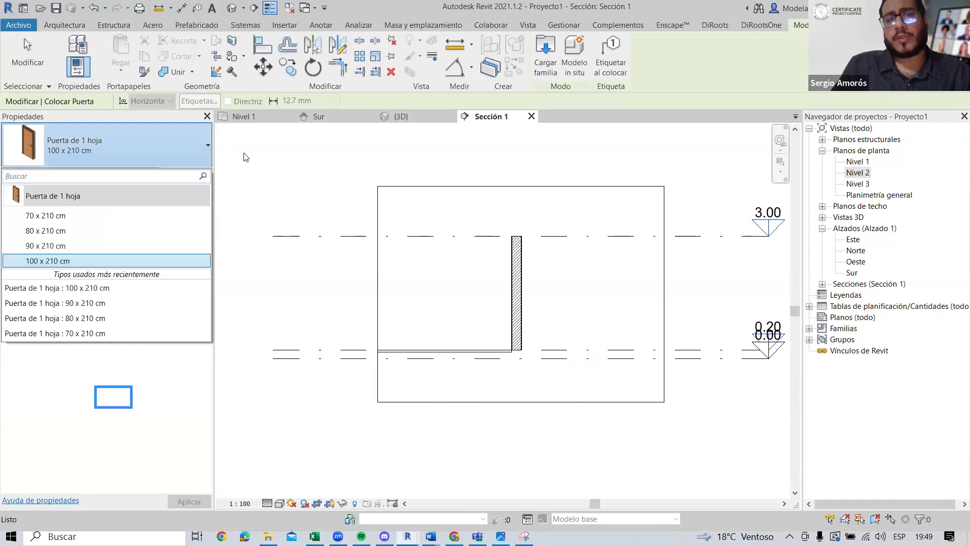
key(Escape)
key(Escape)
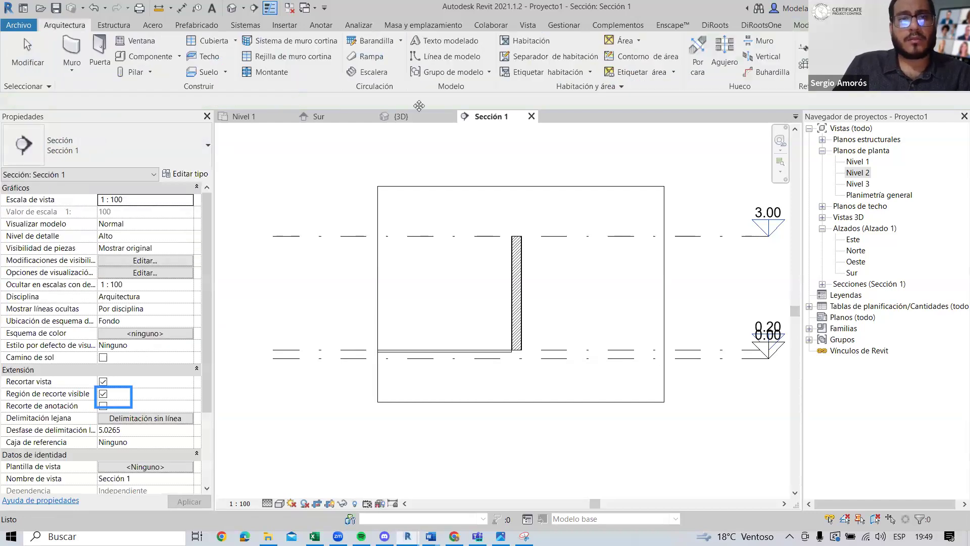
Step: Review the loaded window families and their sizes for the Ventana command without placing a window
click(135, 40)
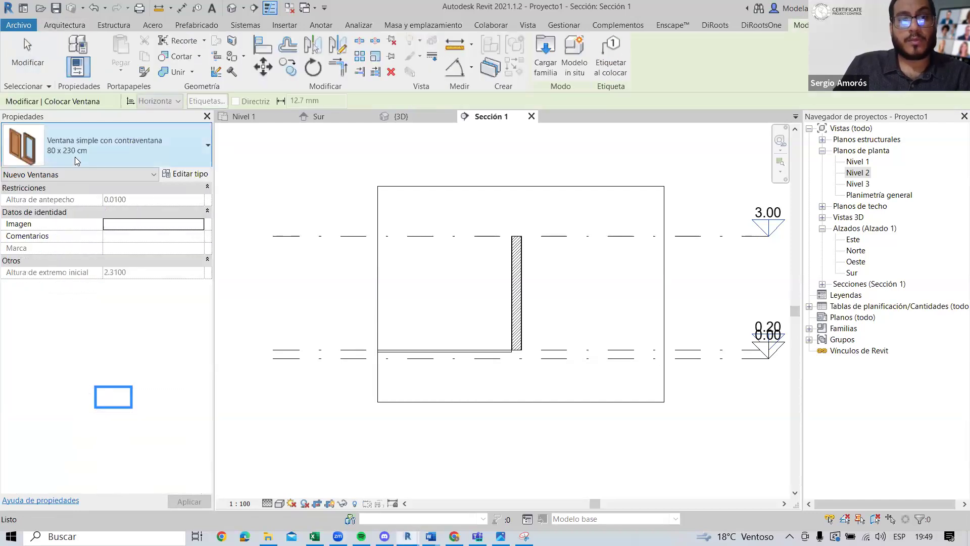
click(75, 157)
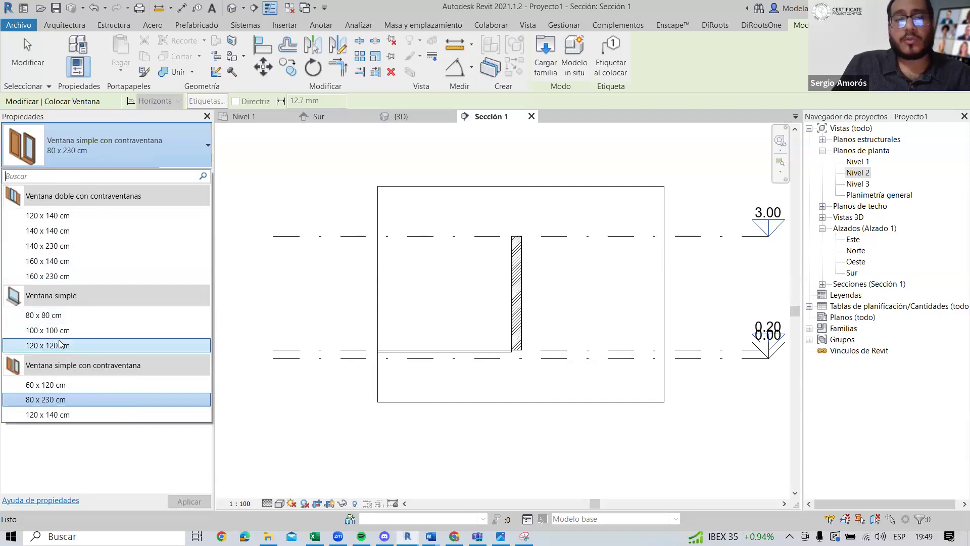
mouse_move(16, 303)
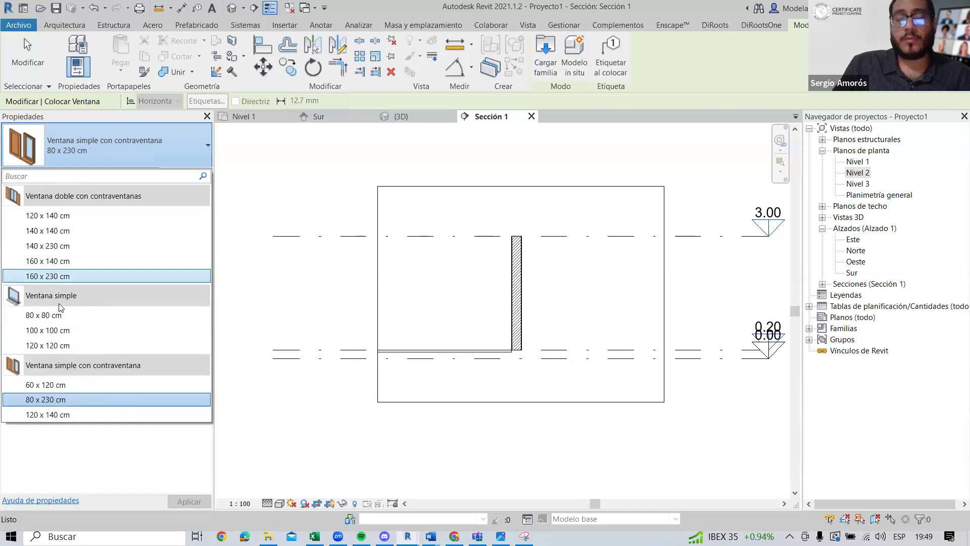
key(Escape)
key(Escape)
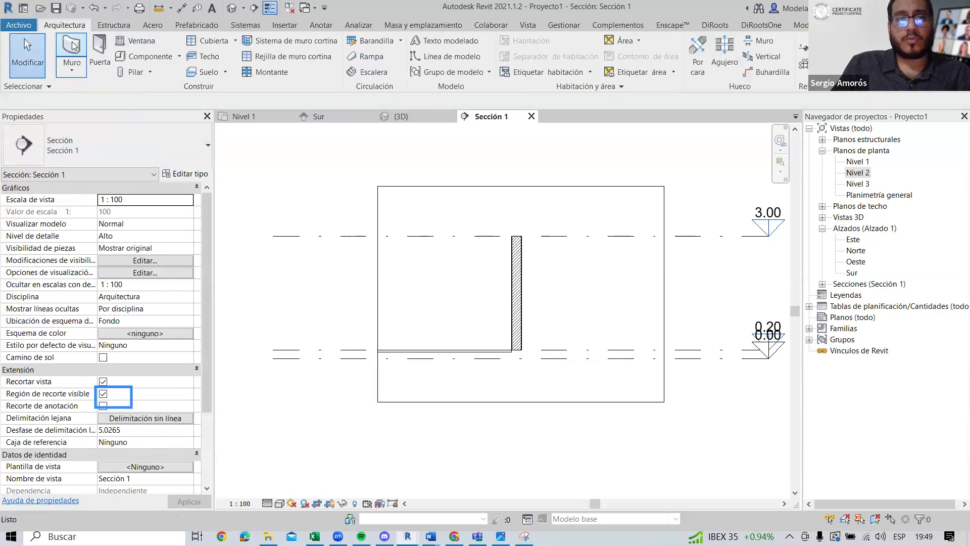
middle_drag(434, 227, 425, 236)
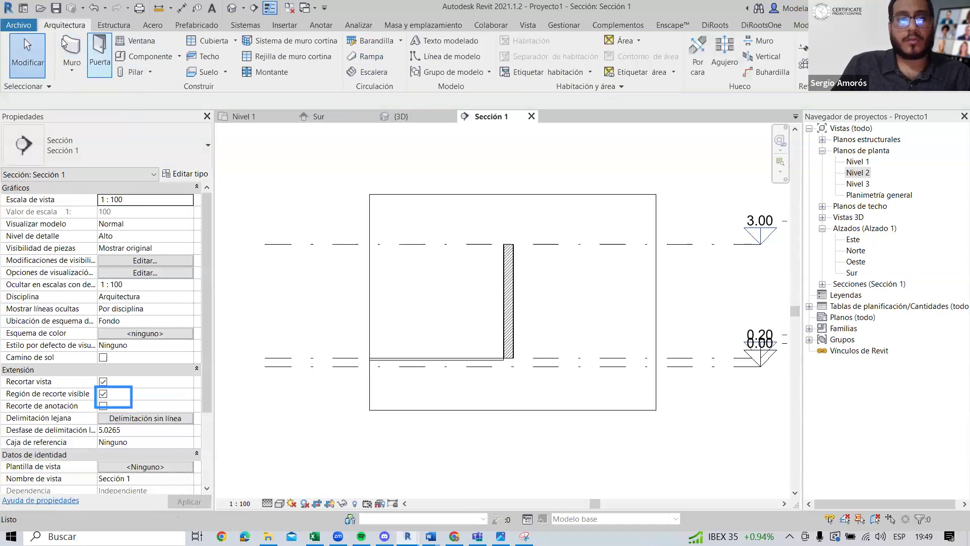
middle_drag(298, 239, 318, 243)
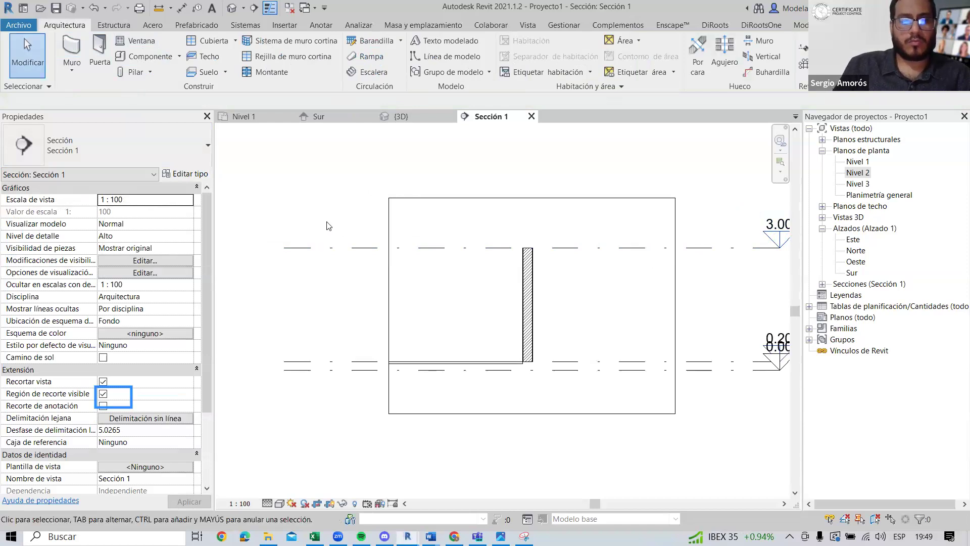
click(96, 60)
key(Escape)
key(Escape)
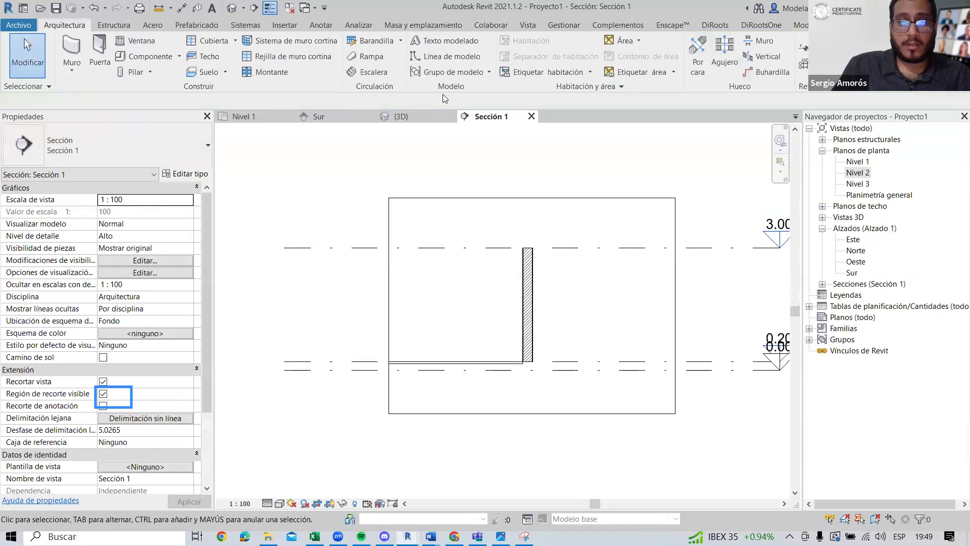
Step: Review the available wall types in the Nivel 1 plan, from Muro apilado to Muro cortina, without drawing a wall
click(263, 118)
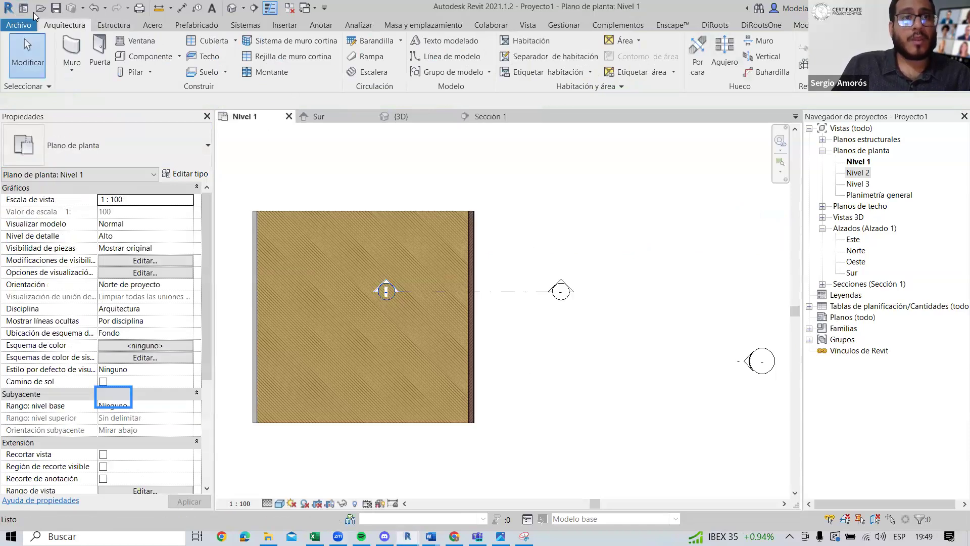
click(72, 50)
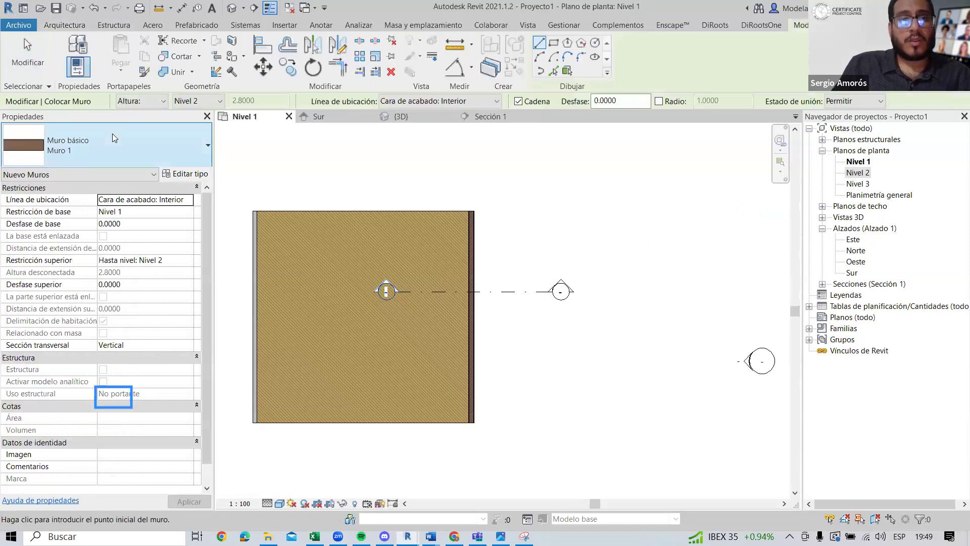
click(112, 133)
scroll(133, 278, up, 10)
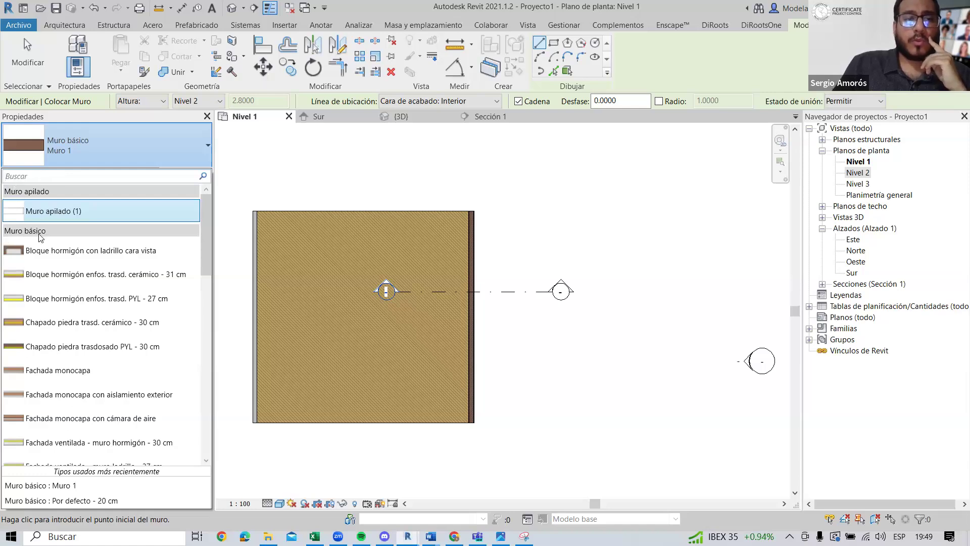
scroll(96, 253, down, 6)
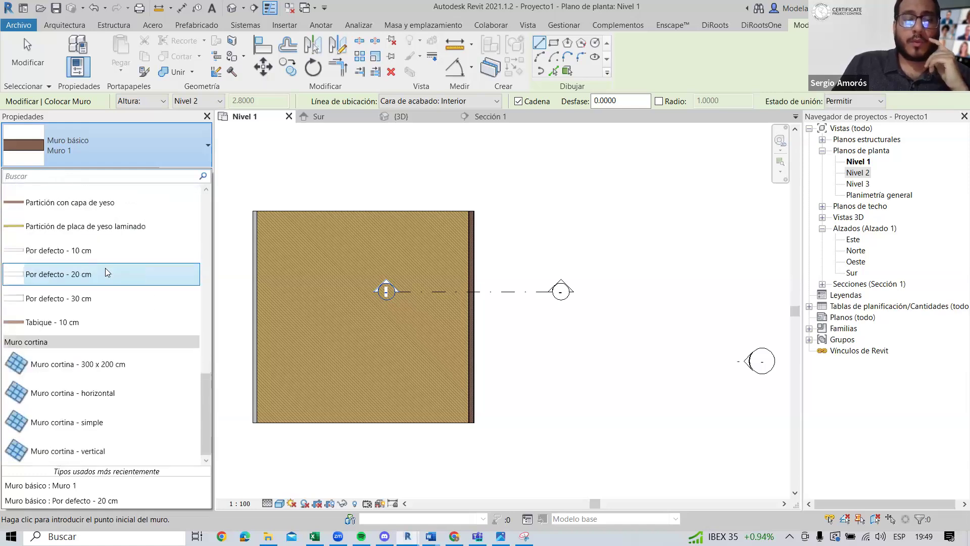
scroll(113, 265, up, 2)
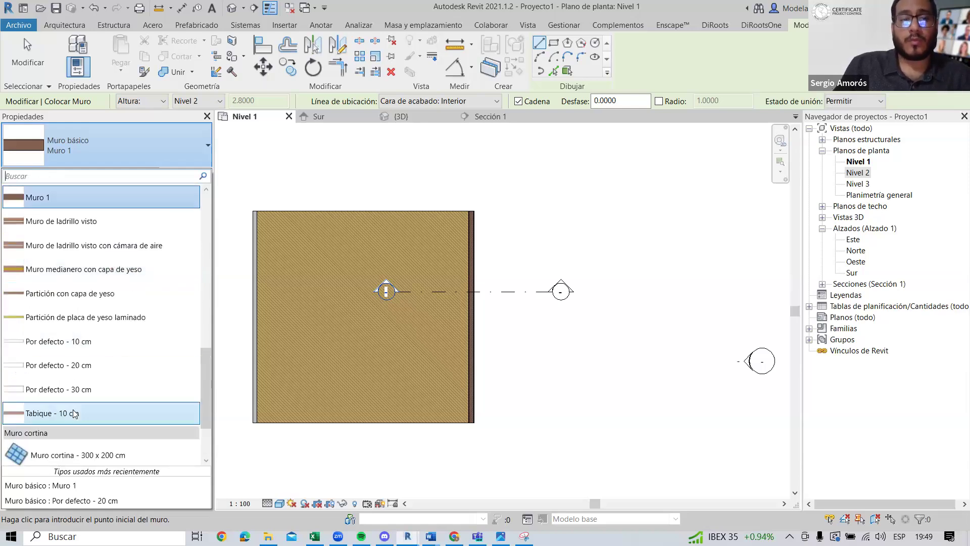
mouse_move(74, 415)
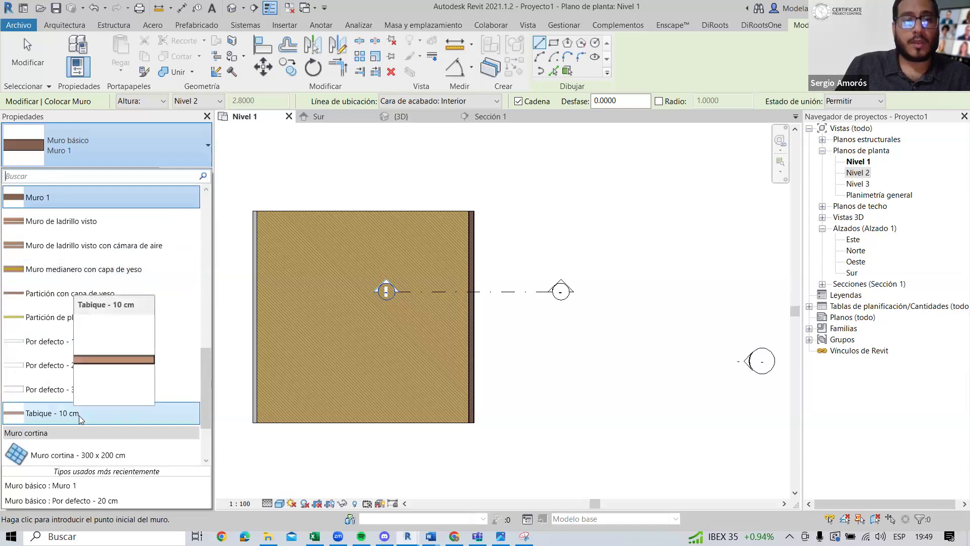
scroll(78, 286, up, 2)
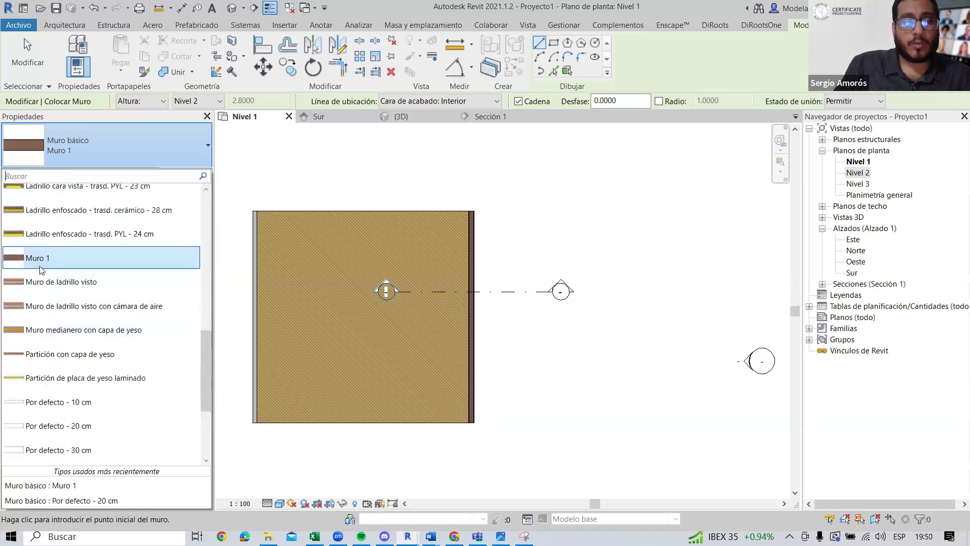
click(54, 237)
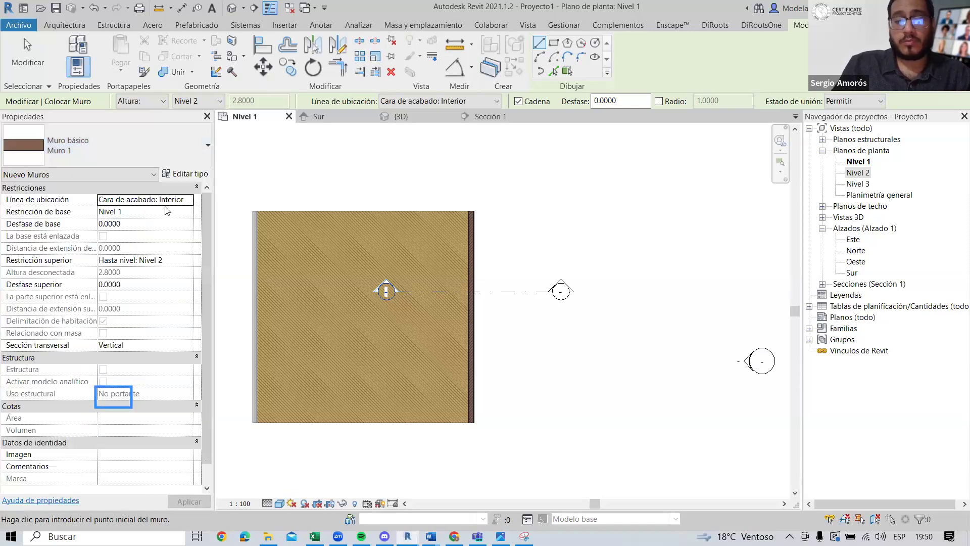
key(Escape)
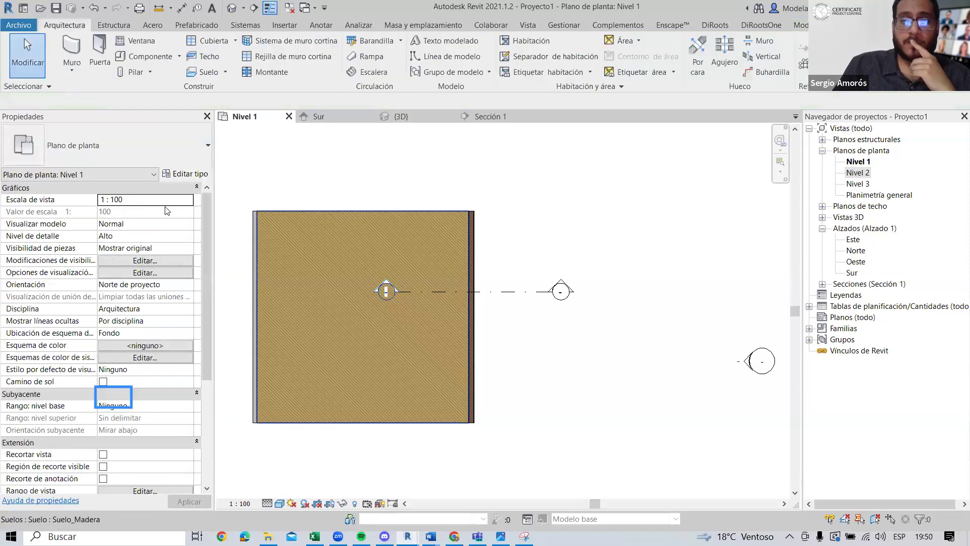
Step: Delete the Por defecto - 20 cm wall along the left edge of the floor in the Nivel 1 plan
middle_drag(569, 300, 624, 304)
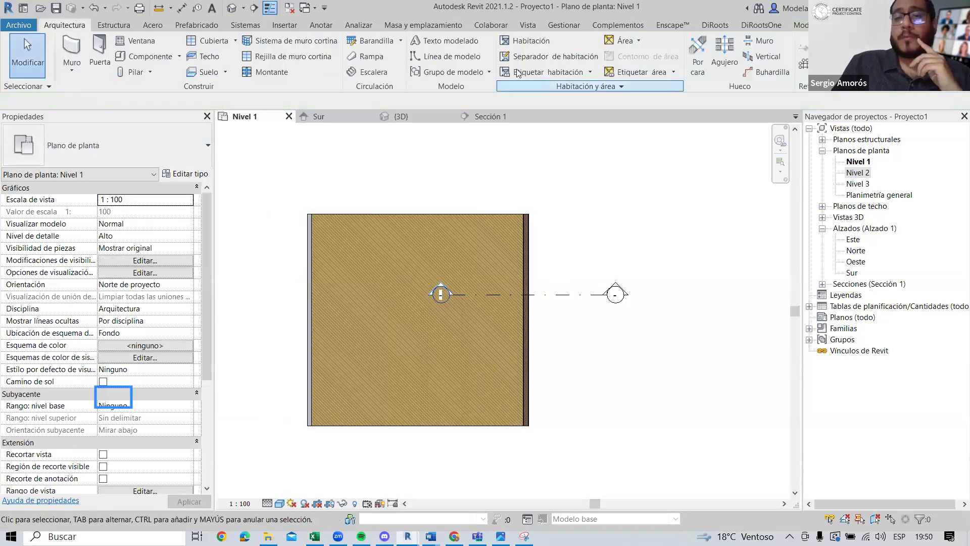
middle_drag(496, 170, 416, 160)
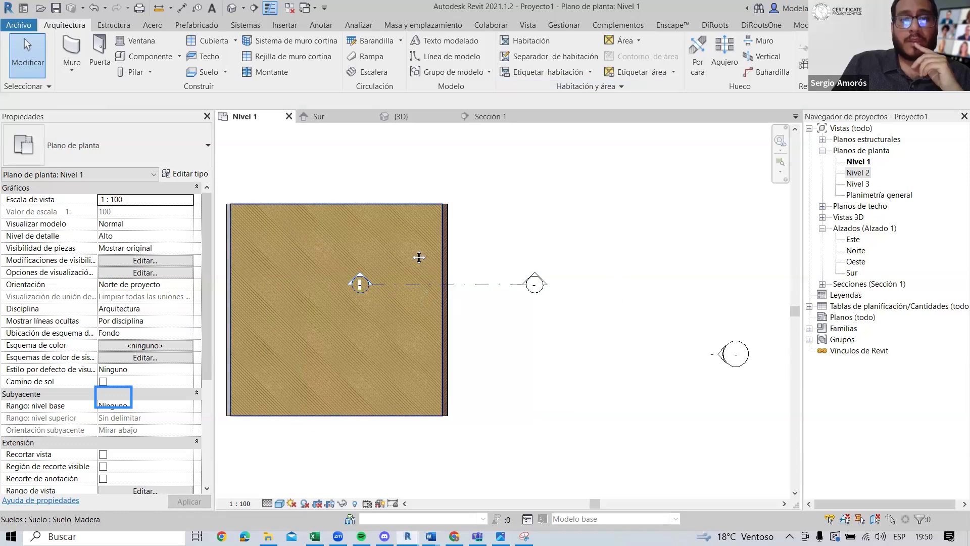
middle_drag(483, 189, 535, 212)
click(281, 252)
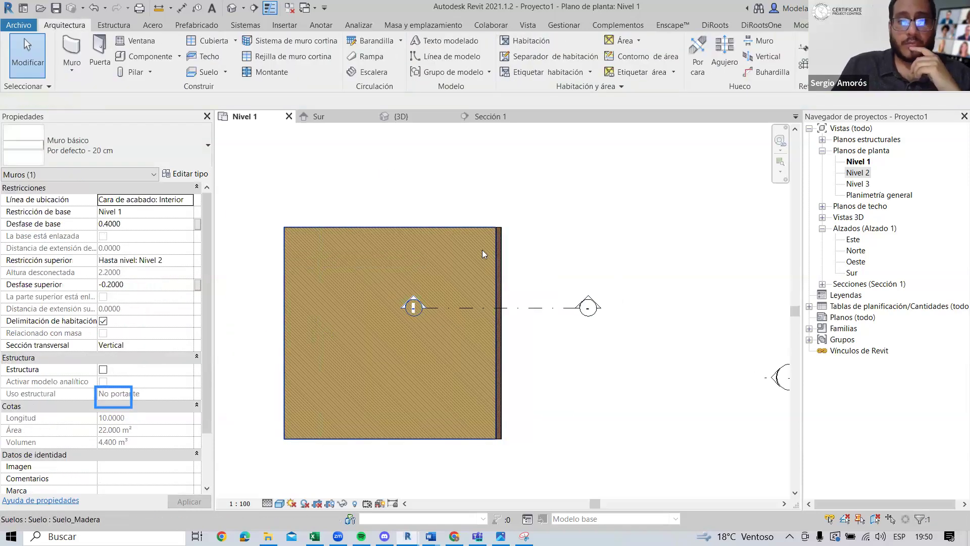
key(Escape)
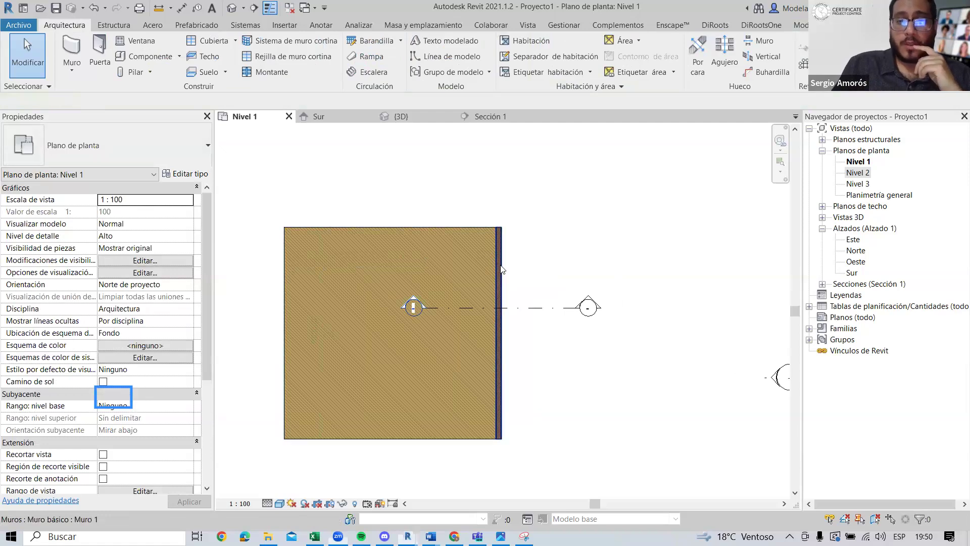
Step: Create walls similar to the existing Muro 1 wall along the upper, left and lower edges of the floor, enclosing it
click(498, 255)
key(c)
key(s)
scroll(498, 228, up, 3)
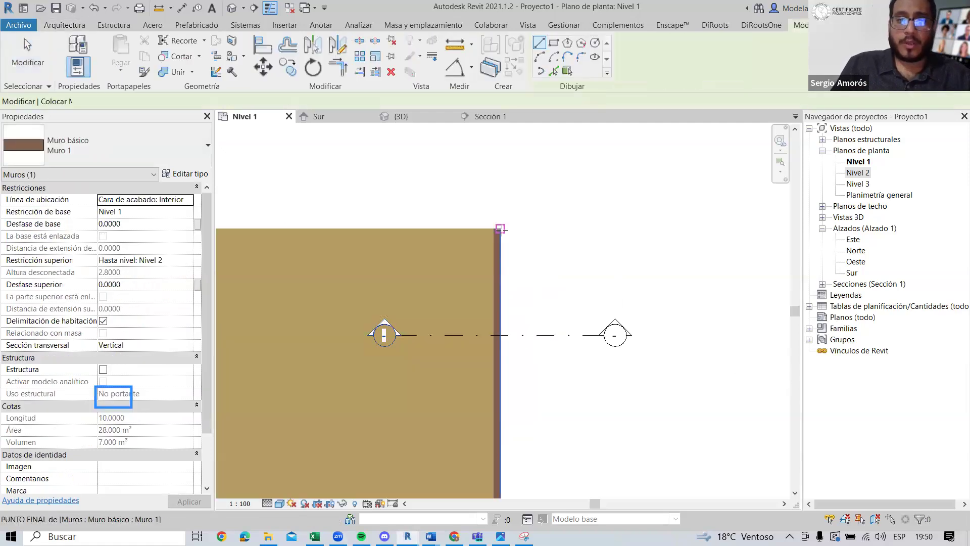
scroll(437, 204, down, 3)
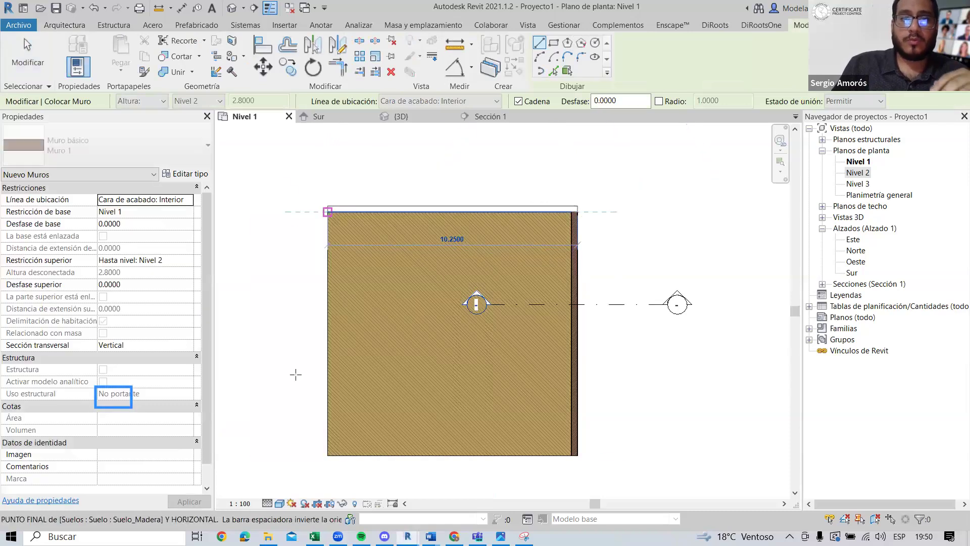
click(325, 211)
click(326, 459)
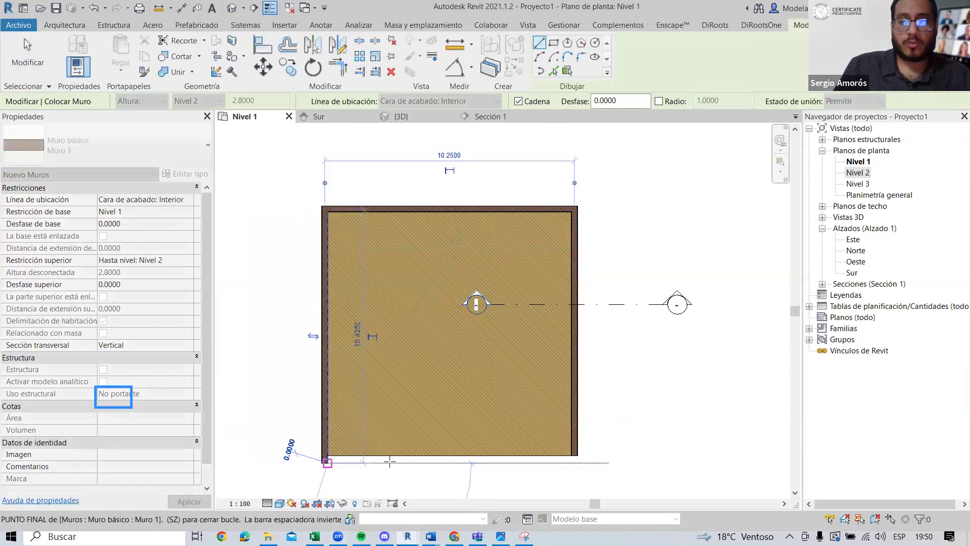
click(575, 459)
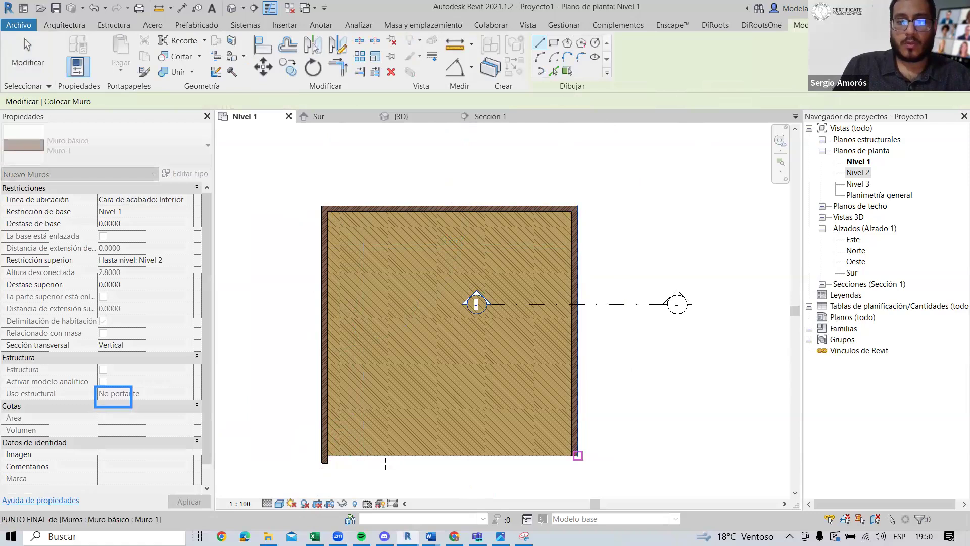
key(Escape)
key(Escape)
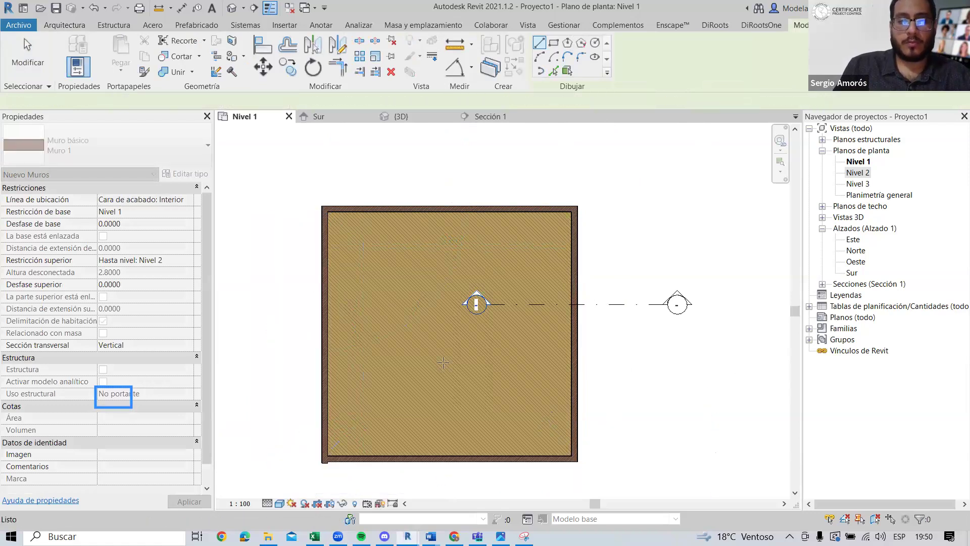
Step: Examine the lower-left wall corner up close in plan and the enclosing walls in the 3D view
scroll(317, 479, up, 8)
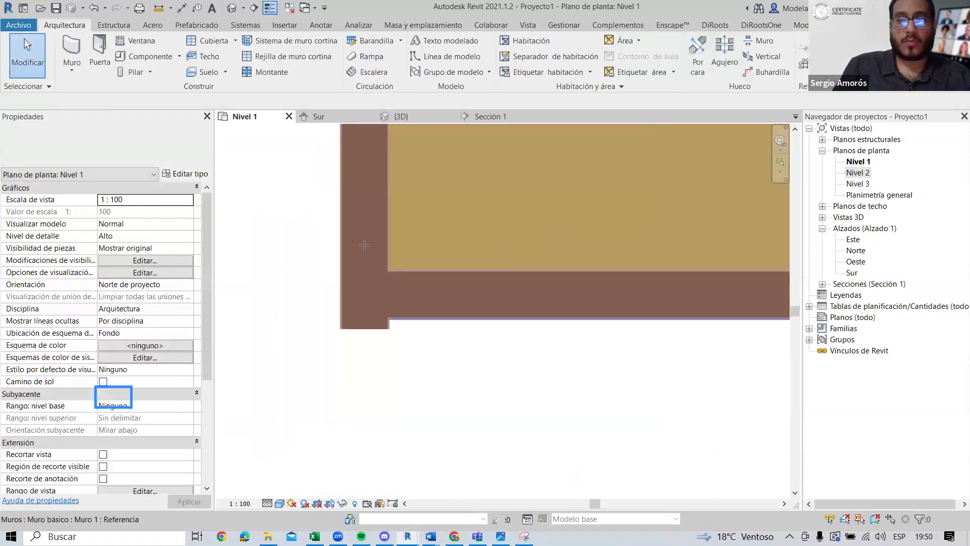
scroll(403, 309, down, 8)
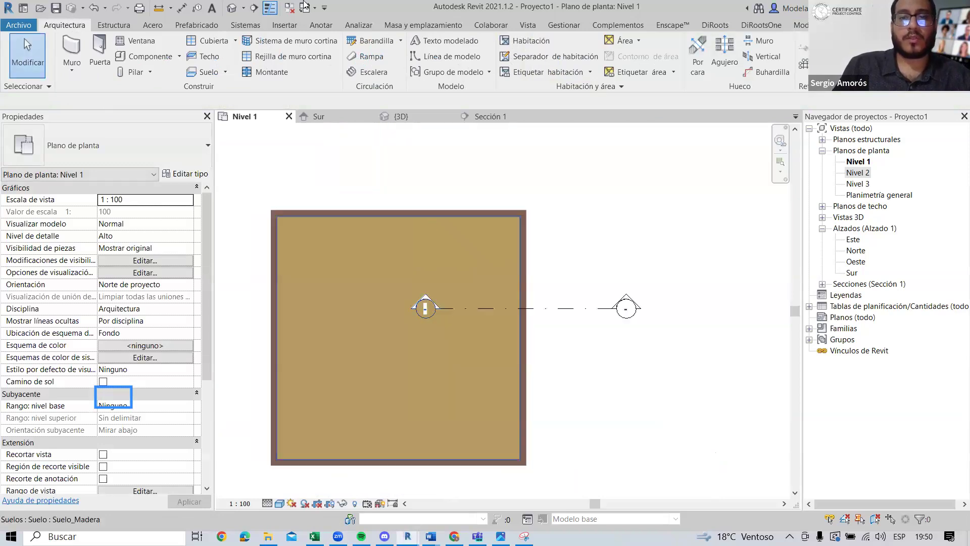
click(417, 117)
shift+middle_drag(434, 157, 375, 160)
Step: Start door placement in the Nivel 1 plan with the Puerta de 1 hoja type, size 70 x 210 cm
click(258, 117)
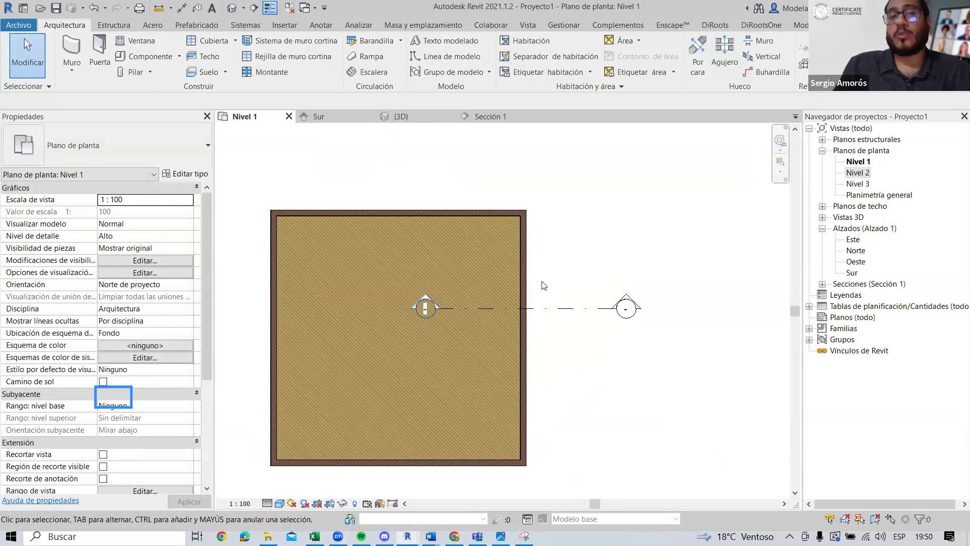
click(100, 56)
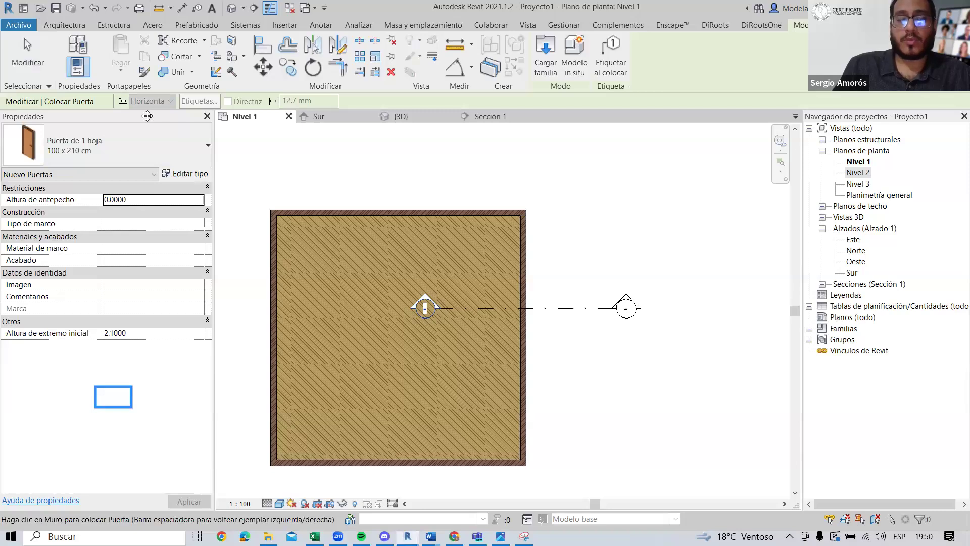
click(75, 152)
click(30, 215)
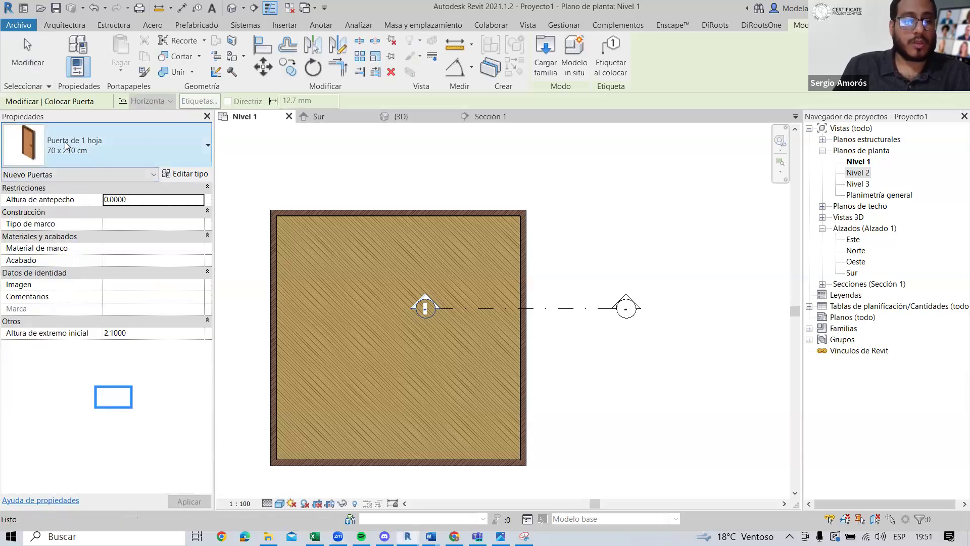
Step: Preview the door's position and swing on the right, left and lower walls of the enclosure without placing it
middle_drag(427, 265, 441, 186)
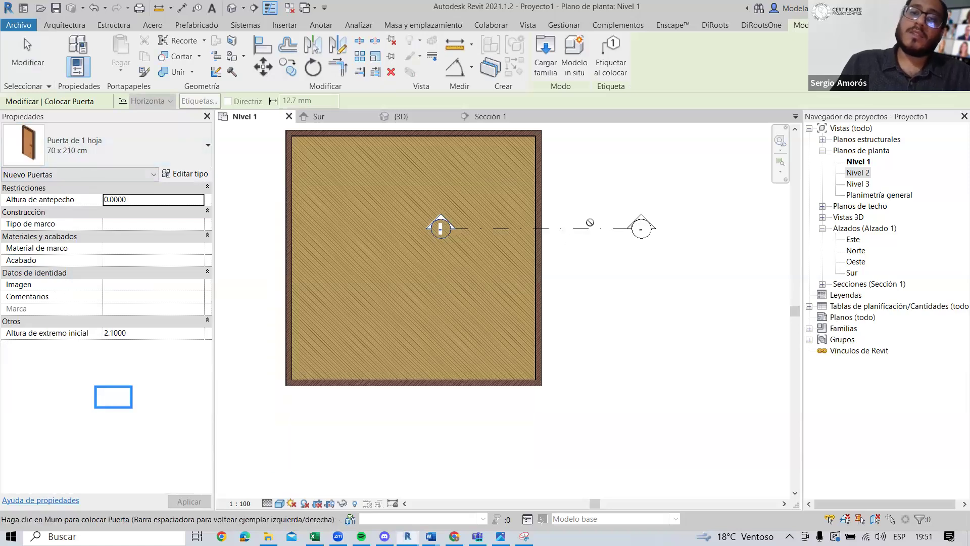
middle_drag(512, 147, 420, 234)
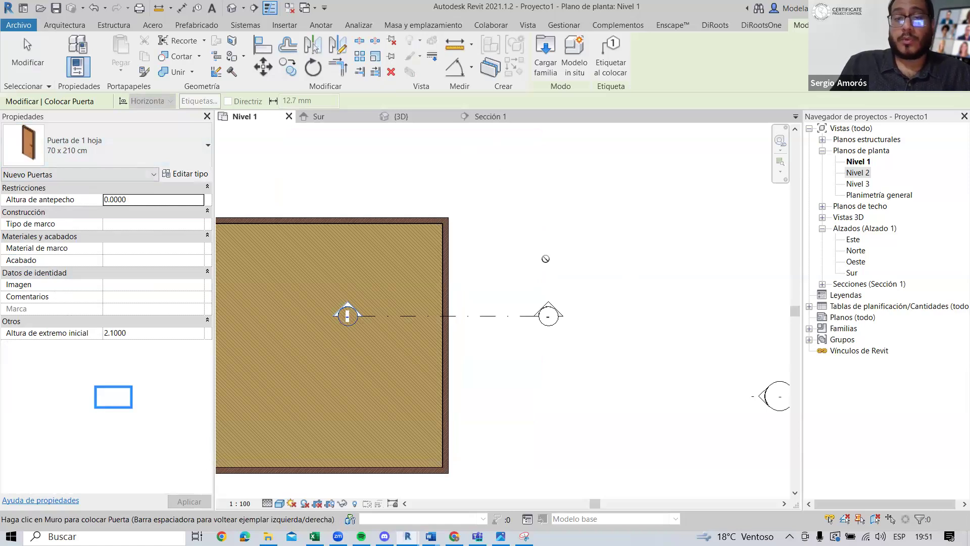
middle_drag(267, 396, 443, 339)
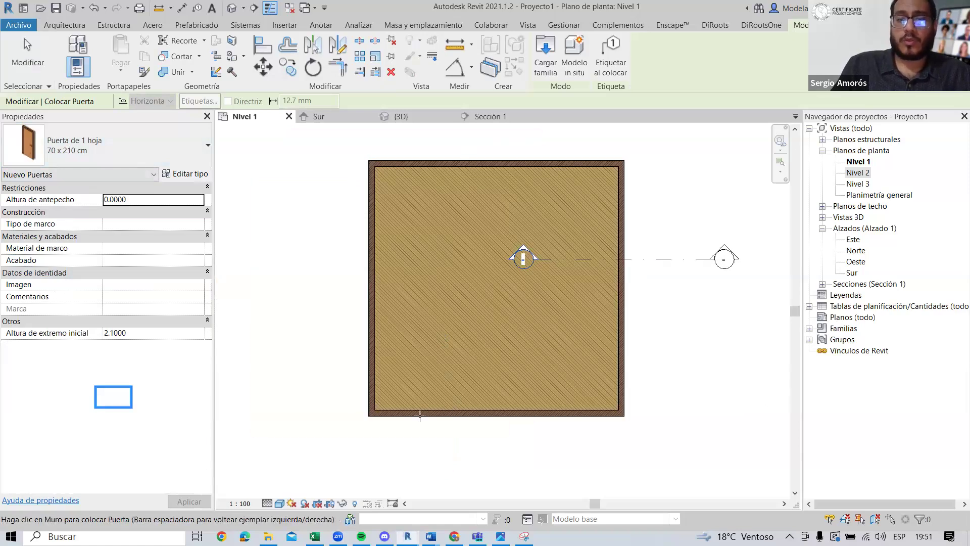
scroll(321, 440, up, 2)
middle_drag(321, 440, 283, 455)
middle_drag(714, 128, 557, 224)
scroll(557, 225, up, 3)
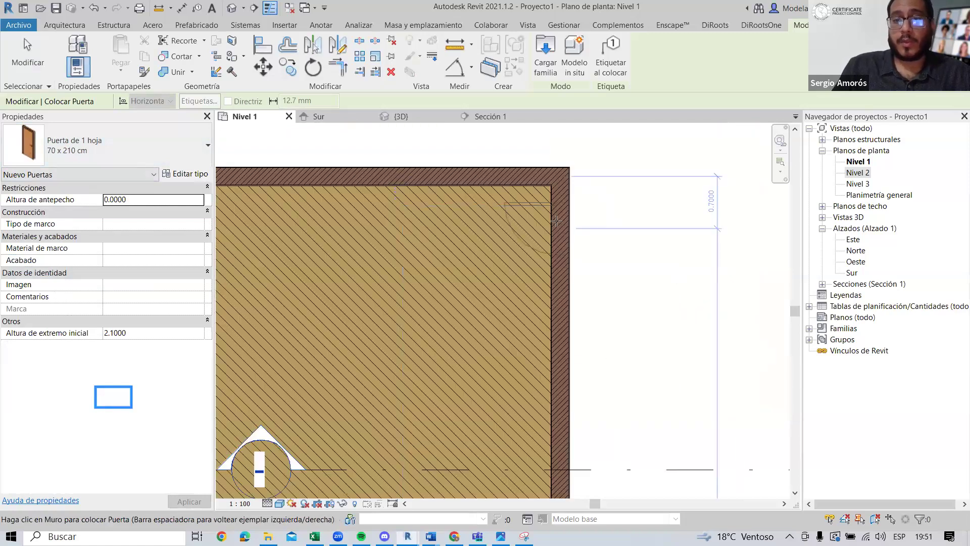
scroll(543, 218, down, 3)
middle_drag(225, 235, 611, 233)
scroll(586, 228, up, 3)
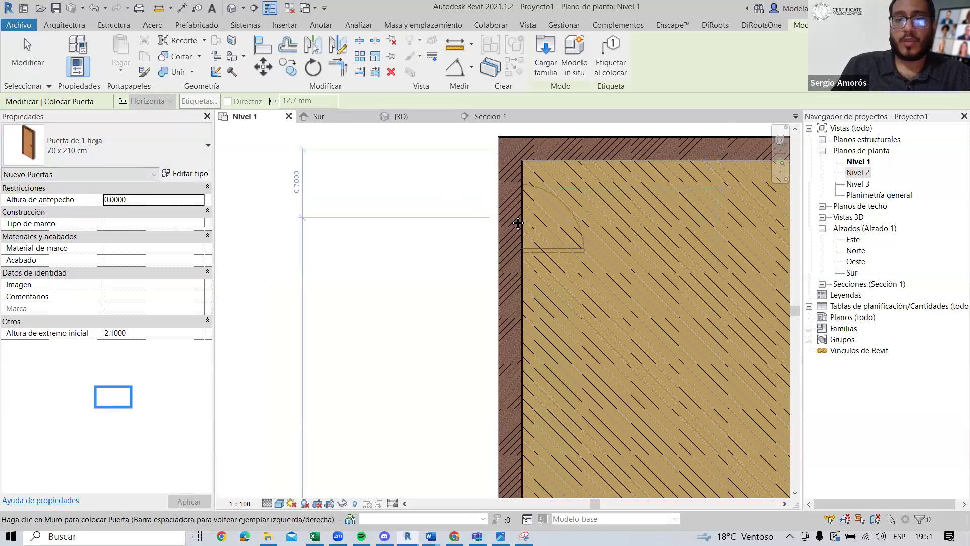
middle_drag(518, 224, 334, 238)
scroll(483, 353, down, 3)
middle_drag(607, 395, 398, 135)
scroll(500, 336, up, 3)
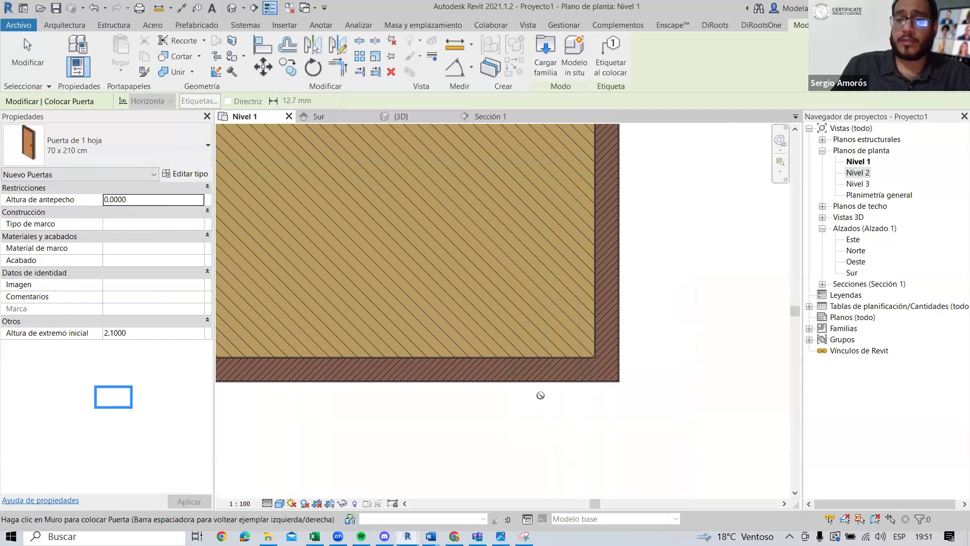
Step: Place the door in the lower wall beside the lower-right corner, opening inward with its hinge flipped to the corner side
scroll(538, 425, up, 2)
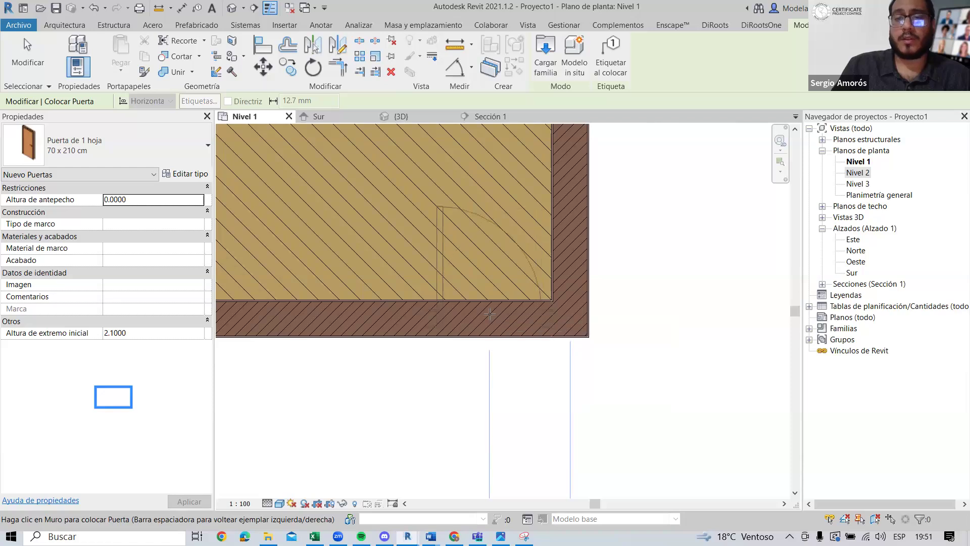
key(space)
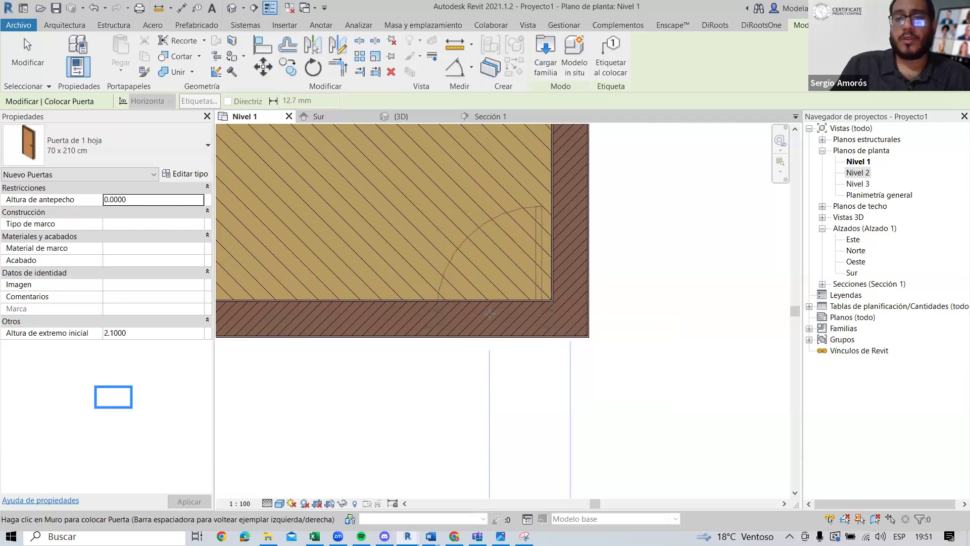
click(490, 314)
key(Escape)
key(Escape)
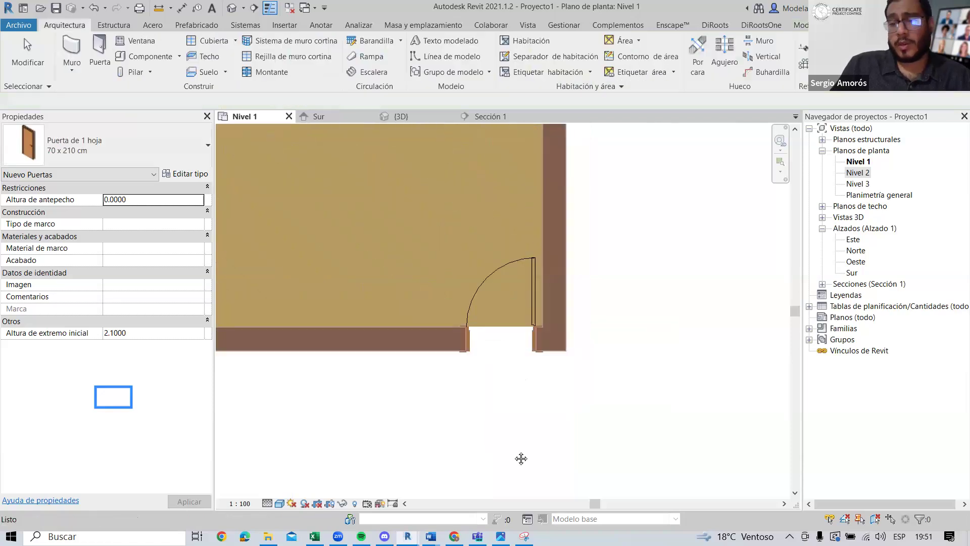
Step: Start window placement in the Nivel 1 plan with the Ventana simple type, size 120 x 120 cm
middle_drag(438, 281, 419, 360)
scroll(443, 429, up, 3)
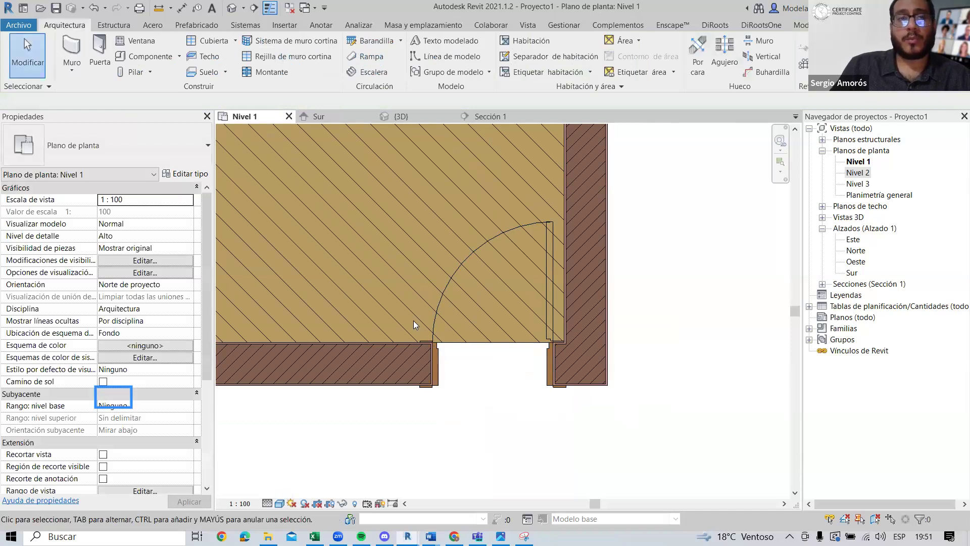
scroll(413, 321, down, 7)
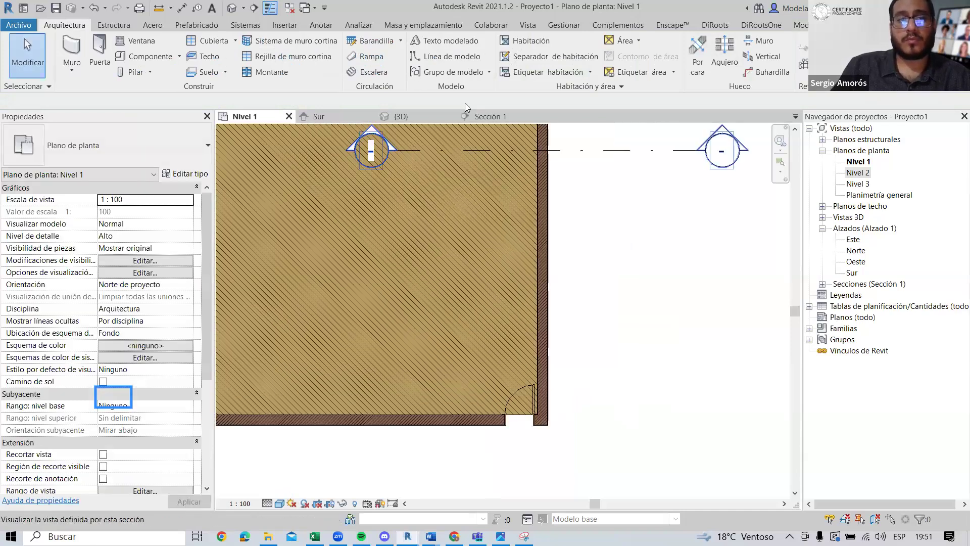
key(w)
key(n)
click(126, 145)
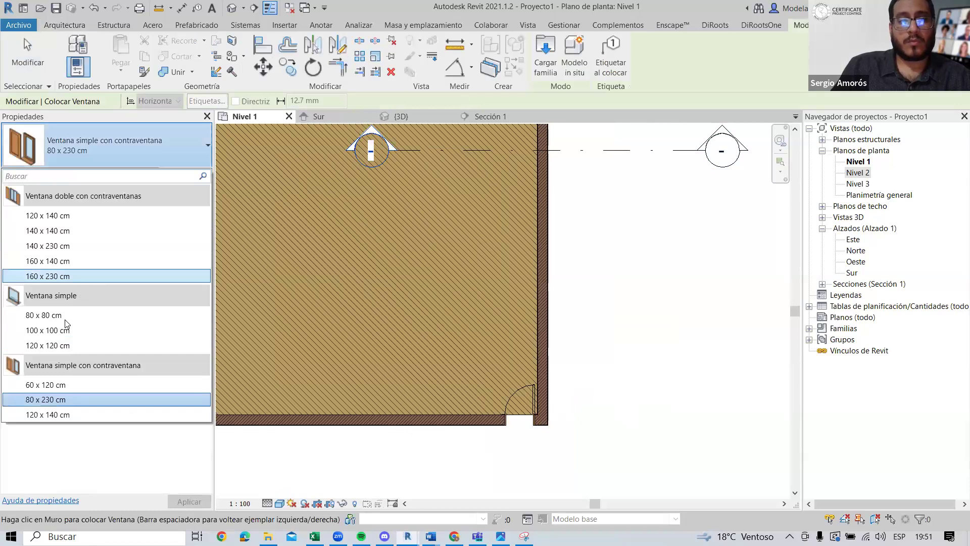
click(65, 345)
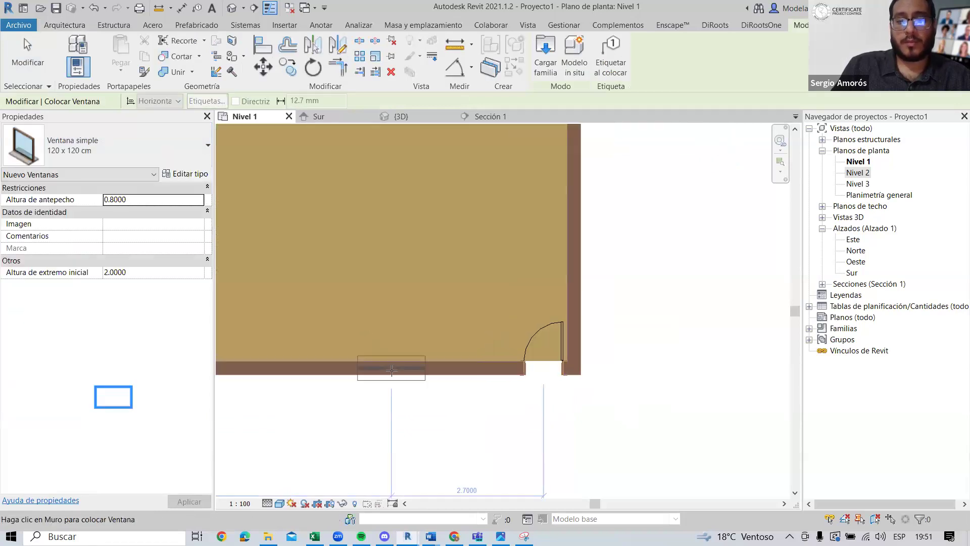
Step: Place three windows along the lower wall, the first about 2.2 m from the door and the others about 2.7 and 2.9 m apart
scroll(465, 371, up, 2)
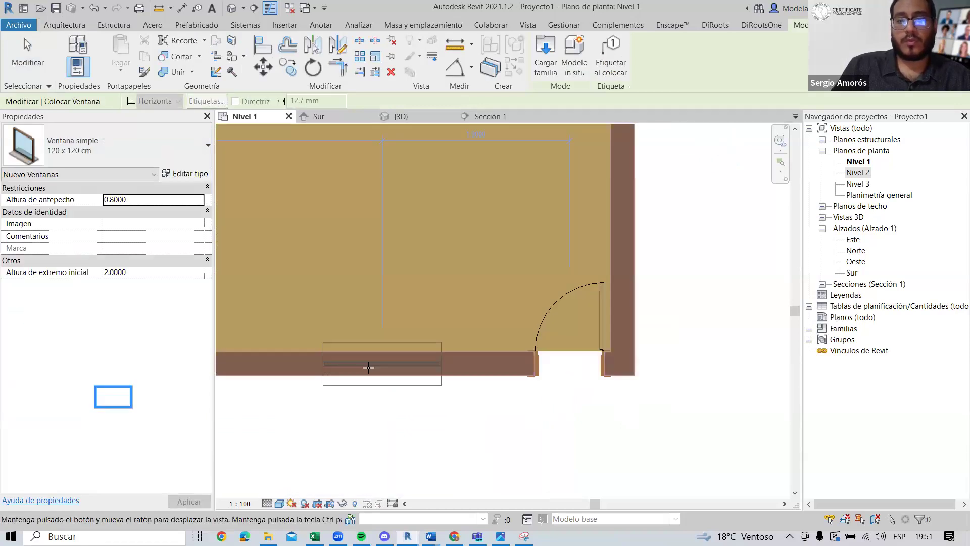
click(368, 368)
scroll(379, 366, down, 1)
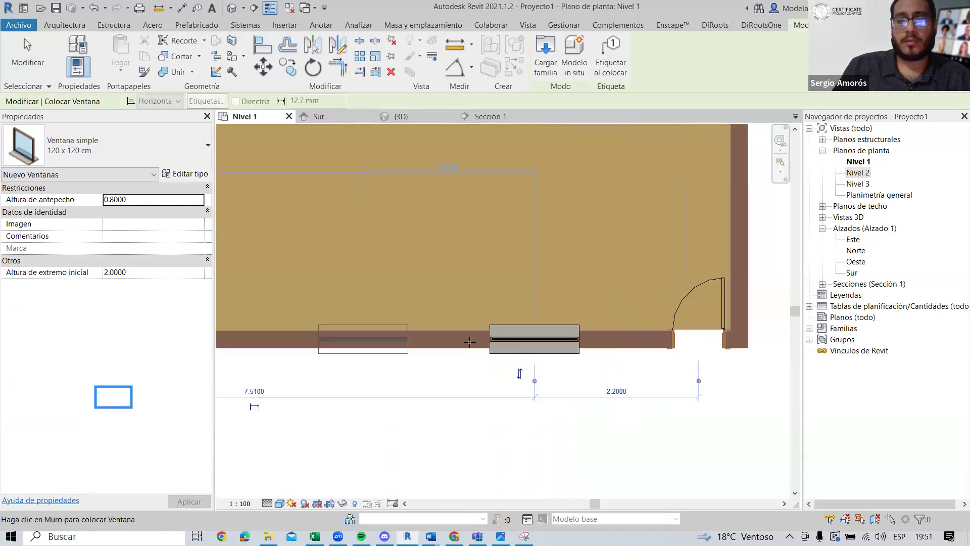
middle_drag(427, 334, 675, 325)
click(380, 337)
scroll(618, 334, down, 1)
middle_drag(619, 333, 397, 353)
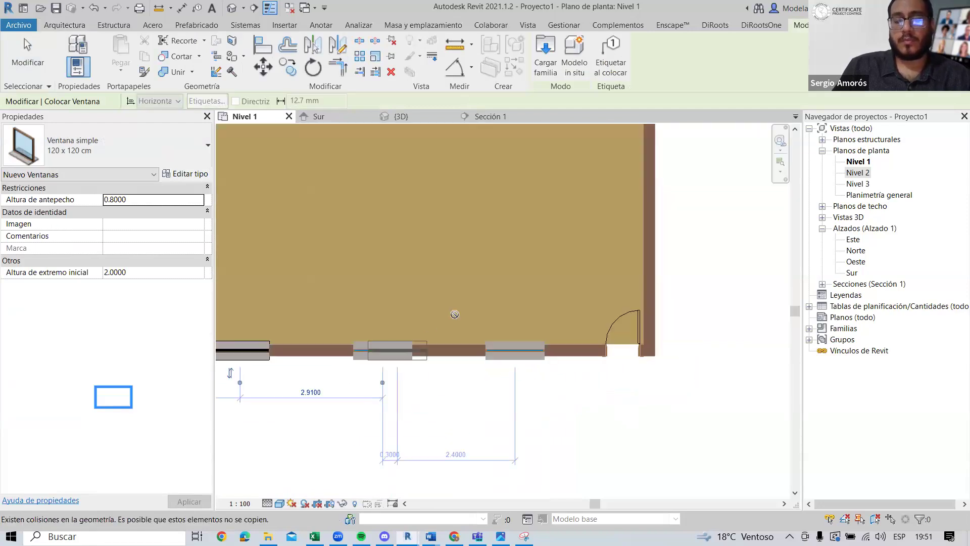
key(Escape)
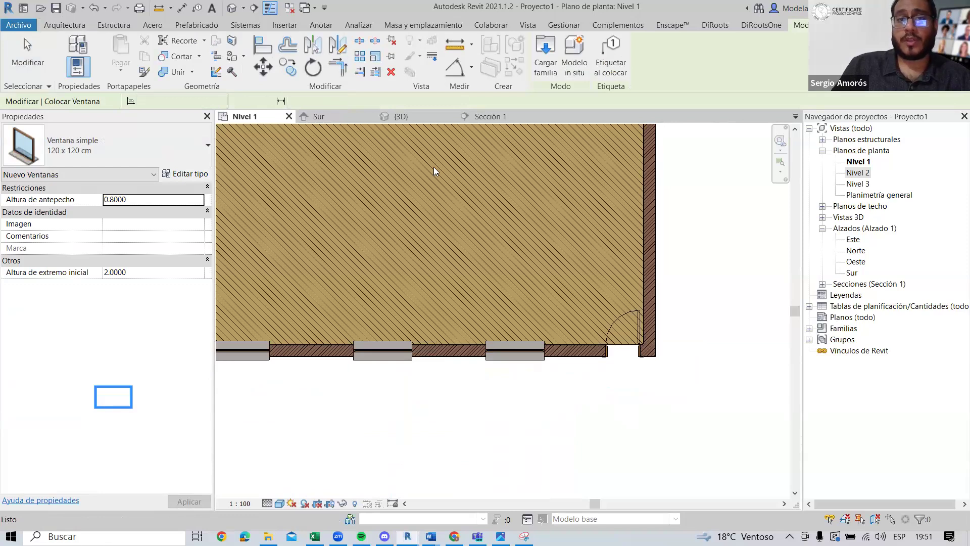
Step: Raise the sill height (Altura de antepecho) of the middle window in the 3D view
key(ctrl+Tab)
scroll(454, 262, down, 2)
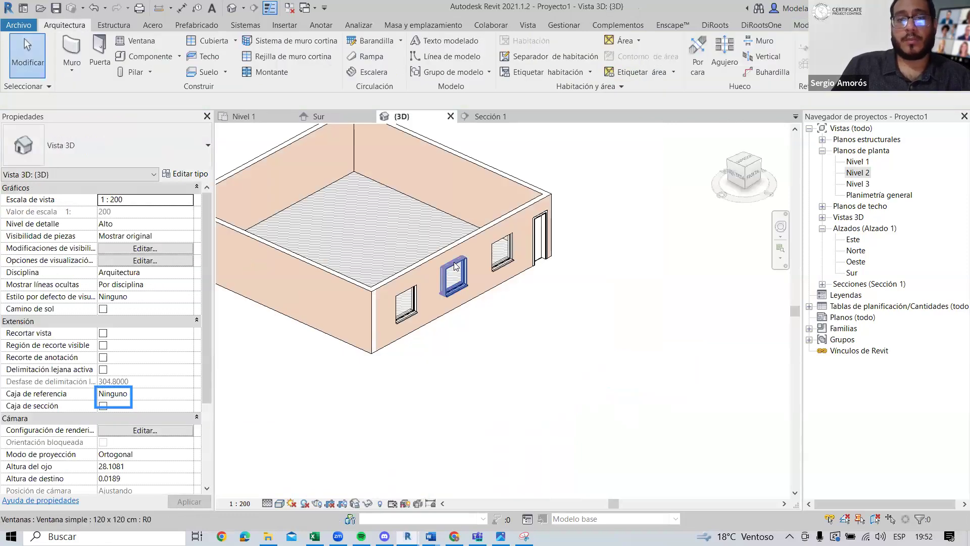
scroll(453, 268, up, 2)
scroll(458, 343, up, 2)
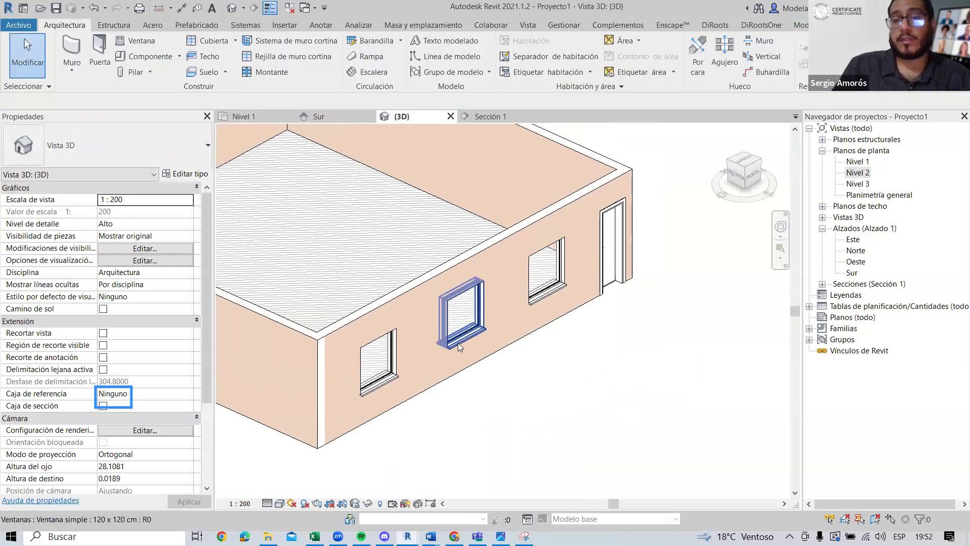
click(454, 287)
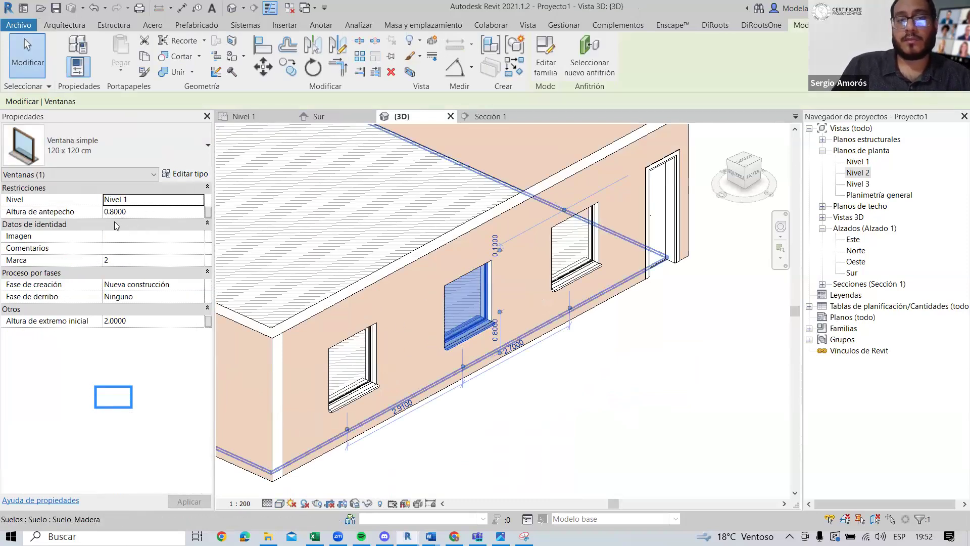
click(144, 223)
click(135, 223)
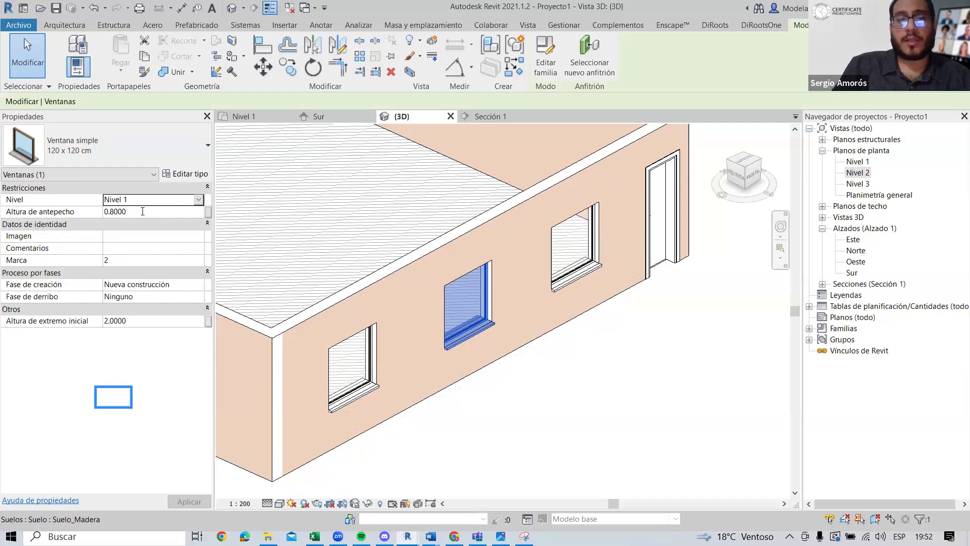
click(142, 211)
text(1.)
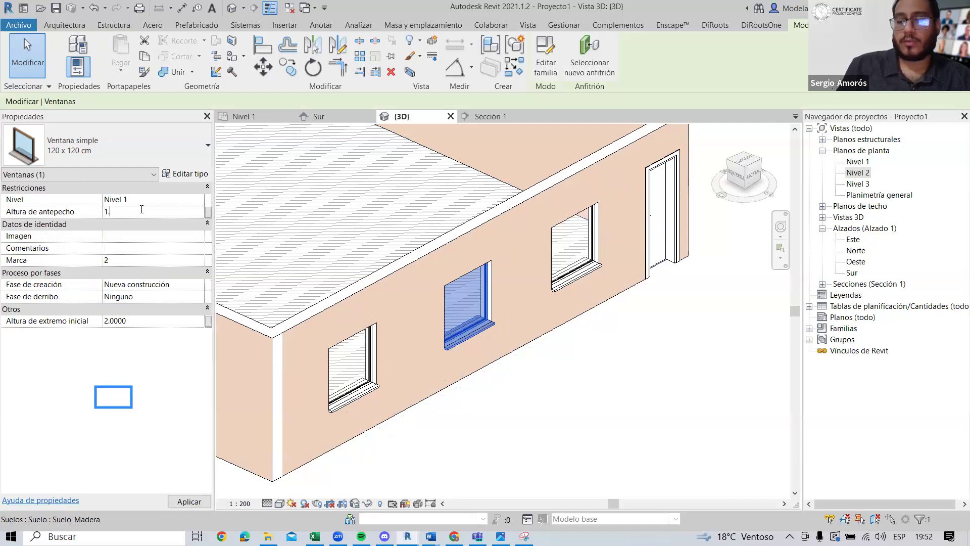
Step: Set the sill height of the window nearest the door to 0.6 m
shift+middle_drag(409, 348, 377, 265)
click(596, 281)
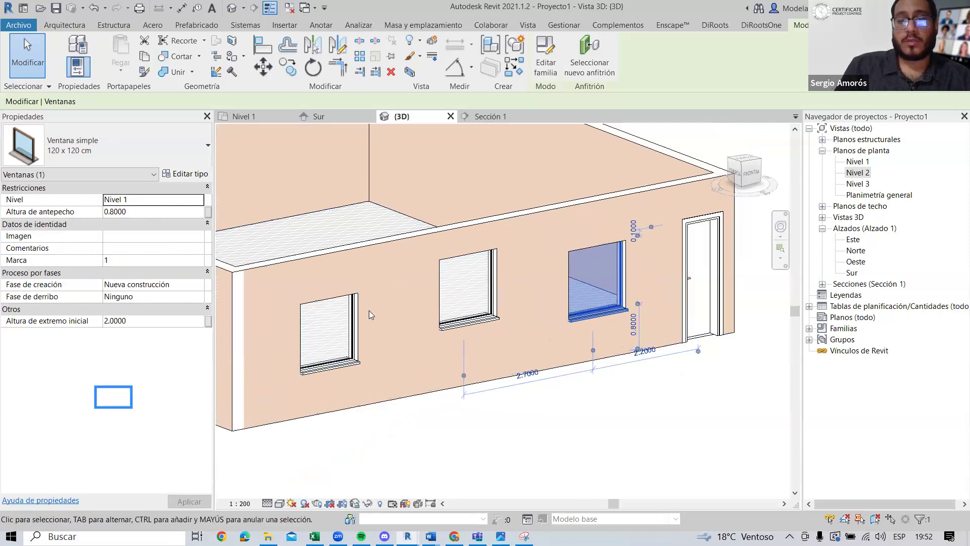
click(146, 210)
text(0.6)
key(Return)
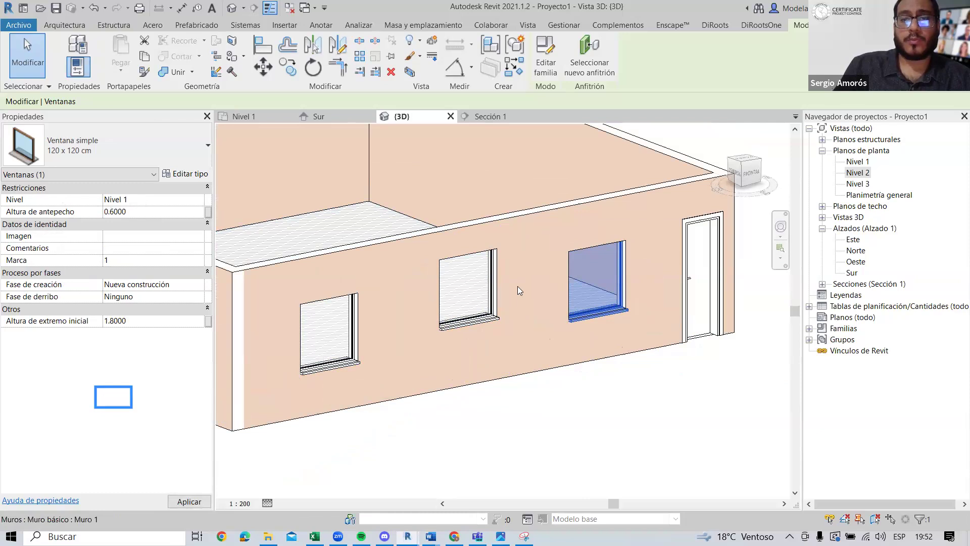
click(354, 340)
click(610, 408)
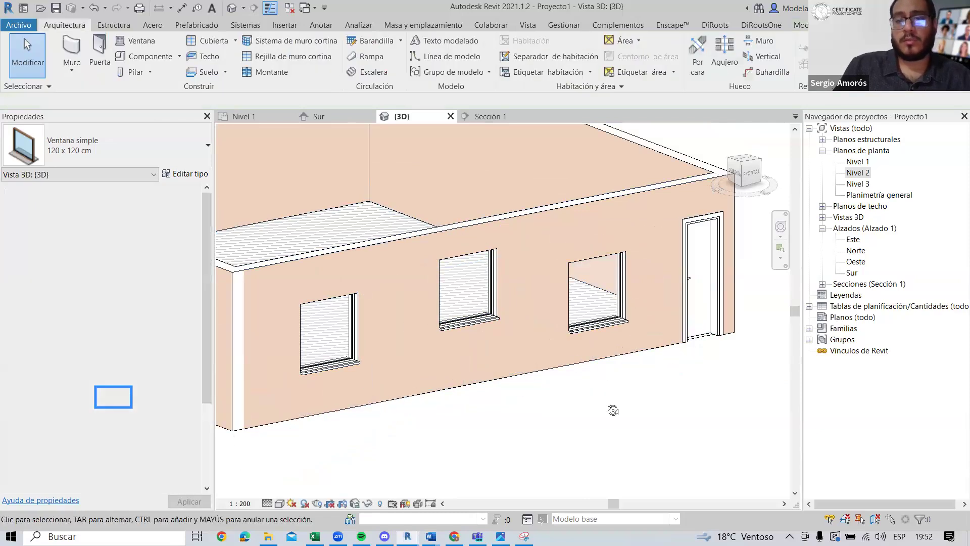
shift+middle_drag(613, 410, 607, 331)
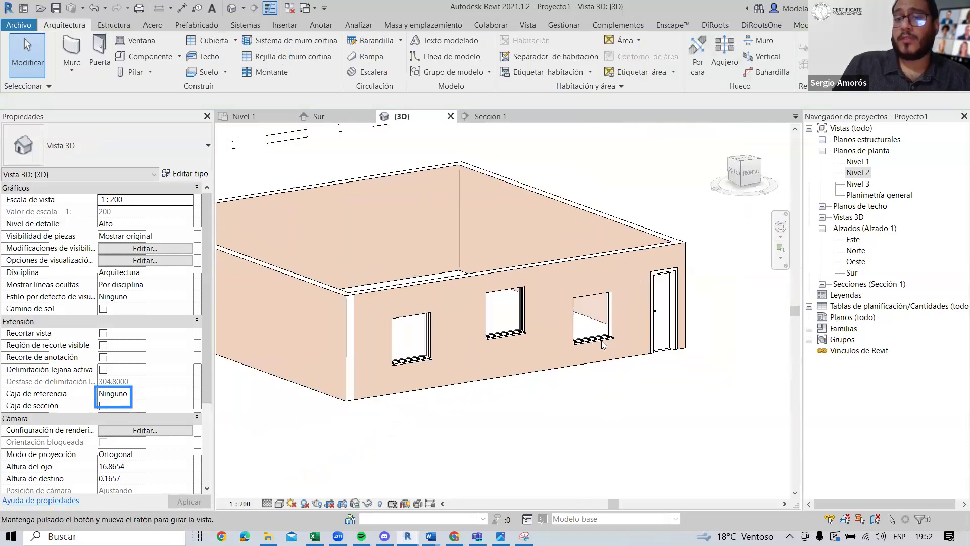
Step: Duplicate the type of the window nearest the door and name the new type 140 x 140 cm
click(604, 334)
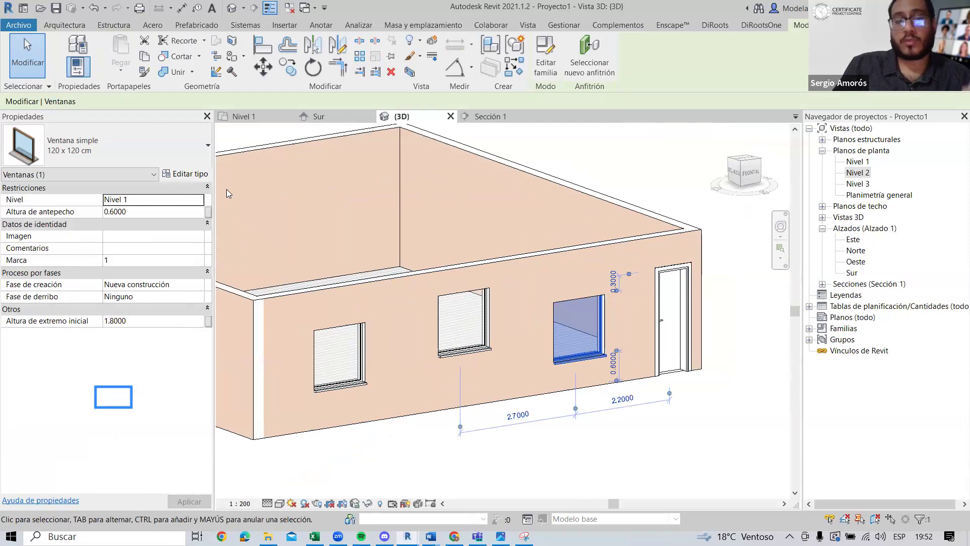
click(186, 176)
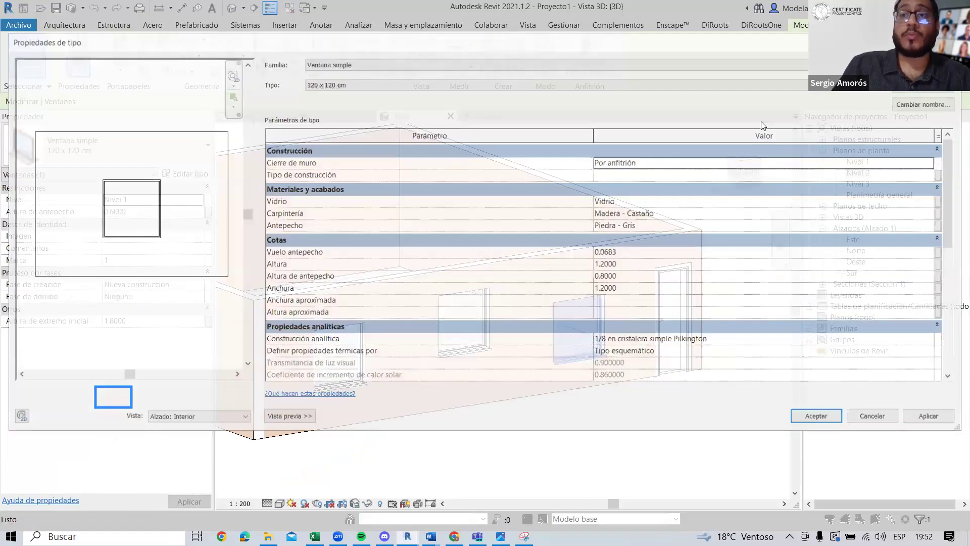
click(934, 86)
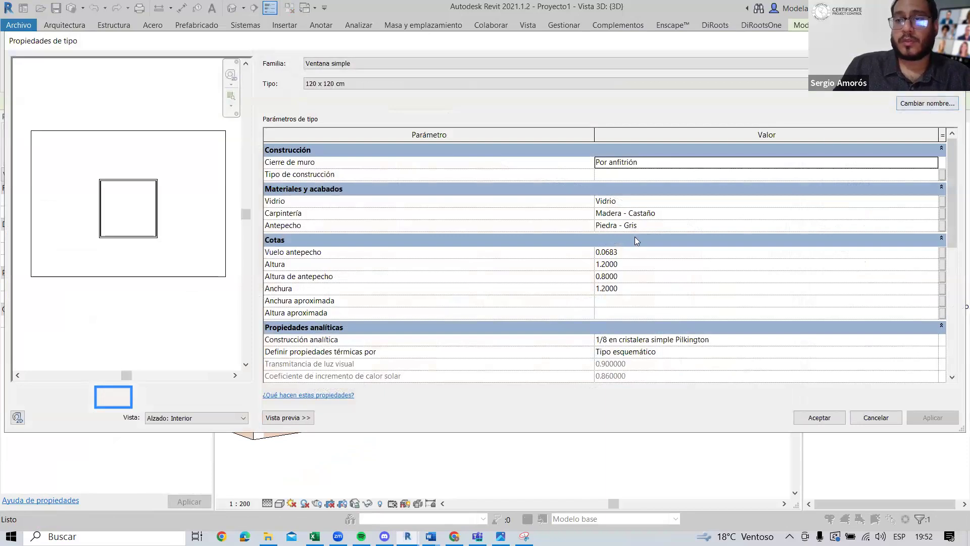
click(589, 232)
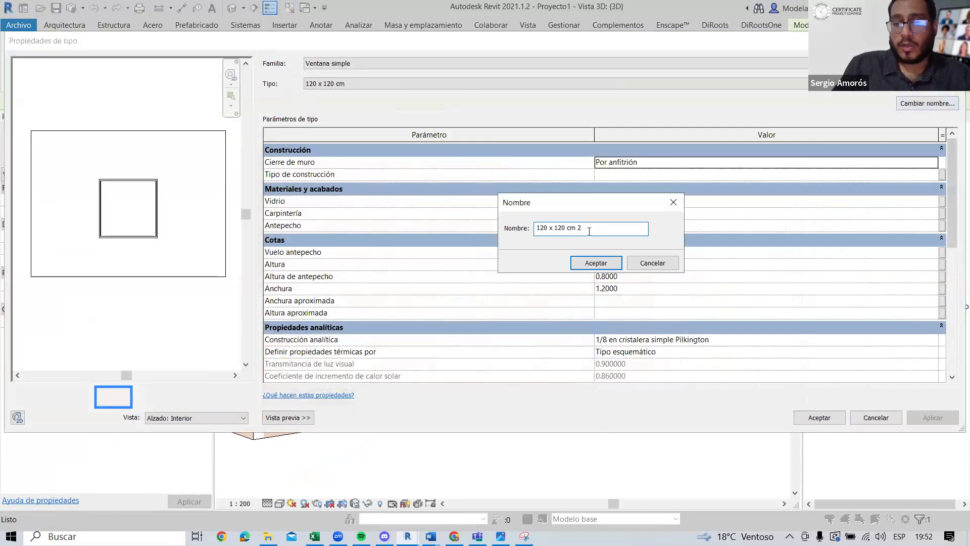
click(548, 228)
key(BackSpace)
key(BackSpace)
text(40)
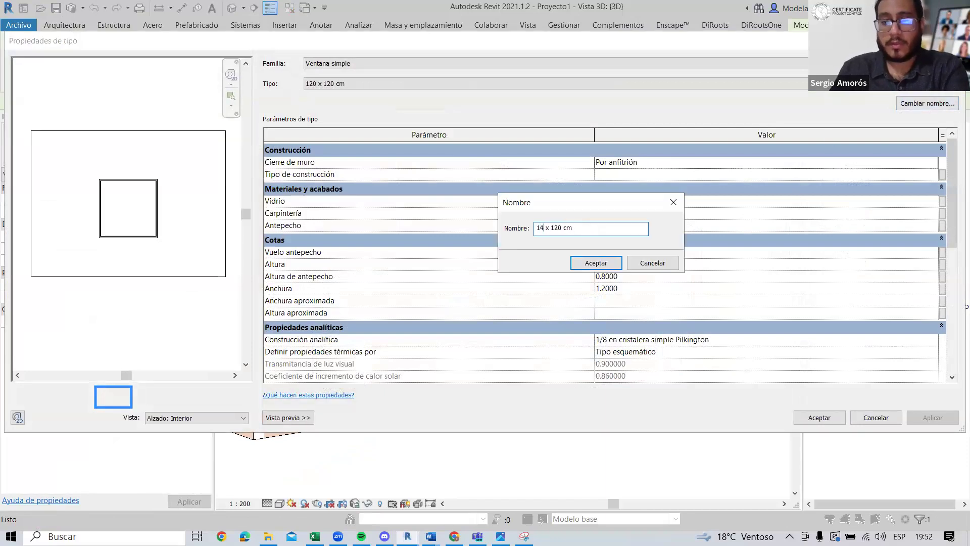
key(BackSpace)
text(4)
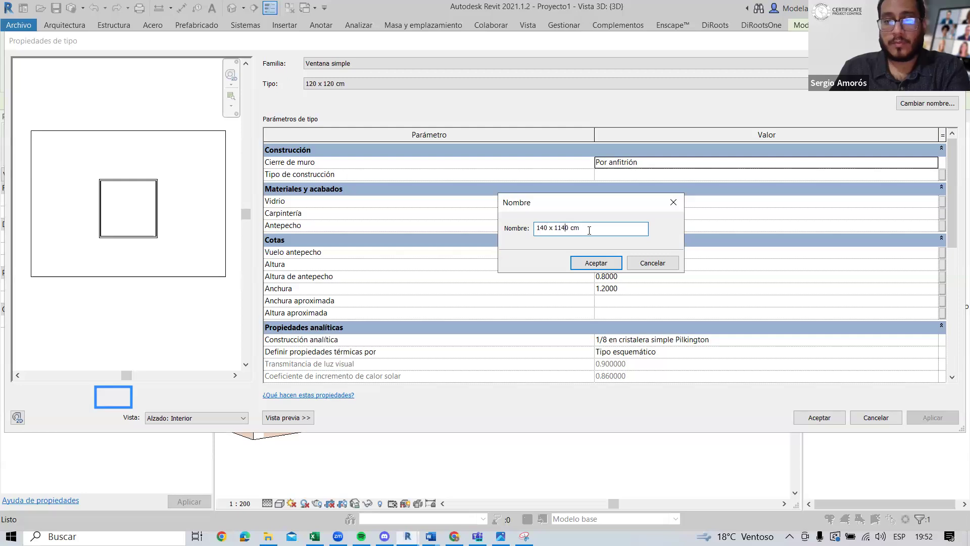
click(594, 264)
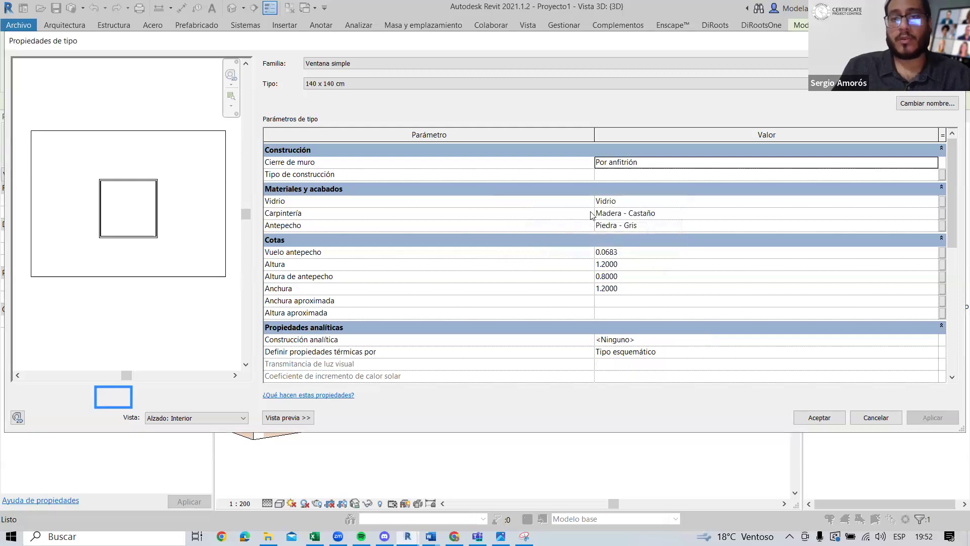
Step: Set the new window type's height and width to 1.4 m and apply it to the window nearest the door
click(607, 264)
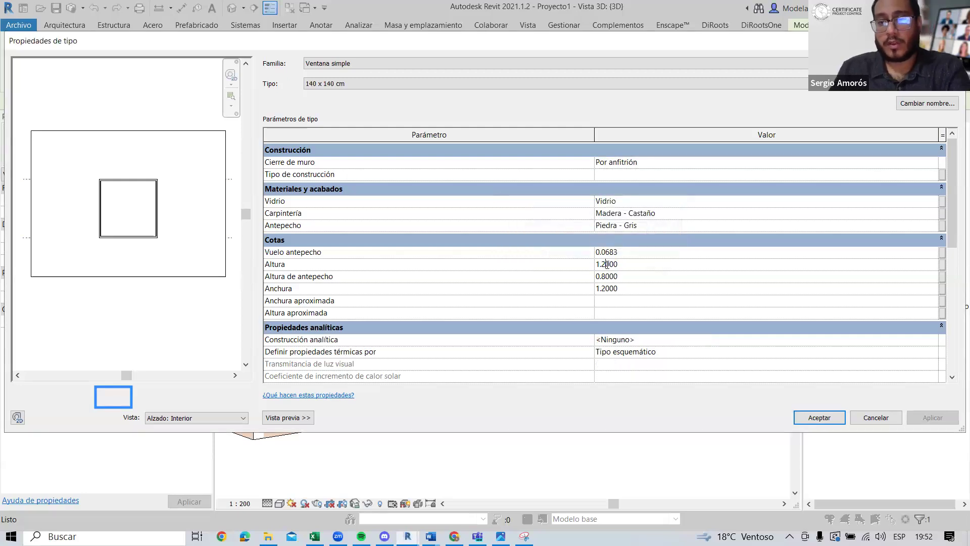
click(608, 289)
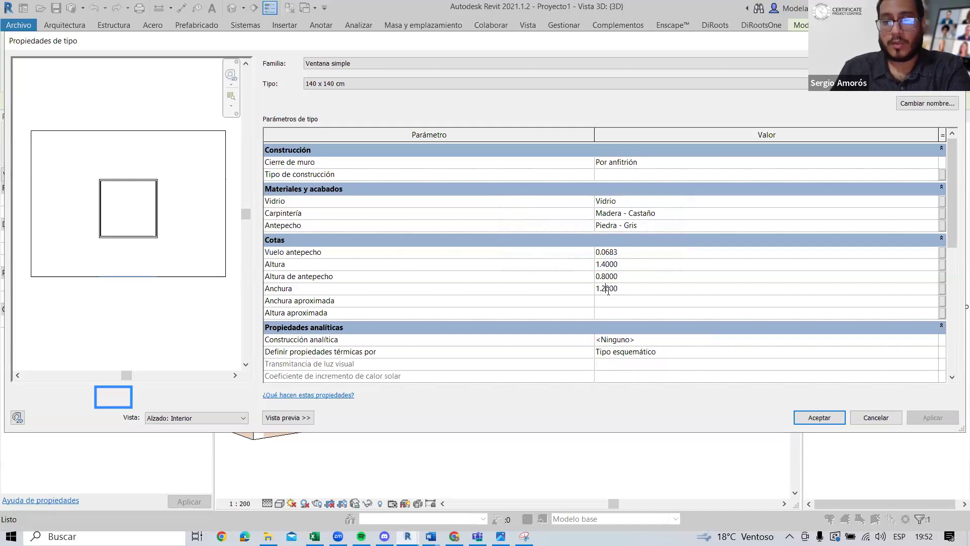
click(832, 421)
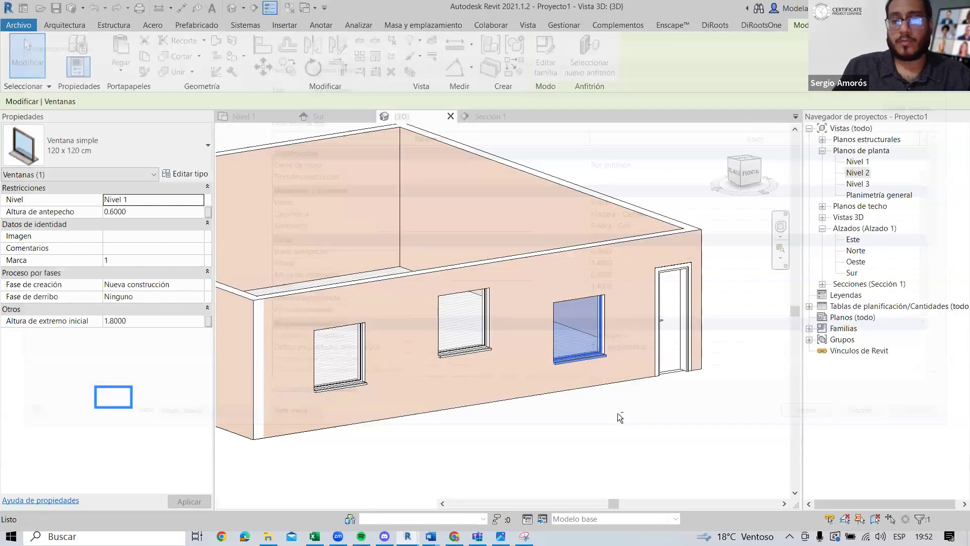
click(618, 414)
scroll(618, 413, down, 1)
shift+middle_drag(618, 413, 572, 421)
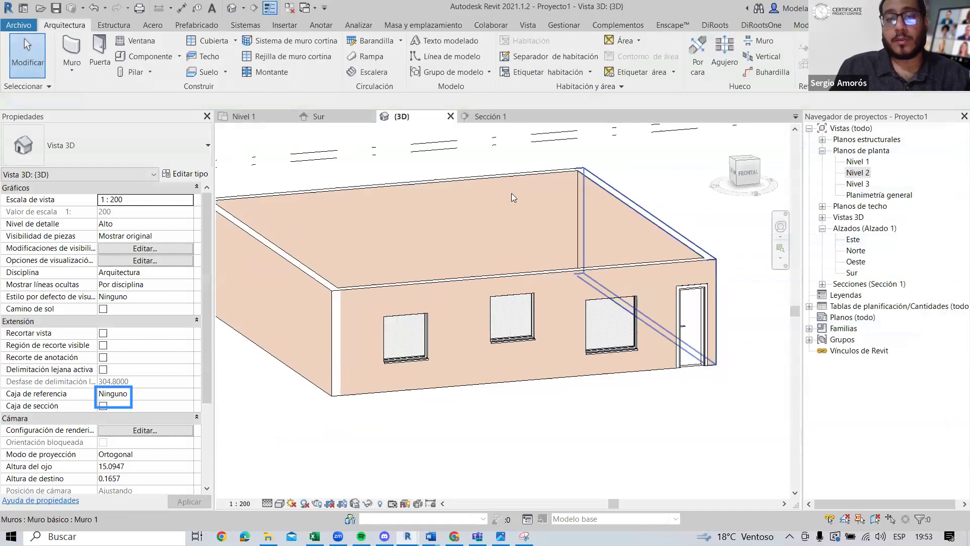
middle_drag(569, 200, 514, 203)
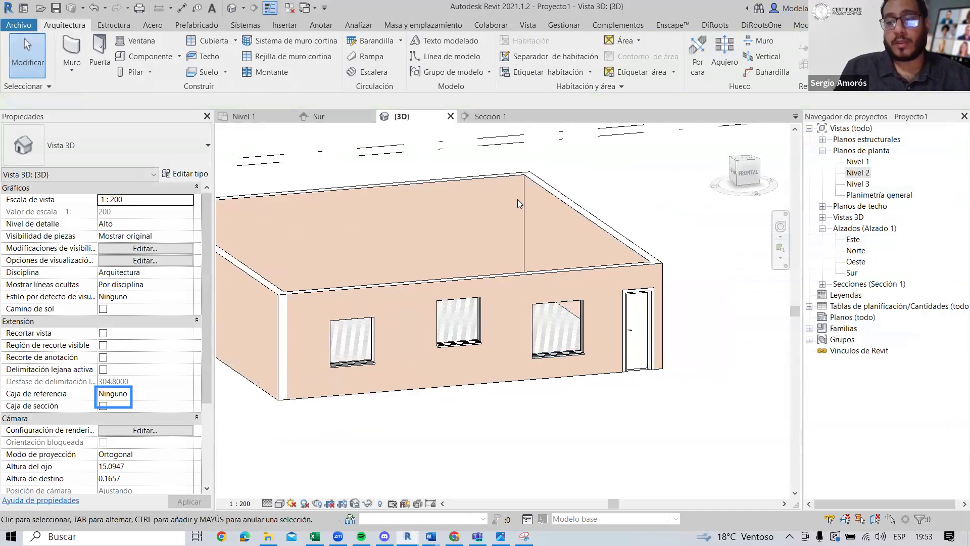
Step: Move the enclosure's upper wall down in the Nivel 1 plan, leaving the side walls about 3.5 m long
click(262, 117)
scroll(562, 333, up, 3)
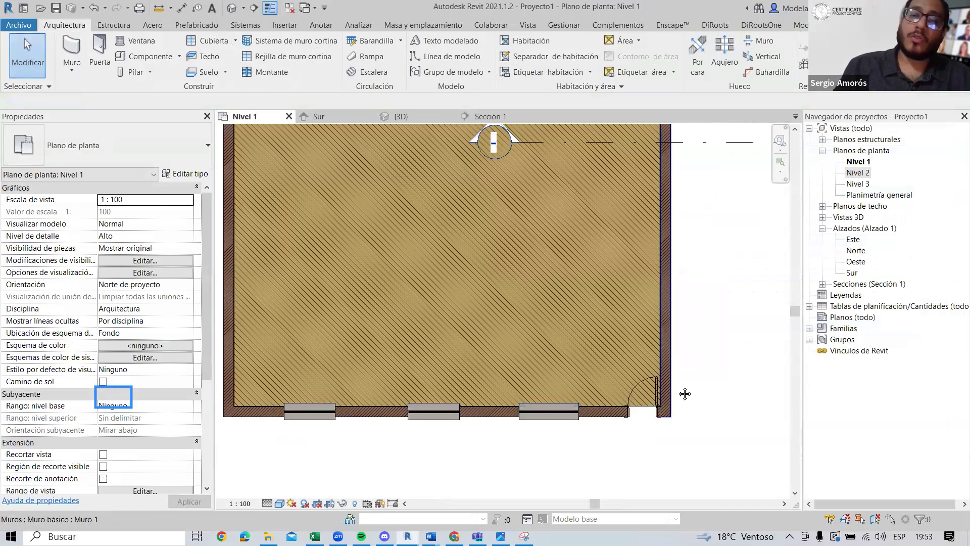
middle_drag(683, 392, 692, 214)
scroll(591, 306, down, 3)
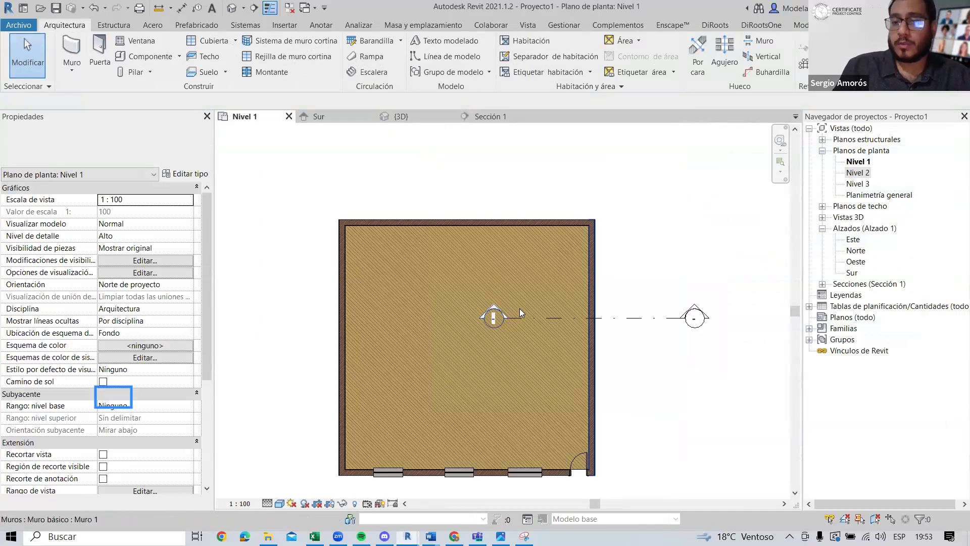
scroll(519, 308, up, 5)
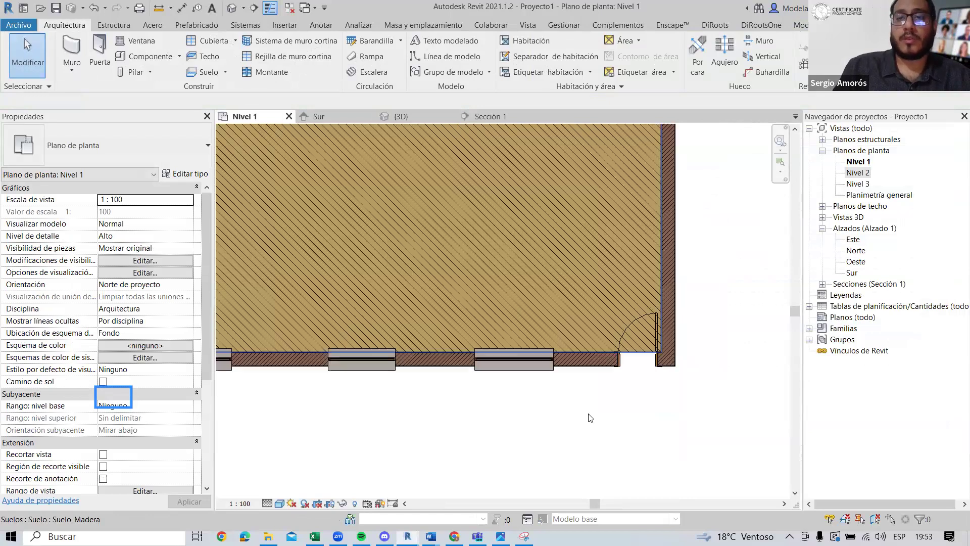
scroll(532, 255, down, 3)
click(491, 148)
drag(515, 148, 474, 339)
Step: Move the left wall inward to about 6.8 m from the right wall, deleting the window left without a host wall
click(355, 356)
scroll(358, 349, up, 2)
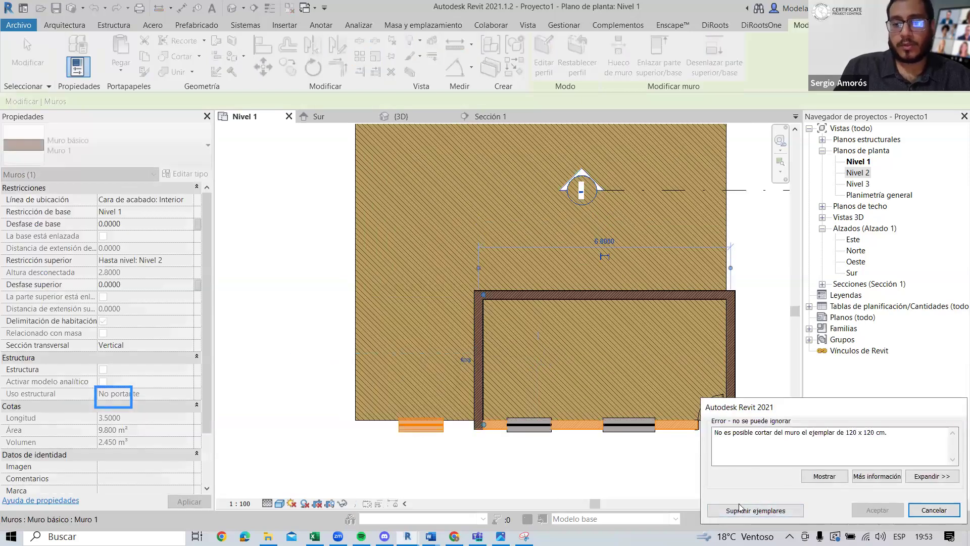
click(756, 510)
scroll(649, 287, down, 1)
middle_drag(648, 287, 508, 333)
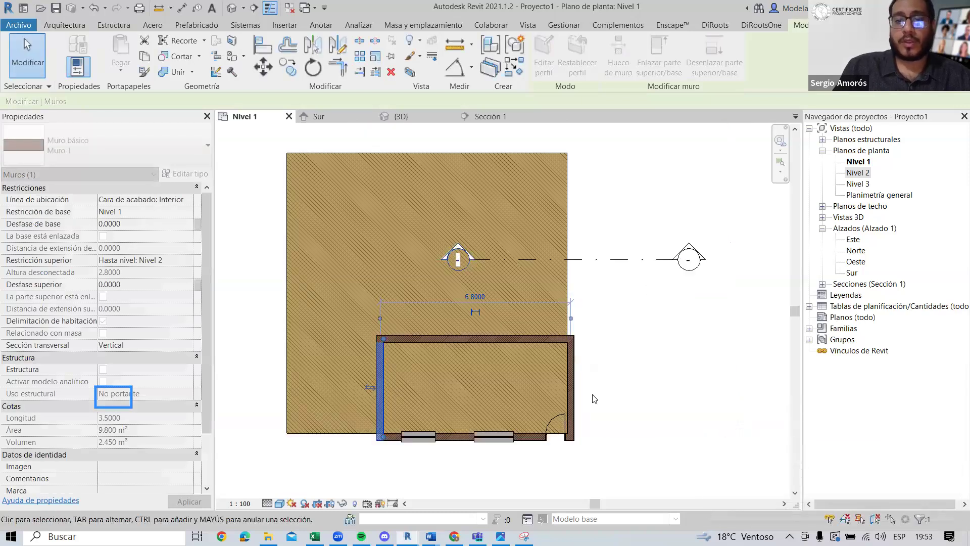
click(593, 395)
Step: Open the boundary sketch of the Suelo_Madera floor for editing in the Nivel 1 plan
click(571, 301)
click(549, 56)
middle_drag(472, 336, 511, 308)
key(a)
key(l)
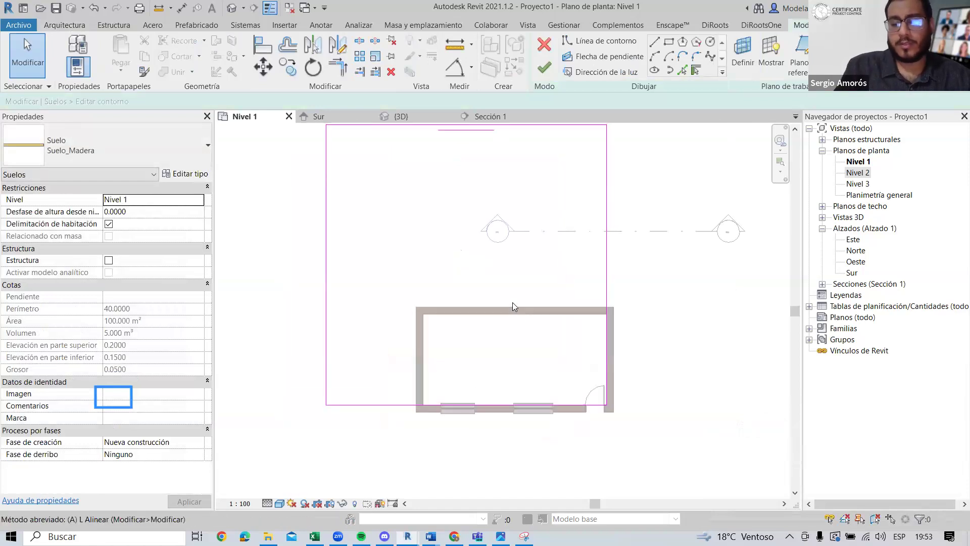
scroll(526, 329, up, 2)
click(569, 308)
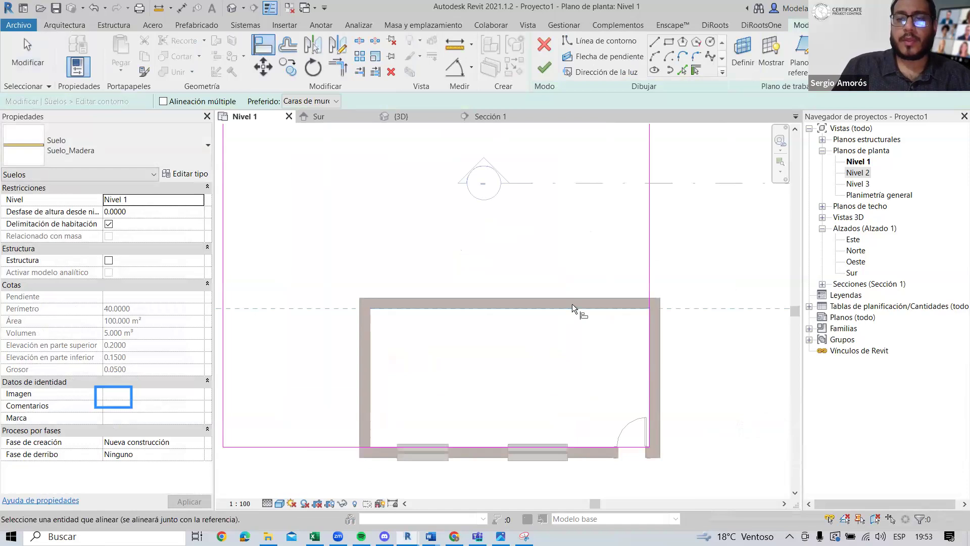
scroll(572, 304, down, 3)
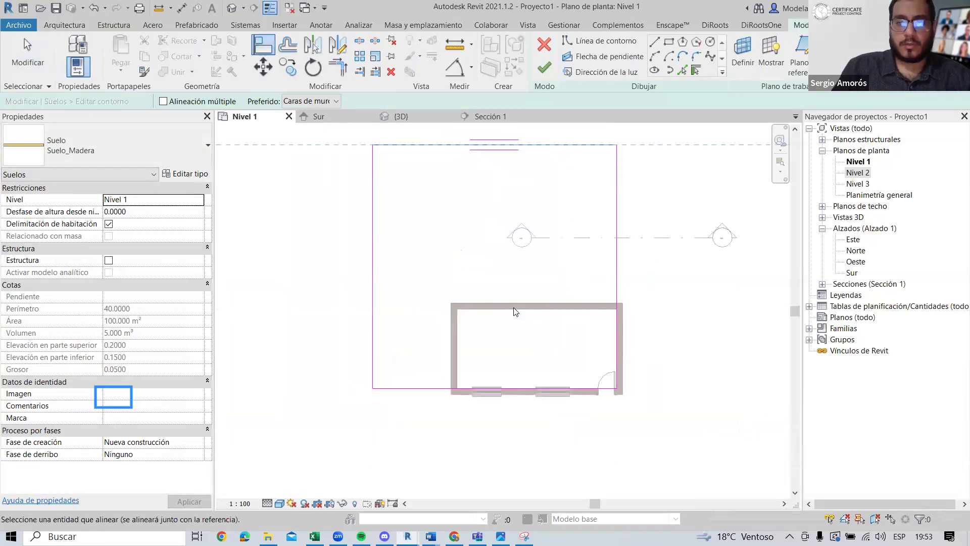
key(Escape)
key(Escape)
Step: Align the floor boundary's upper edge with the inner face of the enclosure's upper wall
scroll(556, 300, up, 3)
key(a)
key(l)
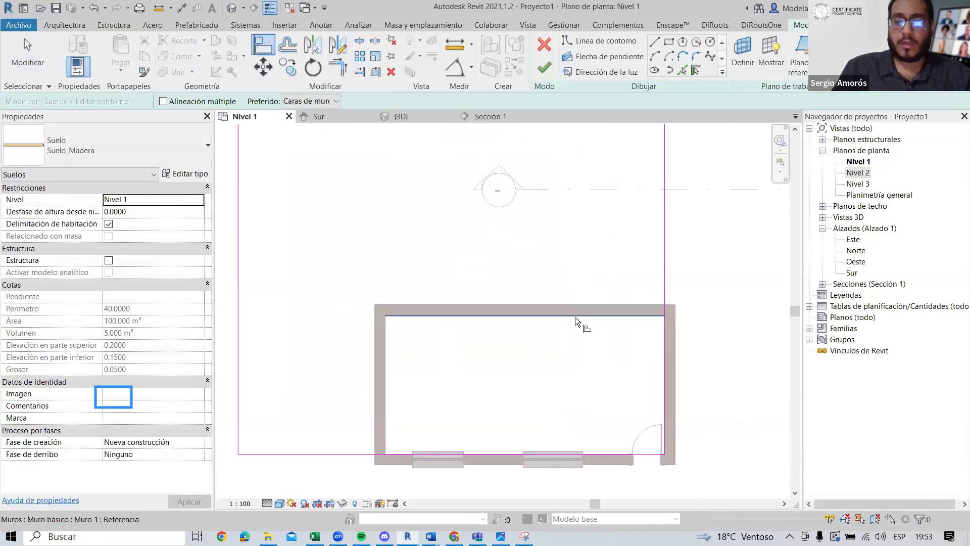
click(576, 316)
scroll(576, 317, down, 3)
middle_drag(595, 147, 591, 180)
click(590, 160)
Step: Align the floor boundary's left edge with the inner face of the left wall and finish the boundary edit
click(451, 392)
click(349, 390)
click(545, 75)
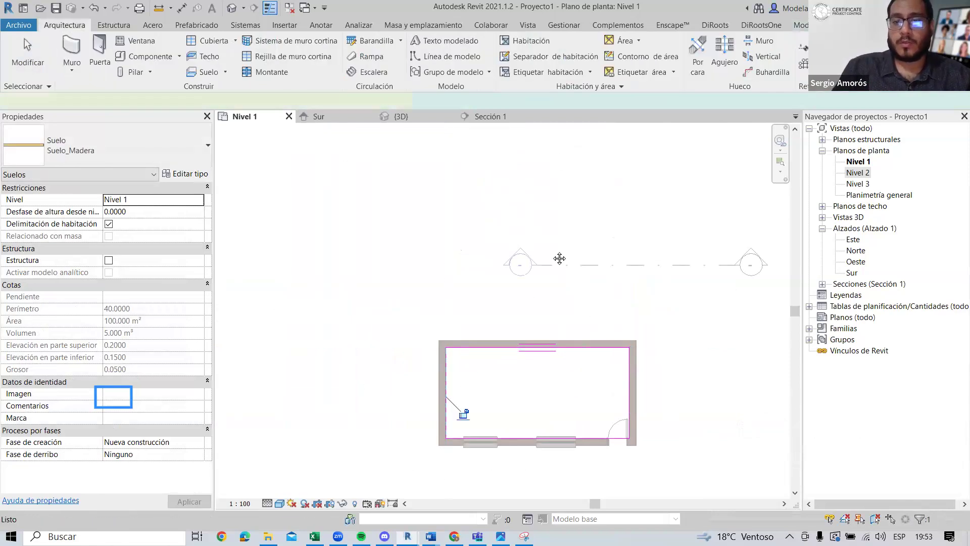
Step: Examine the reduced enclosure and its fitted floor in the Nivel 1 plan and from outside in the 3D view
scroll(550, 439, up, 4)
scroll(548, 442, down, 1)
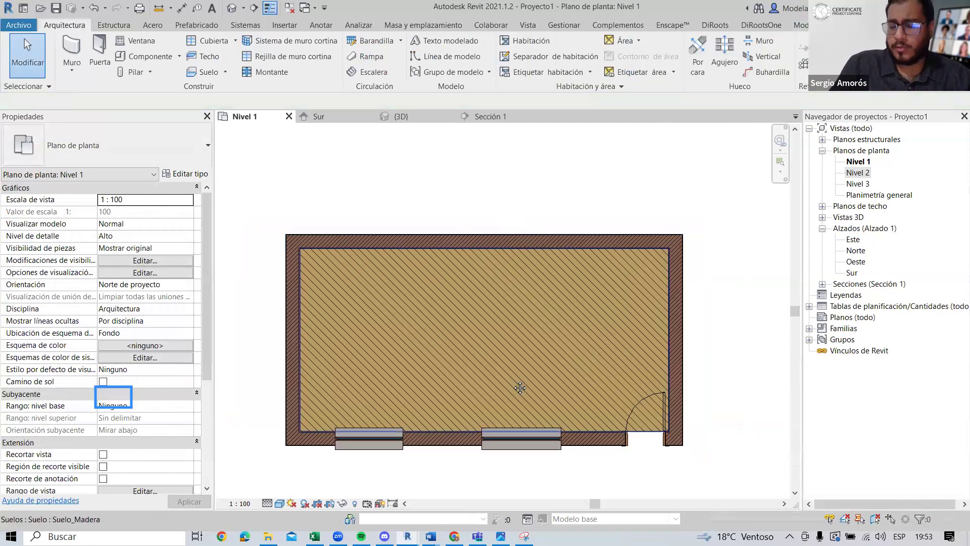
scroll(523, 295, down, 1)
scroll(558, 276, up, 1)
mouse_move(621, 331)
middle_down()
mouse_move(622, 353)
mouse_move(603, 333)
mouse_move(661, 355)
middle_up()
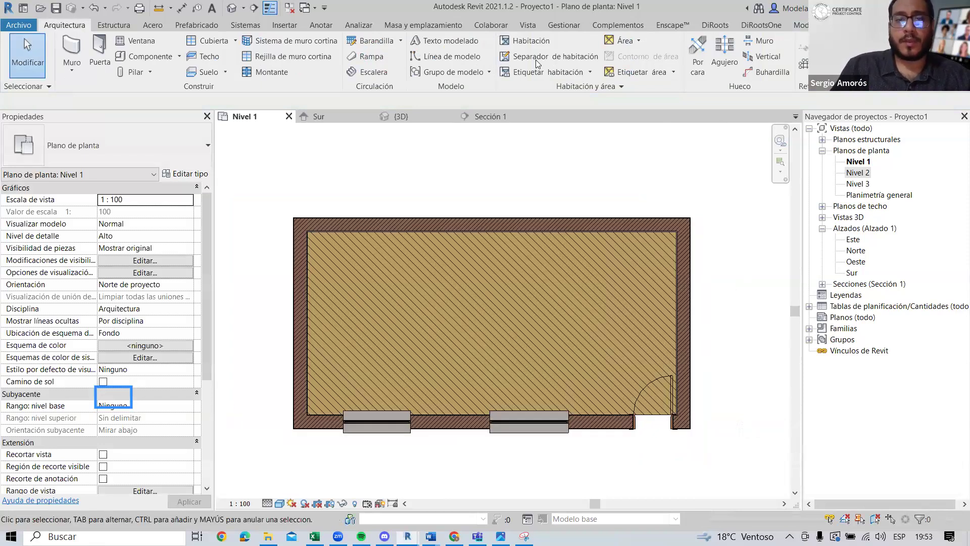
click(404, 118)
shift+middle_drag(643, 288, 386, 364)
shift+middle_drag(600, 383, 520, 370)
Step: Open the Suelo_Madera floor type's layer structure and insert a new layer above the upper core boundary
click(488, 178)
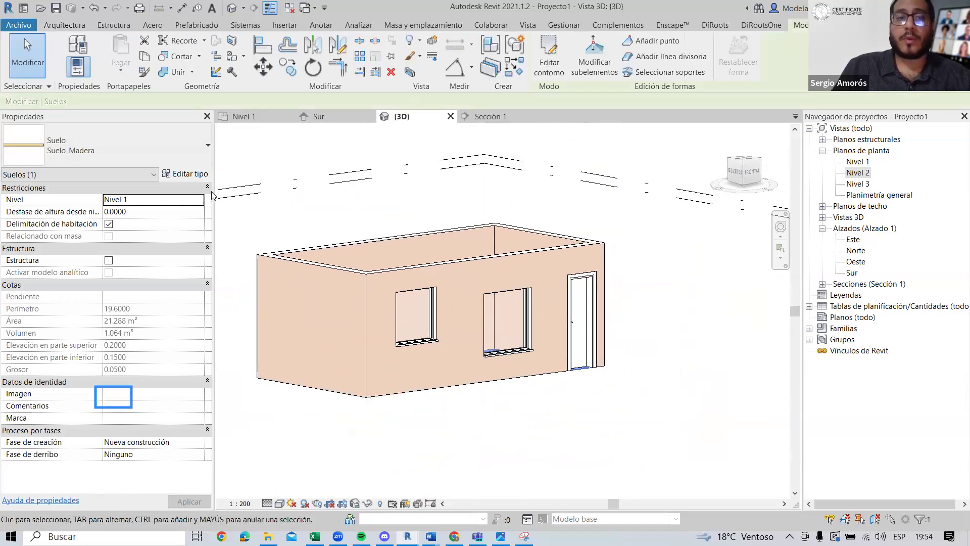
click(186, 173)
click(767, 163)
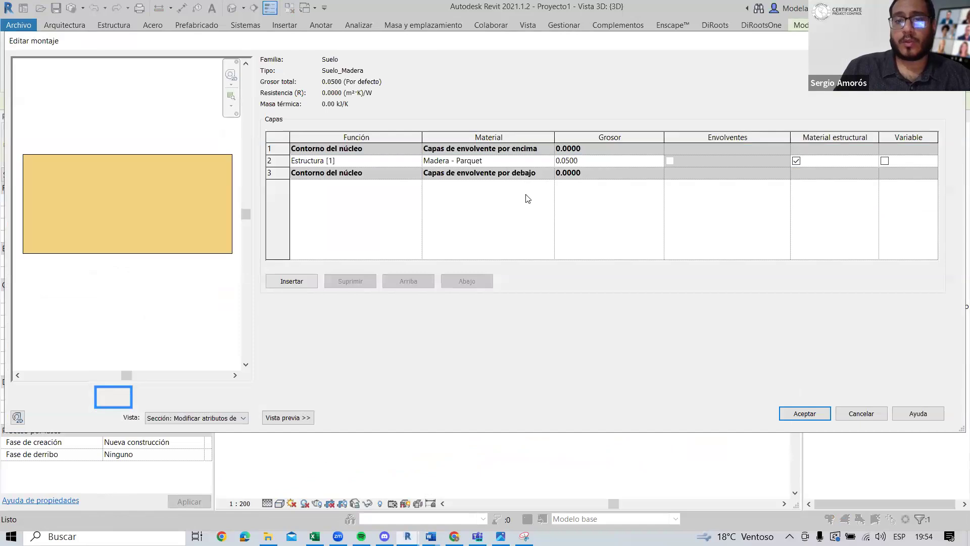
click(286, 283)
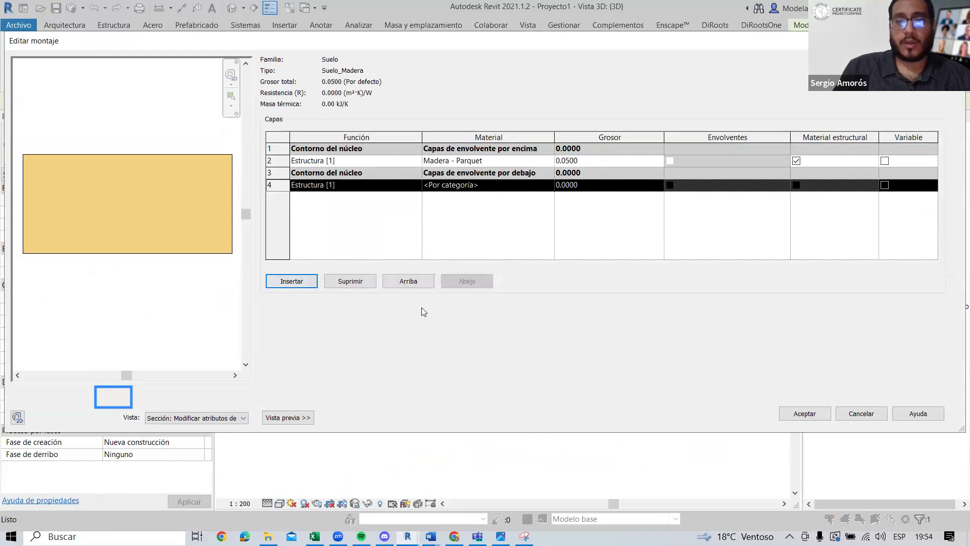
click(410, 281)
click(409, 281)
click(409, 281)
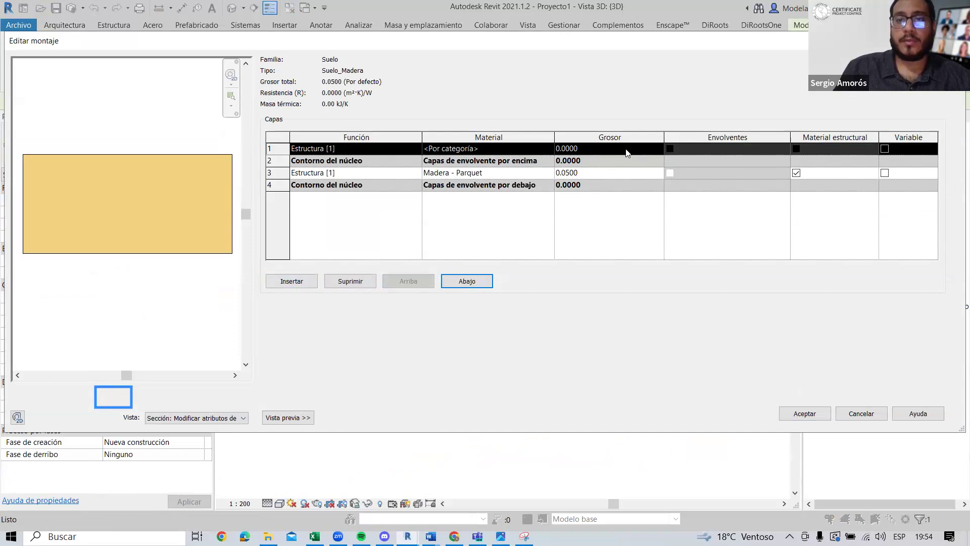
Step: Give the new top layer a thickness of 0.05 m and the material Madera - Parquet
click(567, 149)
click(566, 150)
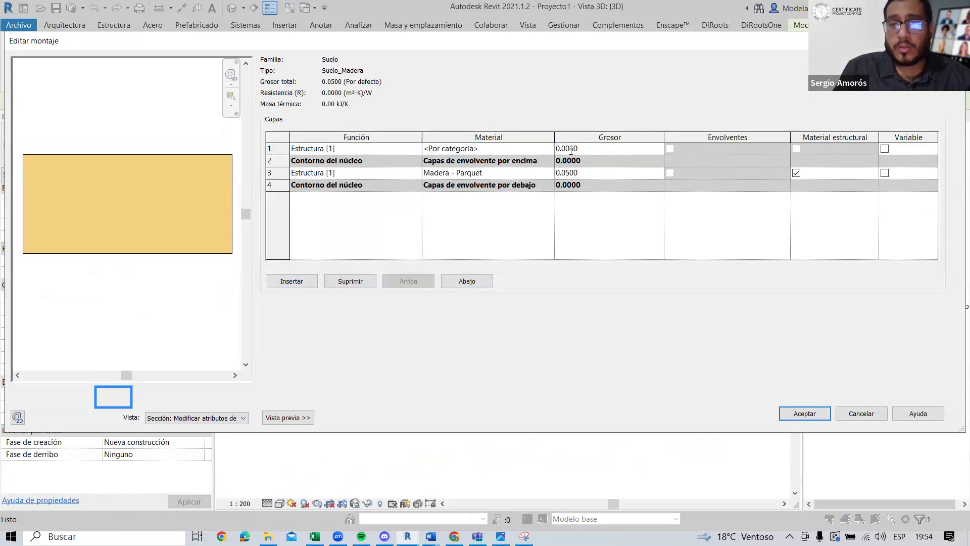
text(5)
click(548, 149)
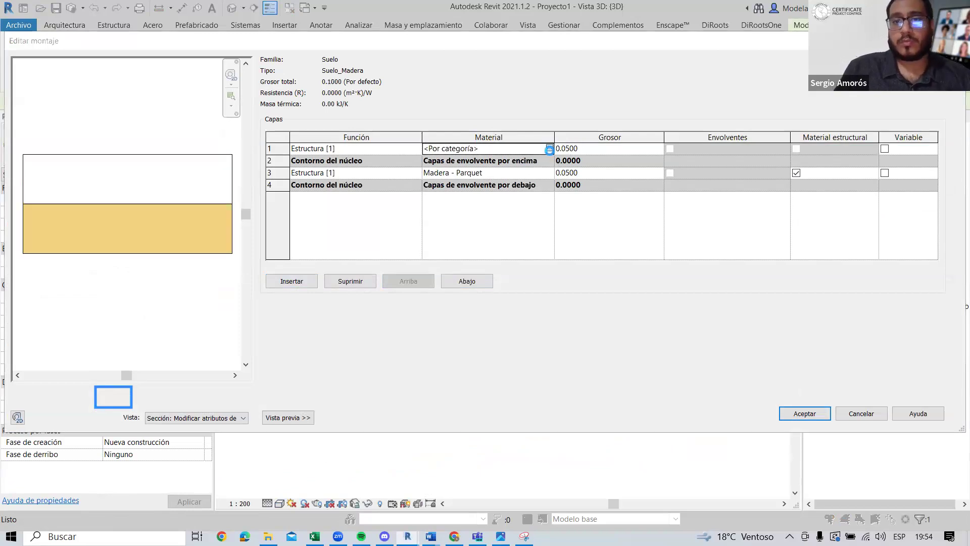
click(550, 150)
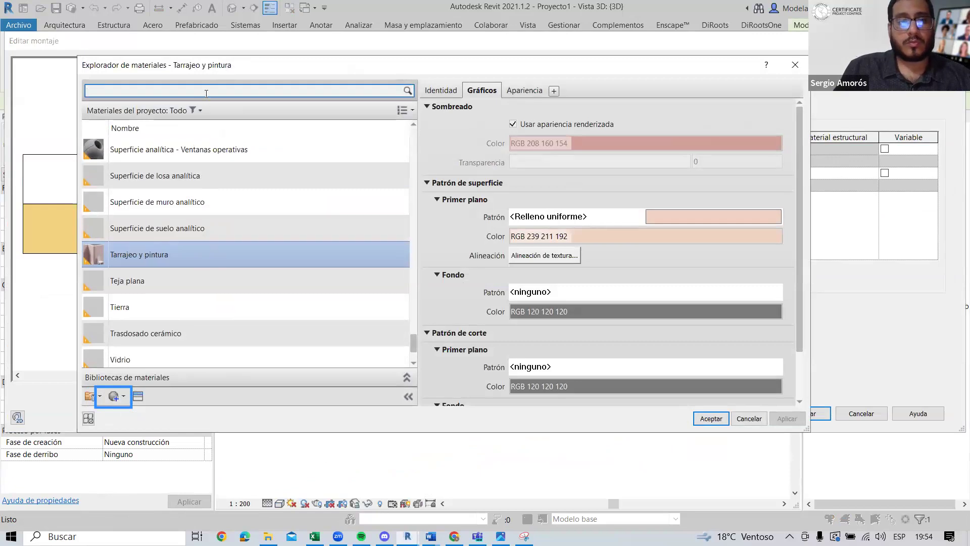
click(206, 93)
text(made)
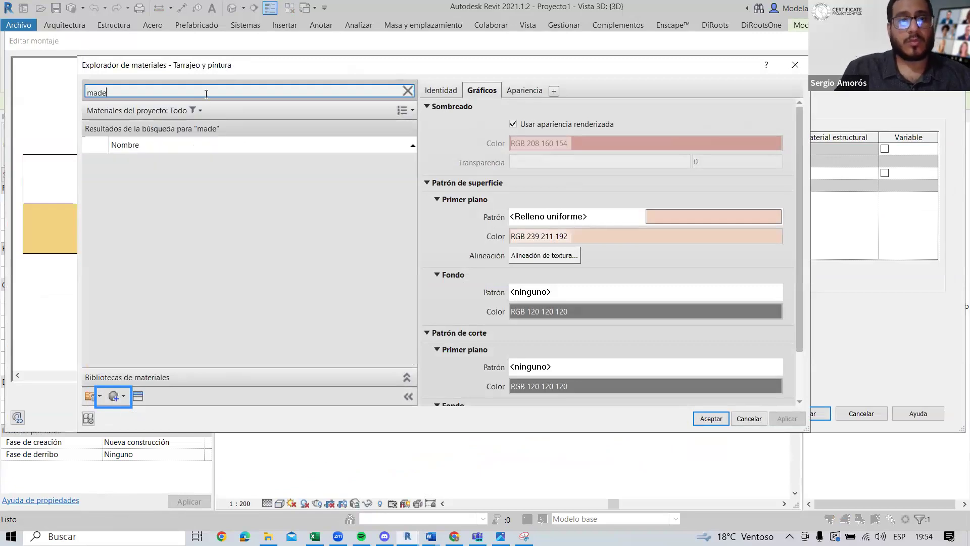
click(206, 245)
click(712, 418)
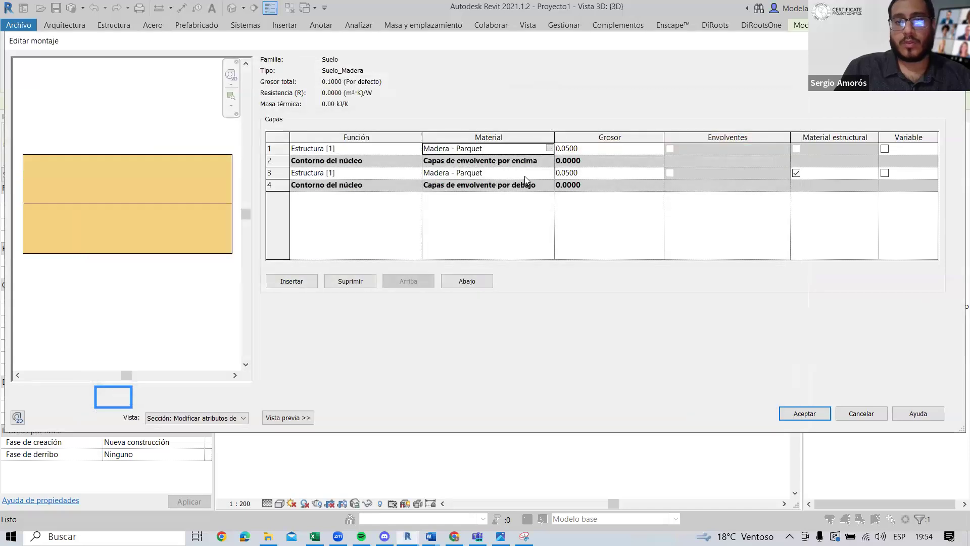
Step: Set the thickness of the floor's structural core layer to 0.1 m
click(569, 173)
key(BackSpace)
key(BackSpace)
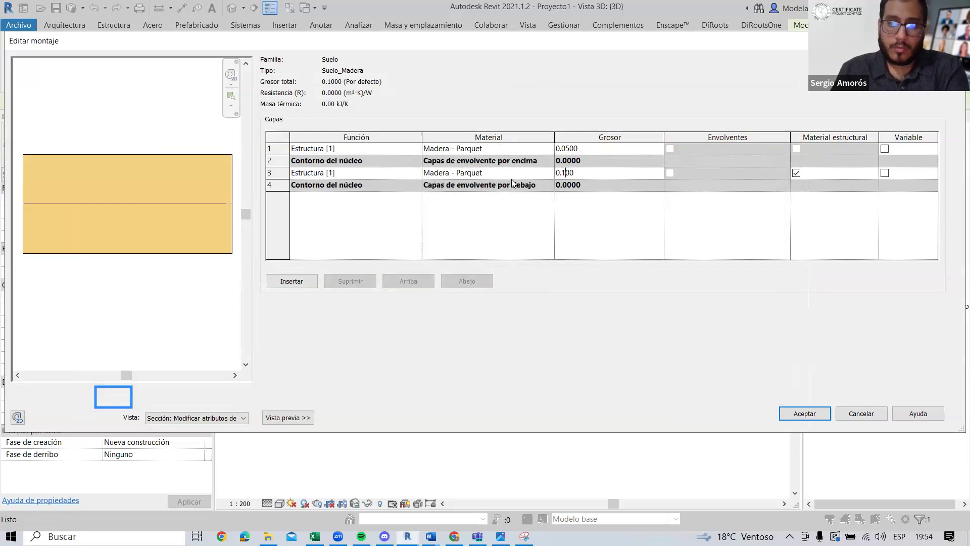
click(543, 174)
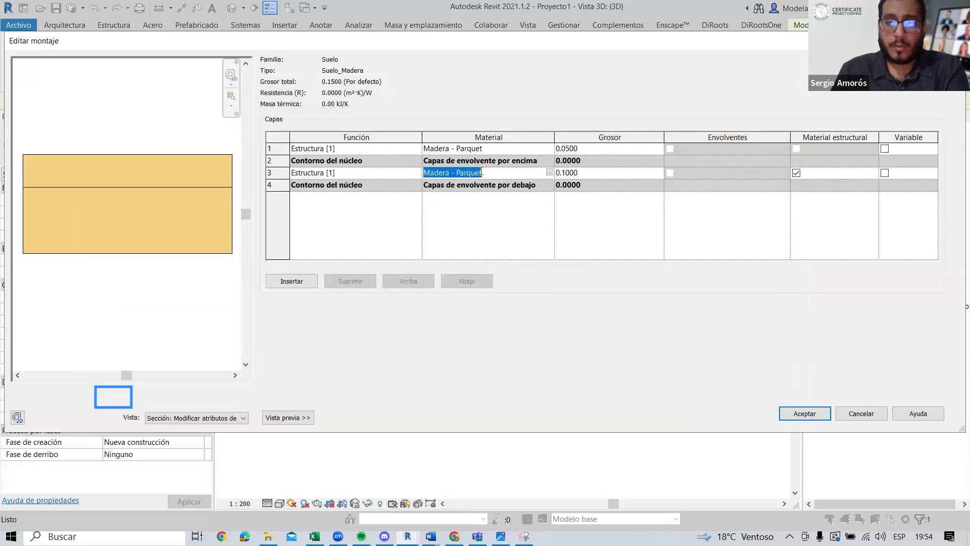
Step: Change the function of the floor's top layer to Acabado 1 [4]
click(343, 150)
click(416, 148)
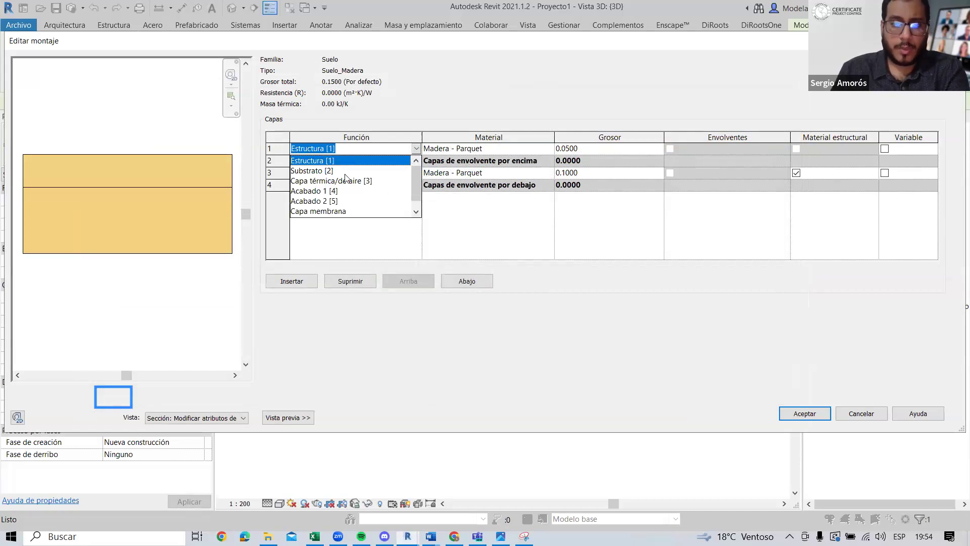
click(389, 161)
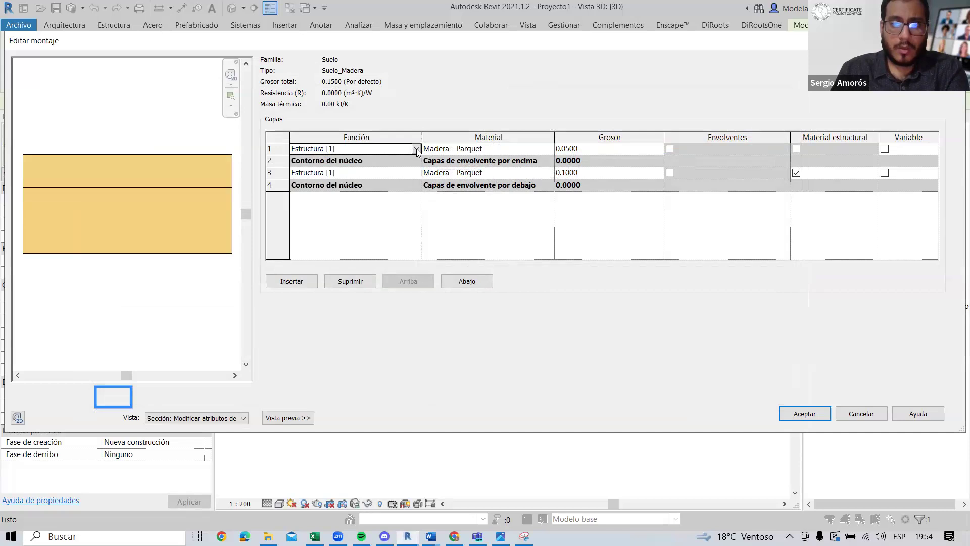
click(417, 148)
click(349, 190)
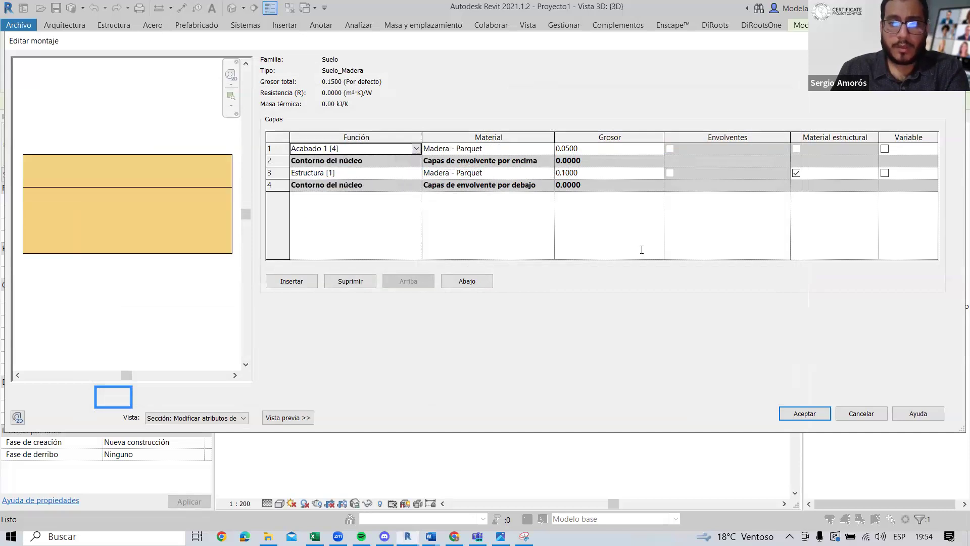
Step: Check the core layer's material, keeping Madera - Parquet, and confirm the floor type's layer structure
click(550, 175)
click(550, 171)
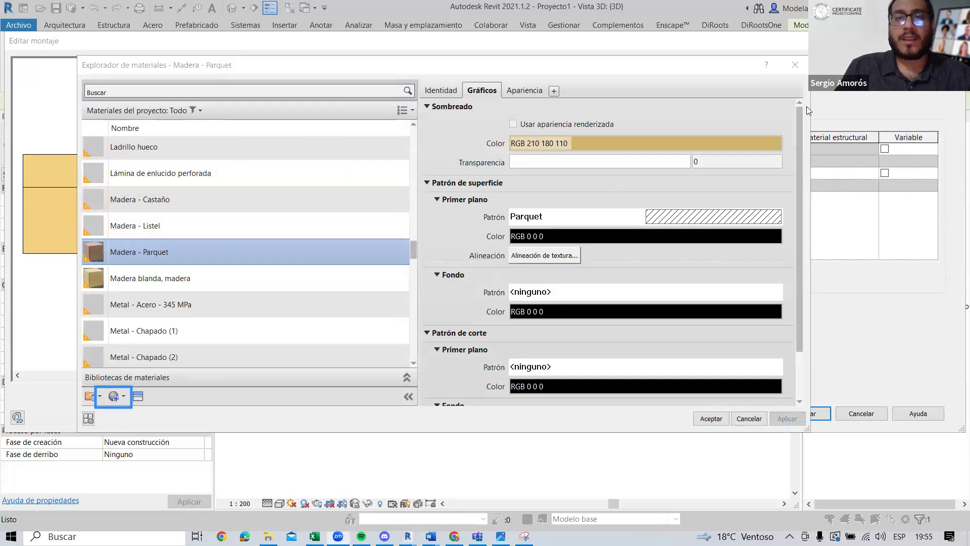
key(Return)
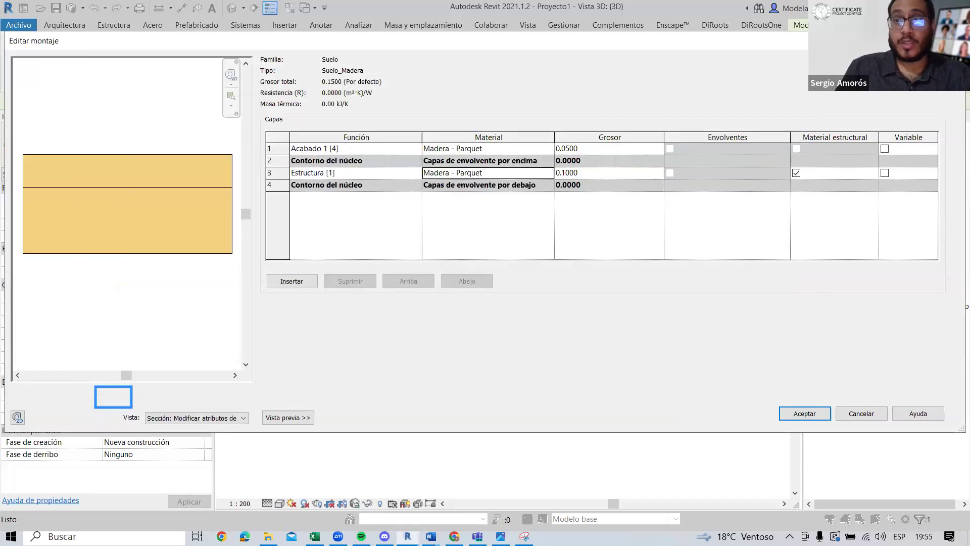
key(Return)
key(Return)
key(Escape)
middle_drag(353, 177, 353, 229)
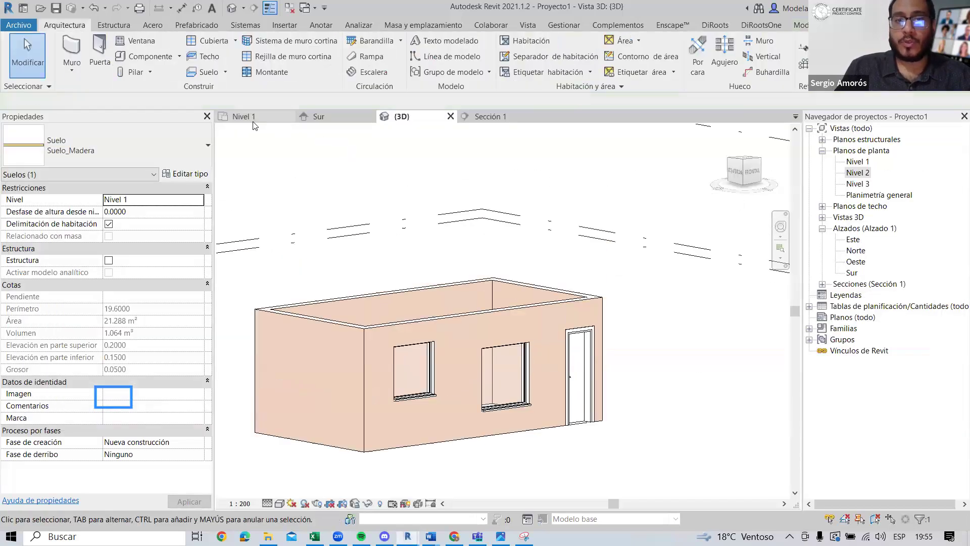
Step: Return to the Nivel 1 plan and set its visual style to Línea oculta
click(253, 120)
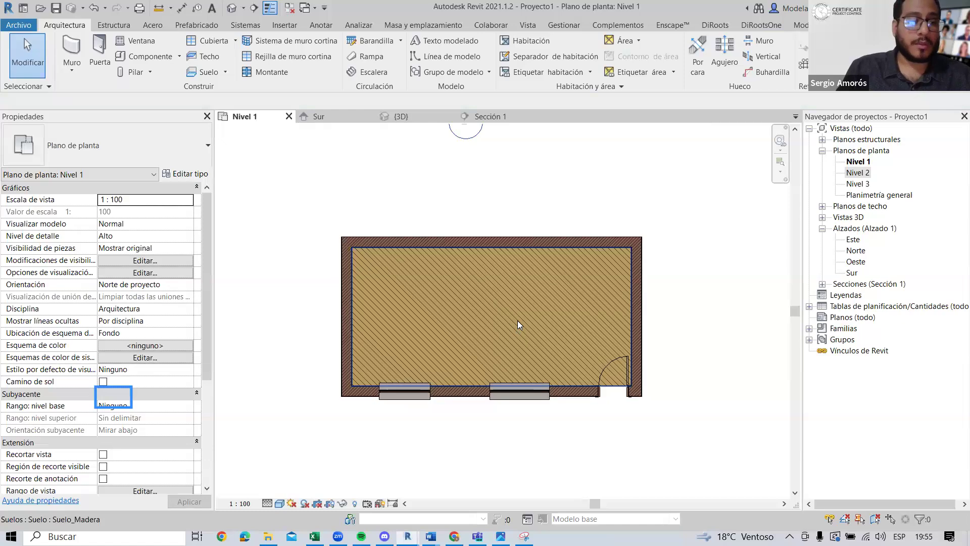
scroll(384, 378, up, 2)
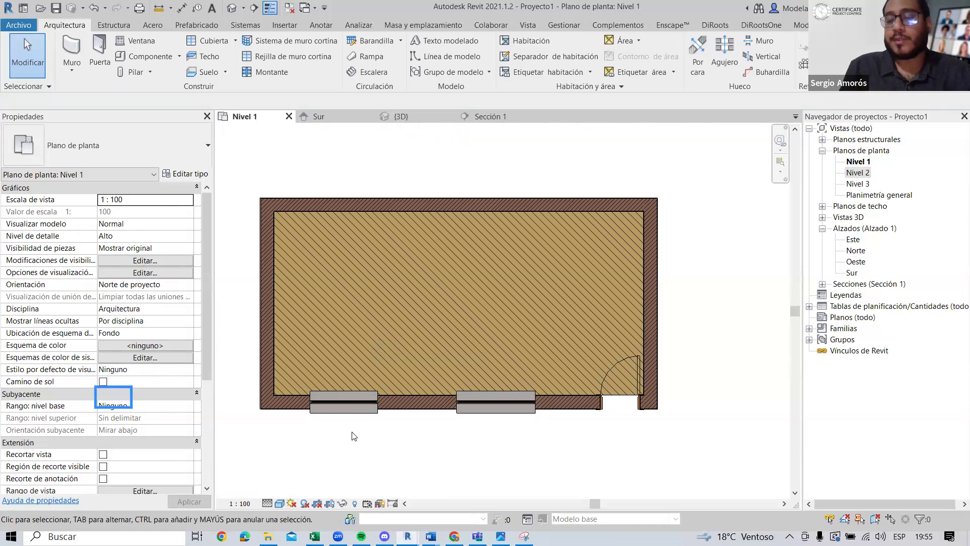
middle_drag(735, 367, 757, 351)
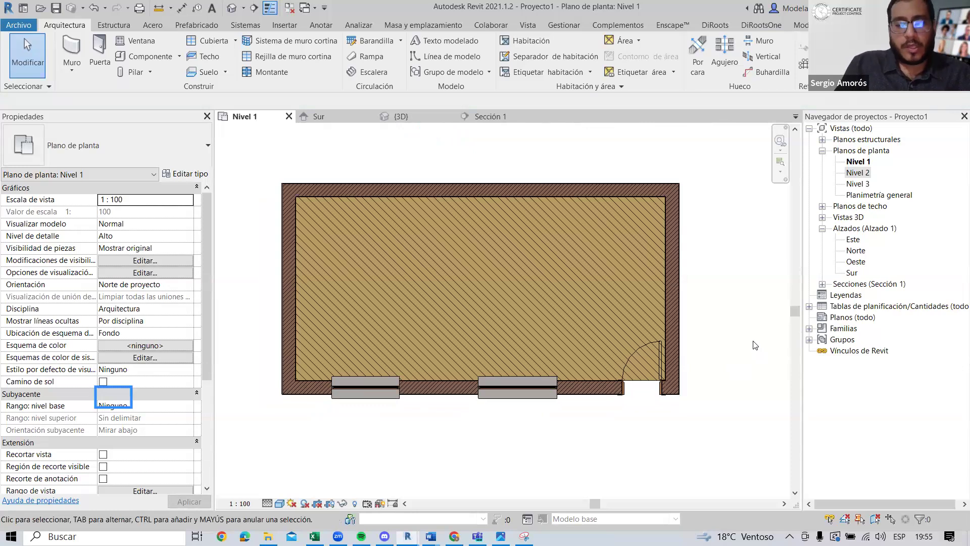
scroll(597, 331, up, 5)
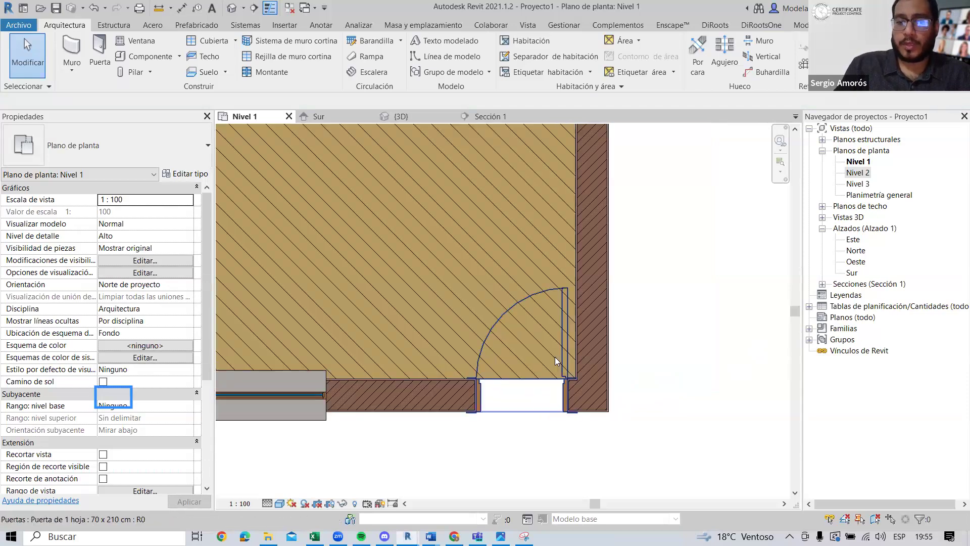
scroll(492, 285, down, 2)
middle_drag(355, 393, 464, 448)
scroll(478, 418, up, 3)
click(280, 503)
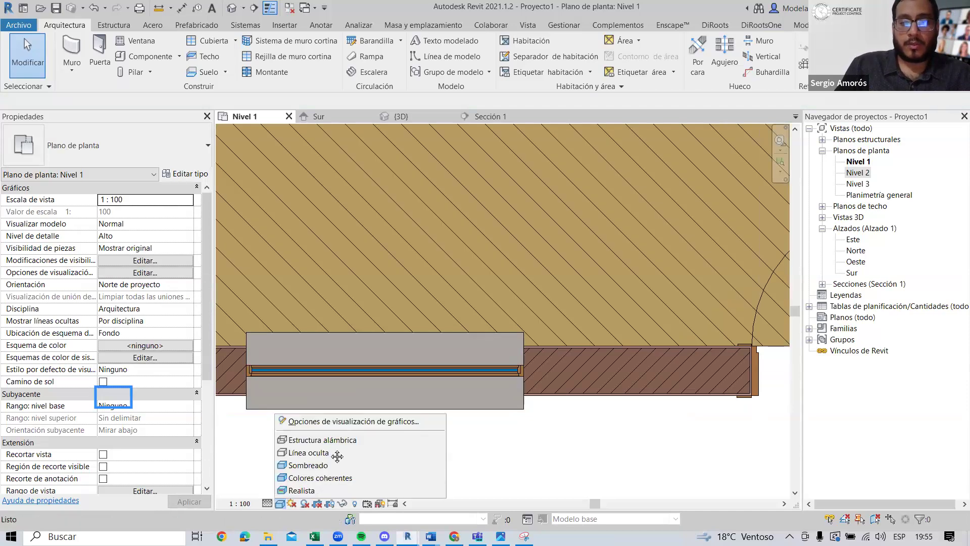
click(337, 453)
Step: Set the sill height (Altura de antepecho) of the window nearest the door to 1.8 m
scroll(499, 347, down, 2)
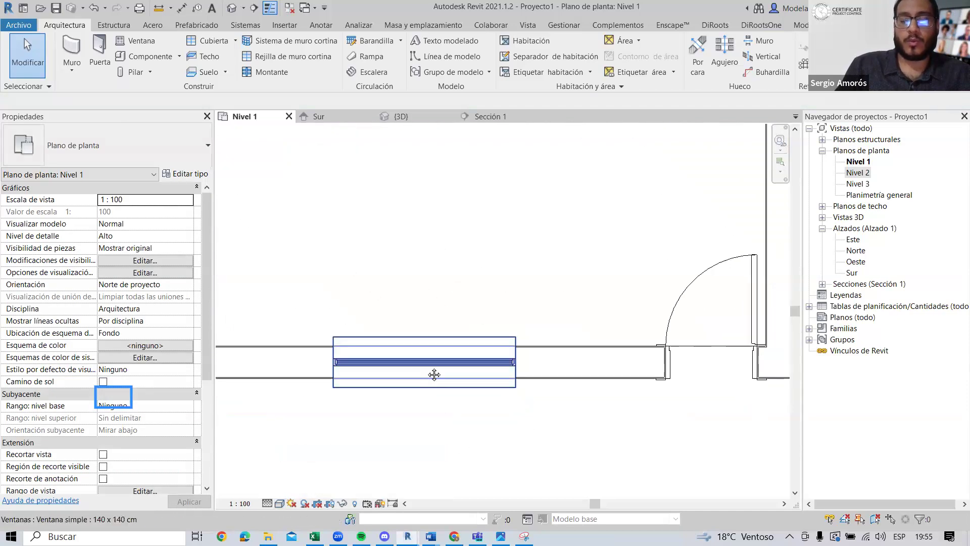
middle_drag(432, 393, 477, 396)
scroll(477, 397, down, 3)
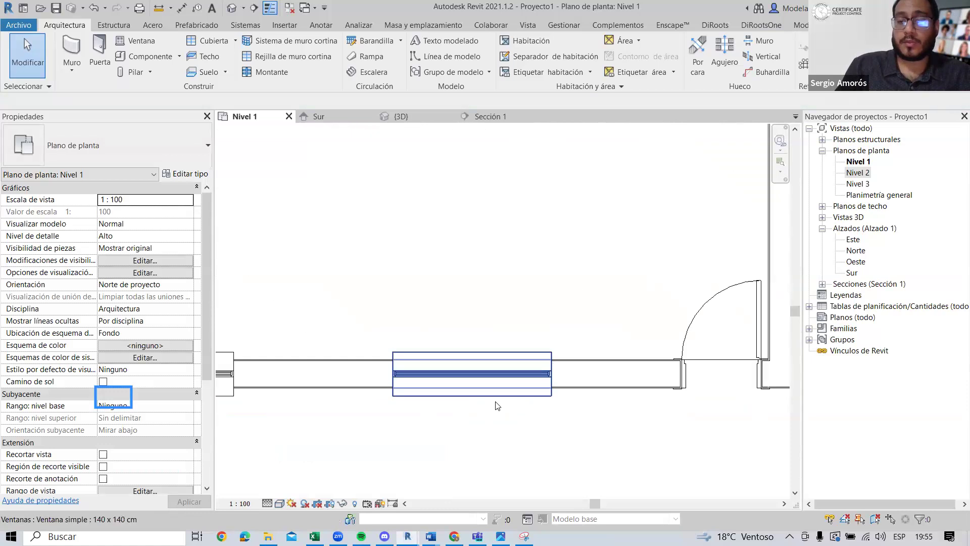
middle_drag(475, 448, 557, 432)
click(533, 386)
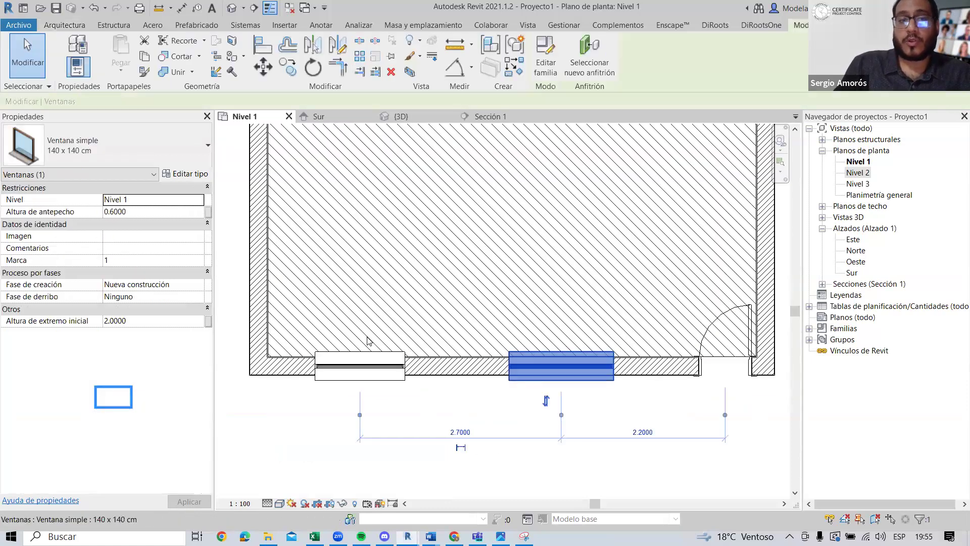
click(157, 208)
text(1.)
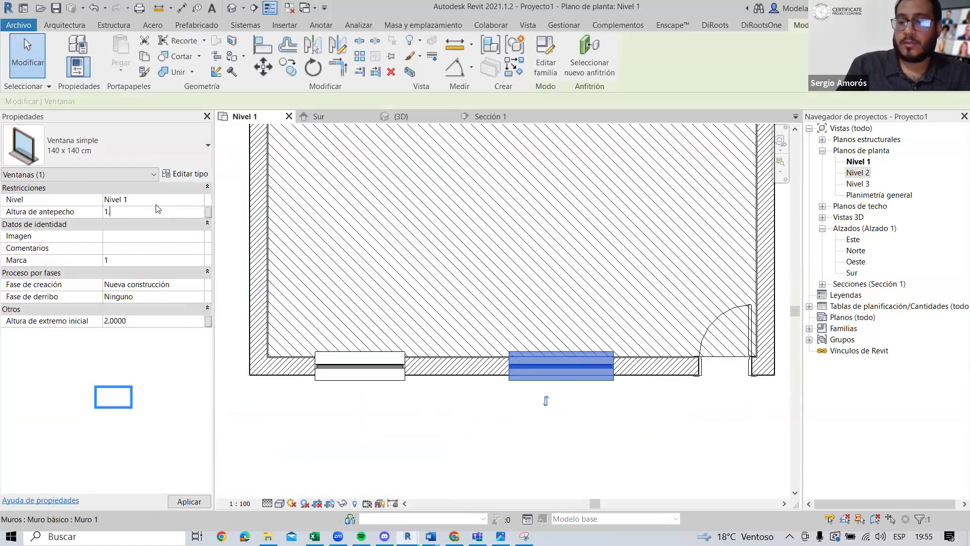
text(8)
key(Return)
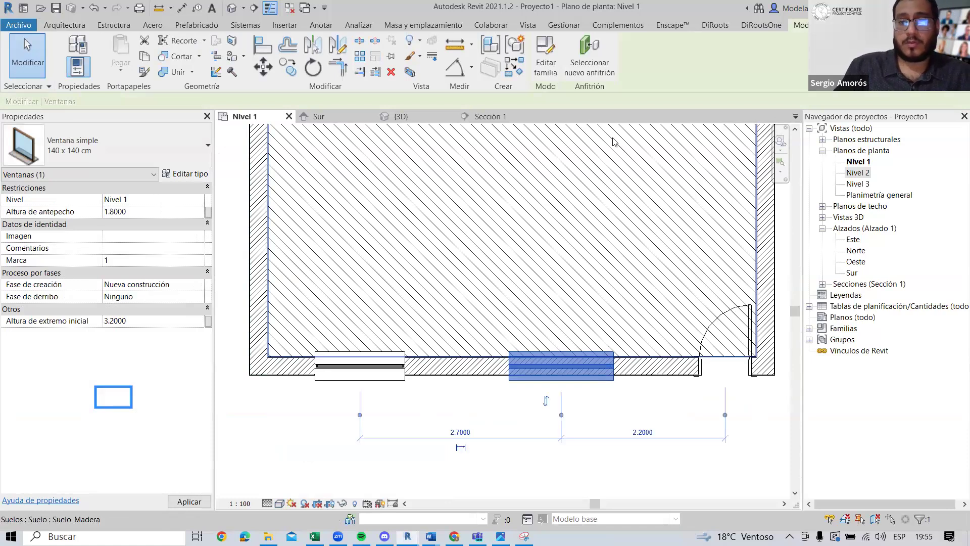
click(594, 406)
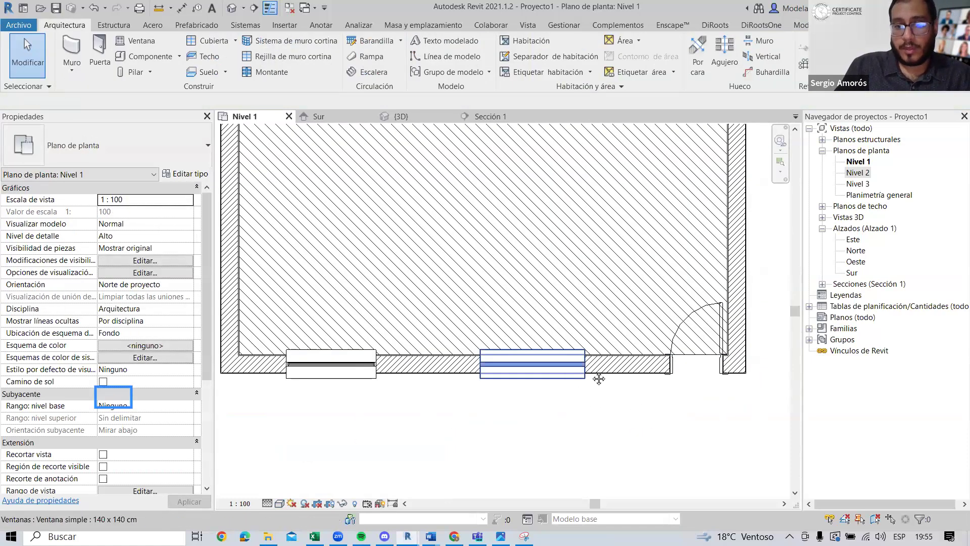
Step: Set the sill height (Altura de antepecho) of the window farther from the door to 2 m
scroll(641, 409, up, 4)
click(578, 353)
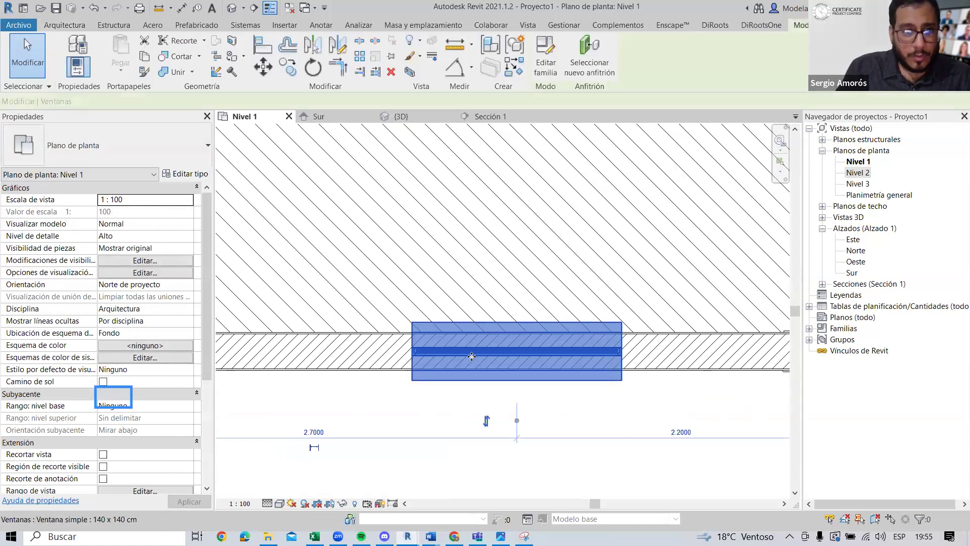
click(431, 424)
scroll(416, 378, down, 2)
click(416, 379)
click(159, 211)
text(2)
key(Return)
click(536, 392)
scroll(537, 387, down, 1)
mouse_move(537, 382)
middle_down()
mouse_move(557, 348)
mouse_move(528, 393)
middle_up()
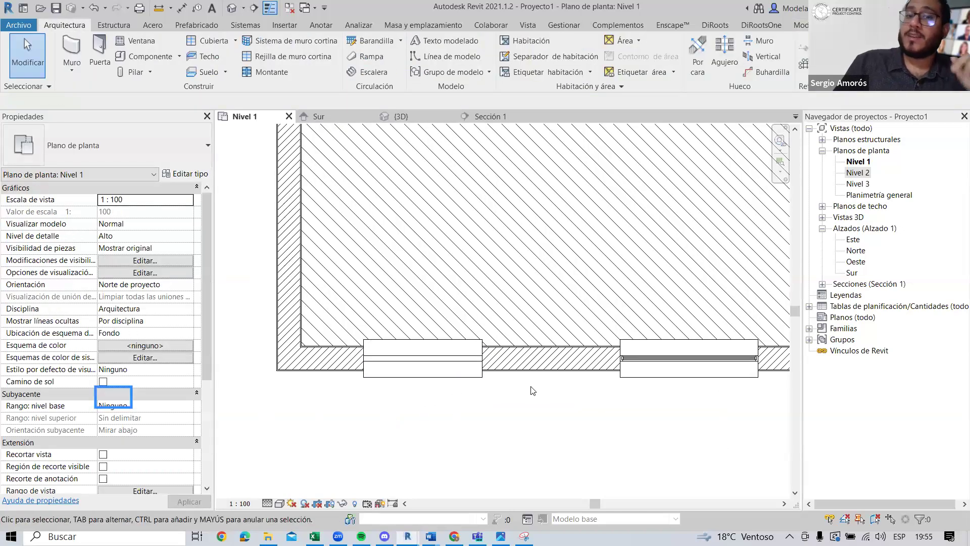
Step: Examine how the two windows with different sill heights are drawn in the Nivel 1 plan
middle_drag(545, 371, 507, 375)
scroll(455, 381, up, 2)
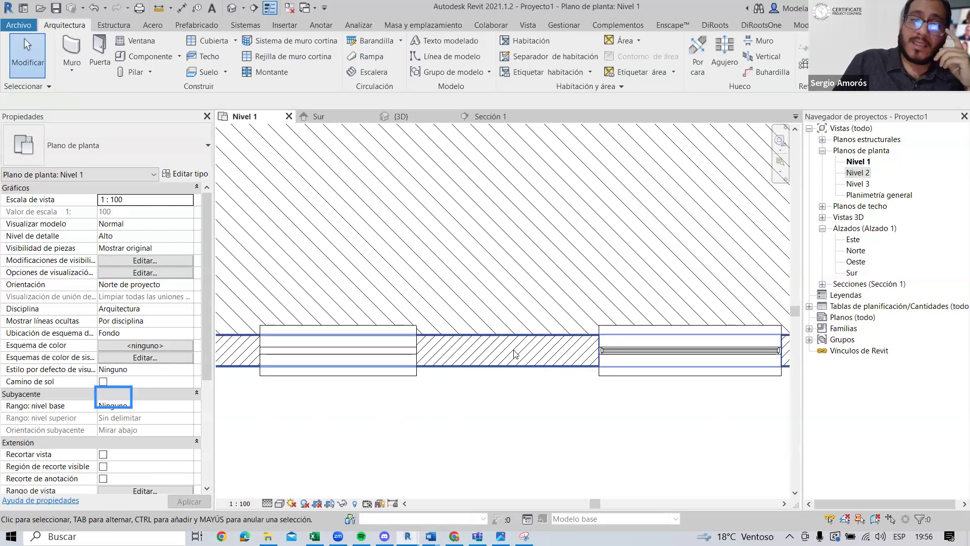
middle_drag(527, 343, 520, 378)
click(385, 376)
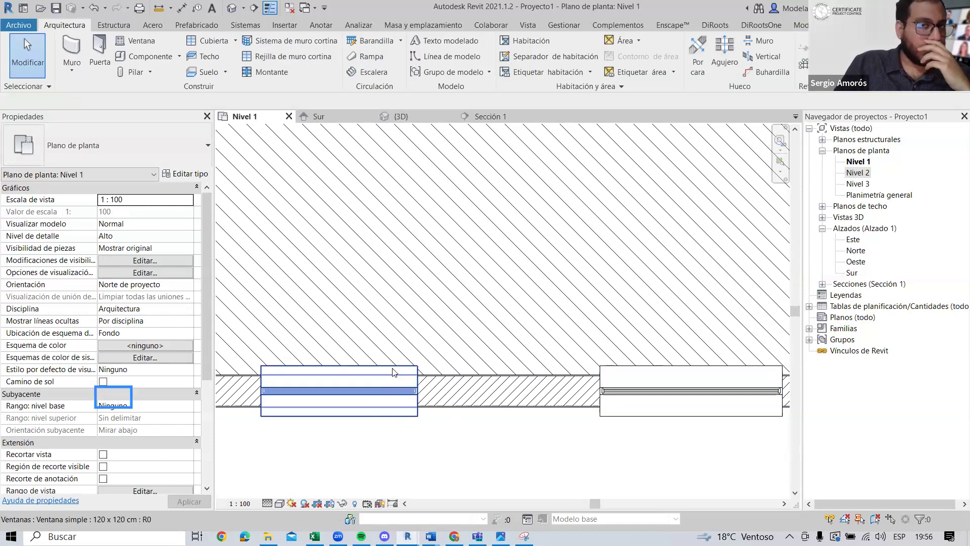
scroll(522, 362, down, 4)
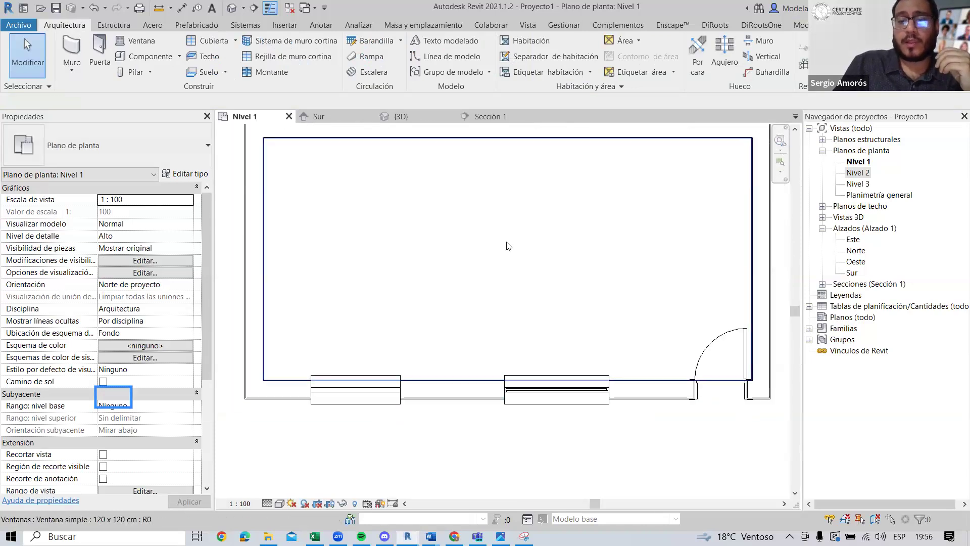
middle_drag(695, 366, 572, 362)
scroll(425, 397, down, 1)
middle_drag(368, 384, 555, 375)
scroll(555, 374, up, 2)
Step: Open the Ventana simple family of the window nearest the door for editing and inspect its 3D geometry
click(640, 383)
middle_drag(652, 395, 488, 405)
scroll(511, 393, up, 3)
double_click(517, 387)
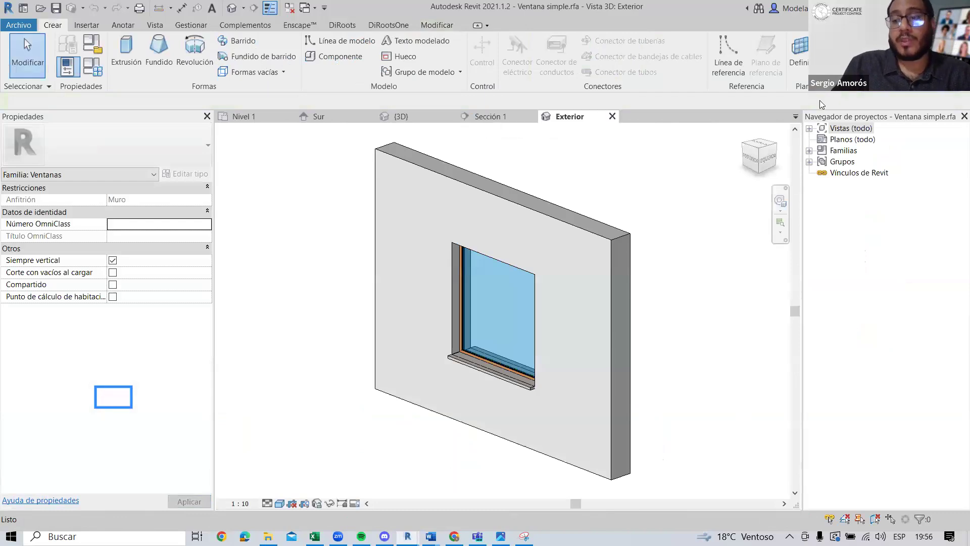
middle_drag(383, 335, 296, 344)
scroll(297, 345, down, 3)
shift+middle_drag(457, 411, 495, 409)
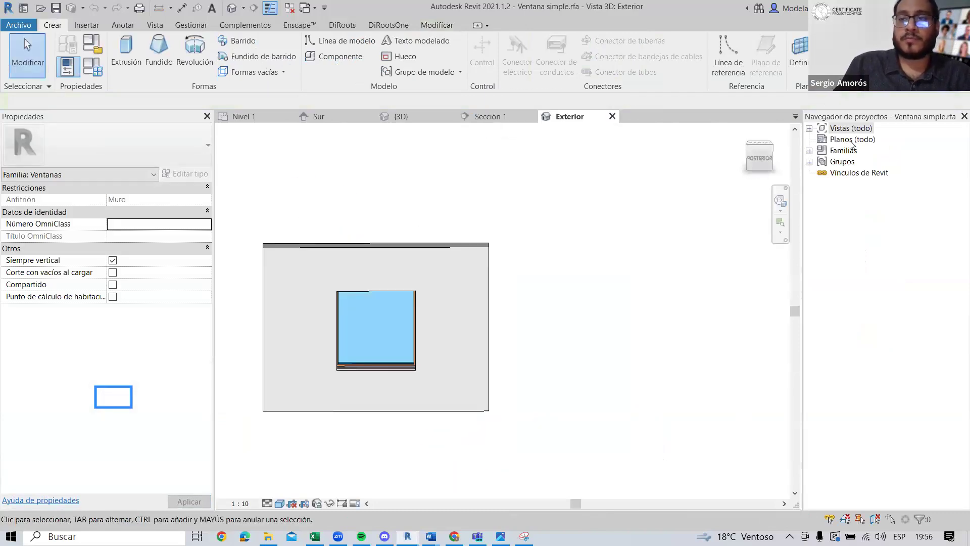
Step: Open the family's Detalle bajo floor plan and look at the window's plan lines
click(809, 128)
click(823, 140)
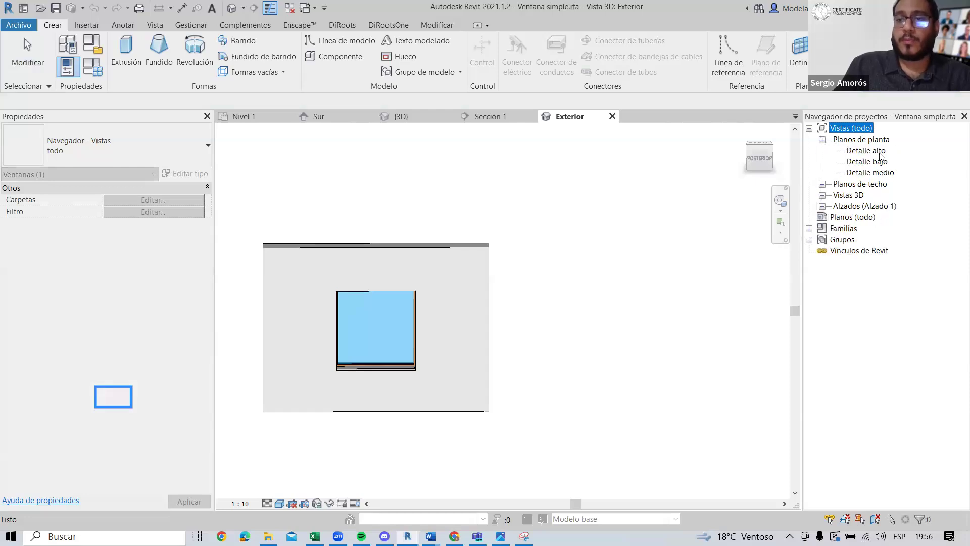
double_click(867, 161)
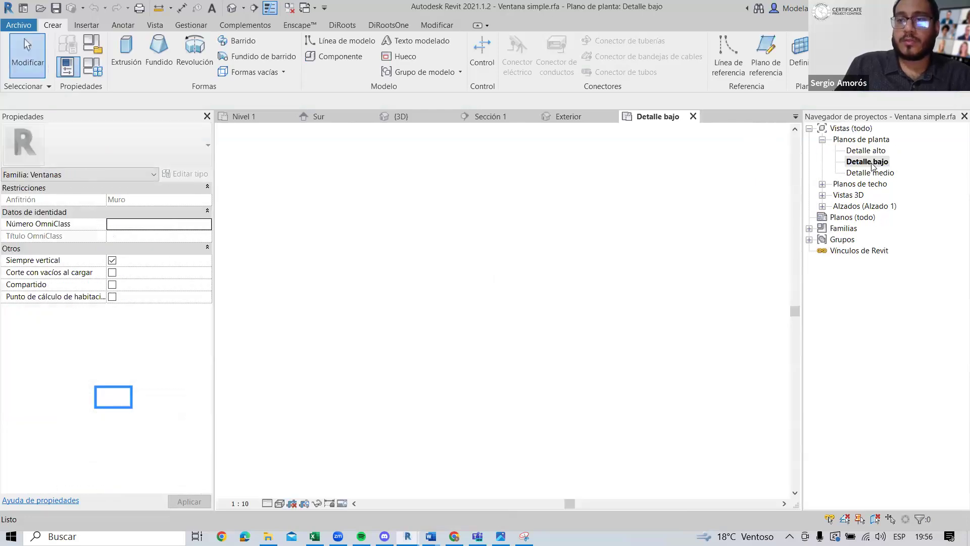
scroll(514, 351, up, 3)
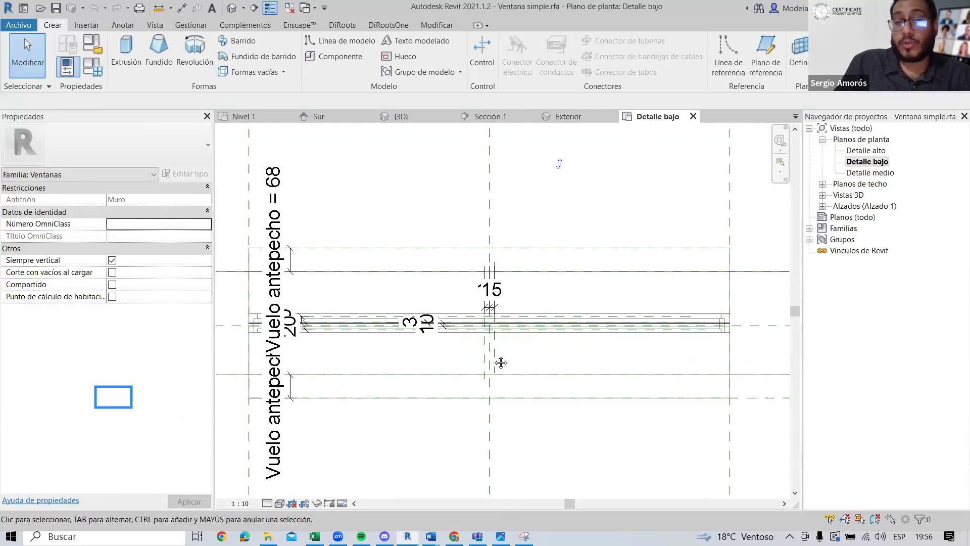
middle_drag(501, 362, 478, 367)
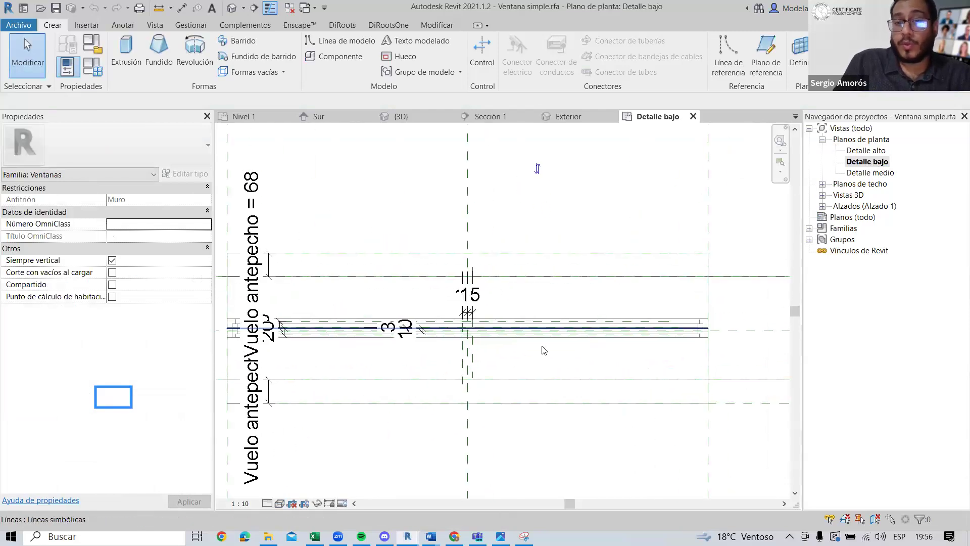
Step: Turn on preview visibility (Visibilidad de vista preliminar activada) in Detalle bajo and compare the window's lines with the normal display
click(343, 504)
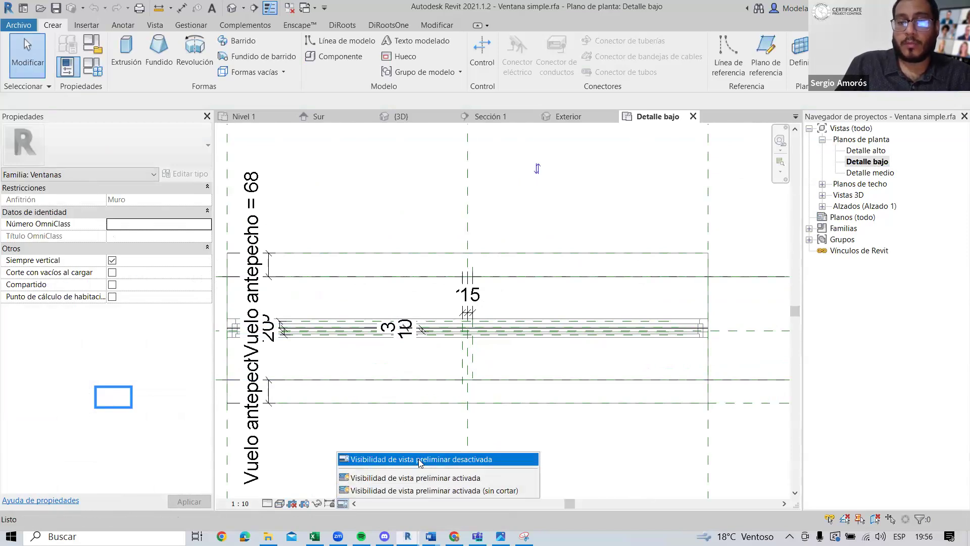
click(420, 478)
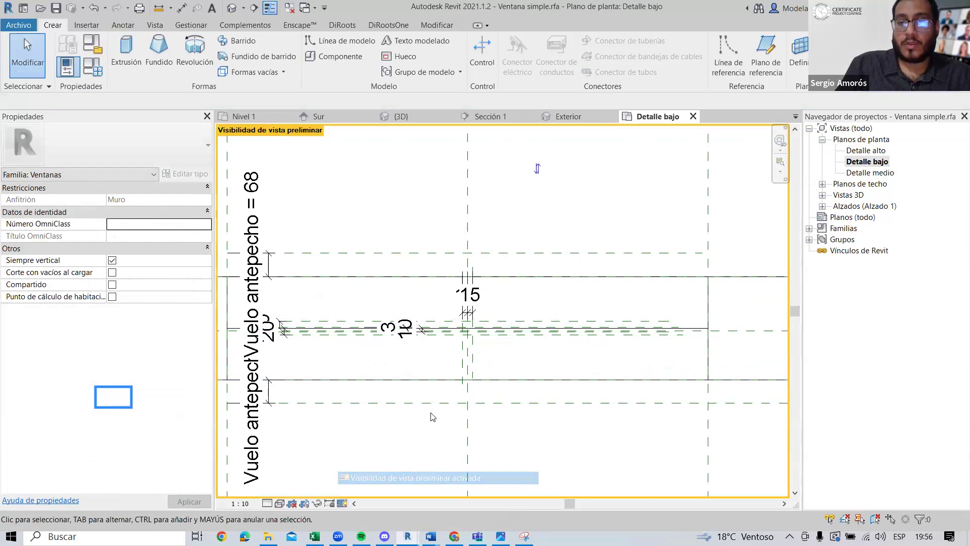
scroll(561, 338, up, 2)
scroll(608, 324, down, 3)
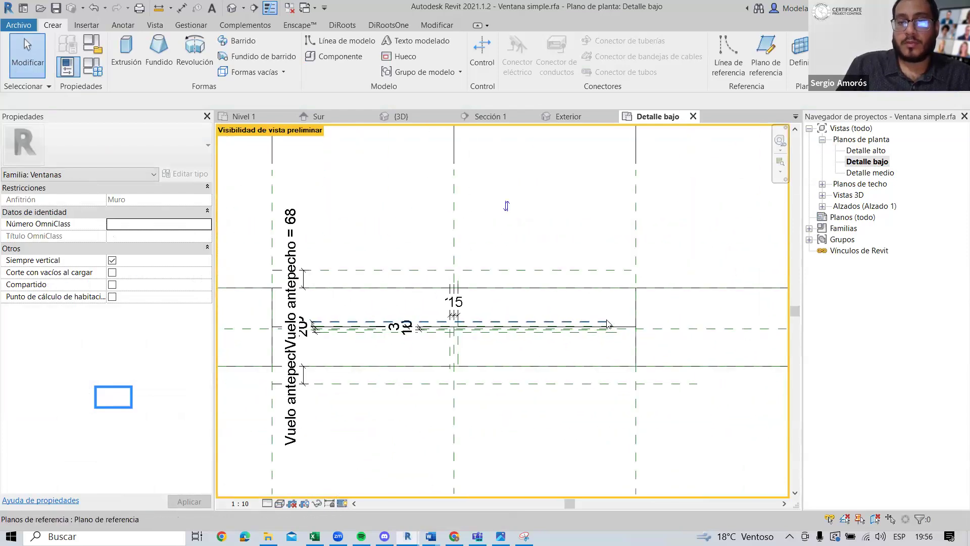
scroll(586, 389, up, 1)
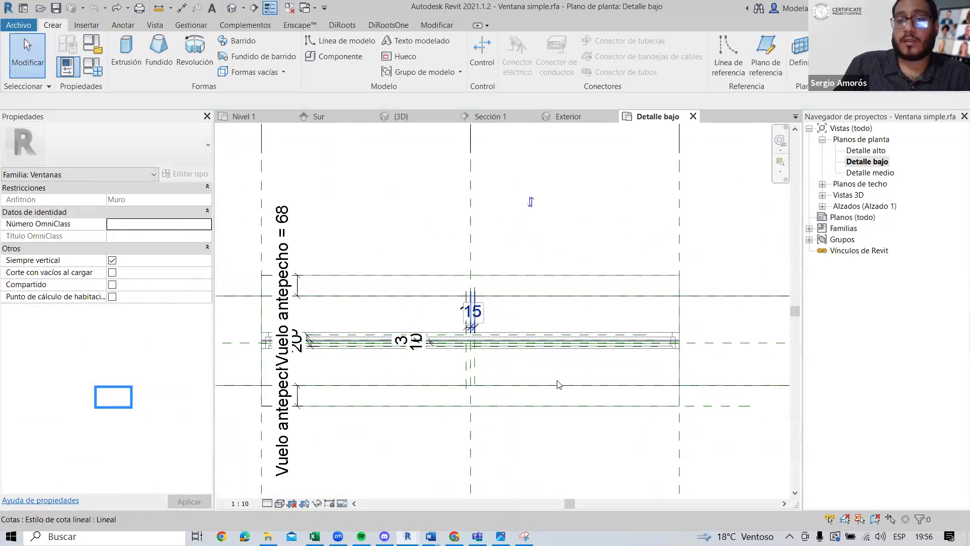
scroll(485, 349, down, 2)
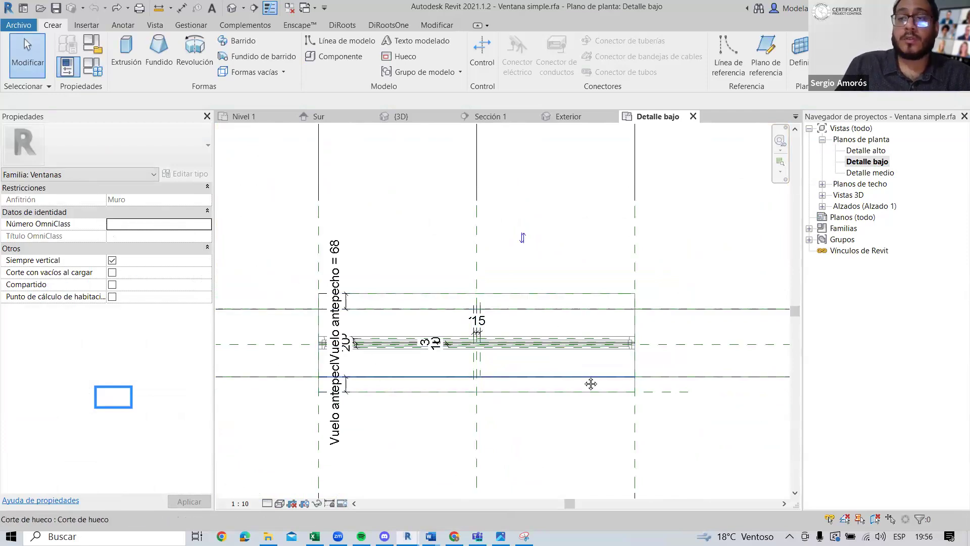
middle_drag(584, 379, 583, 394)
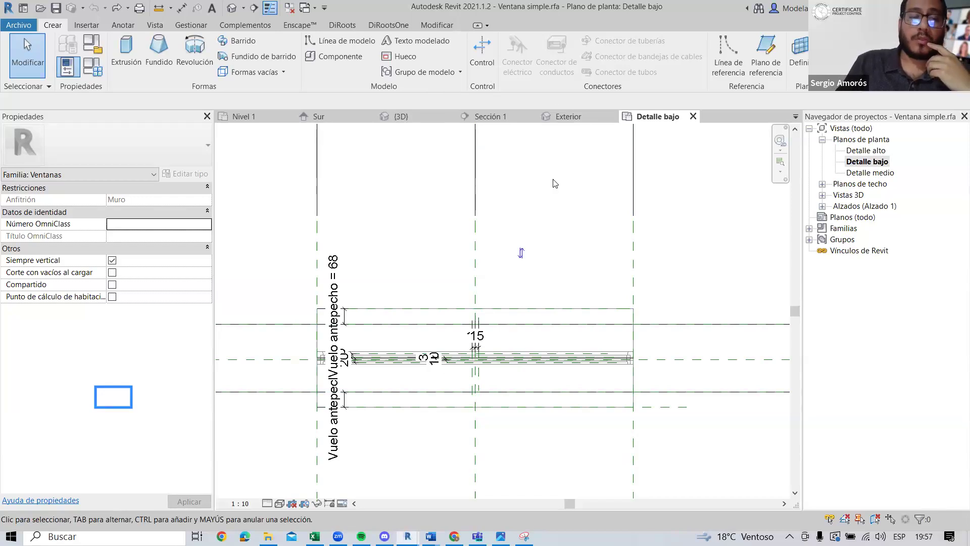
scroll(498, 199, down, 2)
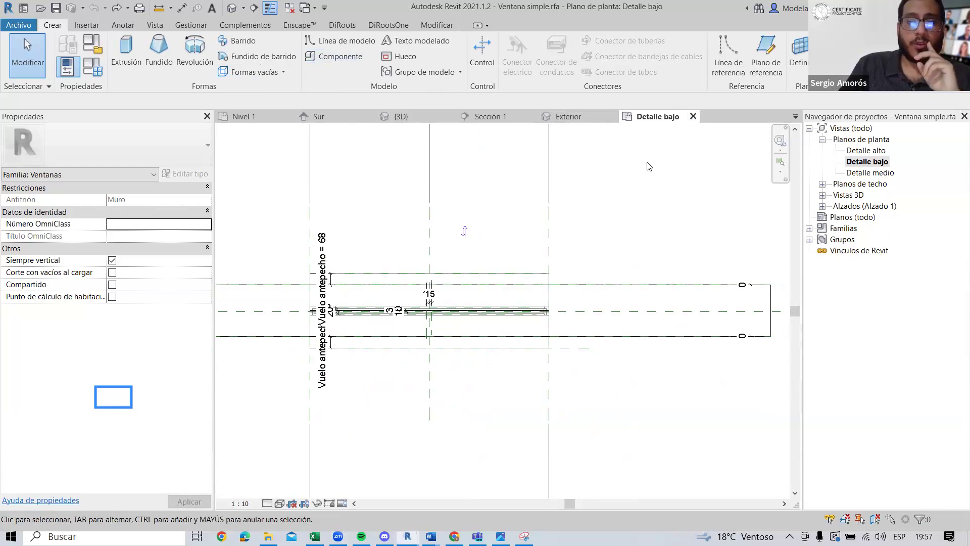
Step: Close the family's Detalle bajo and Exterior views and return to the whole enclosure in the Nivel 1 plan
click(694, 117)
click(612, 117)
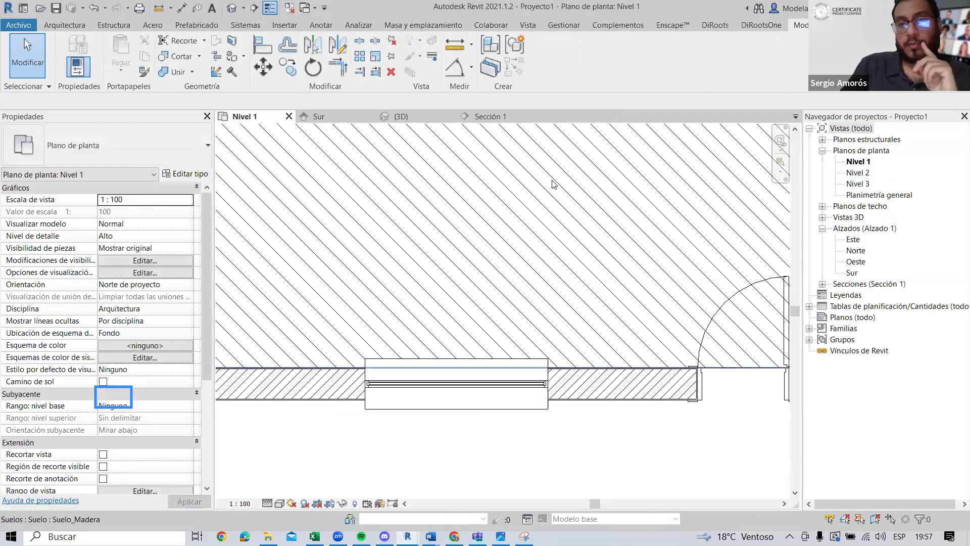
scroll(555, 183, down, 5)
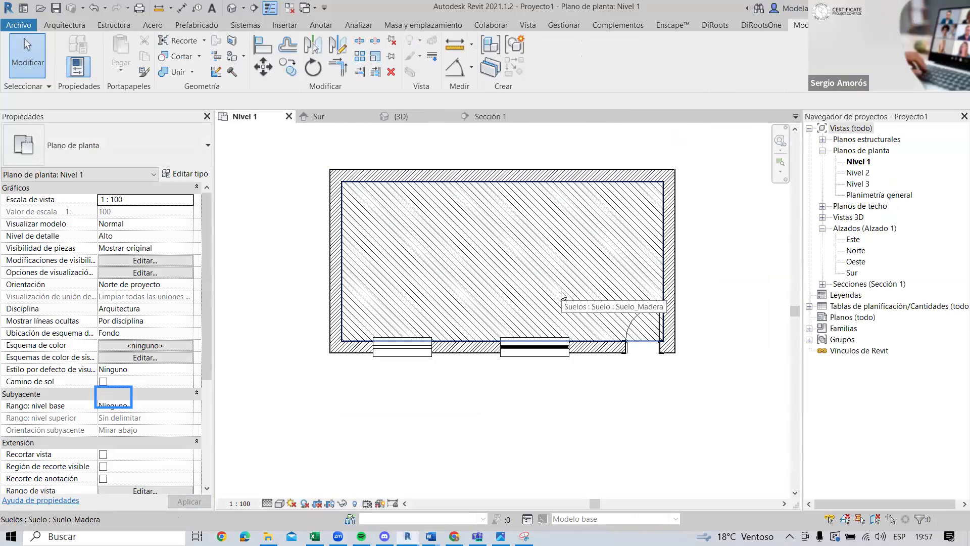
mouse_move(608, 289)
middle_down()
mouse_move(555, 303)
mouse_move(569, 335)
middle_up()
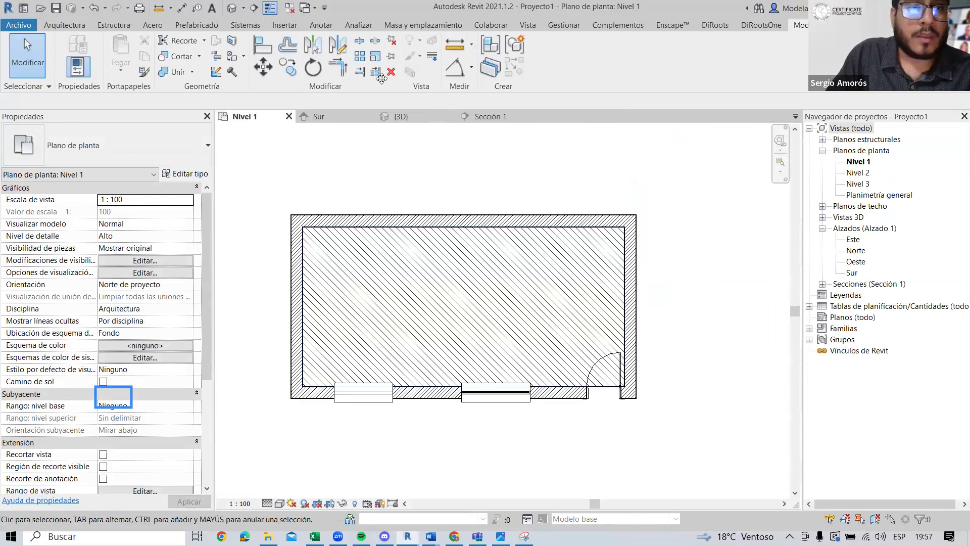
click(68, 25)
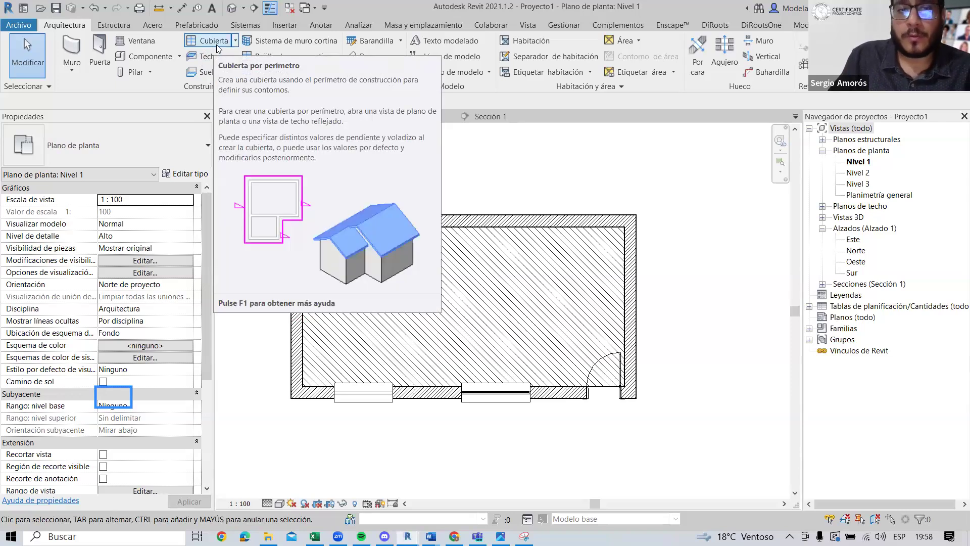
click(216, 44)
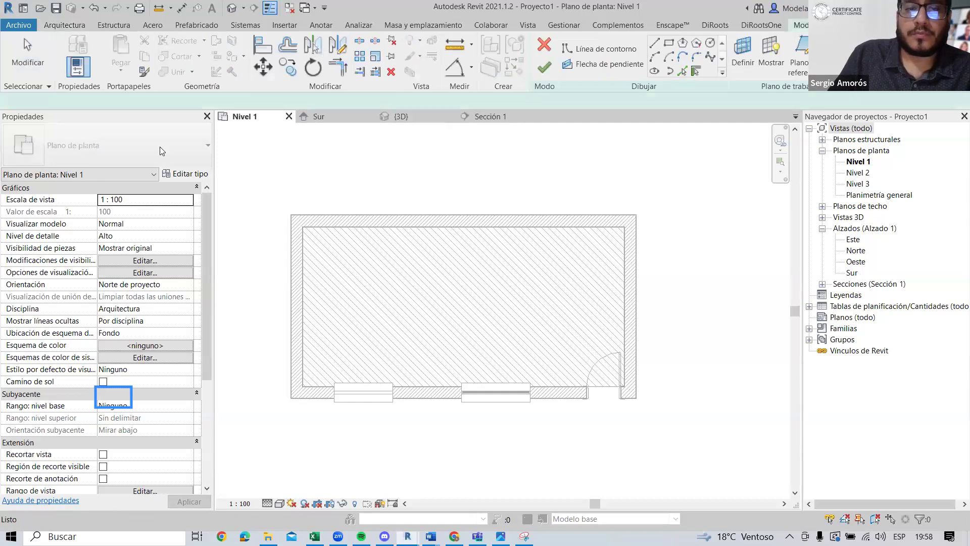
click(152, 157)
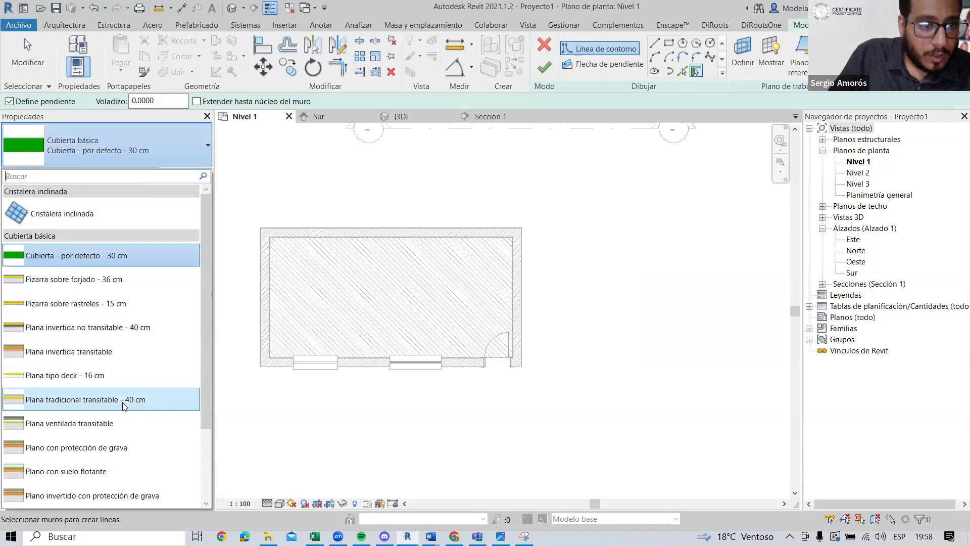
click(101, 375)
scroll(384, 284, down, 1)
click(669, 46)
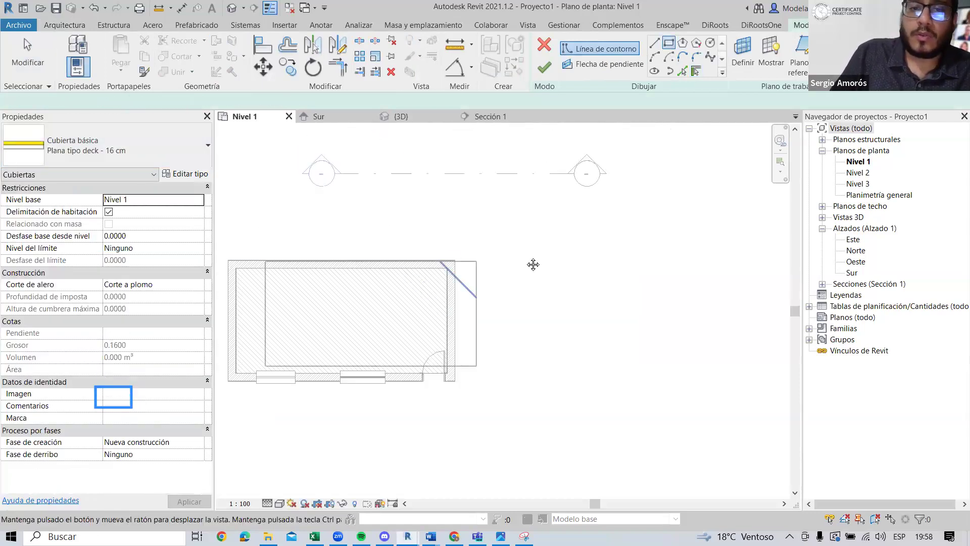
middle_drag(534, 265, 632, 238)
click(305, 214)
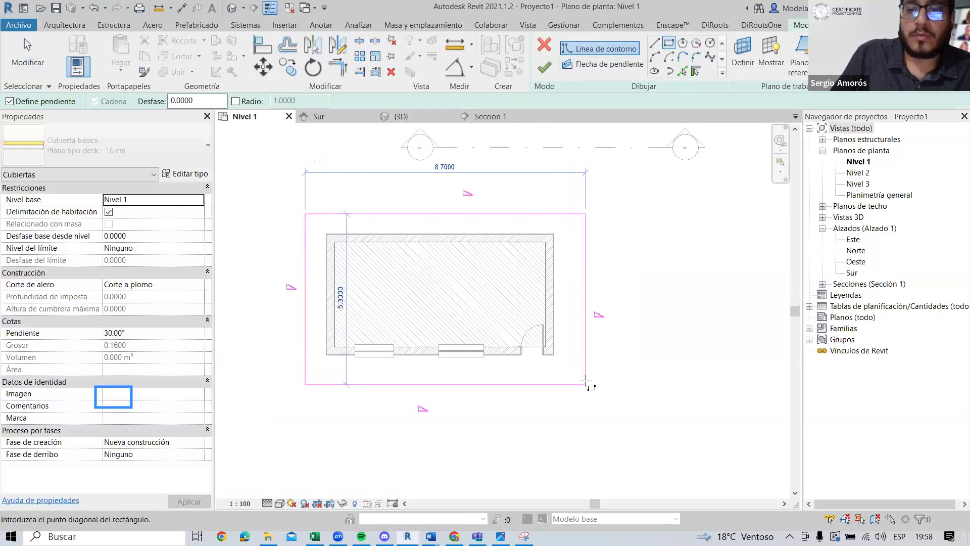
click(586, 381)
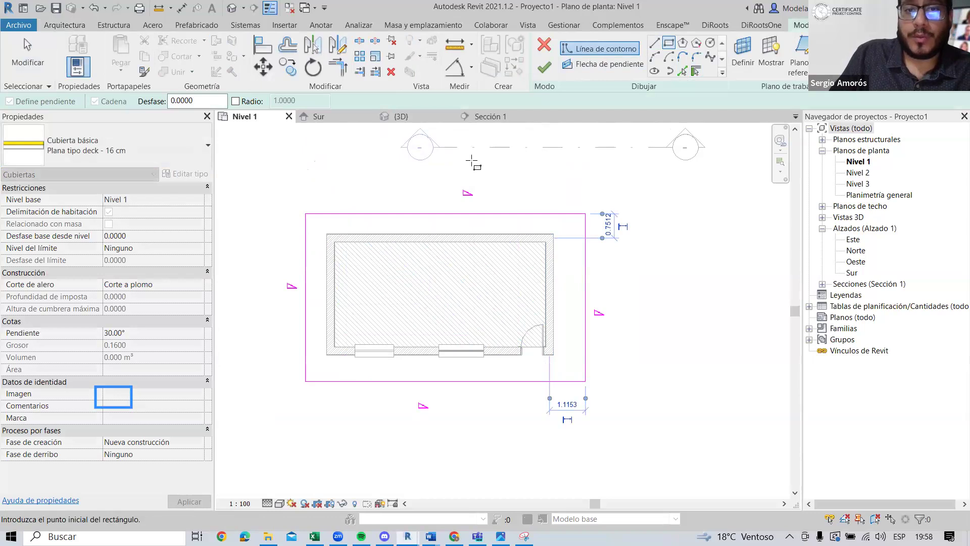
click(544, 45)
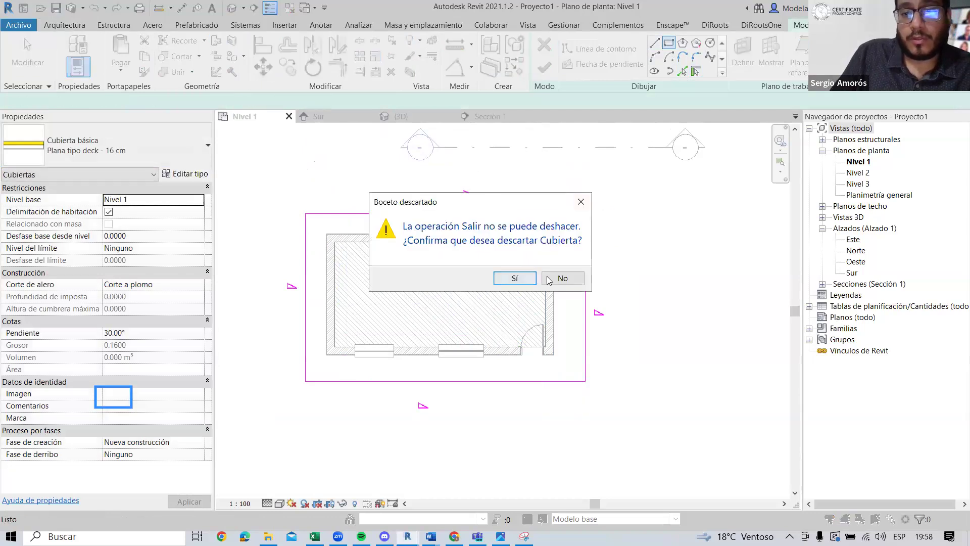
click(514, 278)
Step: On the Nivel 2 plan, sketch a rectangular roof footprint about 8.4 by 5.3 m around the walls, using type Plana tipo deck - 16 cm
scroll(396, 270, up, 2)
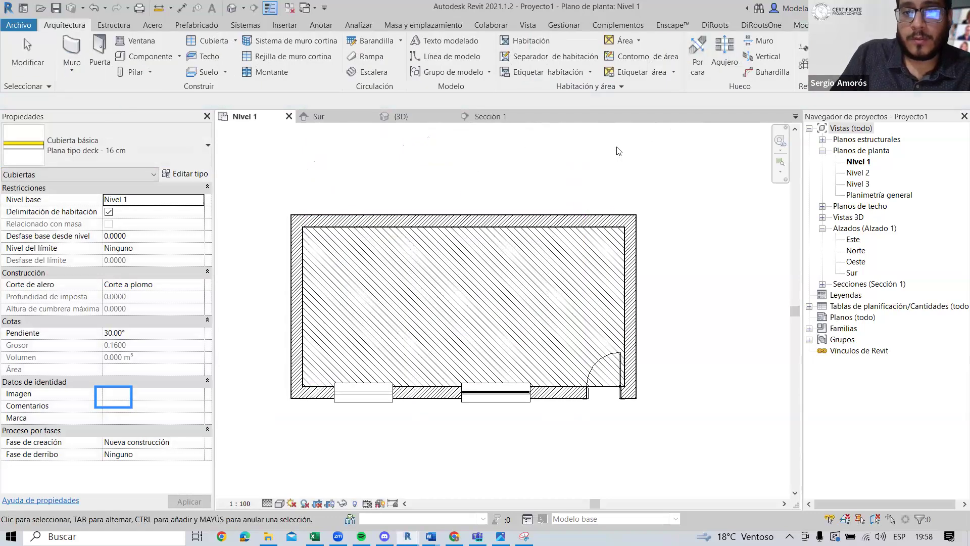
double_click(858, 173)
scroll(530, 261, down, 2)
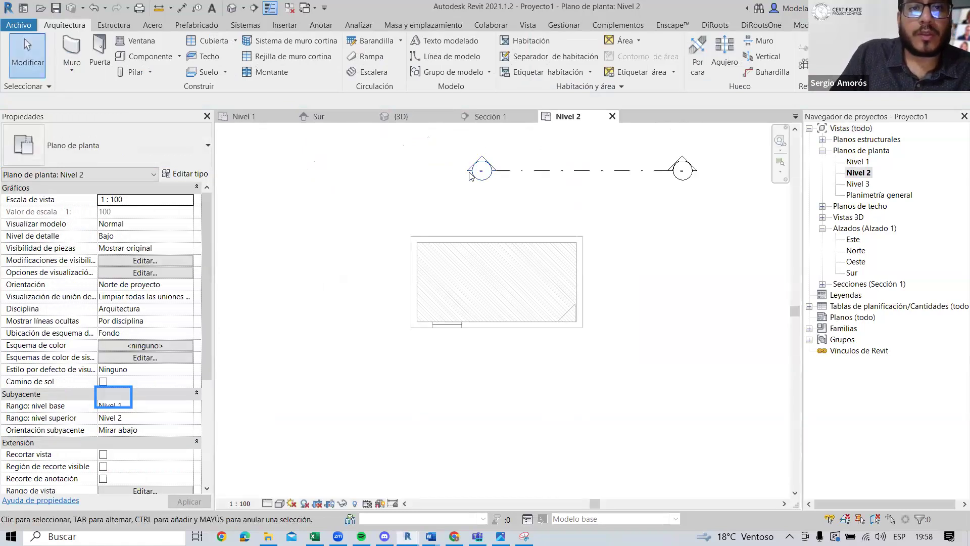
click(214, 40)
click(669, 43)
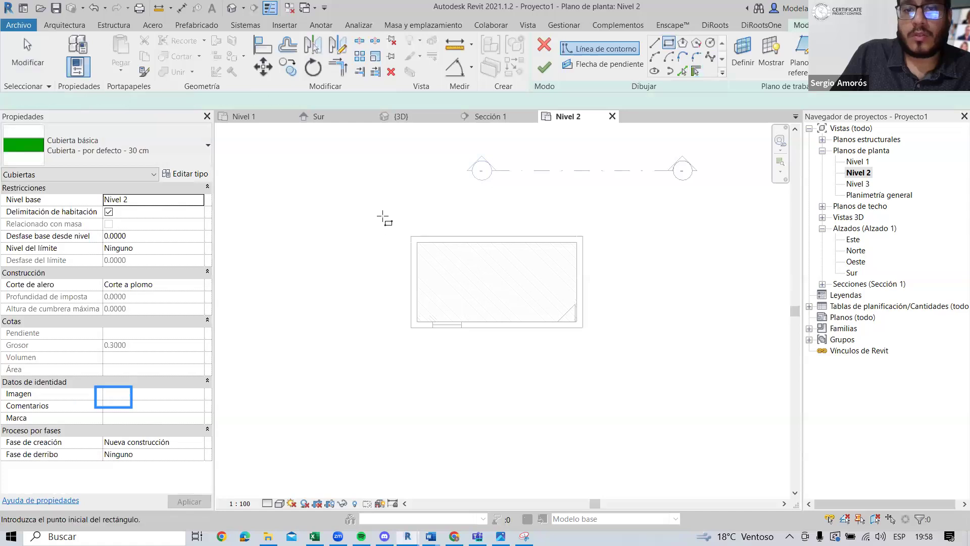
click(393, 217)
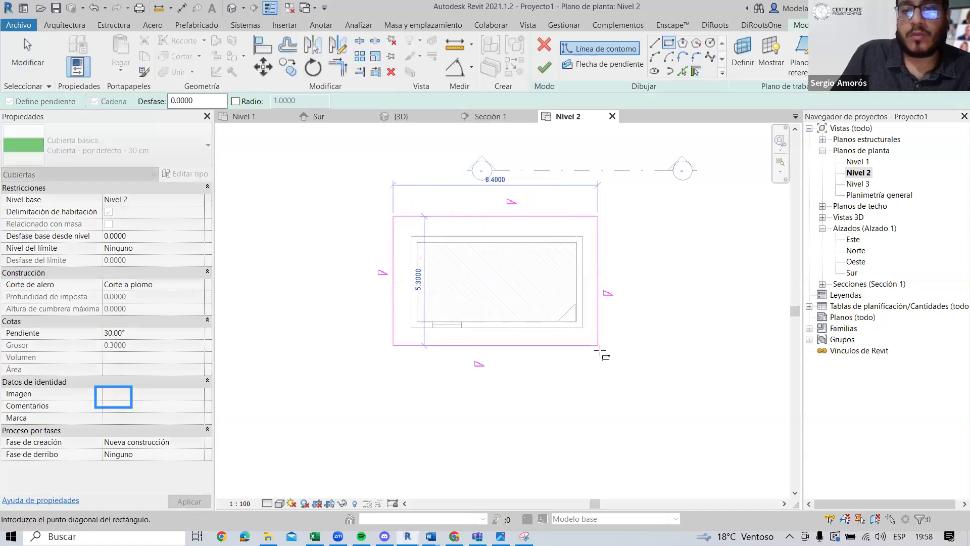
click(600, 350)
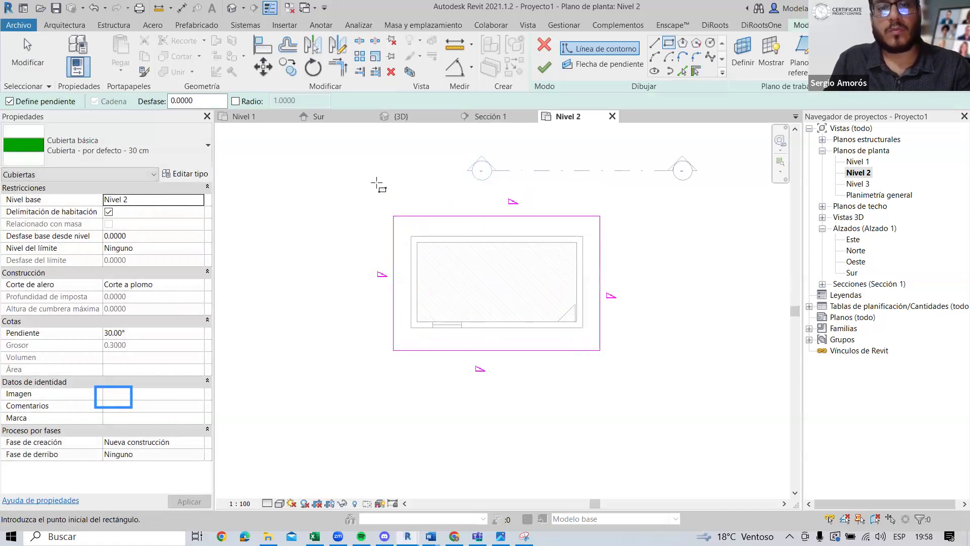
click(134, 146)
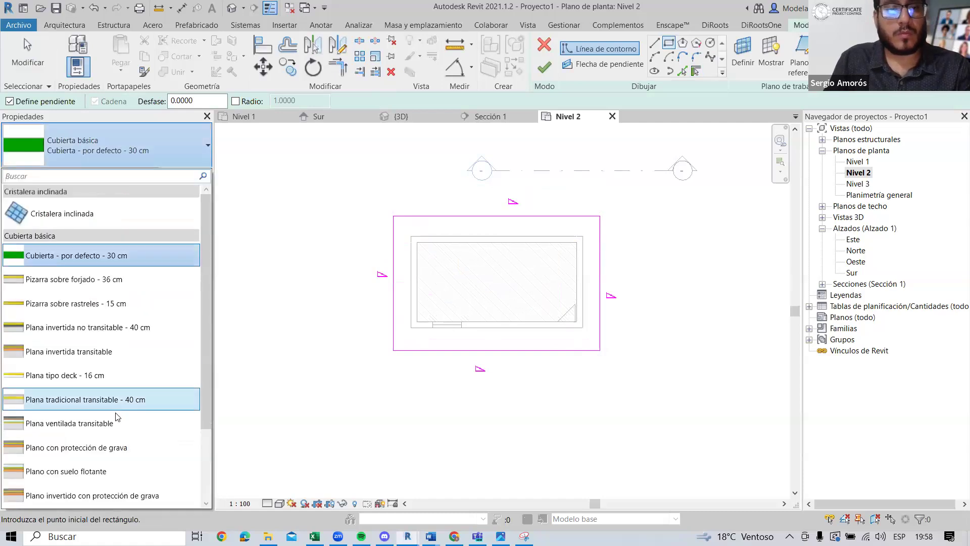
click(76, 375)
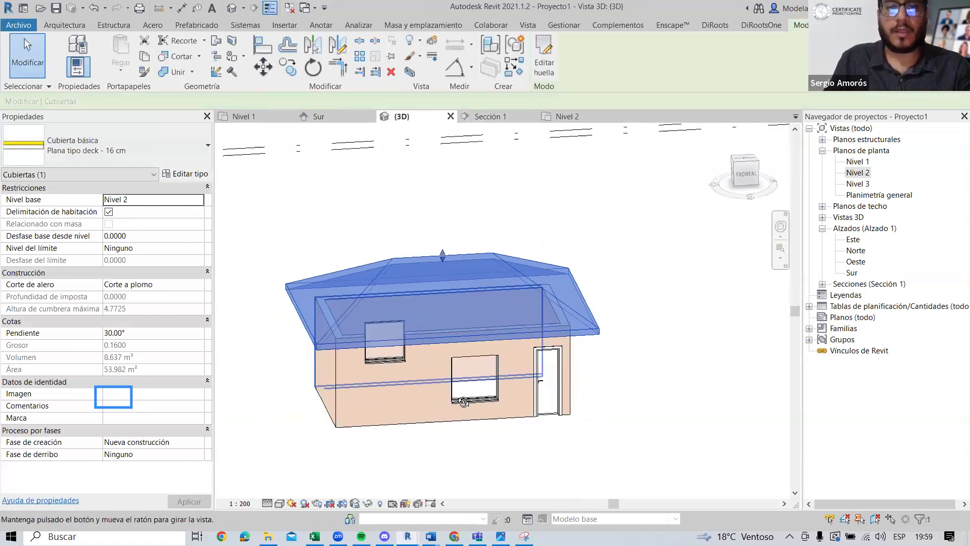
Step: Edit the roof's footprint on Nivel 2 and remove the slope definition from its north, south and west edges
key(Escape)
shift+middle_drag(512, 291, 488, 307)
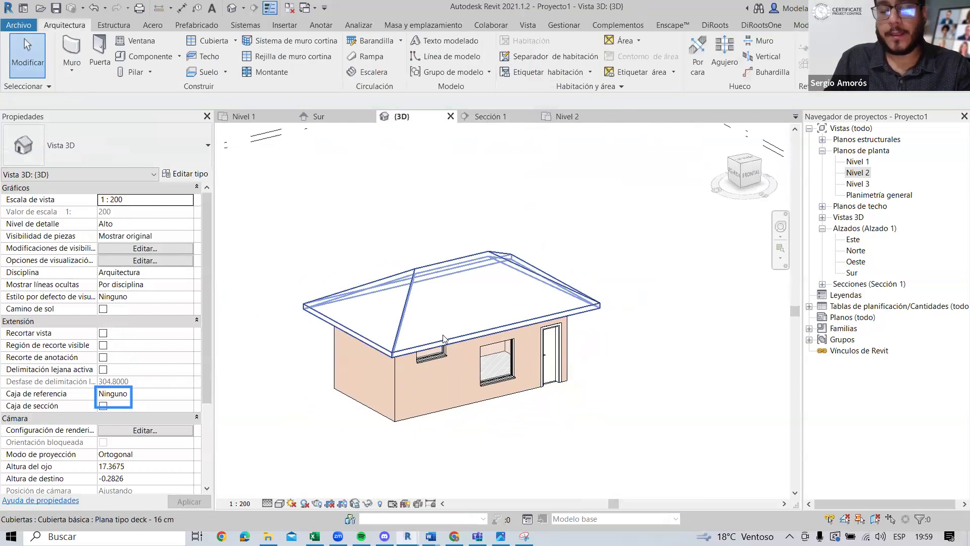
click(579, 117)
click(543, 217)
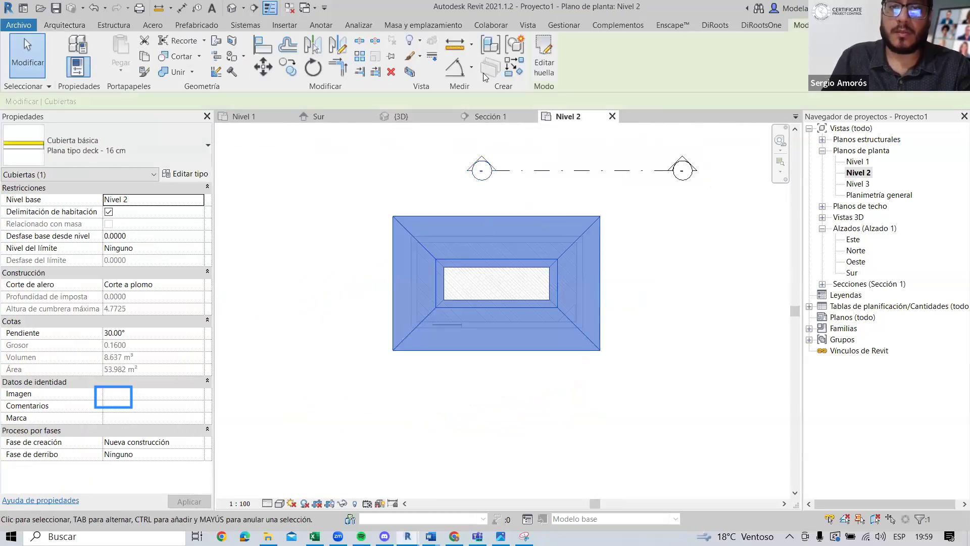
double_click(504, 247)
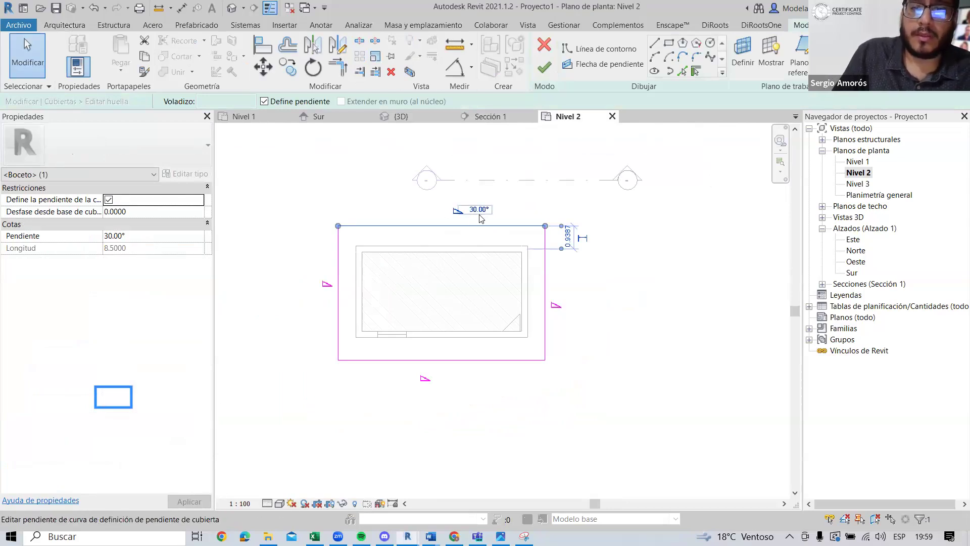
click(108, 200)
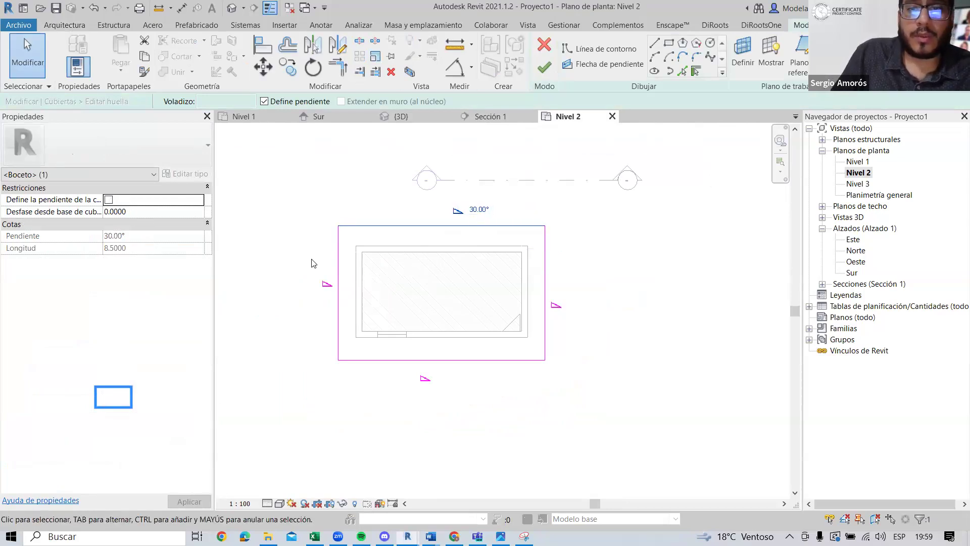
click(448, 359)
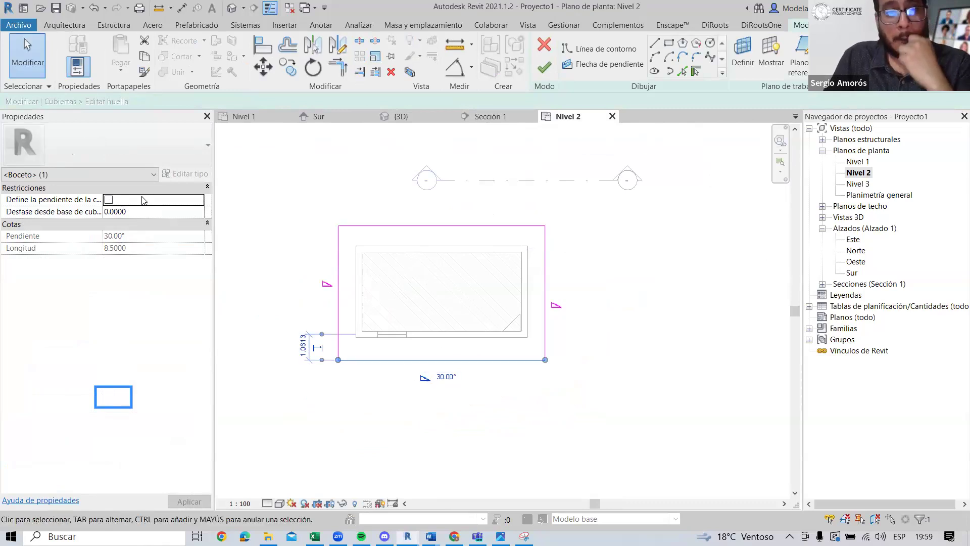
click(110, 199)
click(338, 268)
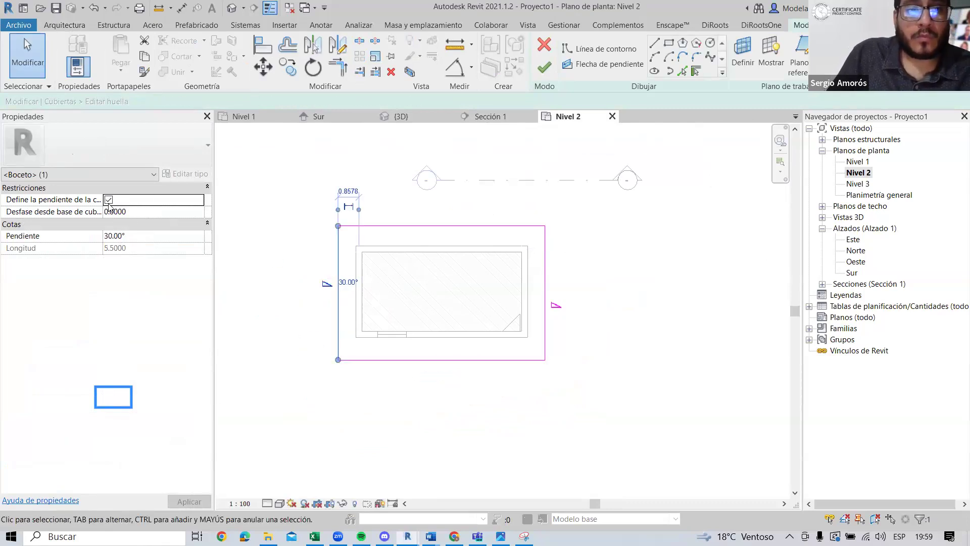
Step: Set the slope of the roof's east edge to 5° and finish the footprint
click(545, 279)
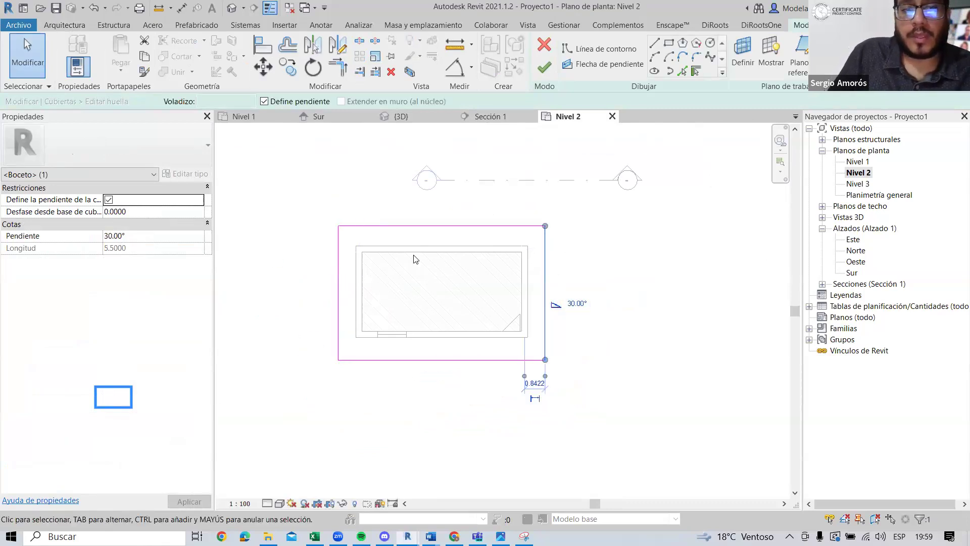
click(123, 235)
text(10)
key(Return)
click(544, 68)
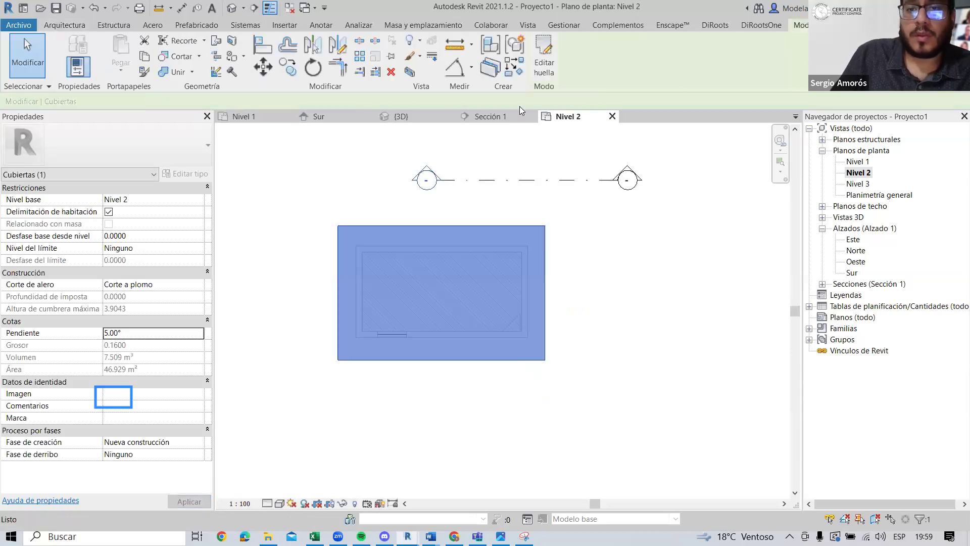
Step: In the 3D view, delete the higher 120 x 120 cm window that projects above the front wall
click(403, 120)
shift+middle_drag(513, 316, 437, 249)
click(436, 250)
scroll(437, 252, up, 1)
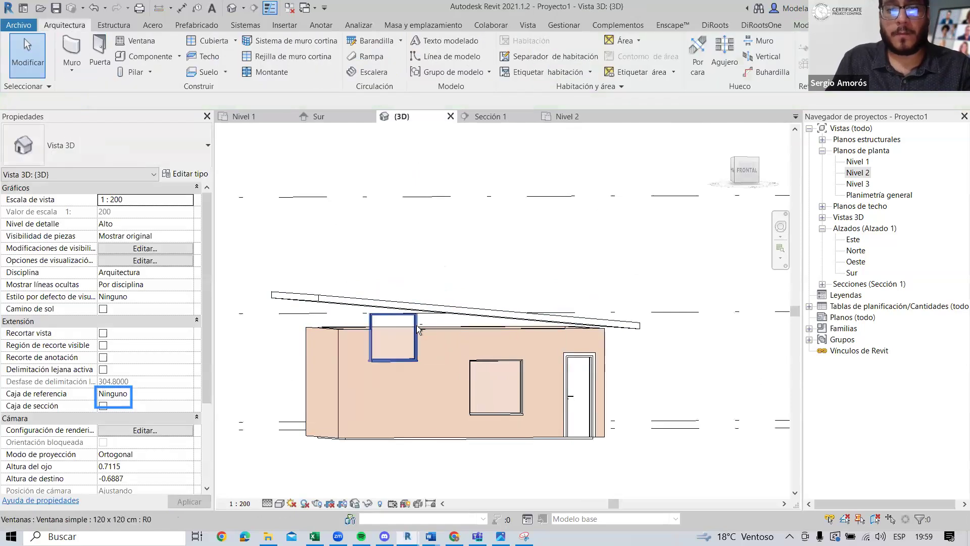
click(417, 326)
middle_drag(426, 329, 596, 313)
key(Delete)
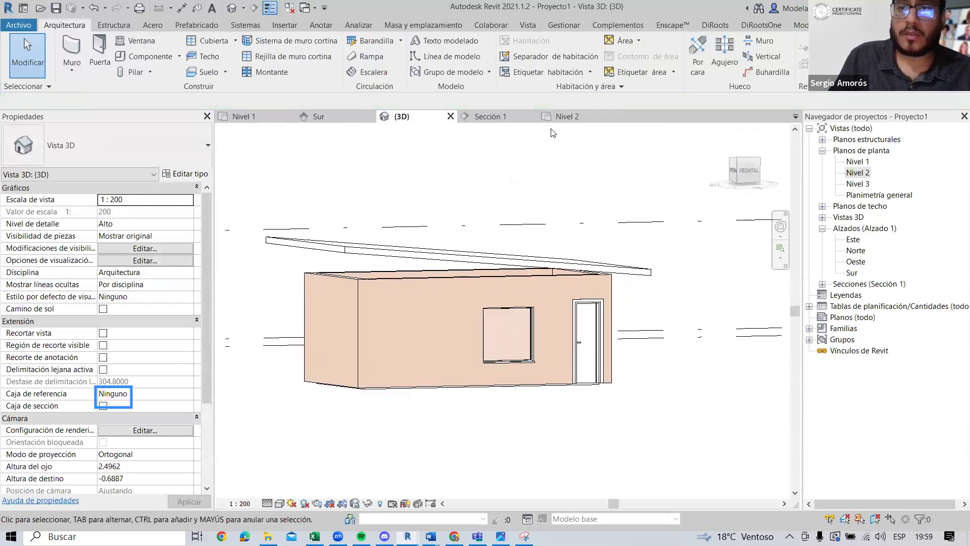
Step: Attach the top of the front wall with the door and window to the sloped roof
click(438, 280)
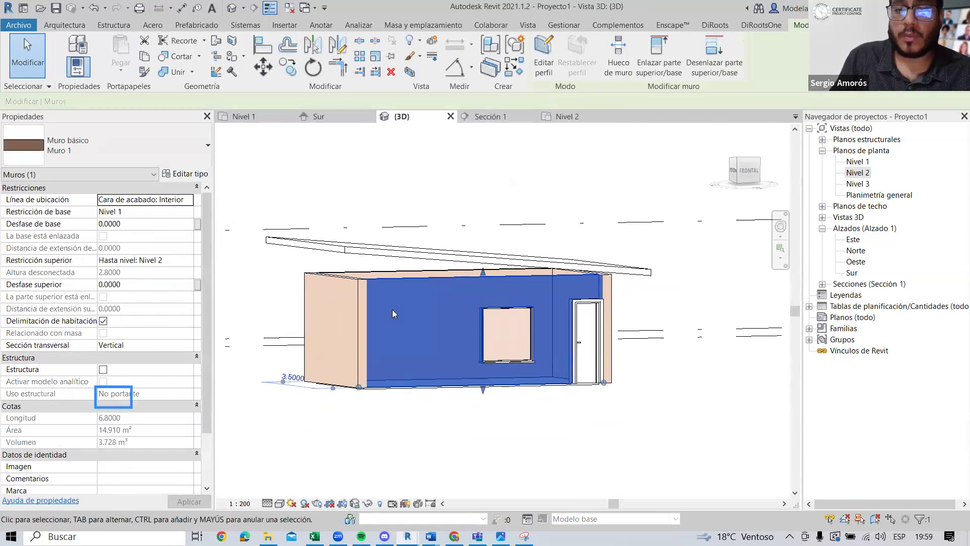
shift+middle_drag(402, 307, 498, 309)
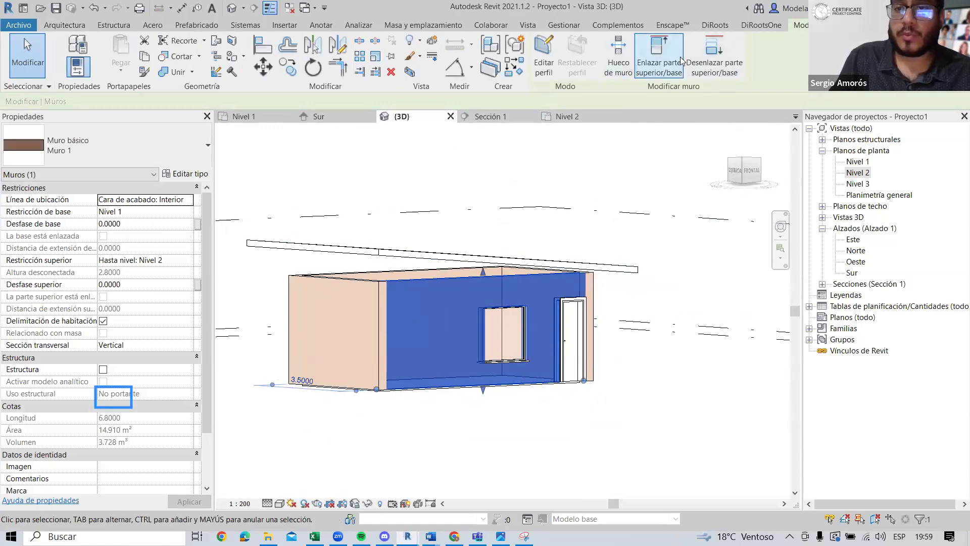
click(655, 58)
click(454, 256)
Step: Attach the tops of the remaining walls of the enclosure to the sloped roof
shift+middle_drag(437, 312, 361, 301)
click(409, 290)
click(649, 47)
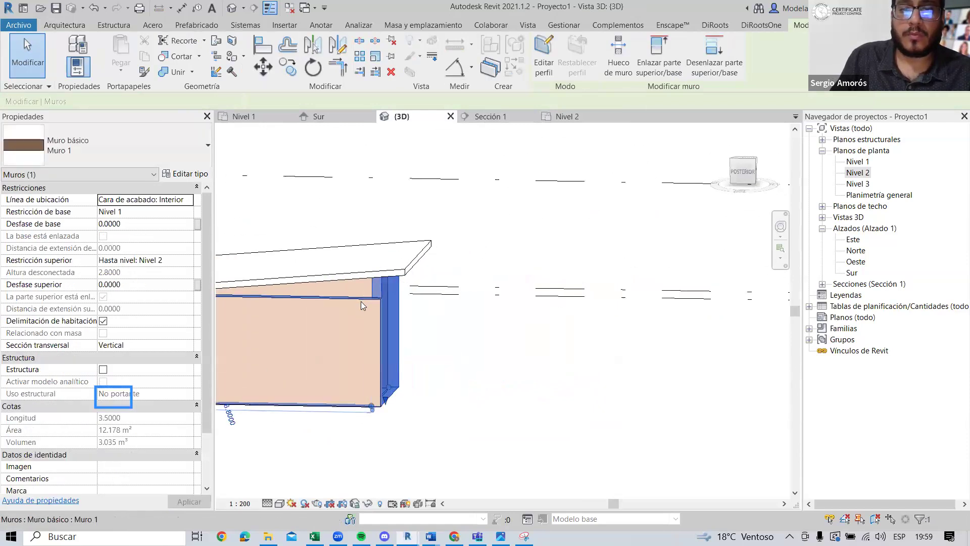
click(657, 50)
shift+middle_drag(411, 324, 423, 238)
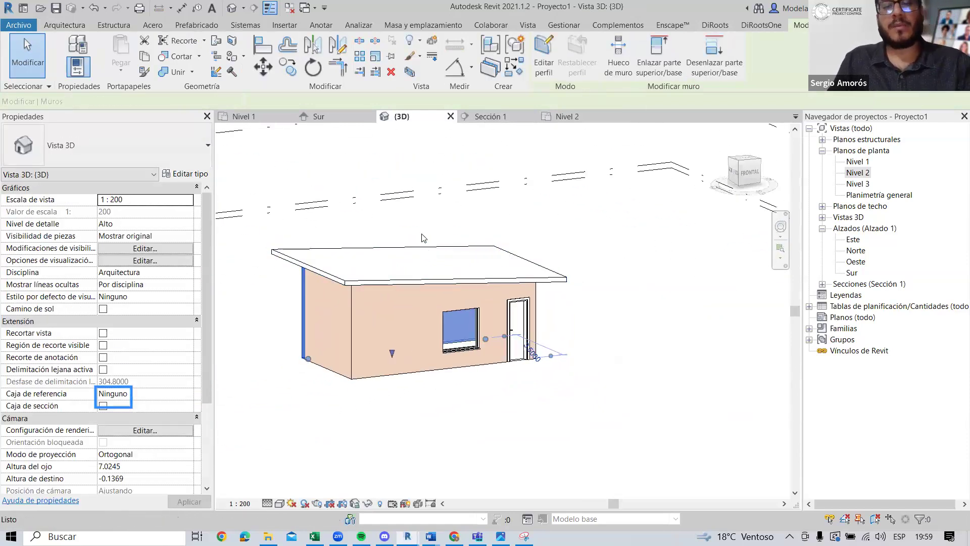
key(Escape)
key(Escape)
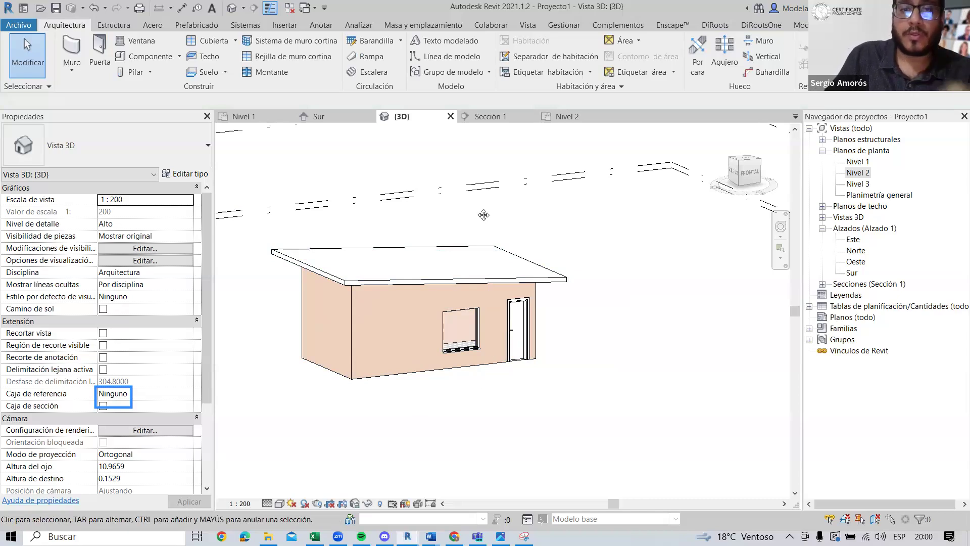
Step: Return to the Nivel 1 plan and look over the walls, wooden floor, window and door
key(ctrl+Tab)
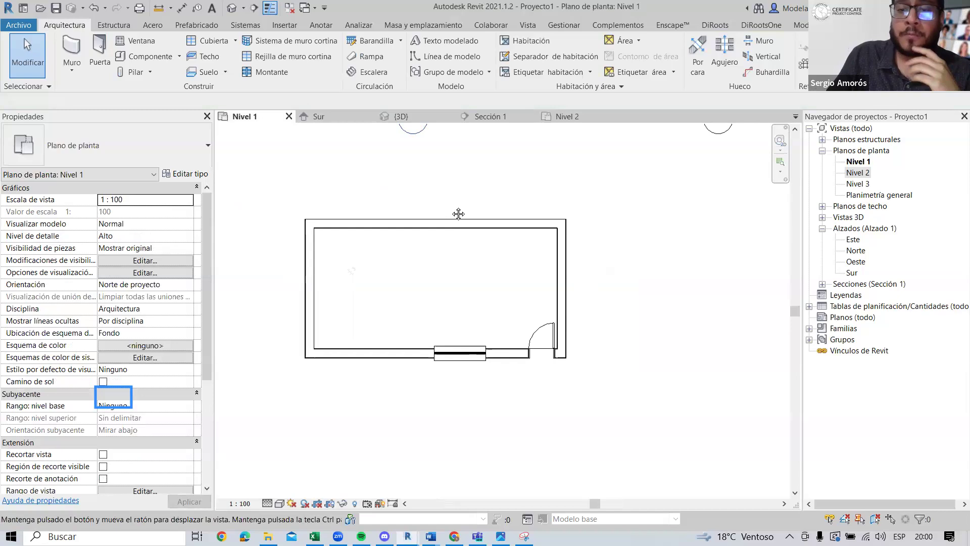
scroll(527, 329, up, 4)
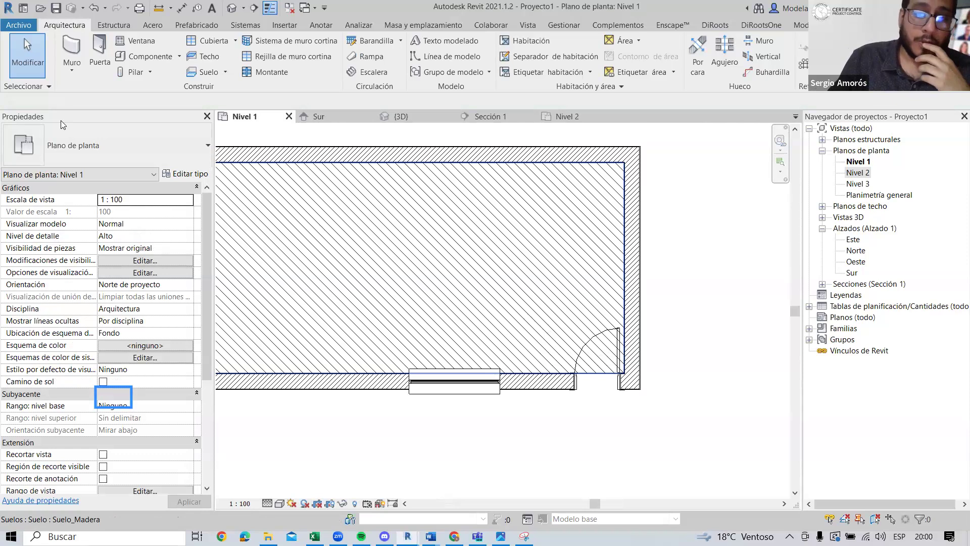
scroll(505, 265, down, 1)
middle_drag(478, 201, 474, 214)
scroll(494, 223, up, 2)
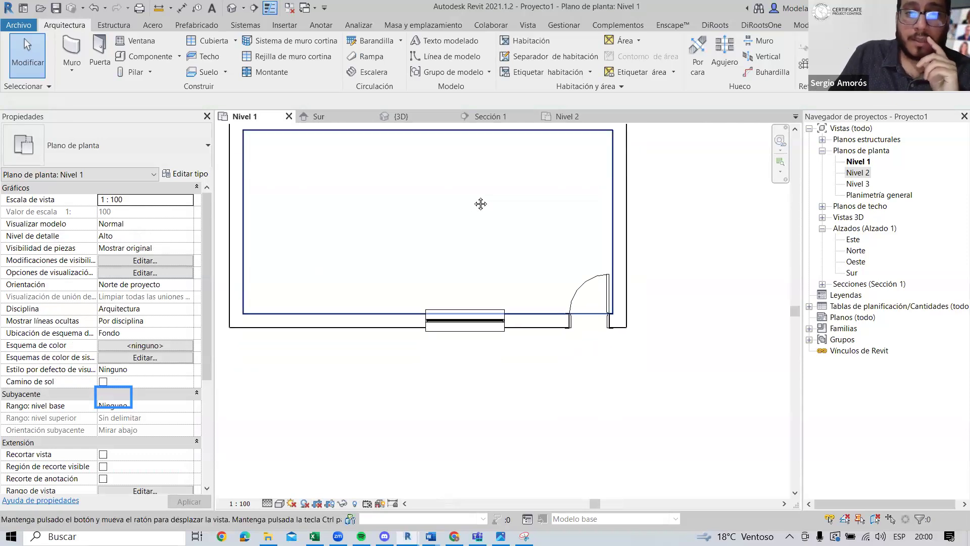
middle_drag(503, 181, 508, 225)
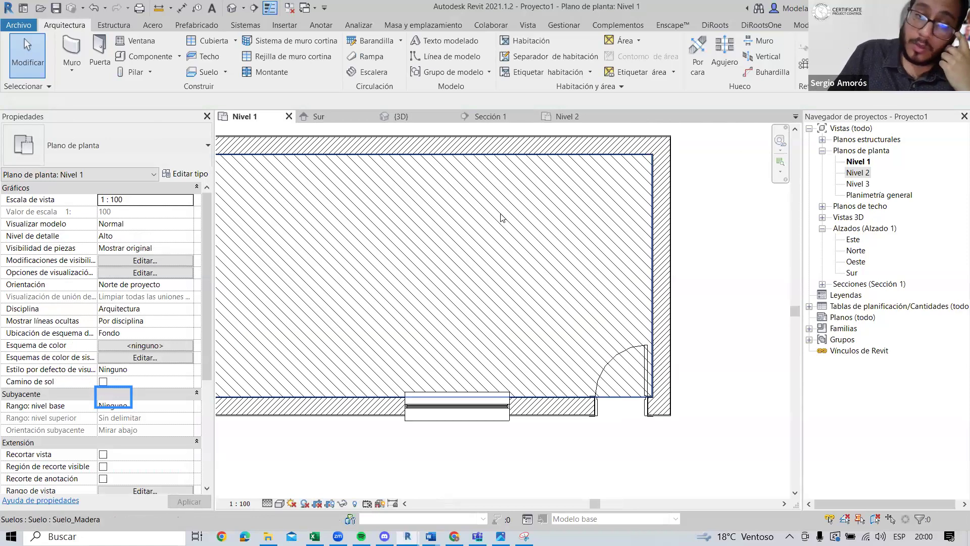
click(405, 115)
click(316, 116)
click(267, 119)
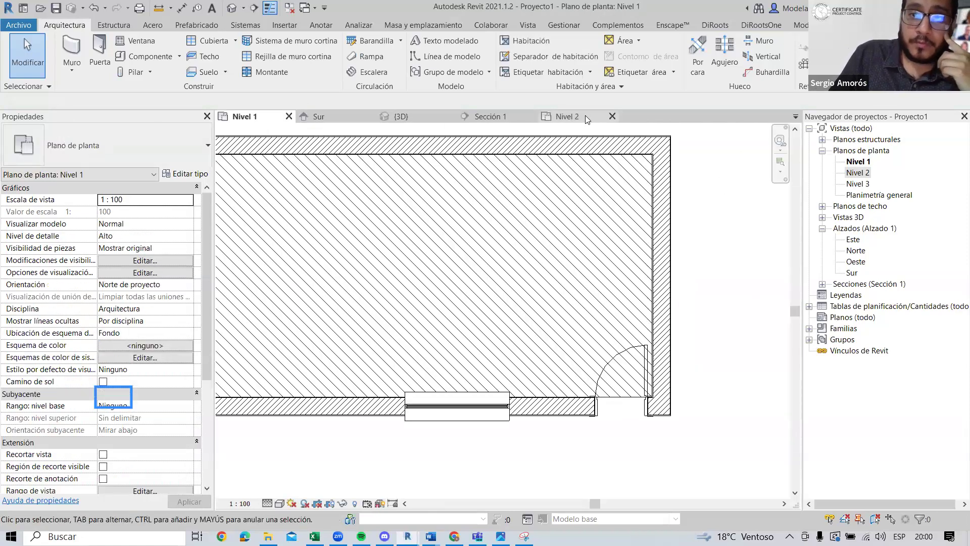
middle_drag(561, 156, 577, 171)
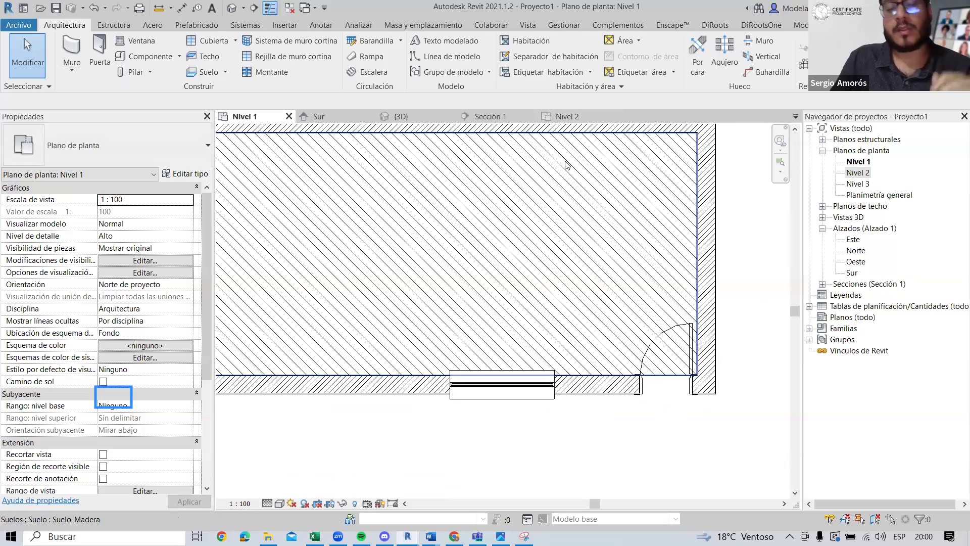